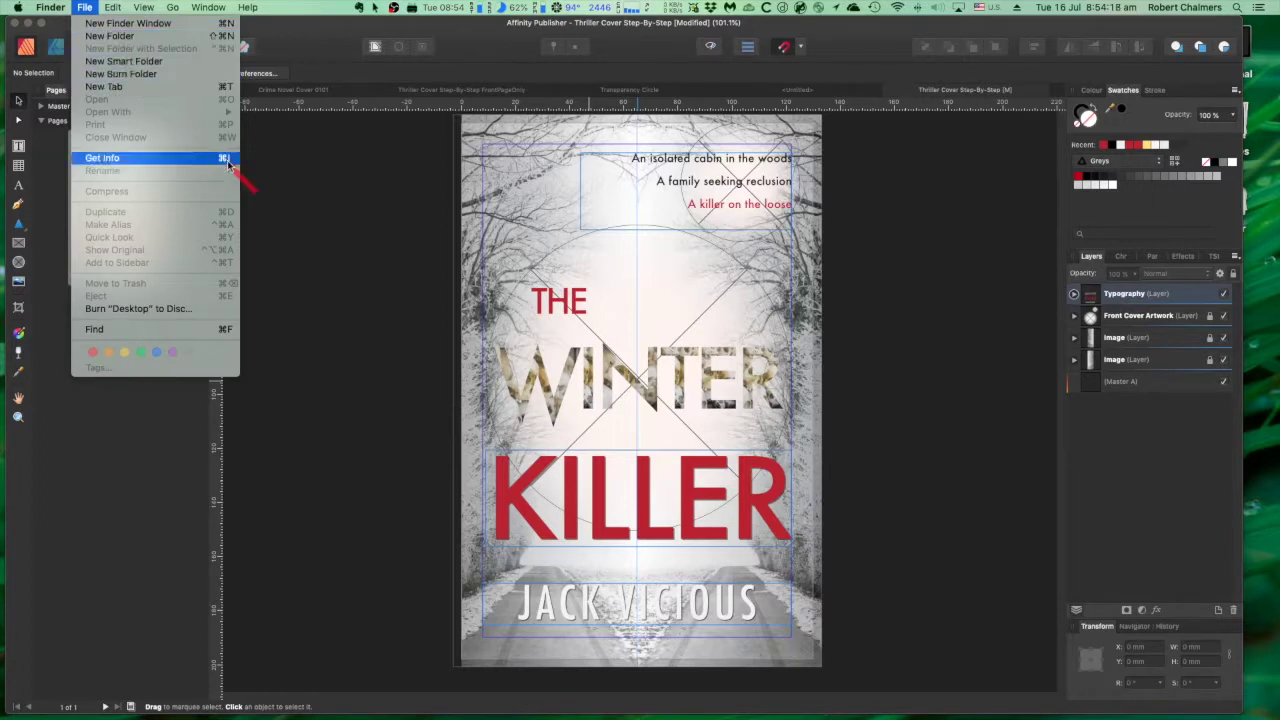
pyautogui.click(320, 208)
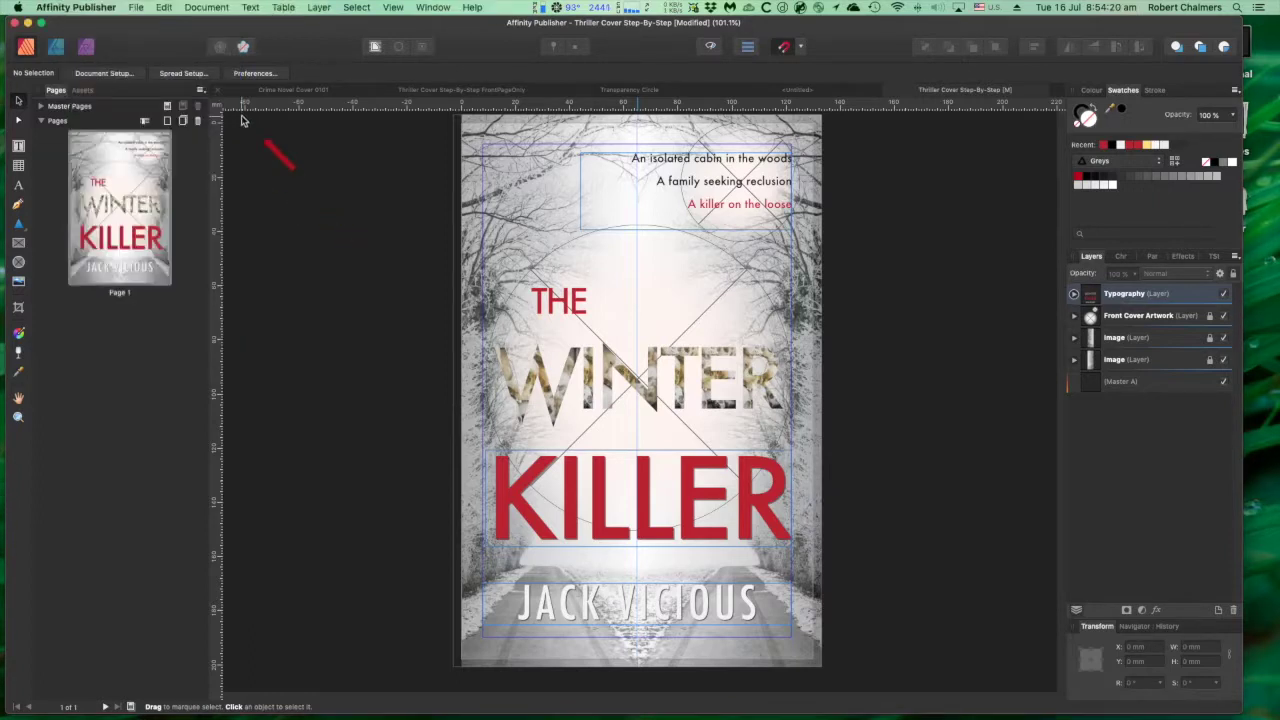
pyautogui.click(135, 7)
pyautogui.click(158, 110)
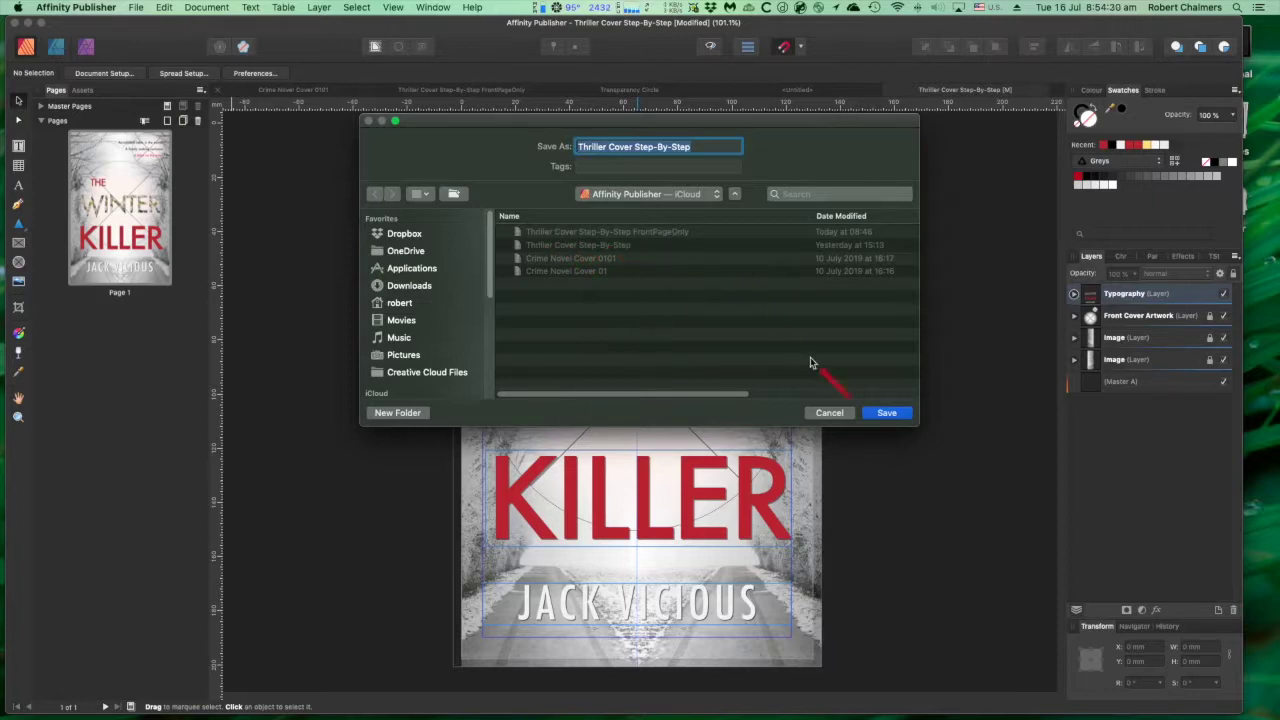
pyautogui.click(830, 413)
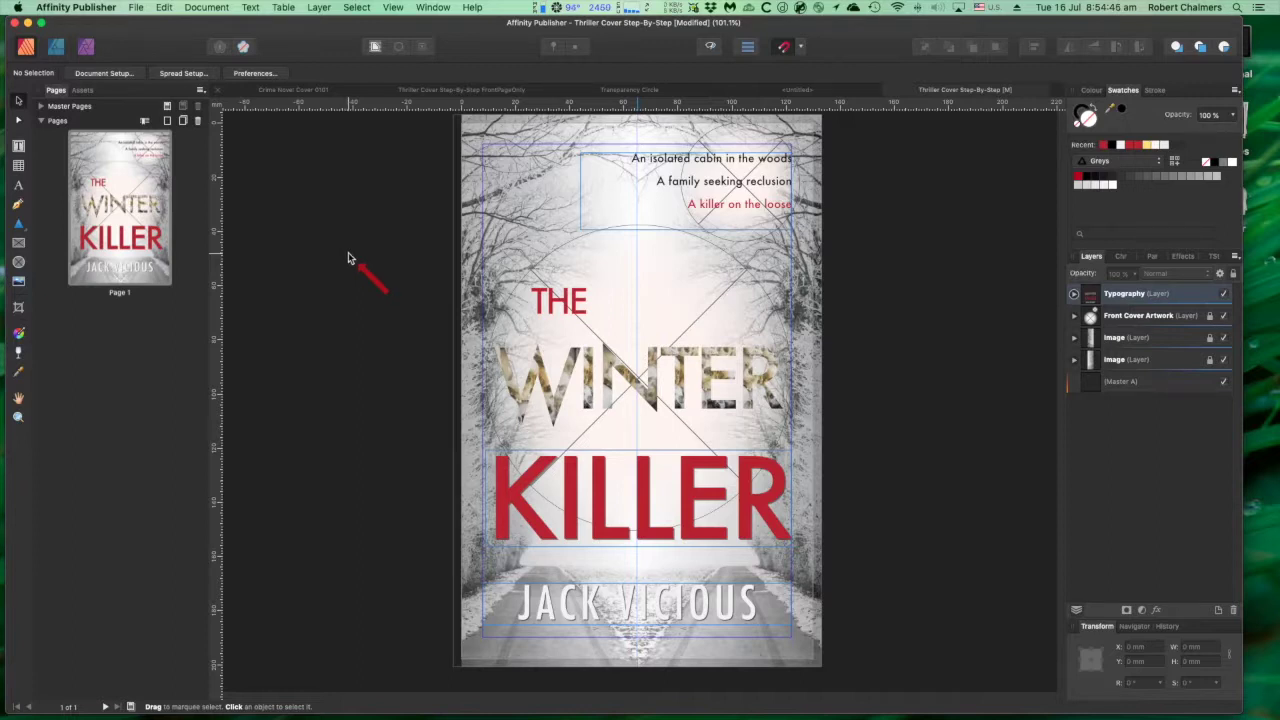
# Duplicate page 1 and display the copy, page 2, in the workspace
pyautogui.click(148, 232)
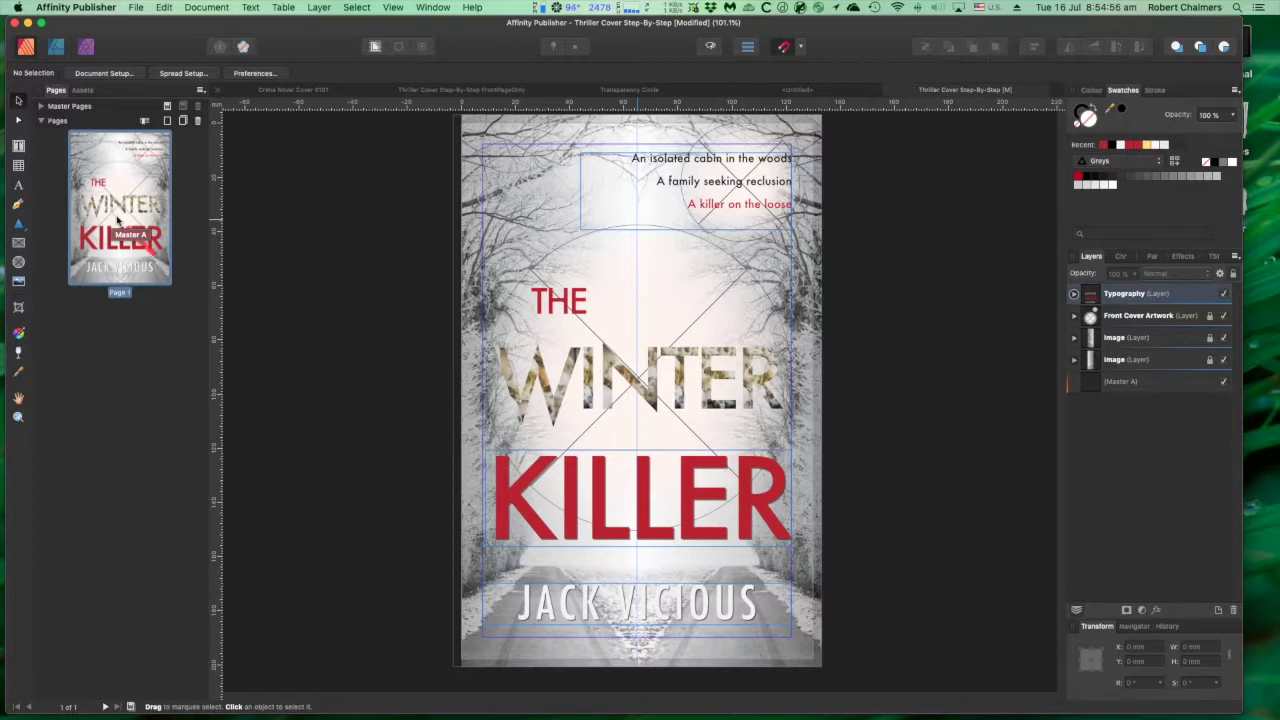
pyautogui.click(183, 121)
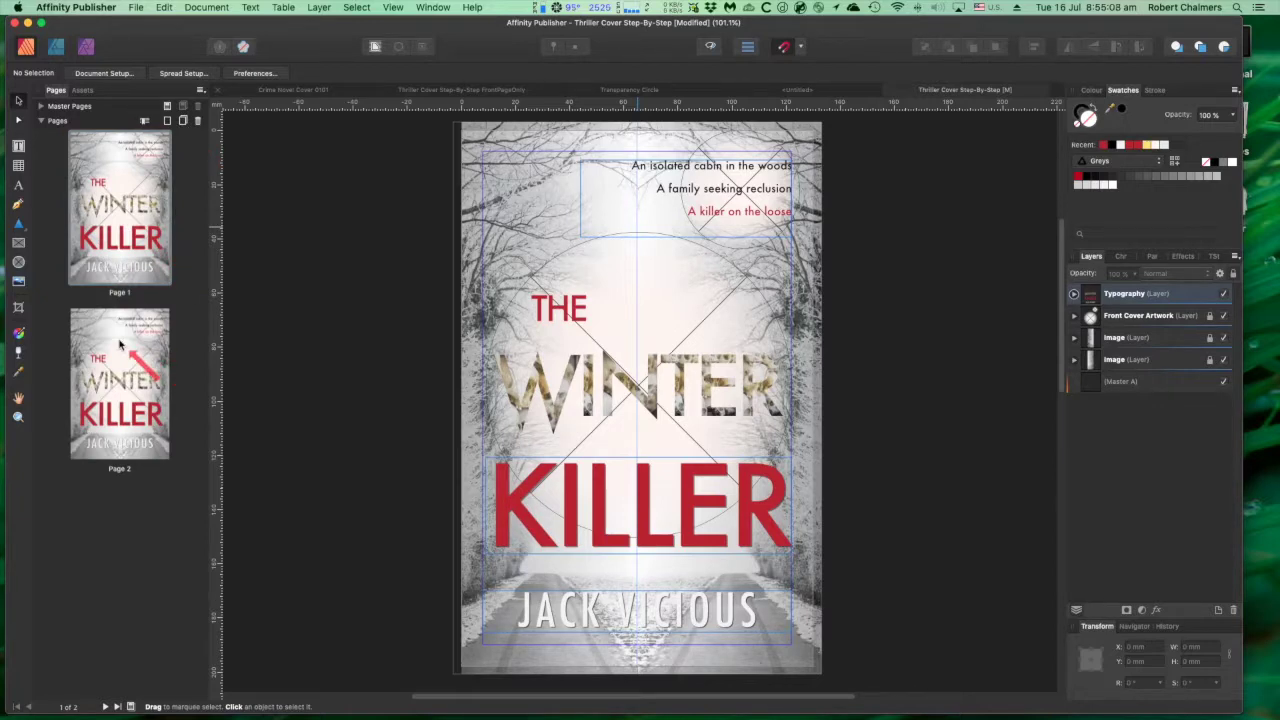
pyautogui.click(119, 344)
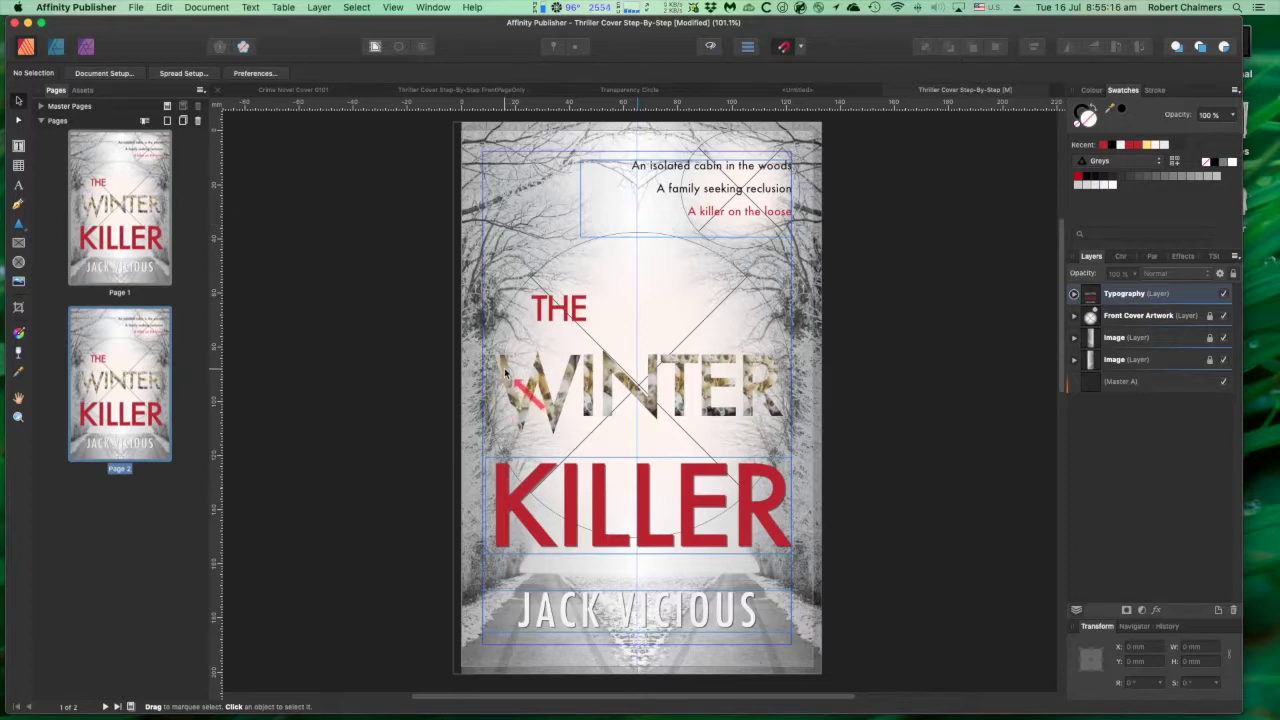
pyautogui.click(141, 350)
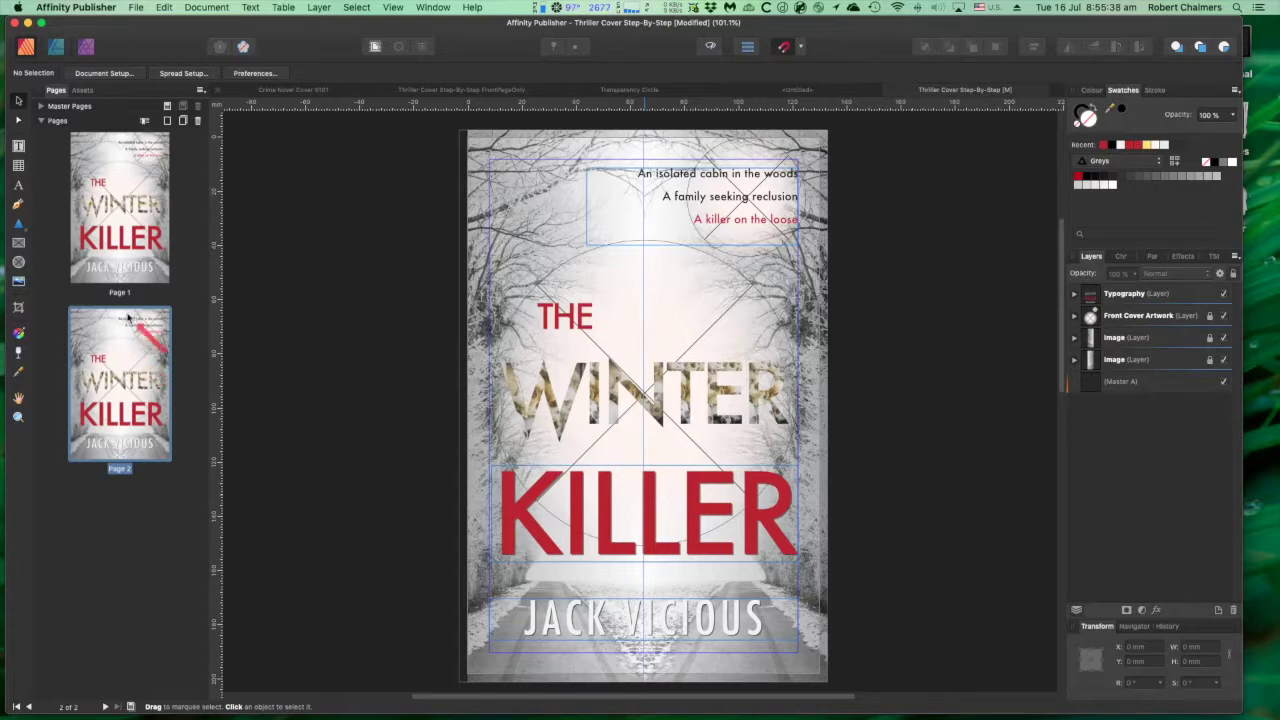
# Set the page width of only Spread 2 (Page 2) to 276 mm in its spread setup
pyautogui.click(180, 74)
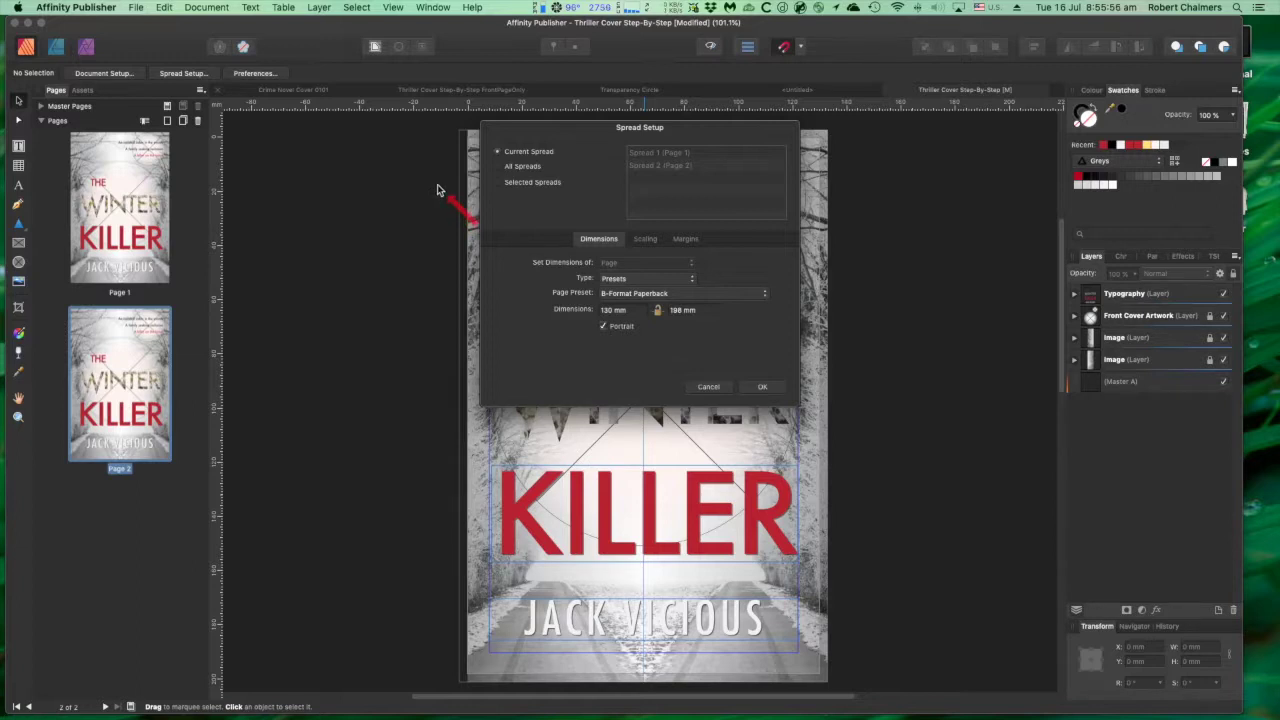
pyautogui.click(535, 184)
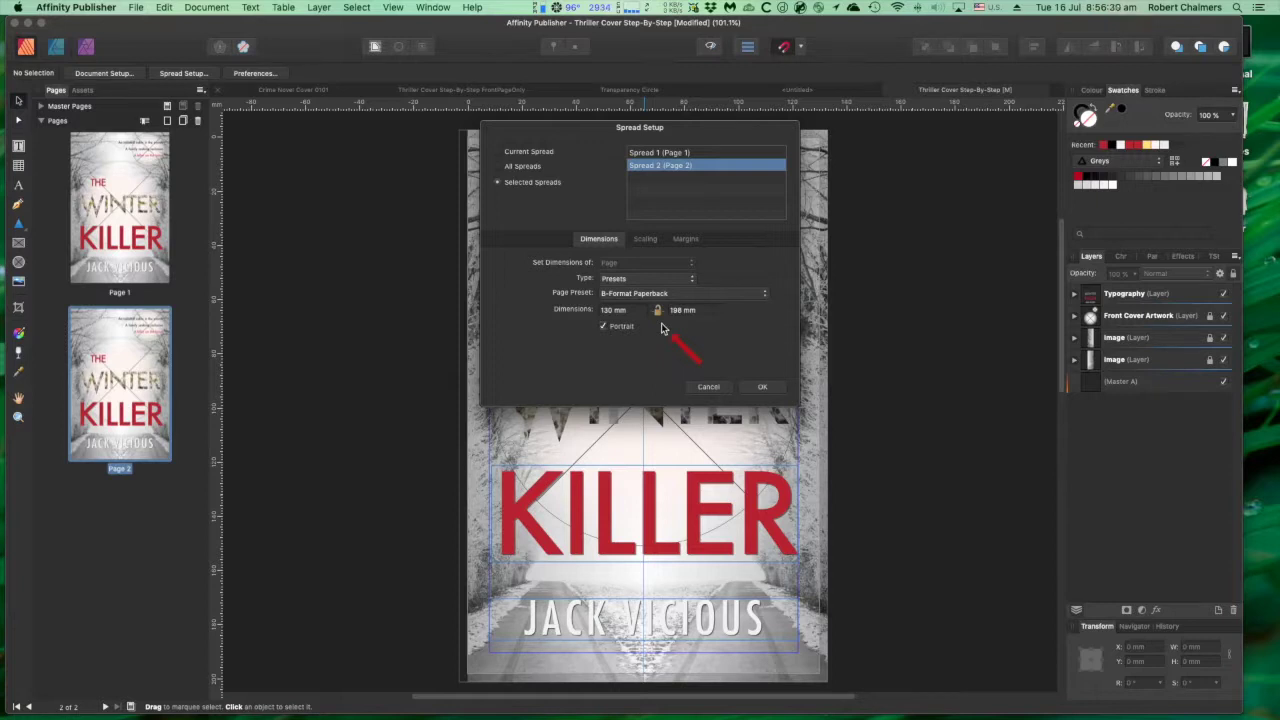
pyautogui.doubleClick(610, 310)
pyautogui.write('276')
pyautogui.click(762, 388)
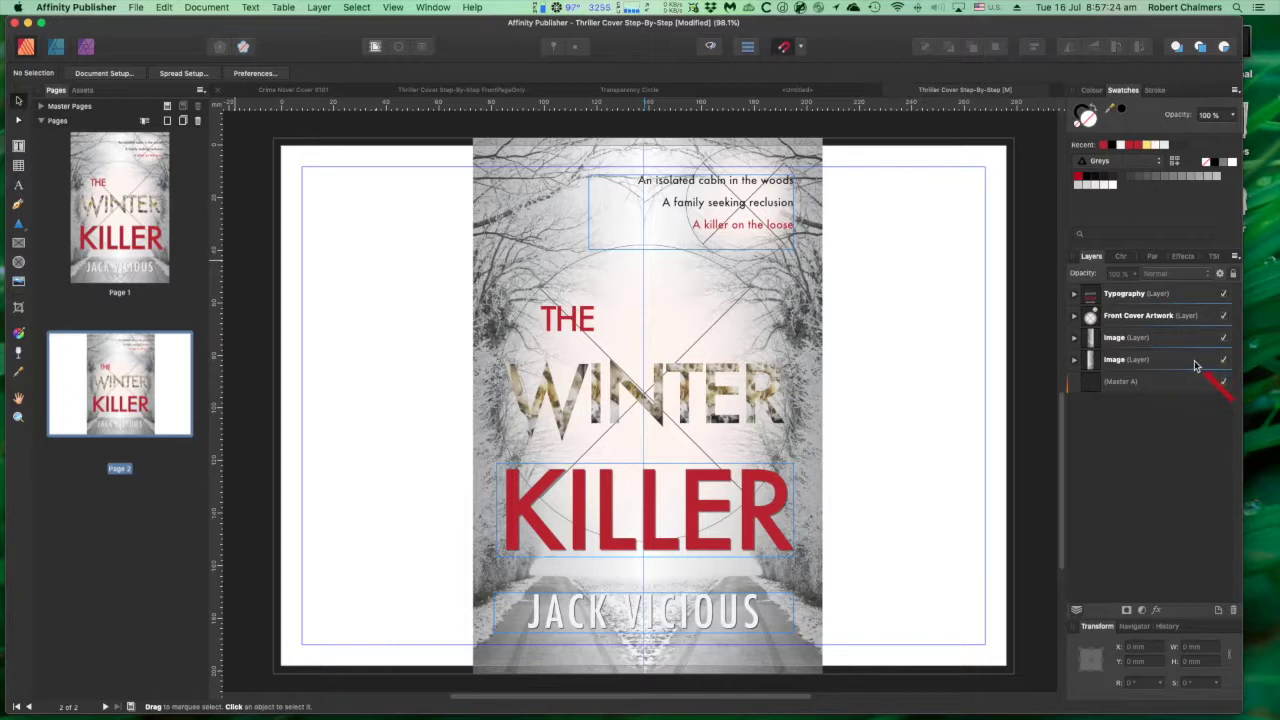
# Move the Typography, Front Cover Artwork and both Image layers on page 2 horizontally to X 146 mm, lock them and deselect
pyautogui.click(1189, 296)
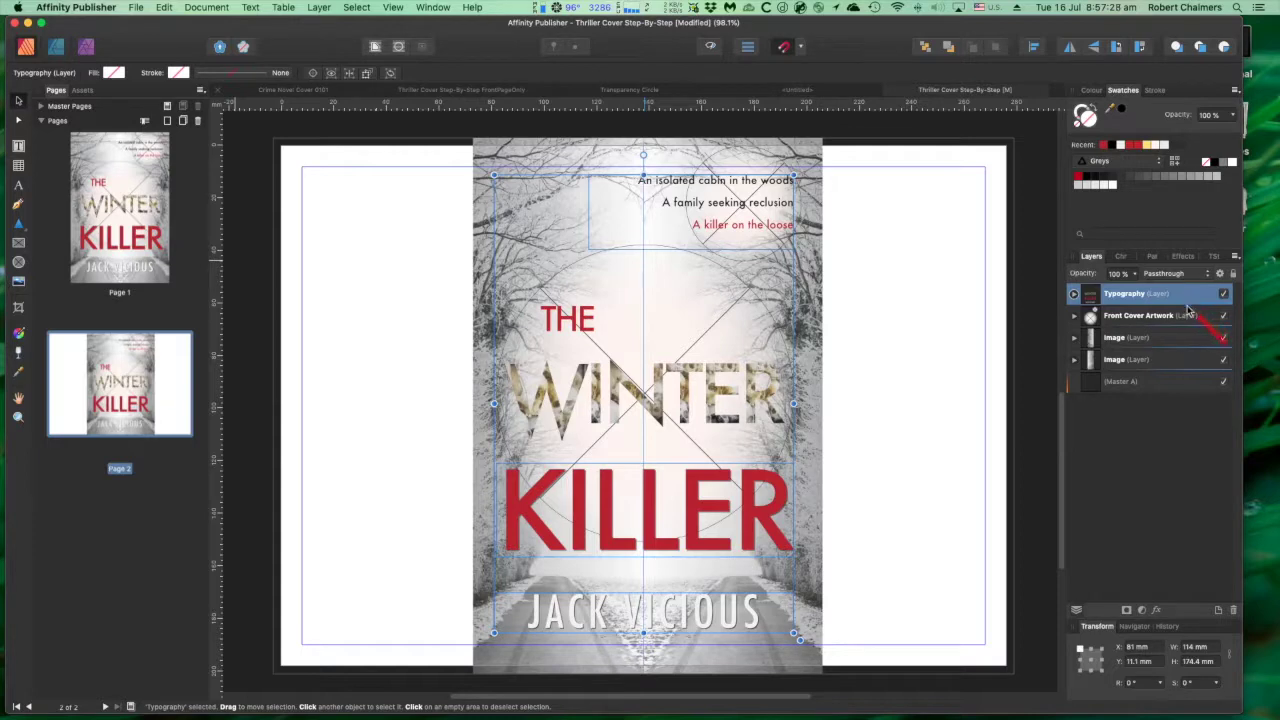
pyautogui.keyDown('shift'); pyautogui.click(1189, 318); pyautogui.keyUp('shift')
pyautogui.keyDown('shift'); pyautogui.click(1189, 337); pyautogui.keyUp('shift')
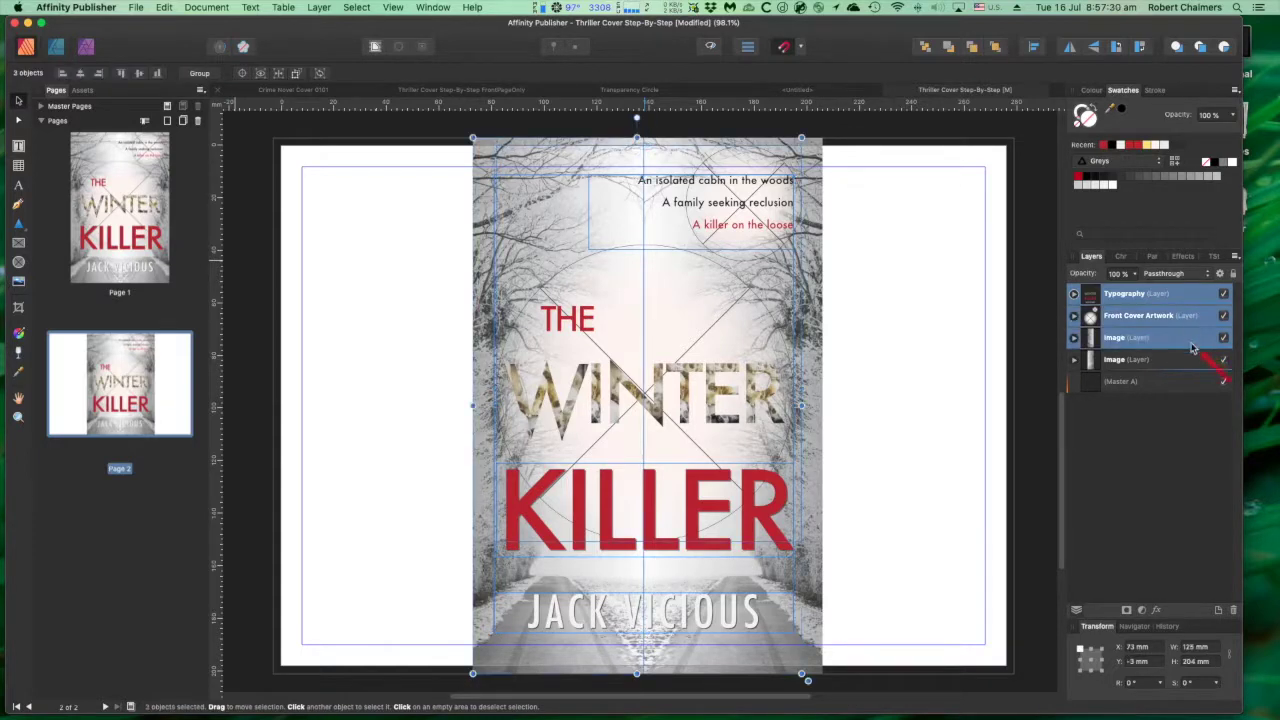
pyautogui.keyDown('shift'); pyautogui.click(1193, 359); pyautogui.keyUp('shift')
pyautogui.keyDown('shift'); pyautogui.click(1194, 382); pyautogui.keyUp('shift')
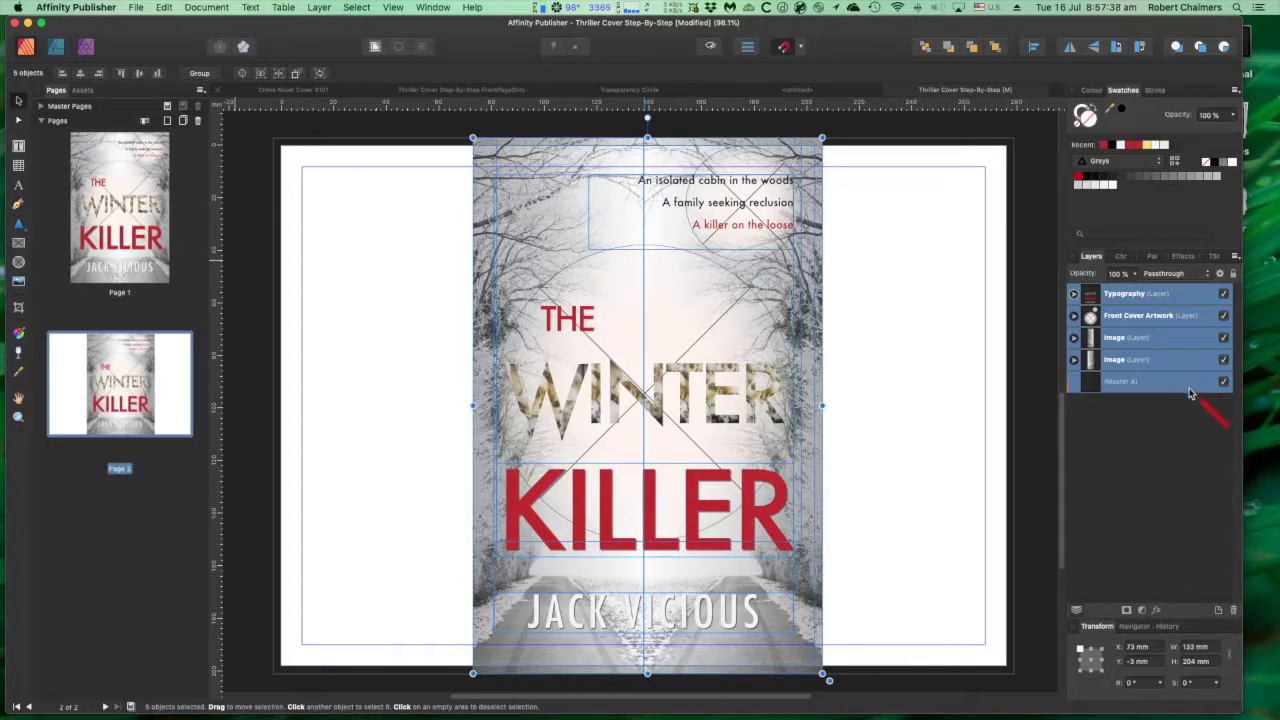
pyautogui.keyDown('super'); pyautogui.click(1189, 388); pyautogui.keyUp('super')
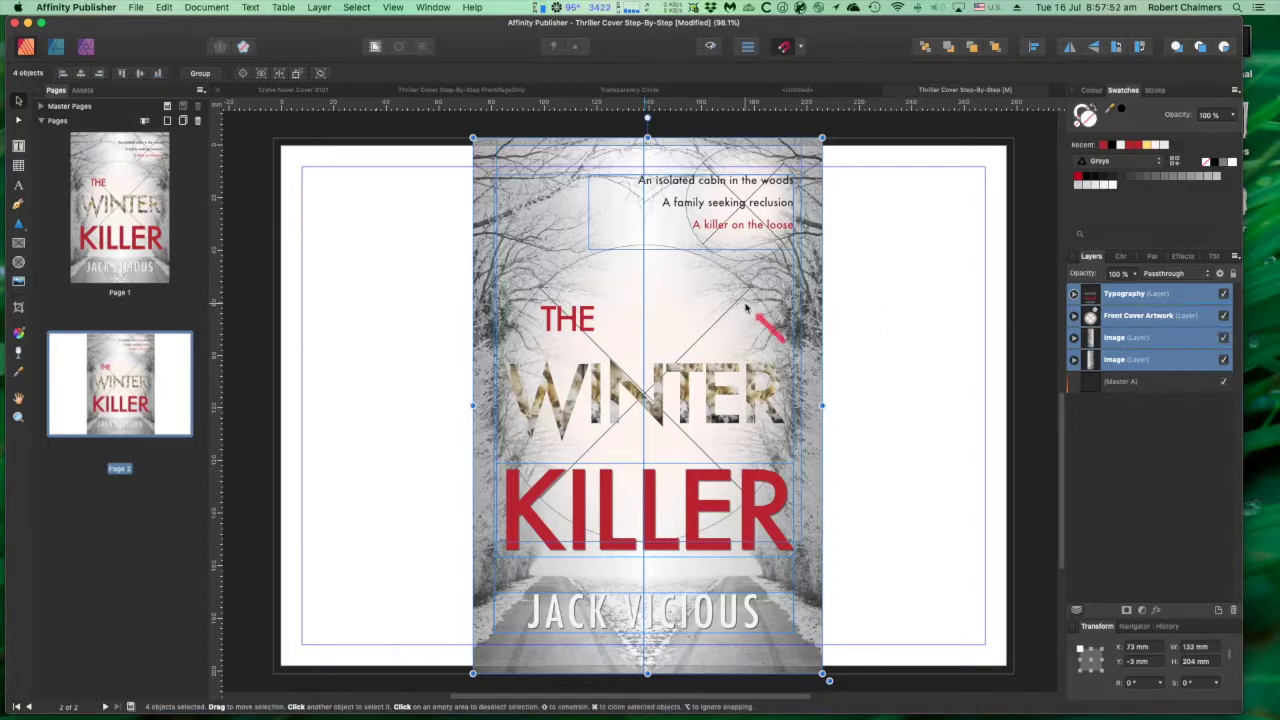
pyautogui.moveTo(698, 308); pyautogui.dragTo(887, 313)
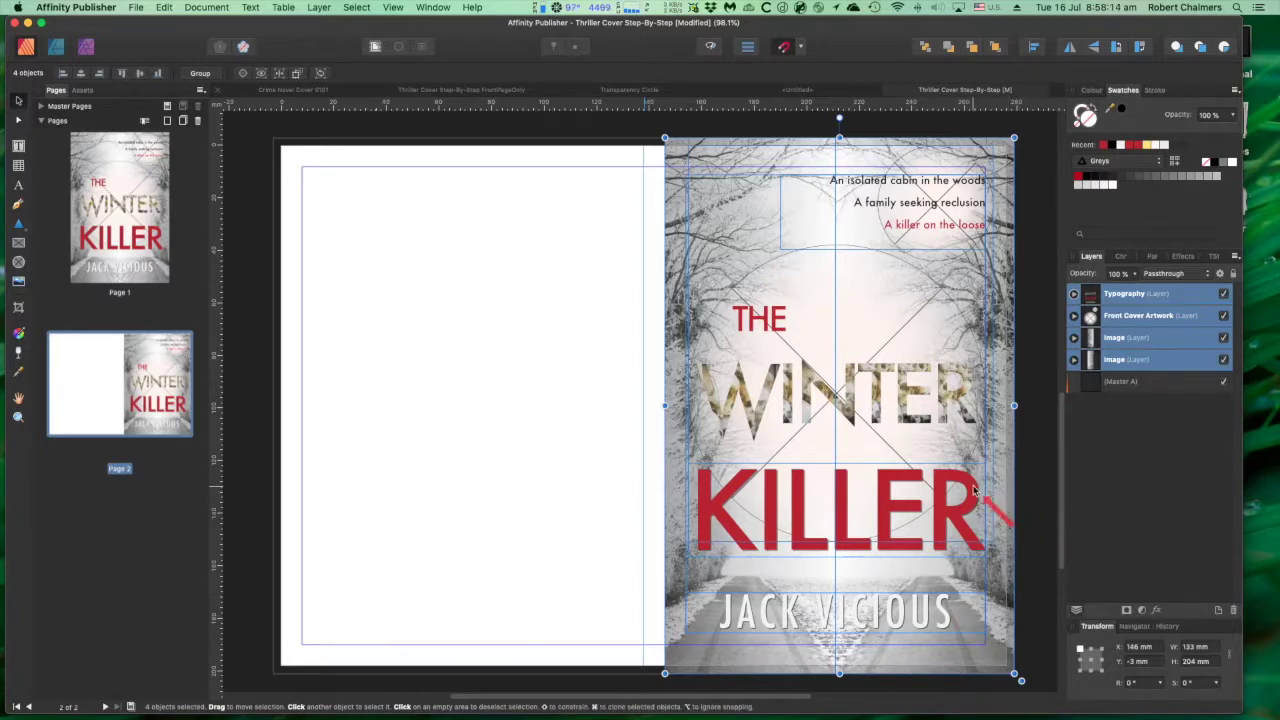
pyautogui.click(1232, 274)
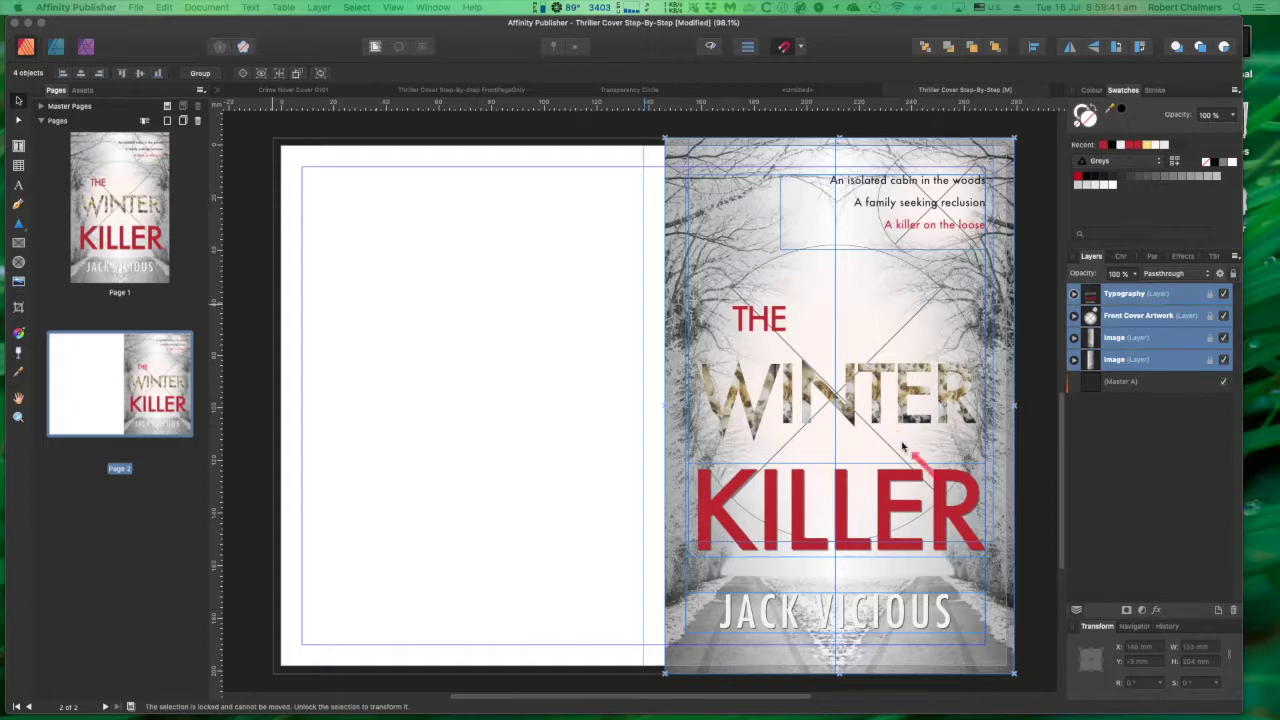
pyautogui.click(1121, 449)
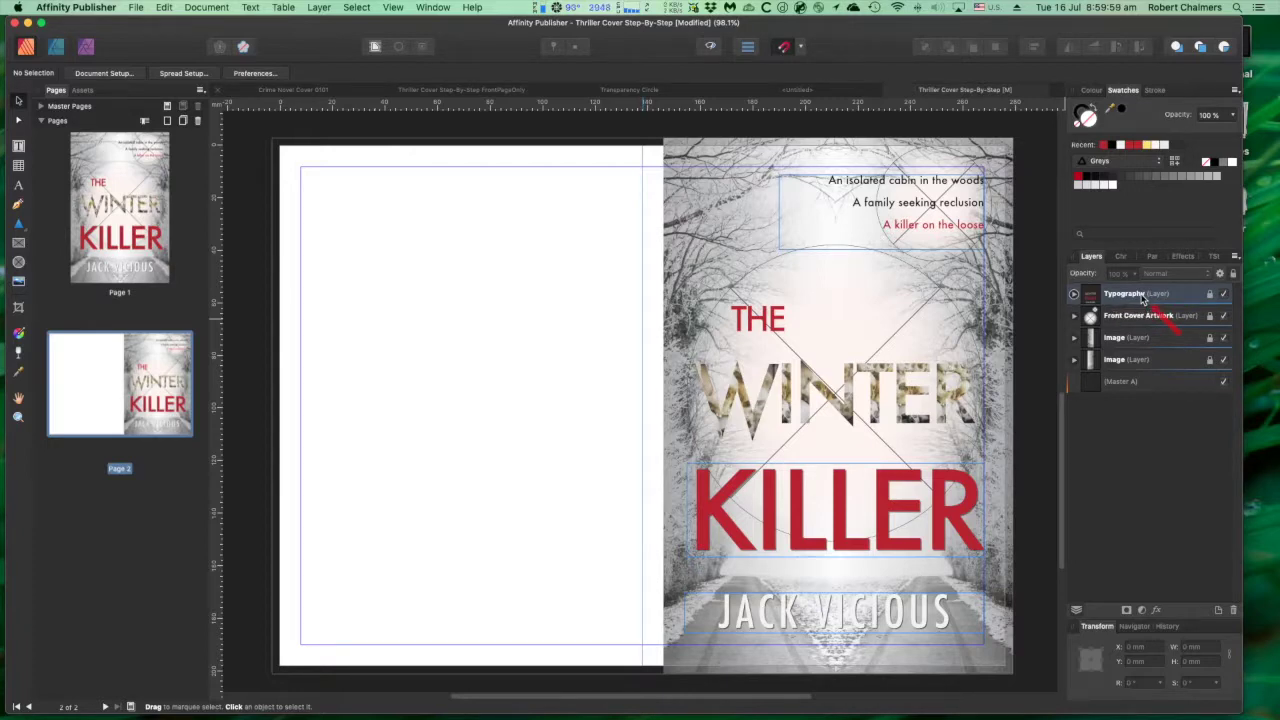
# Add a new layer above the Typography layer on page 2
pyautogui.click(1218, 610)
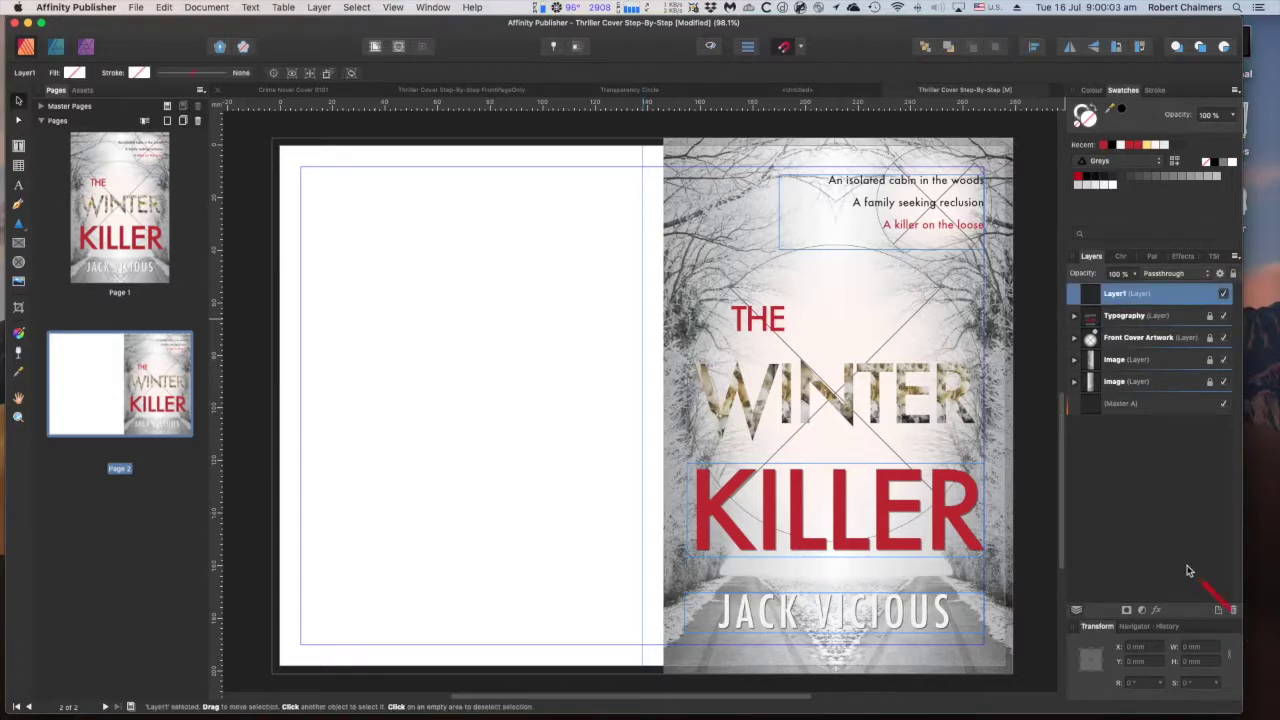
pyautogui.rightClick(1155, 298)
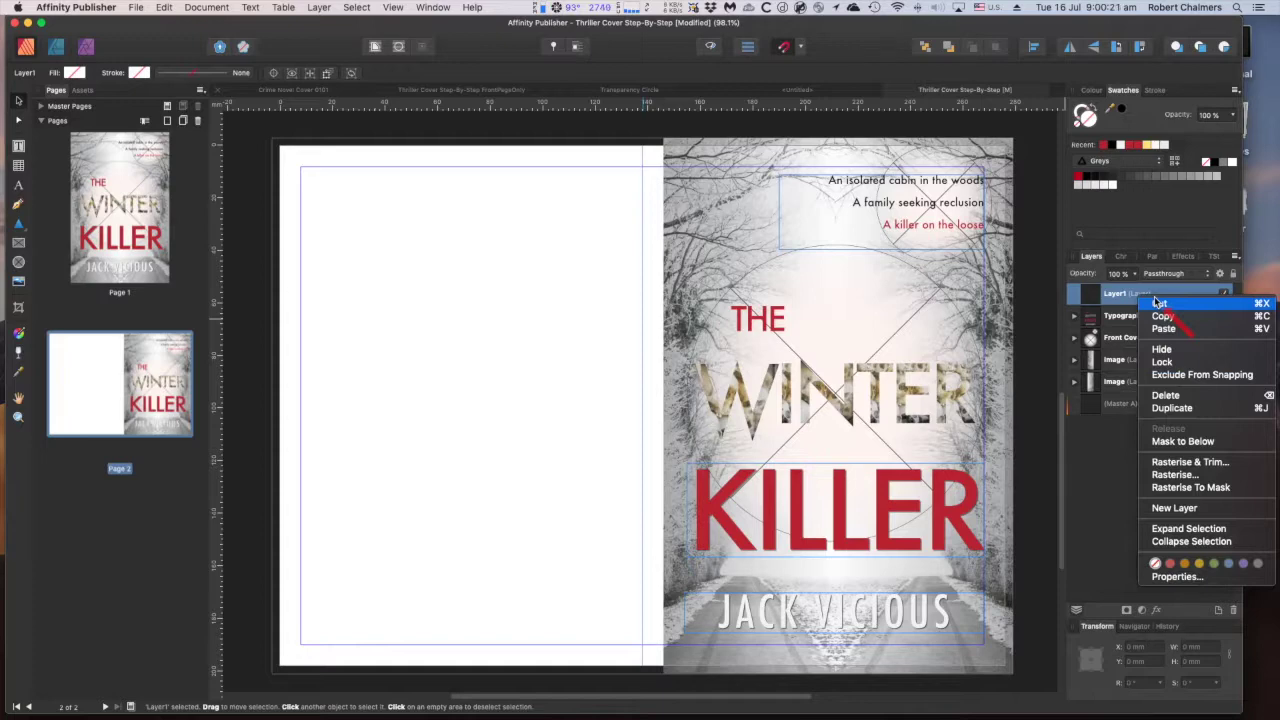
pyautogui.click(1125, 296)
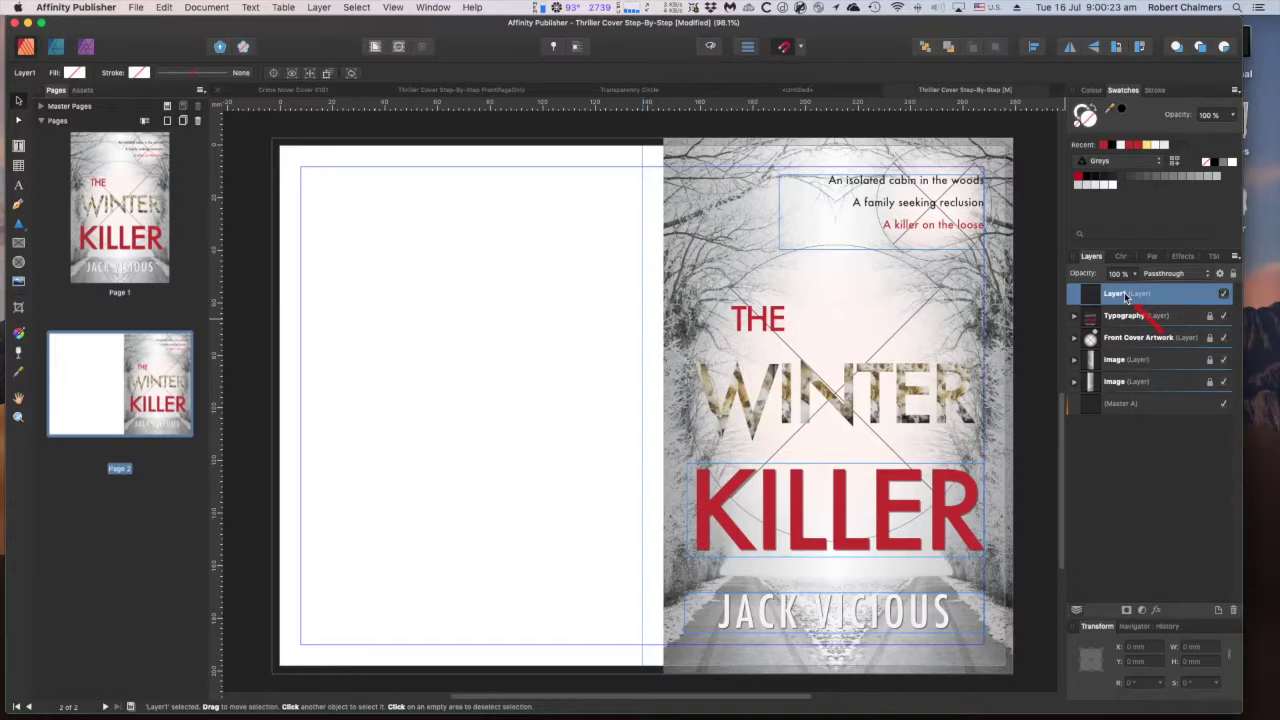
# Nest the new layer inside the Typography layer, return it to the top of the stack and collapse Typography
pyautogui.moveTo(1126, 297); pyautogui.dragTo(1131, 333)
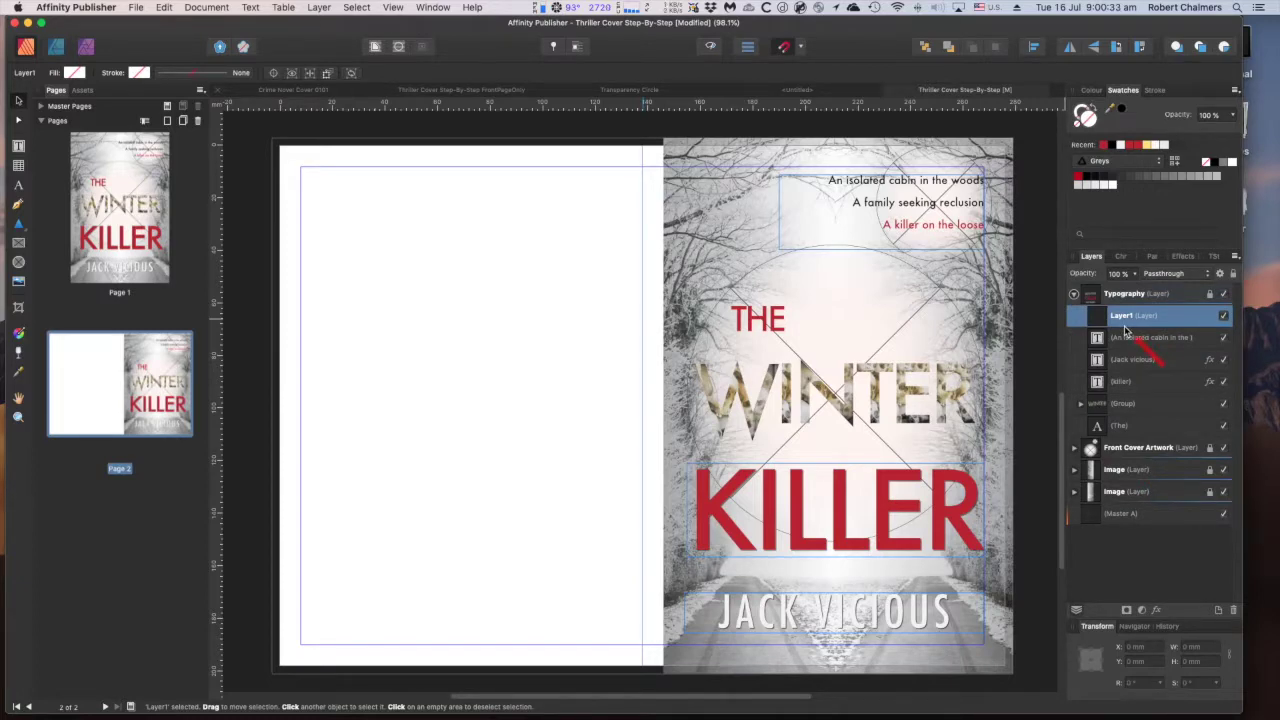
pyautogui.click(1074, 294)
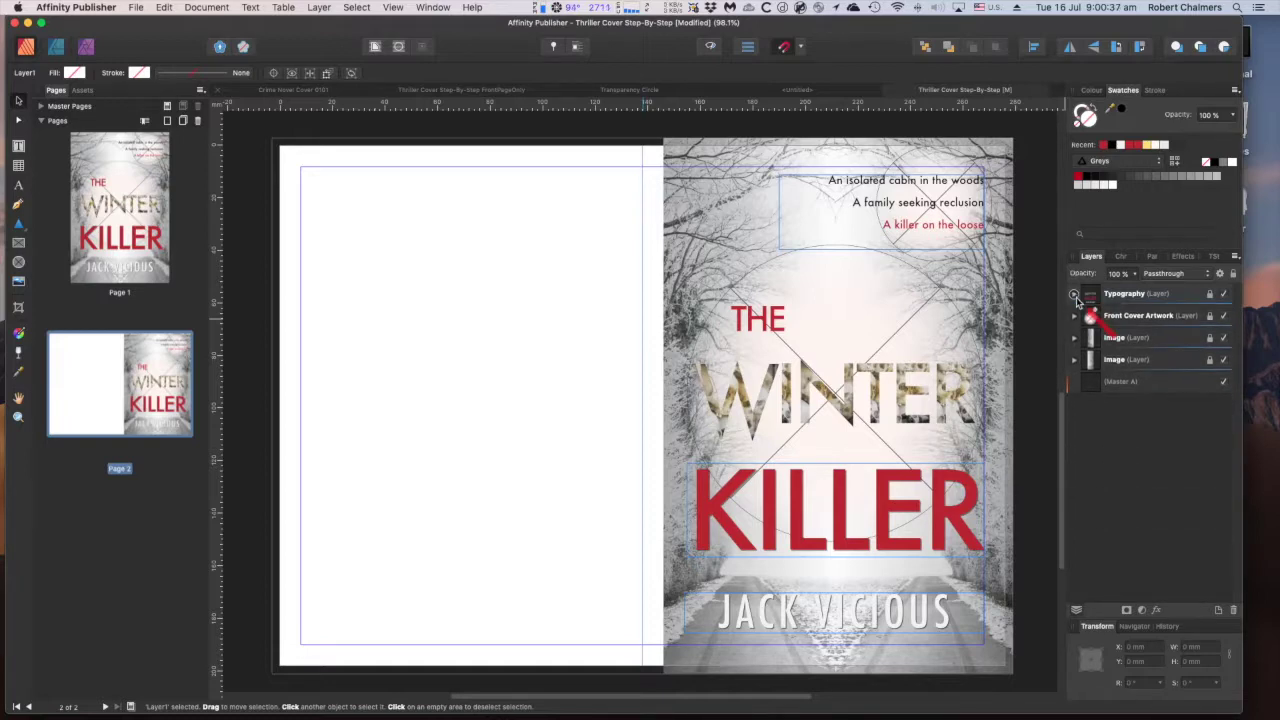
pyautogui.click(1074, 294)
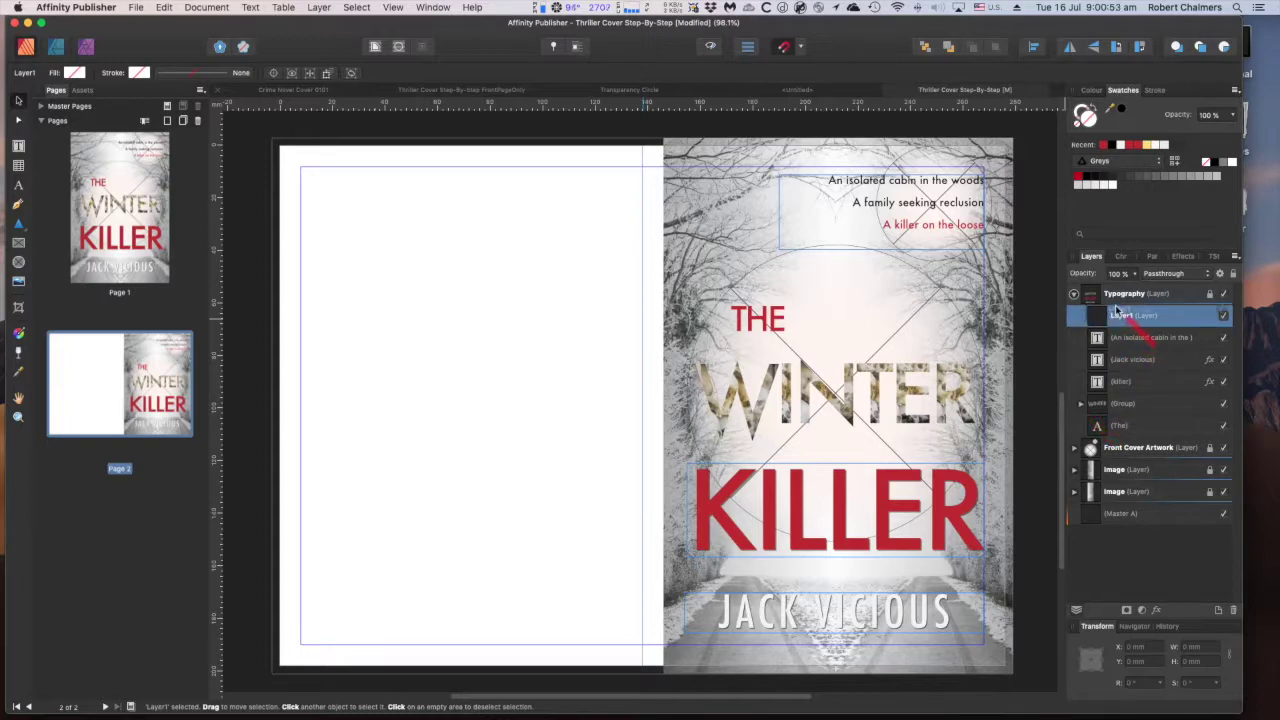
pyautogui.moveTo(1116, 296); pyautogui.dragTo(1116, 293)
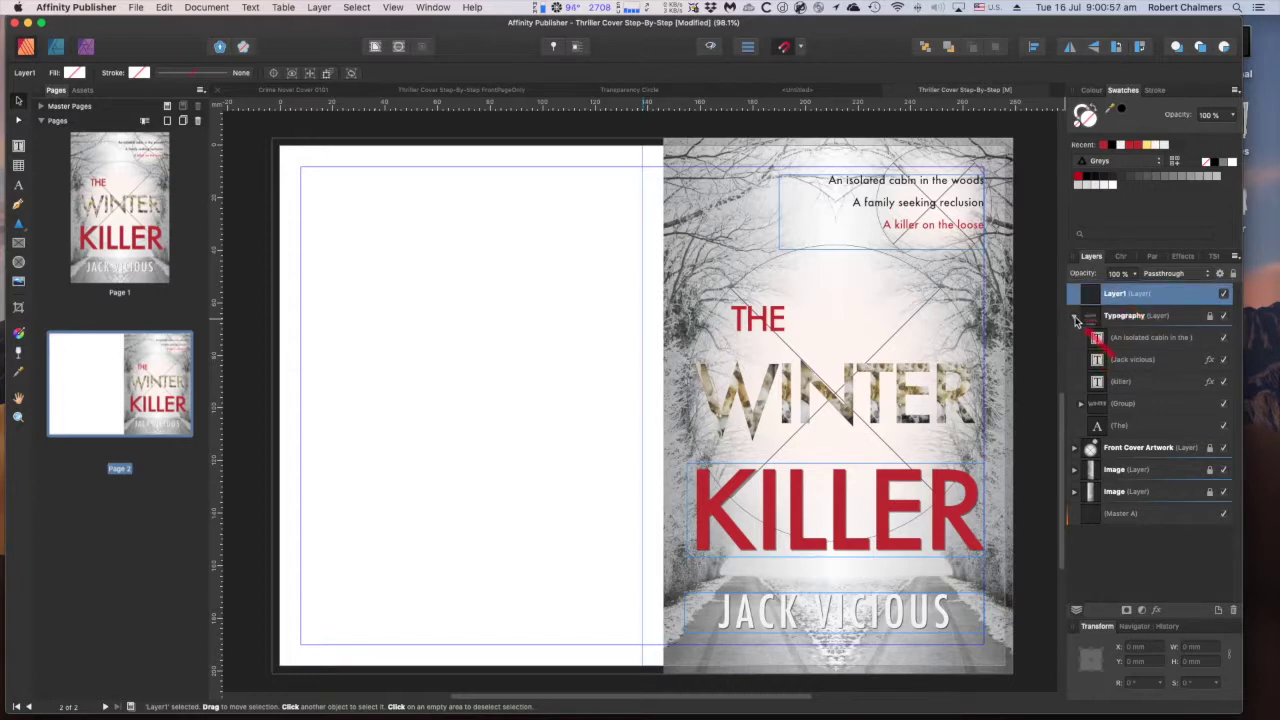
pyautogui.click(1073, 316)
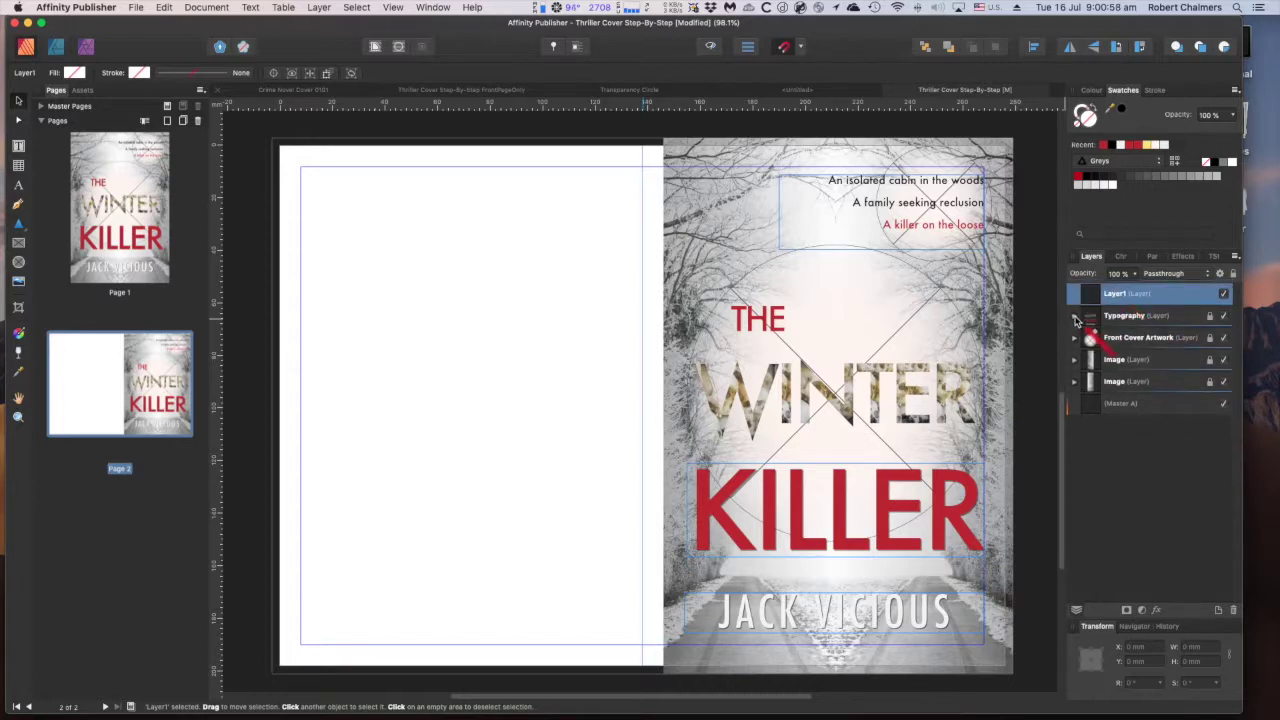
# Reorder the new layer so that it sits between the Typography and Front Cover Artwork layers
pyautogui.rightClick(1177, 298)
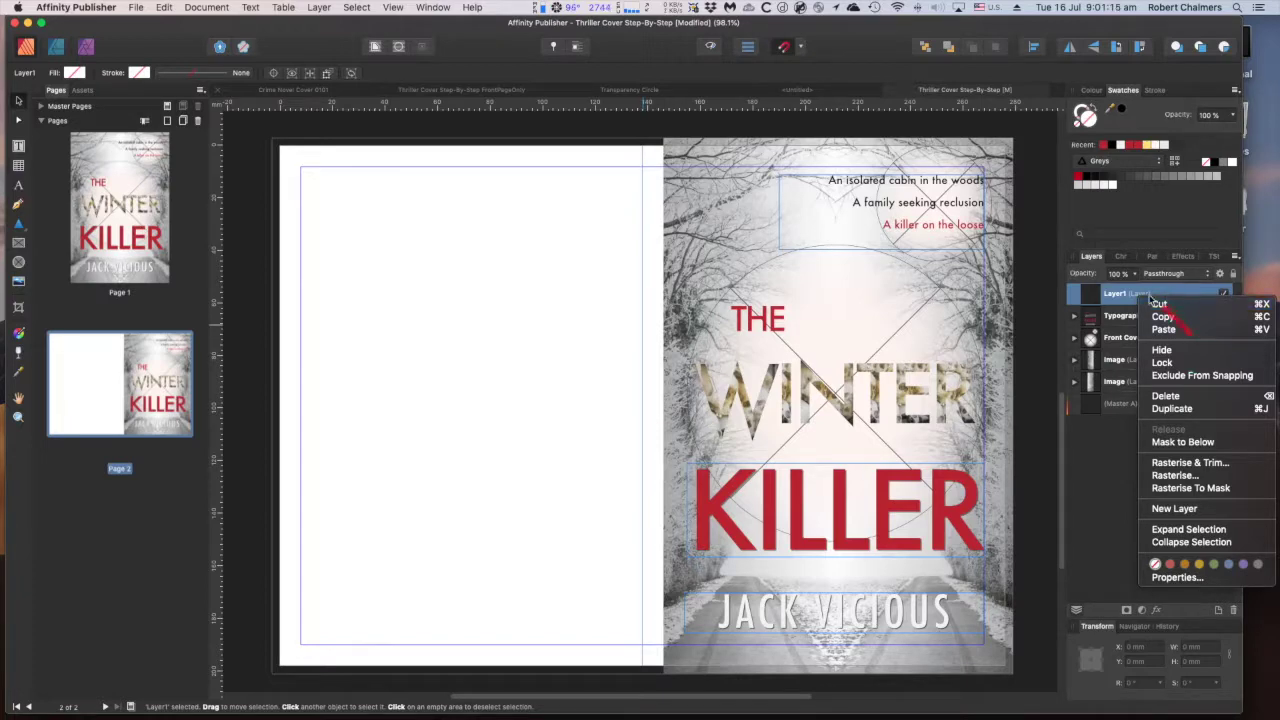
pyautogui.click(1090, 297)
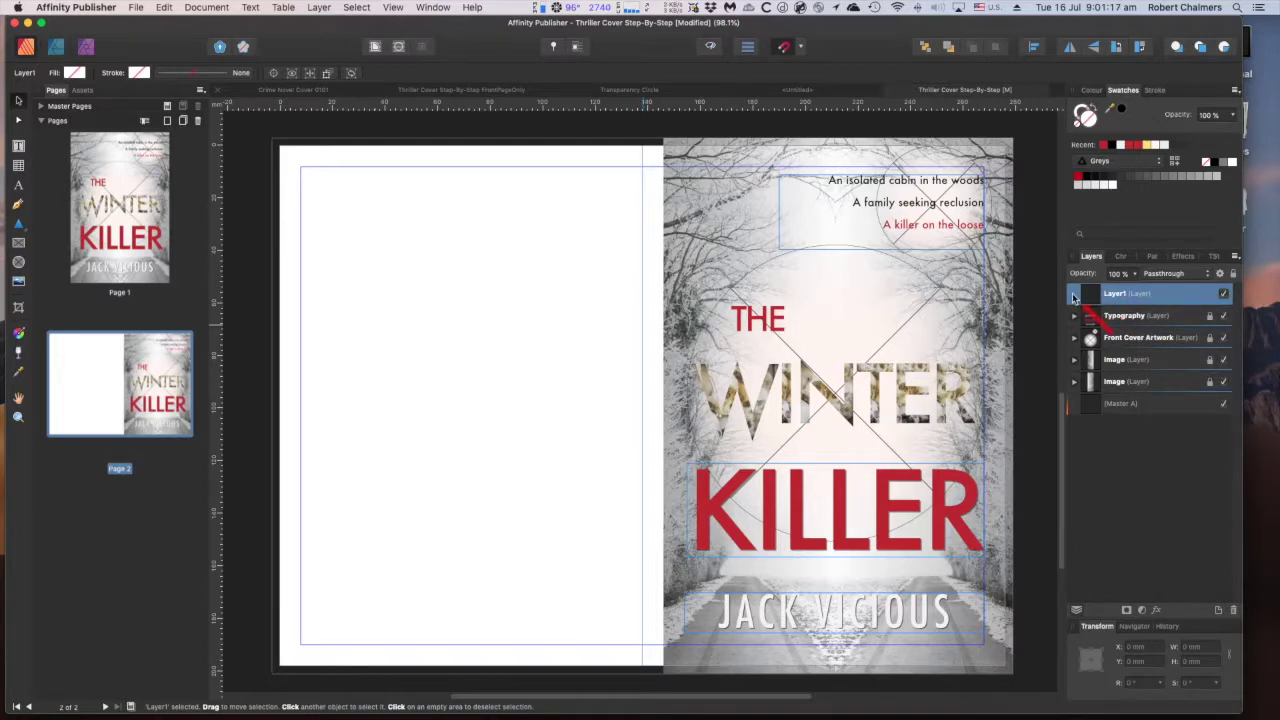
pyautogui.moveTo(1074, 297); pyautogui.dragTo(1070, 327)
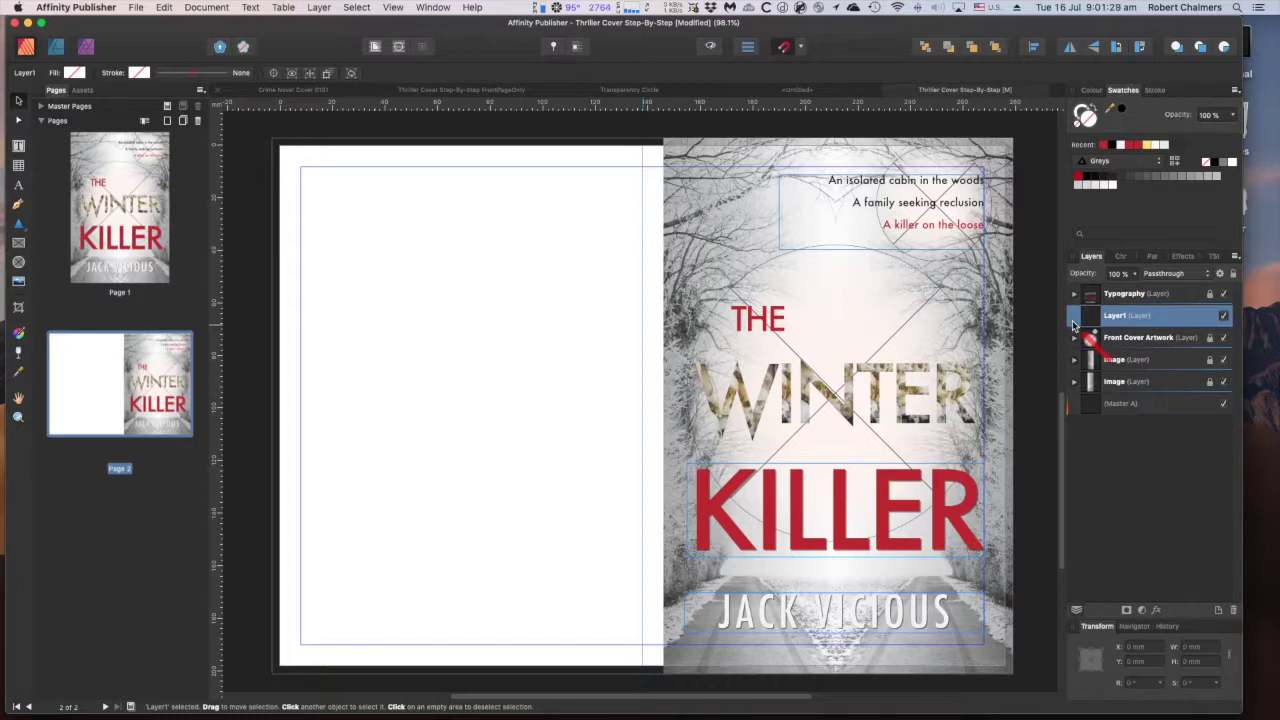
pyautogui.moveTo(1074, 325); pyautogui.dragTo(1074, 290)
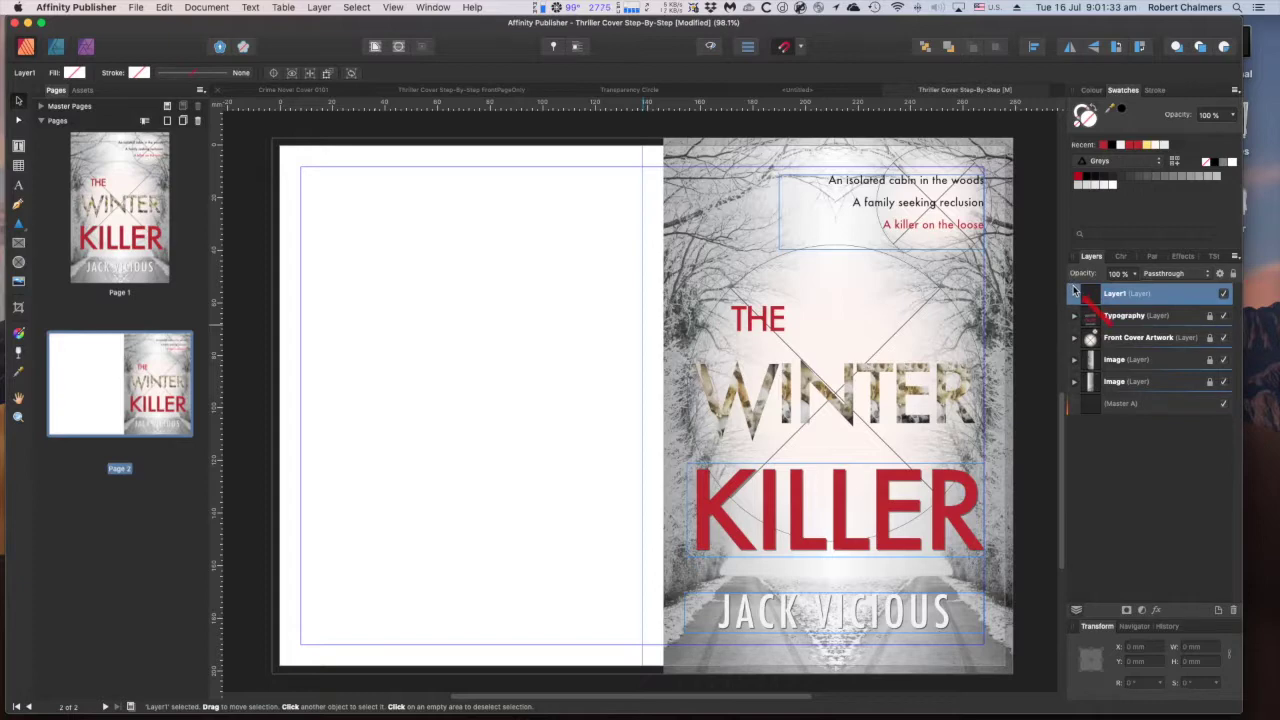
pyautogui.moveTo(1072, 295); pyautogui.dragTo(1073, 318)
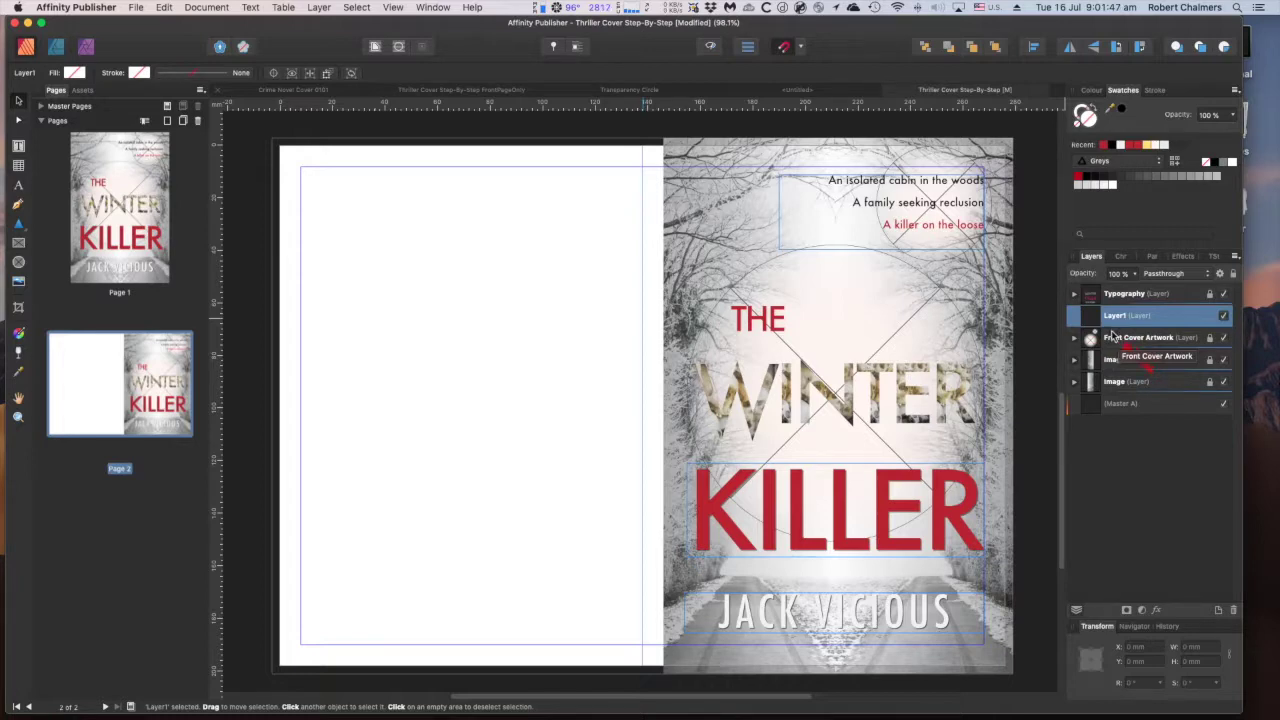
pyautogui.click(19, 247)
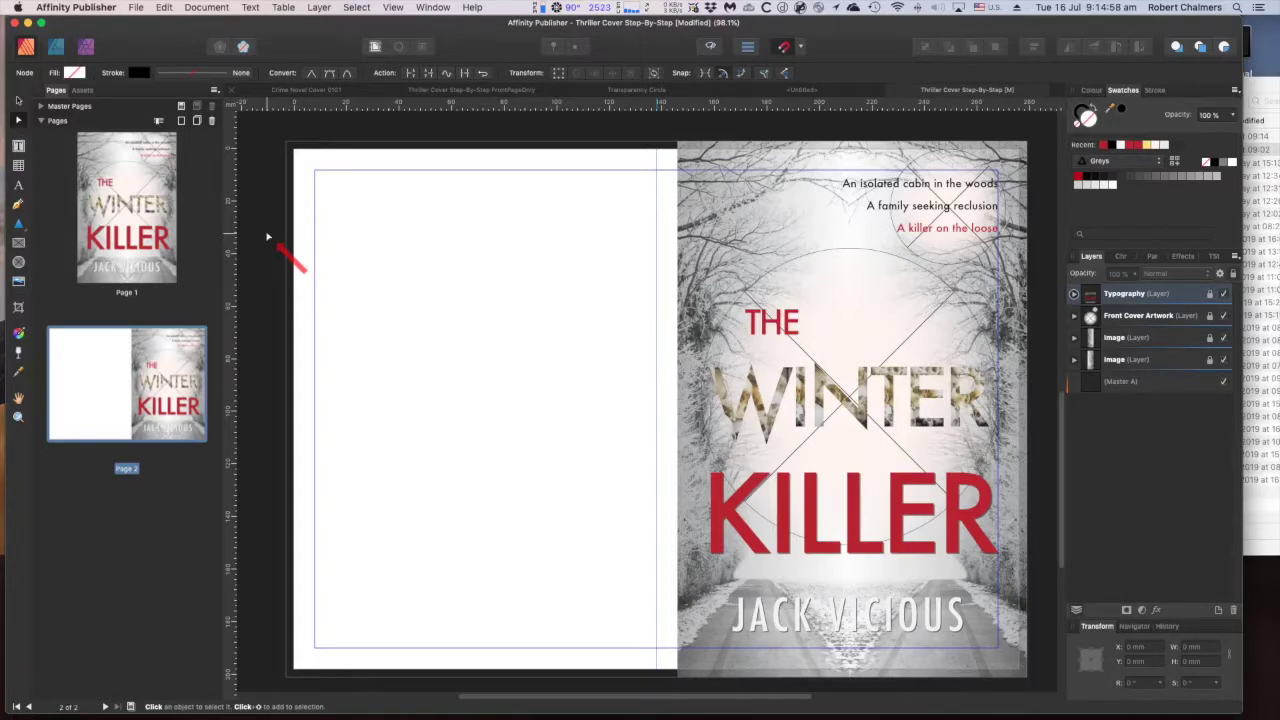
# Place vertical guides on page 2 at about 130 mm for the spine centre and about 65 mm on the back cover
pyautogui.hscroll(-3, 268, 237)
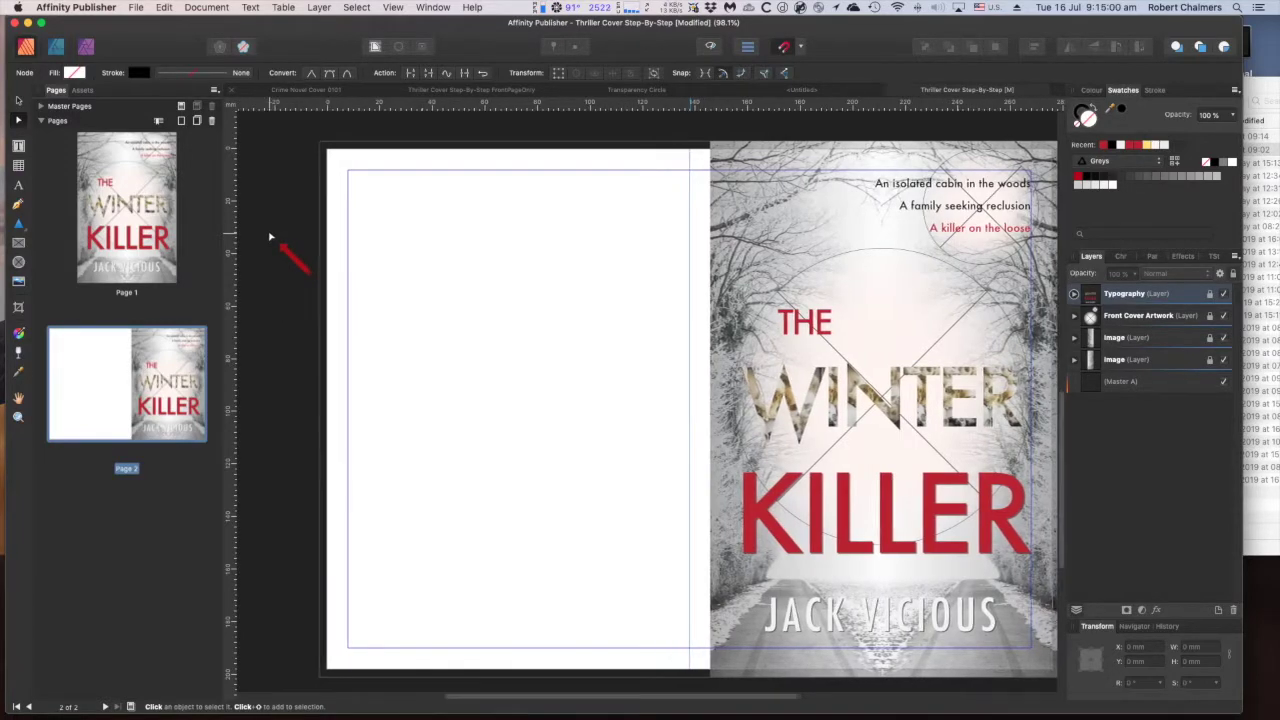
pyautogui.moveTo(232, 324); pyautogui.dragTo(670, 326)
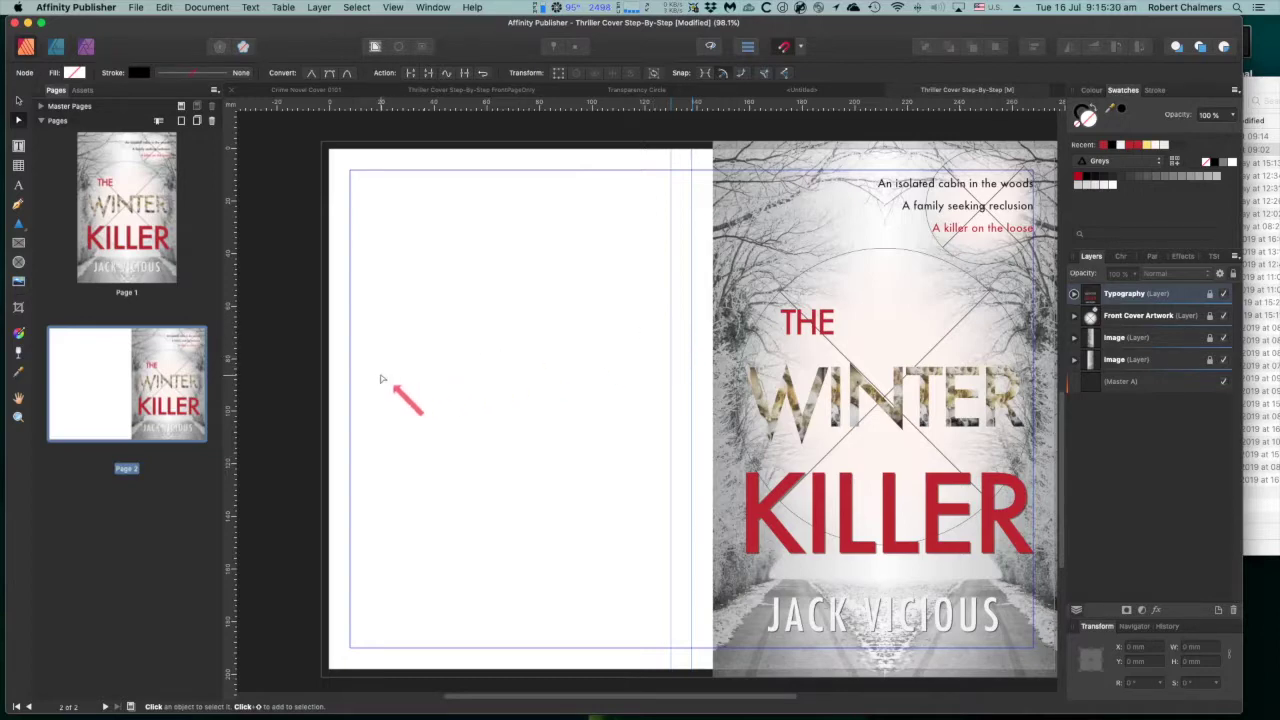
pyautogui.moveTo(231, 371); pyautogui.dragTo(499, 372)
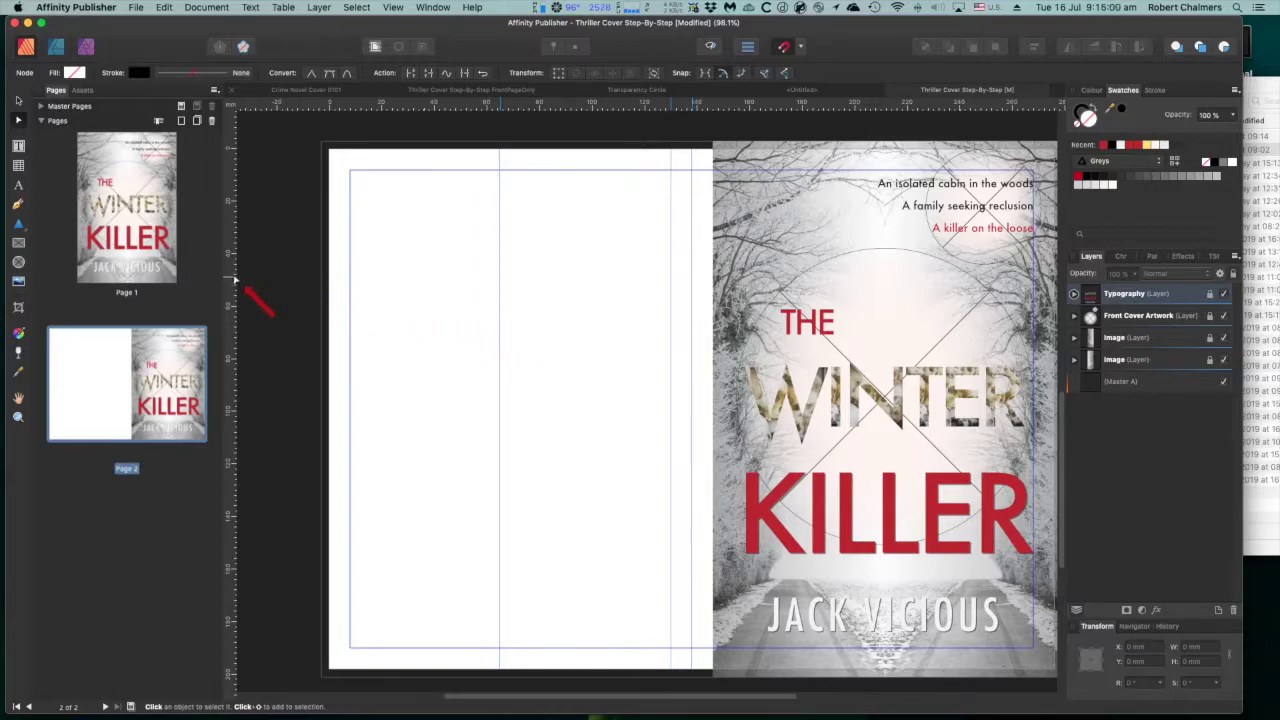
# Place vertical guides at the two spine edges on page 2, at 138 mm and 122 mm
pyautogui.moveTo(230, 279); pyautogui.dragTo(690, 274)
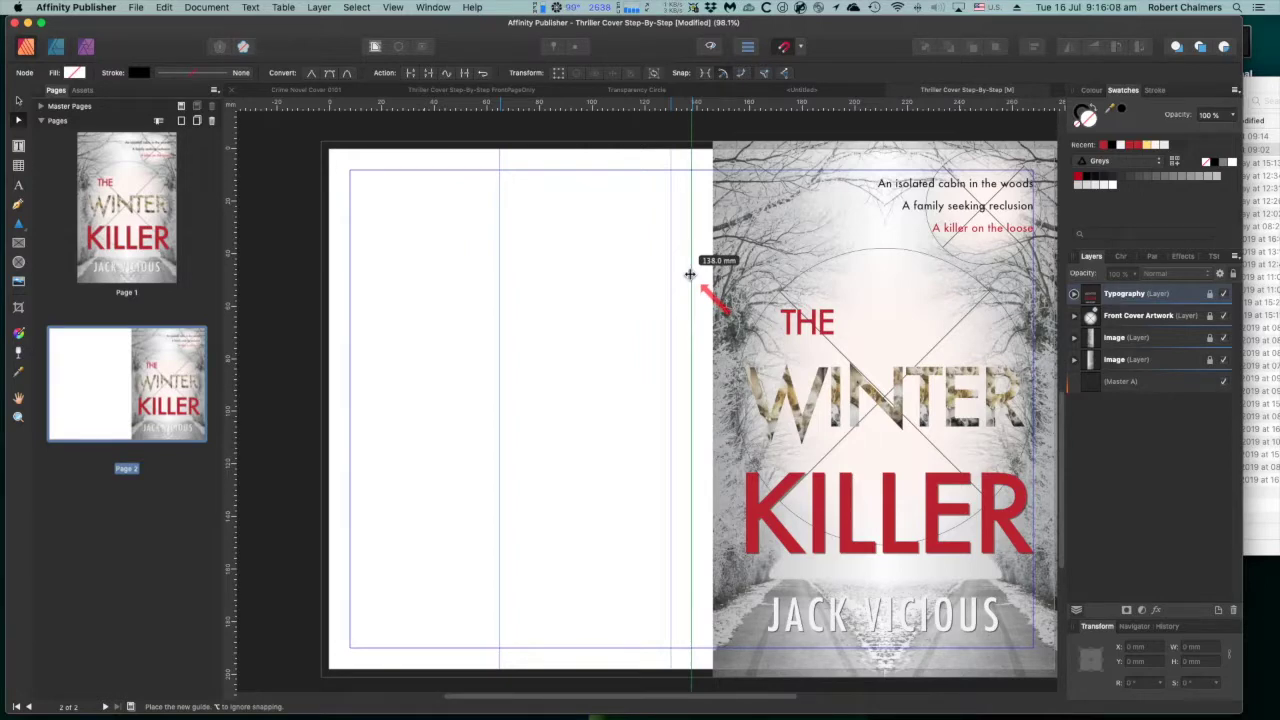
pyautogui.moveTo(690, 274); pyautogui.dragTo(690, 274)
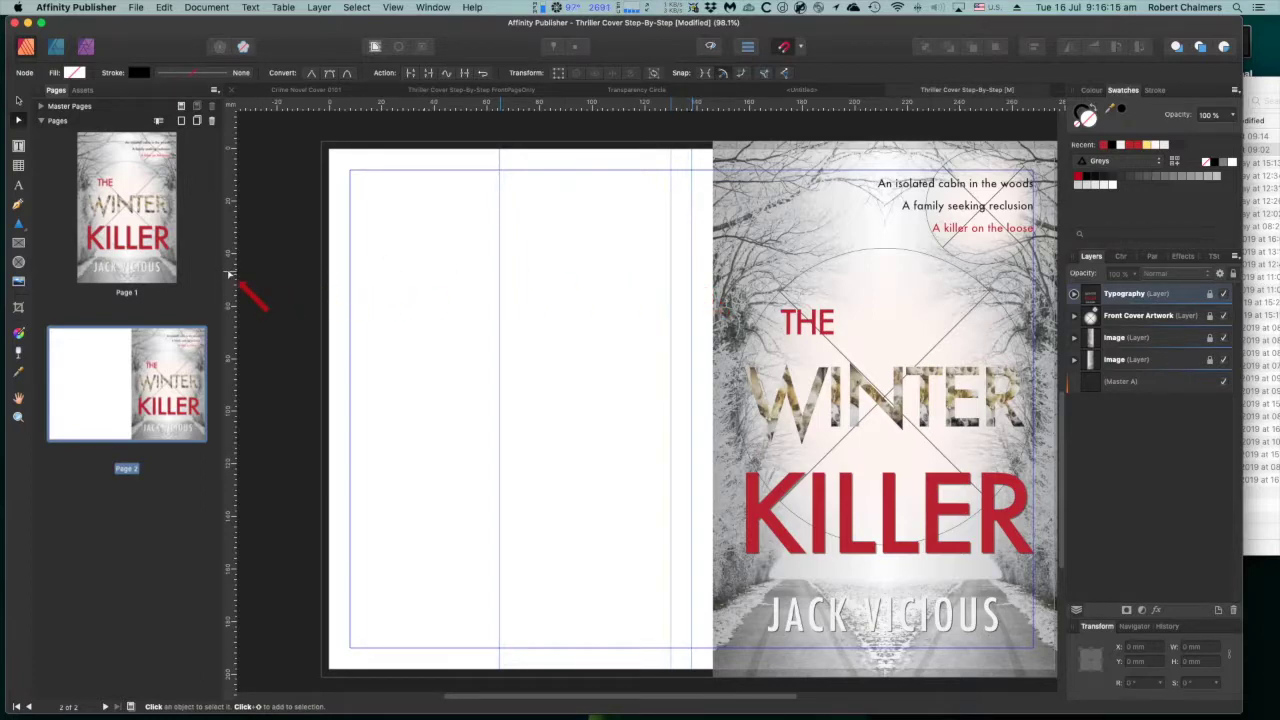
pyautogui.moveTo(229, 273); pyautogui.dragTo(650, 297)
pyautogui.moveTo(651, 298); pyautogui.dragTo(650, 300)
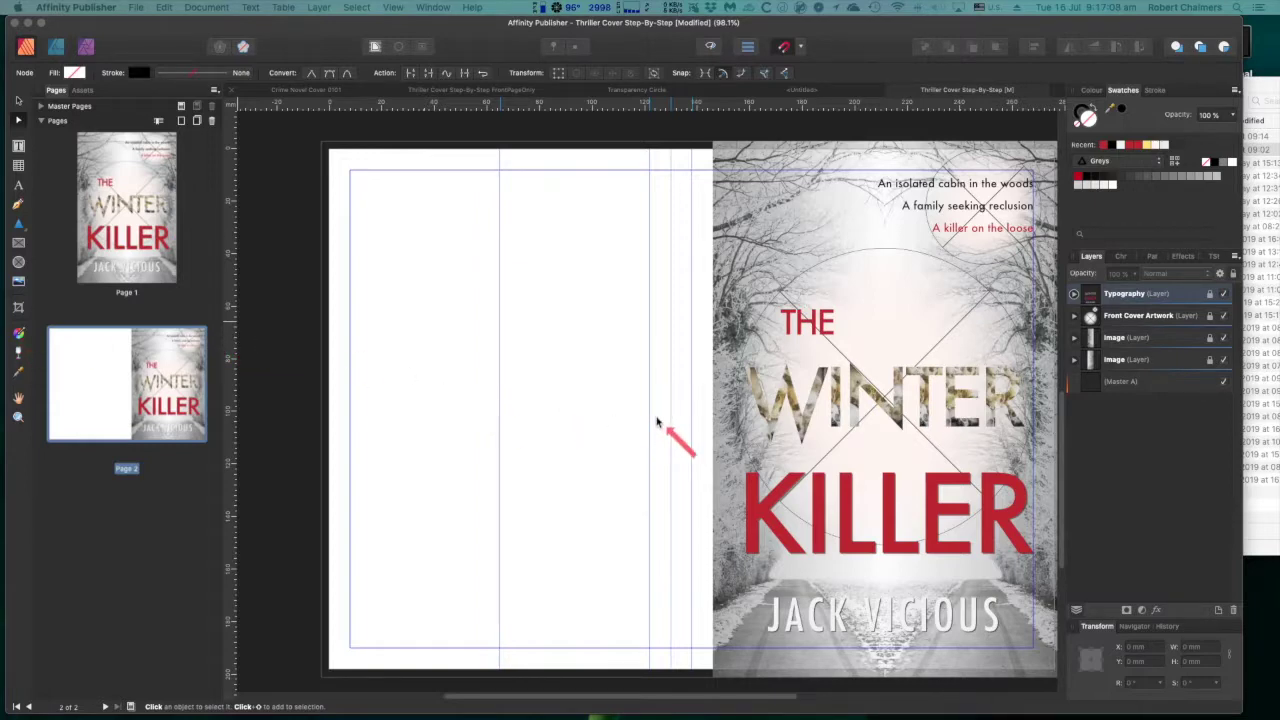
# Add a new layer directly above the Front Cover Artwork layer, below Typography
pyautogui.hscroll(1, 657, 422)
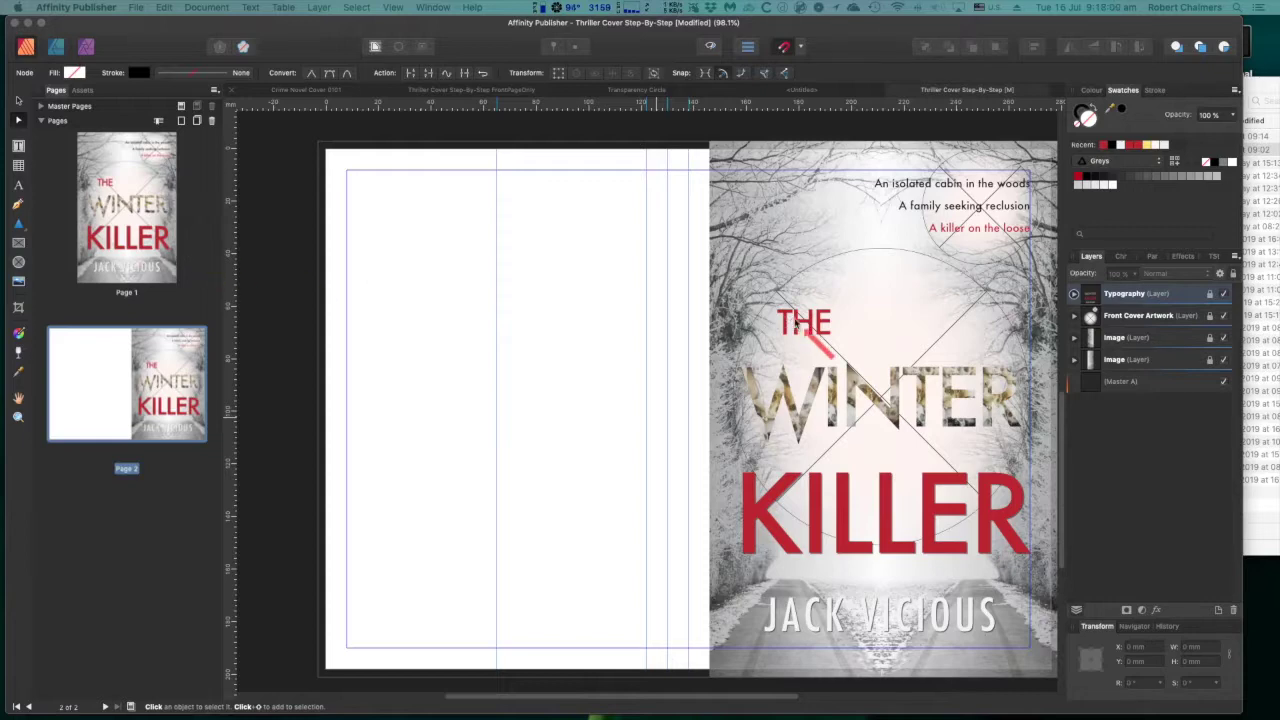
pyautogui.click(1143, 296)
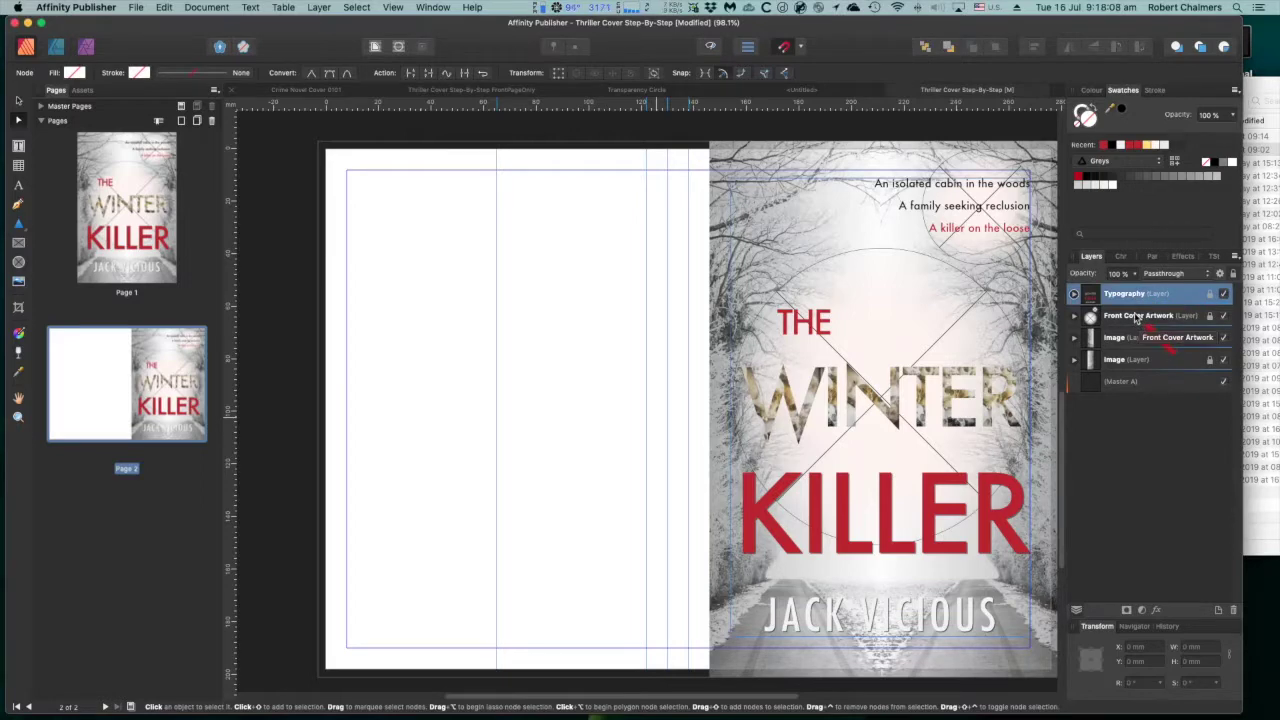
pyautogui.click(1137, 317)
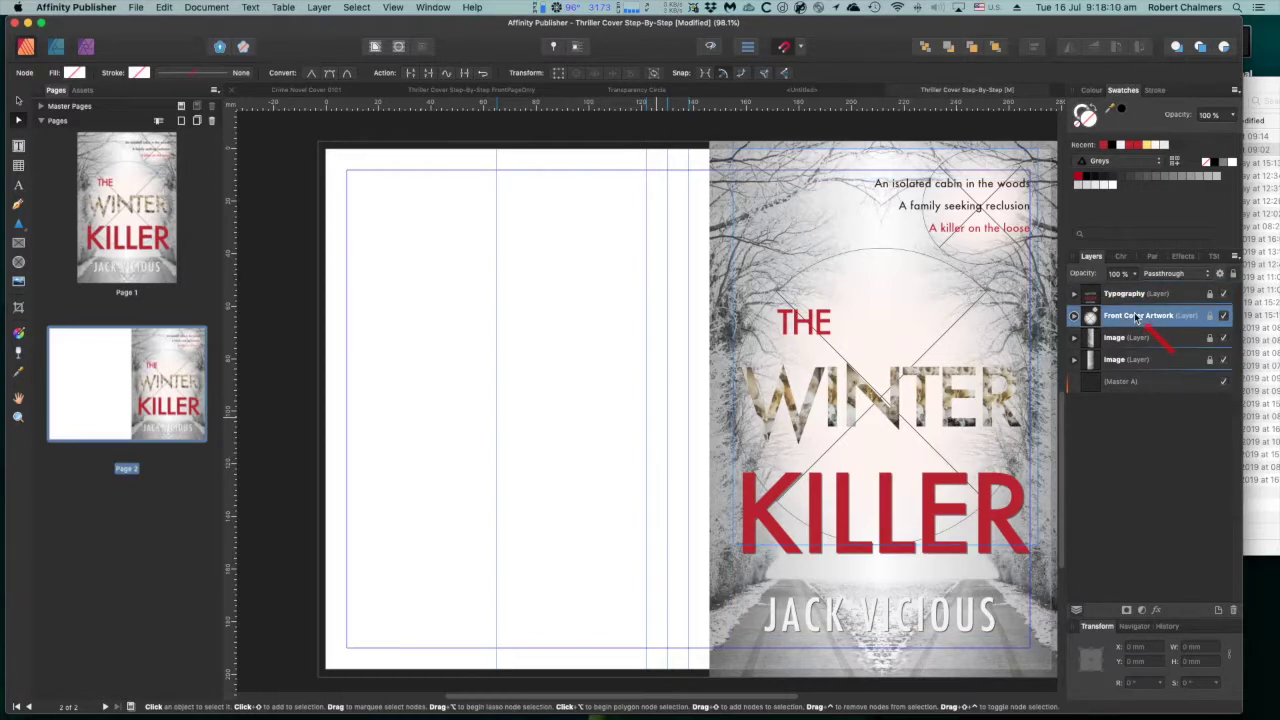
pyautogui.click(1220, 612)
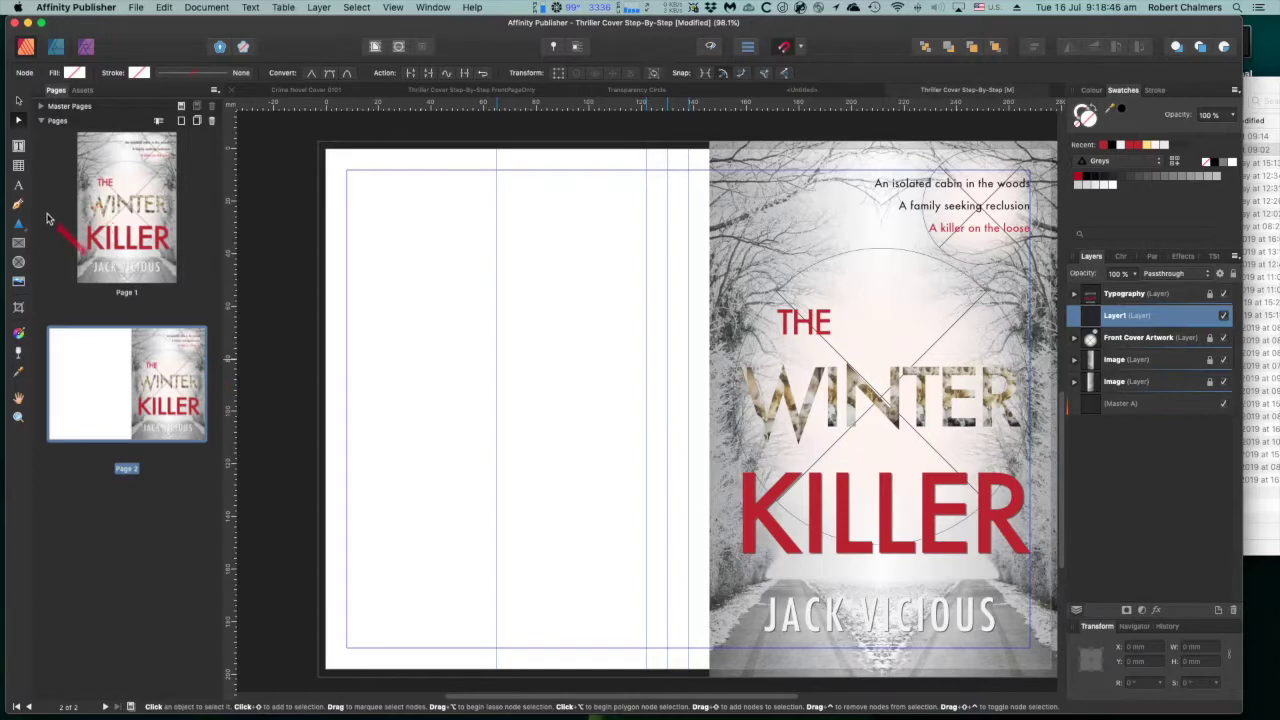
# Draw a 16 × 204 mm picture frame between the spine guides at X 122 mm, Y -3 mm, fill it with the red swatch and deselect
pyautogui.click(18, 242)
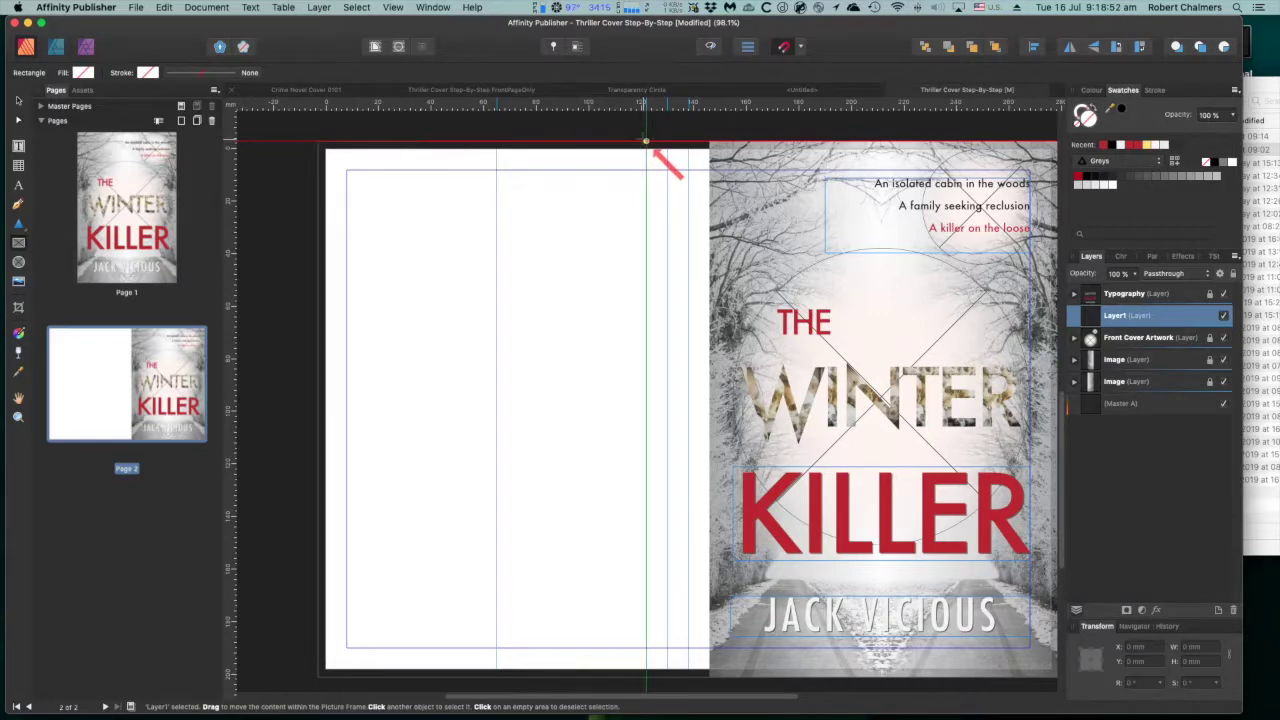
pyautogui.moveTo(646, 142); pyautogui.dragTo(688, 674)
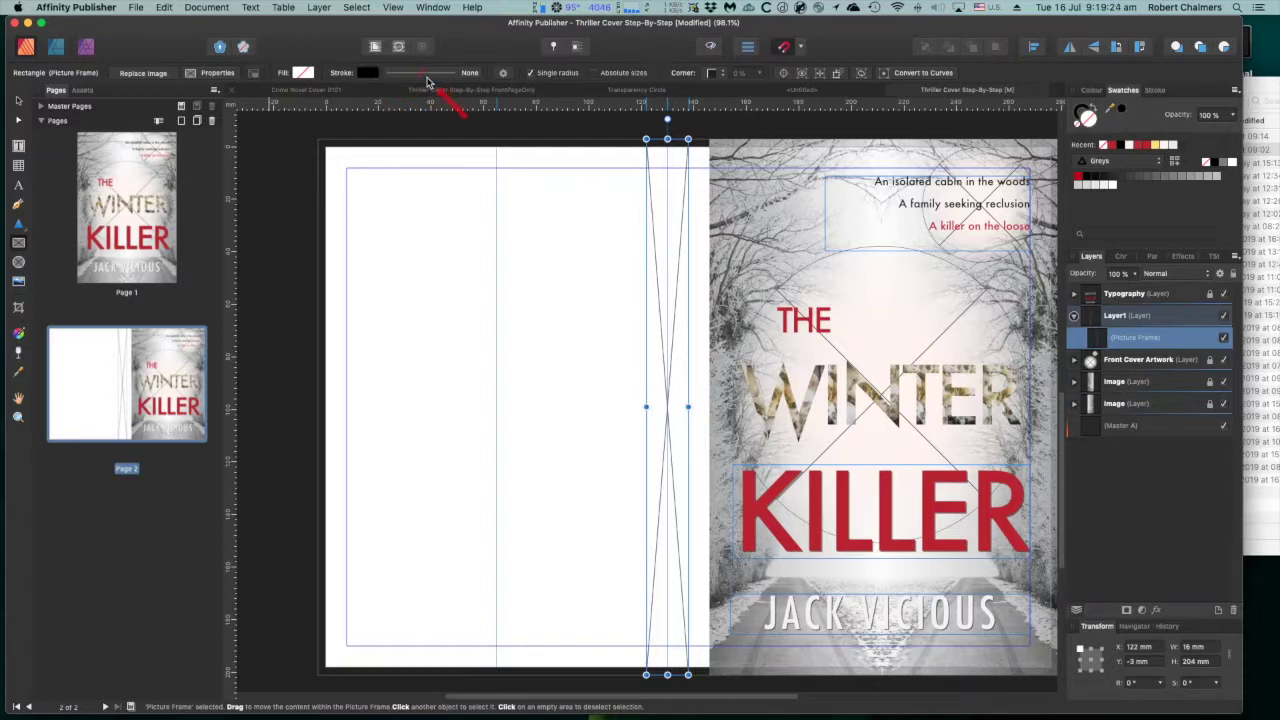
pyautogui.click(303, 74)
pyautogui.click(303, 74)
pyautogui.click(303, 74)
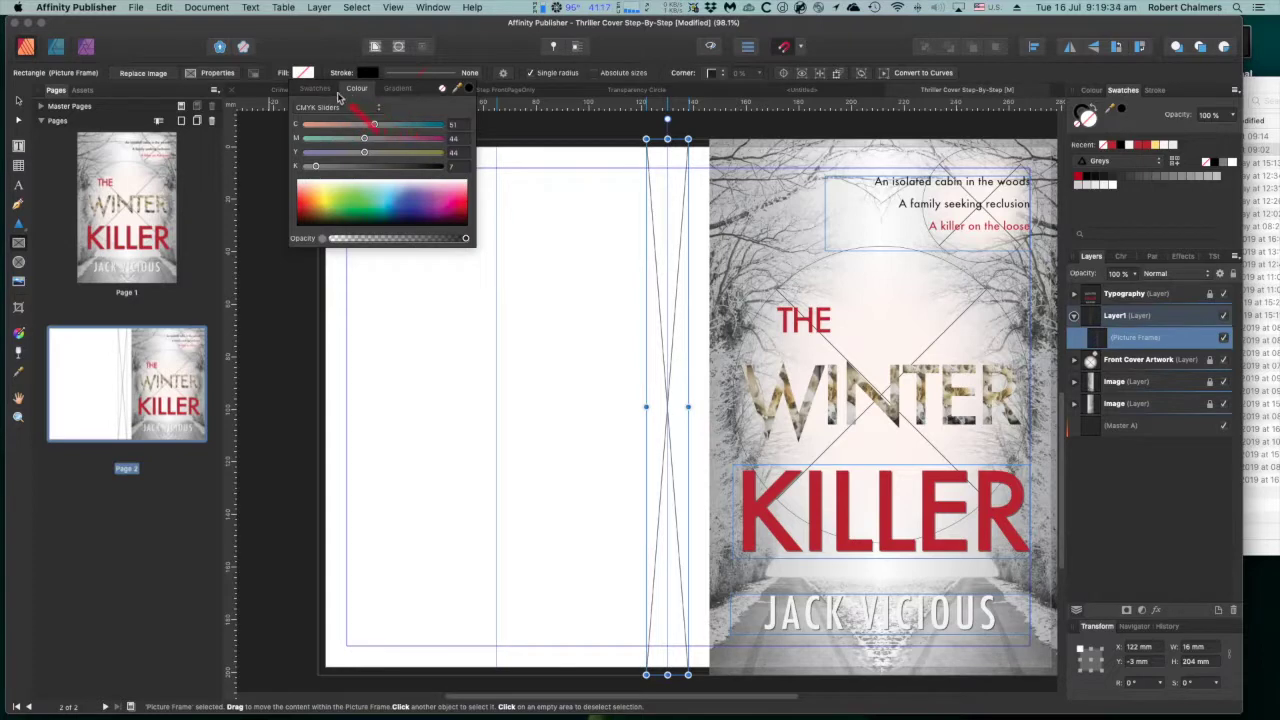
pyautogui.click(325, 93)
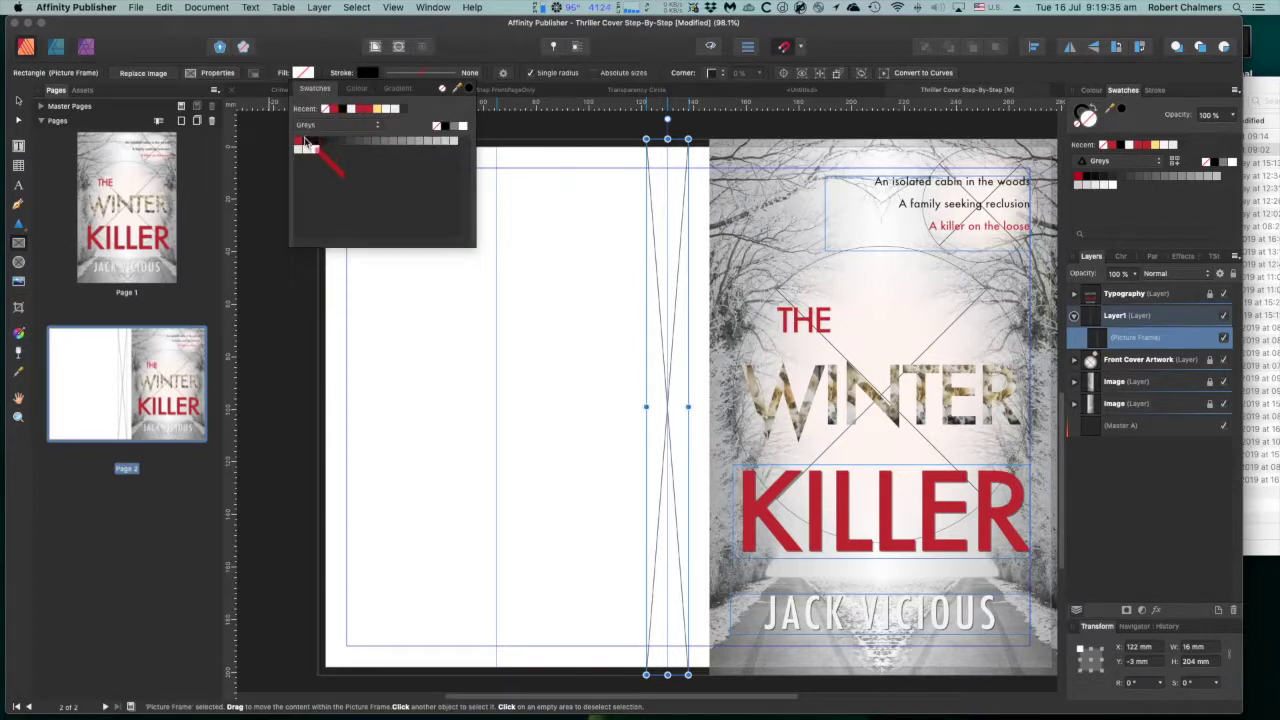
pyautogui.click(299, 144)
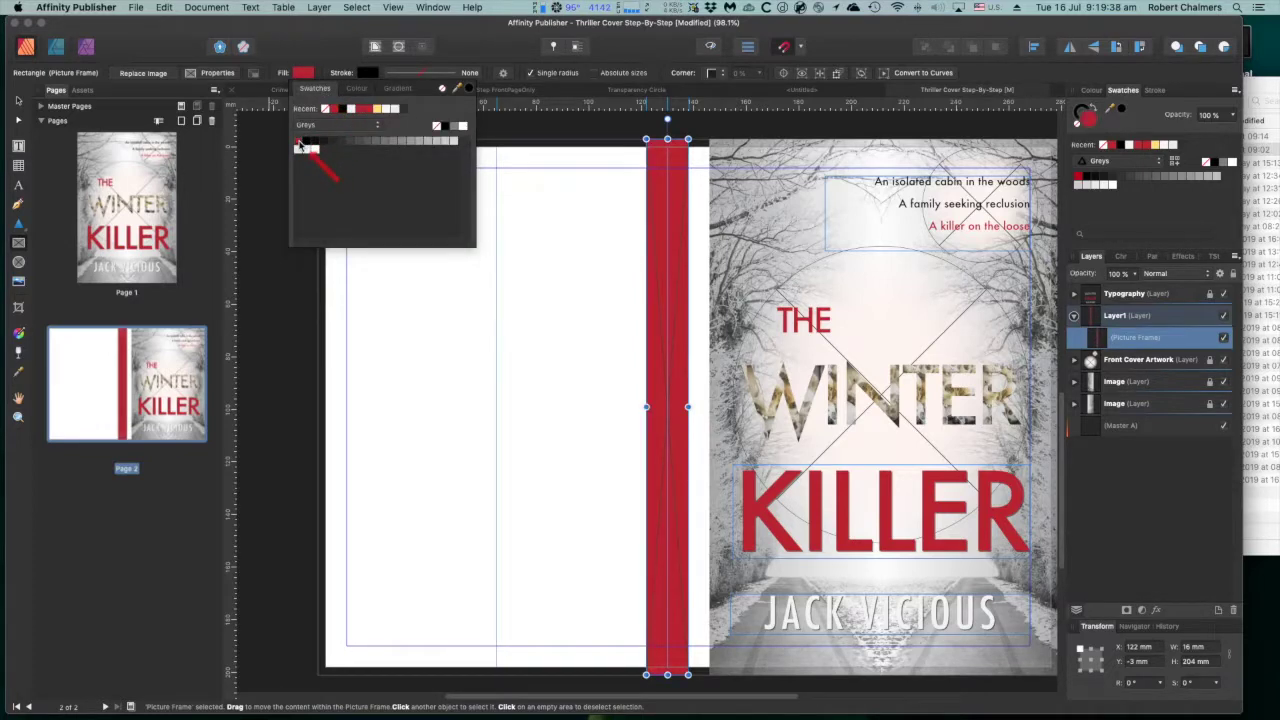
pyautogui.click(20, 102)
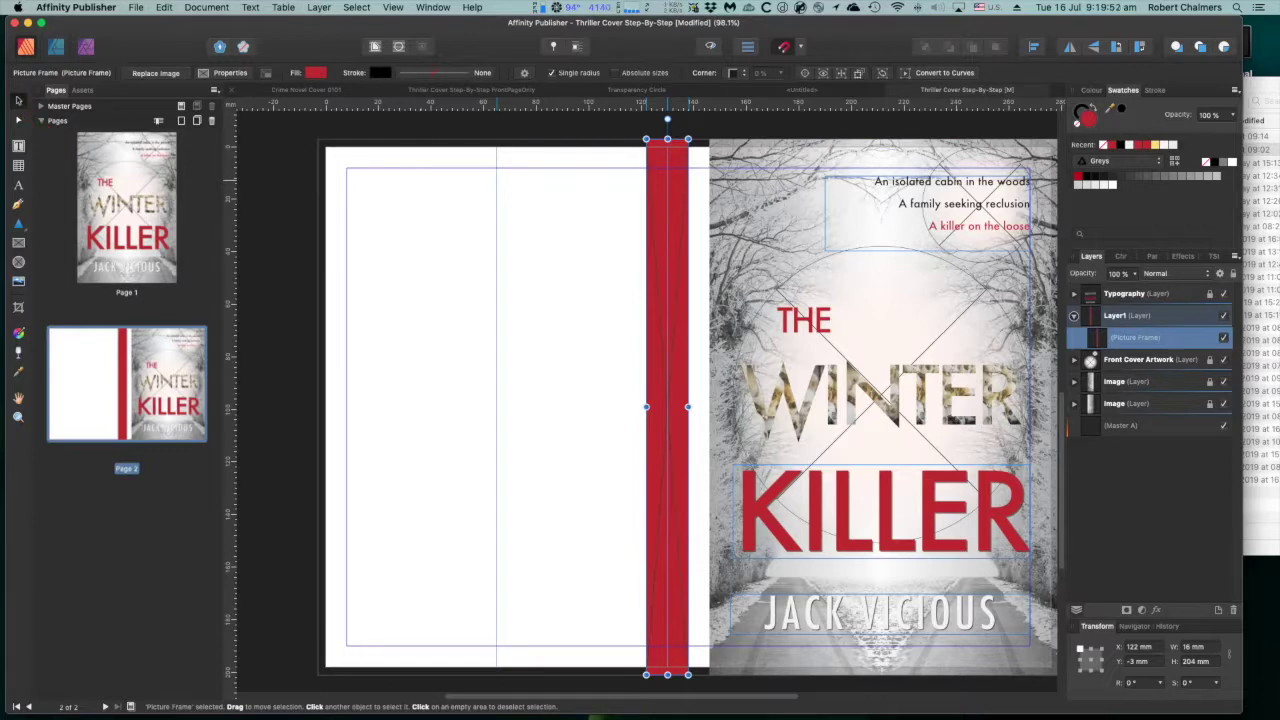
pyautogui.click(733, 353)
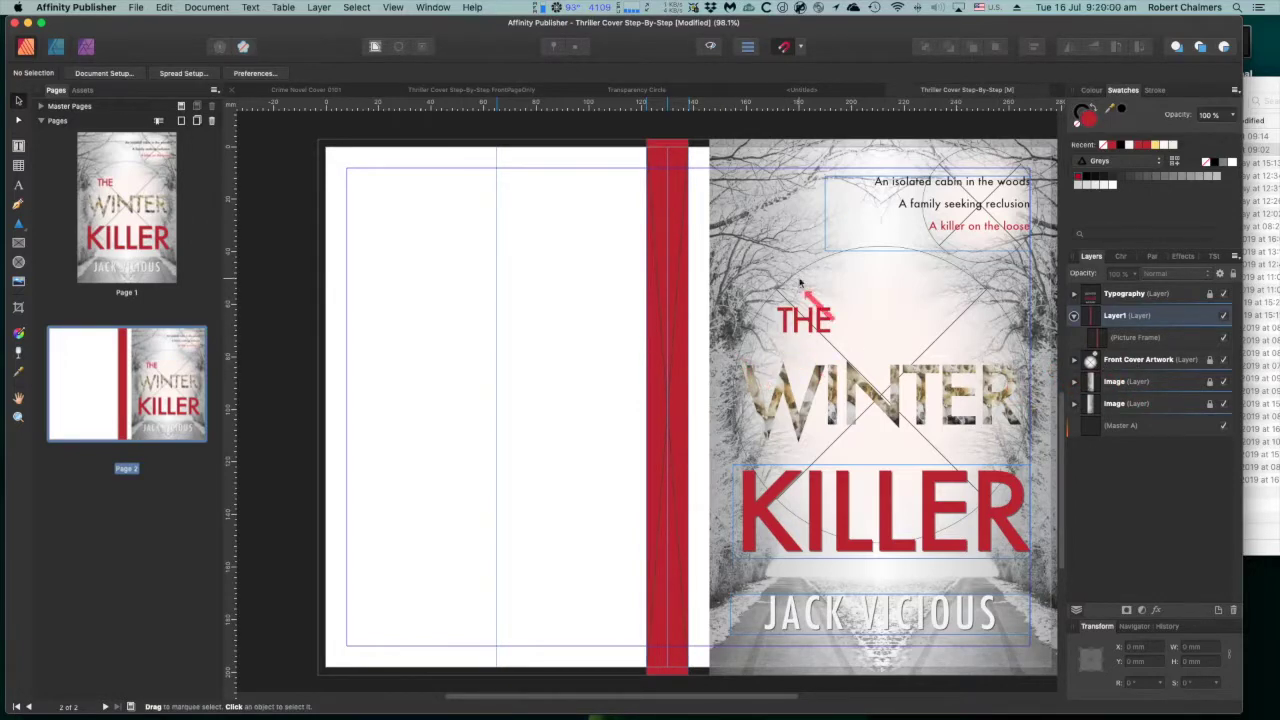
# Unlock the Front Cover Artwork and upper Image layers and extend the Image layer's picture frame to the spine edge at X 138 mm, 73 mm wide
pyautogui.click(1132, 366)
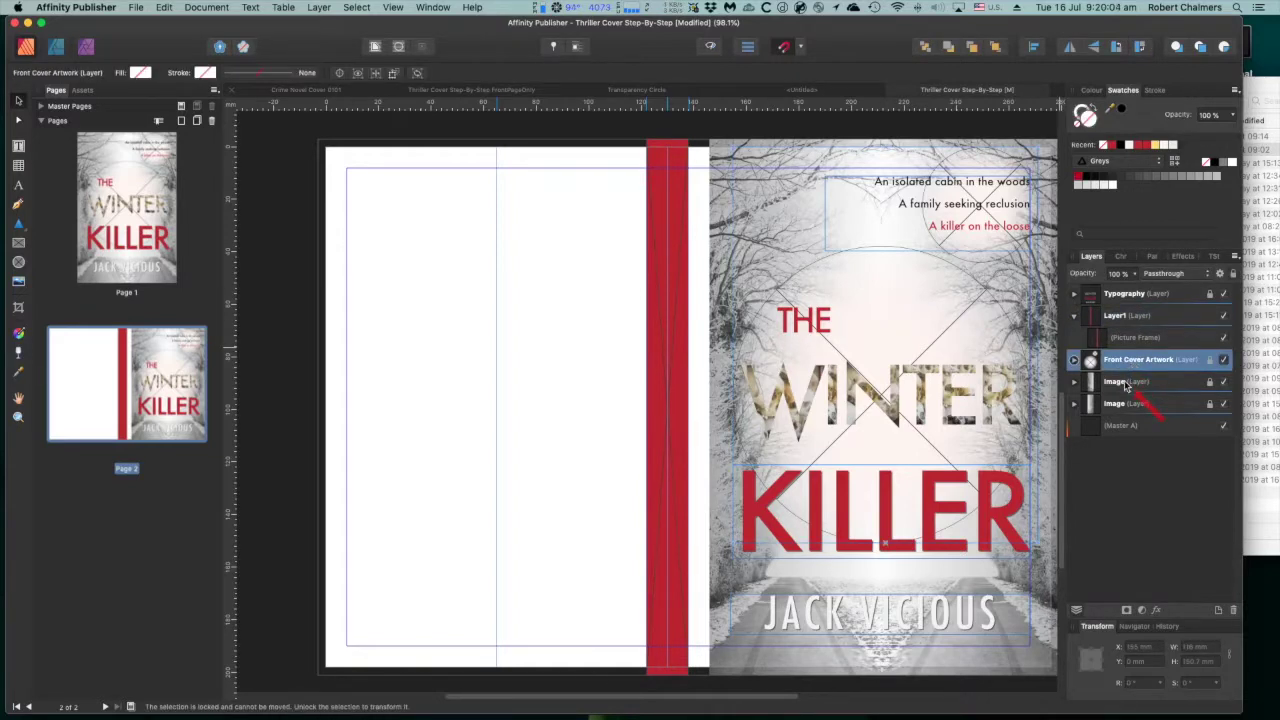
pyautogui.click(1127, 385)
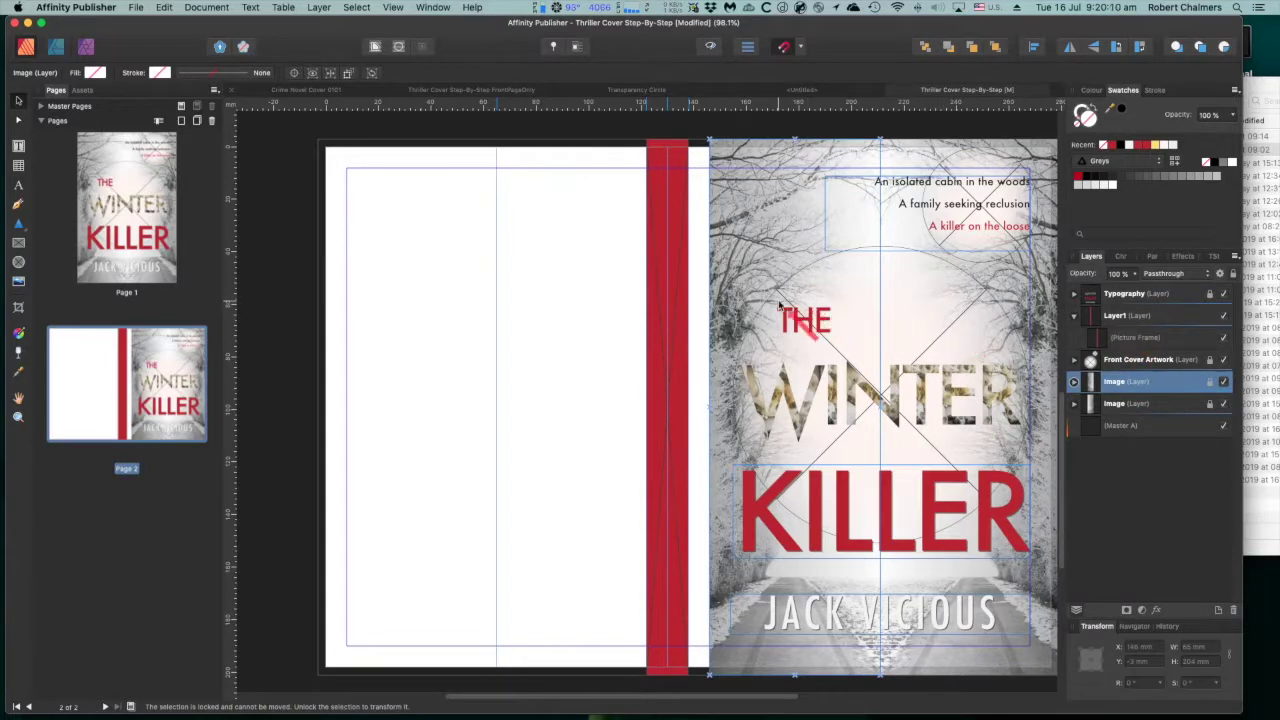
pyautogui.scroll(-1, 754, 360)
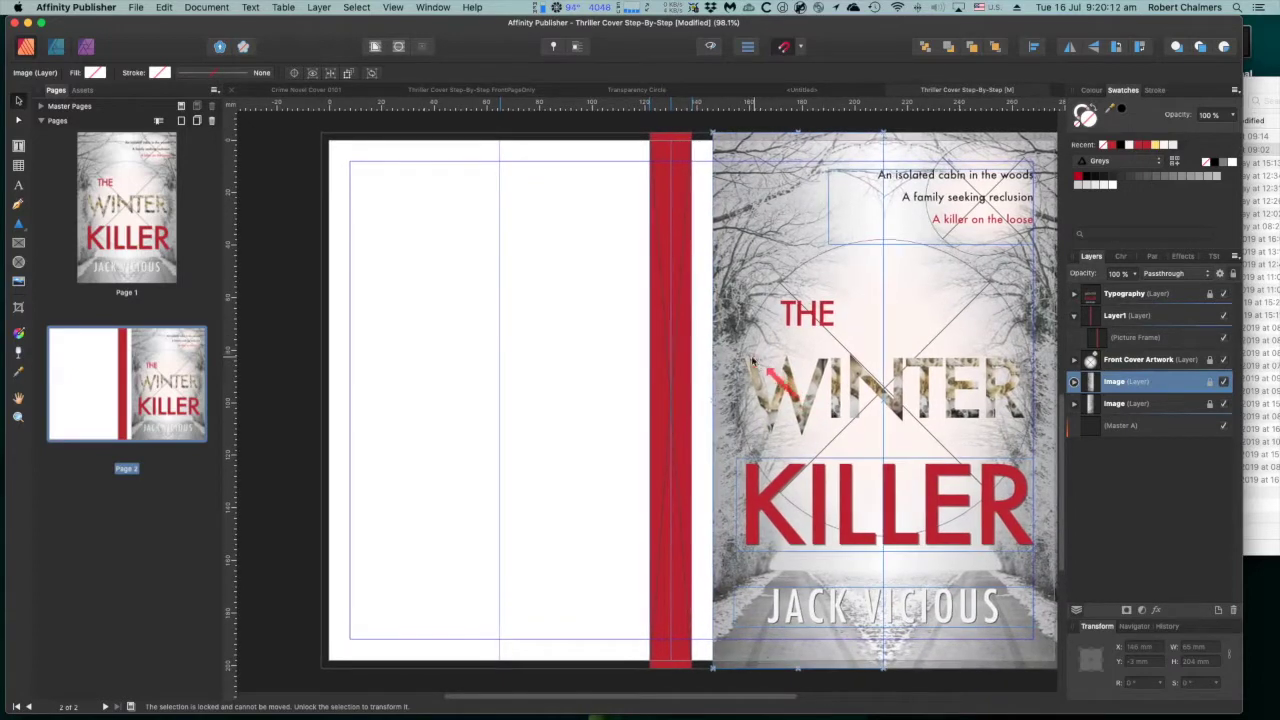
pyautogui.press('Escape')
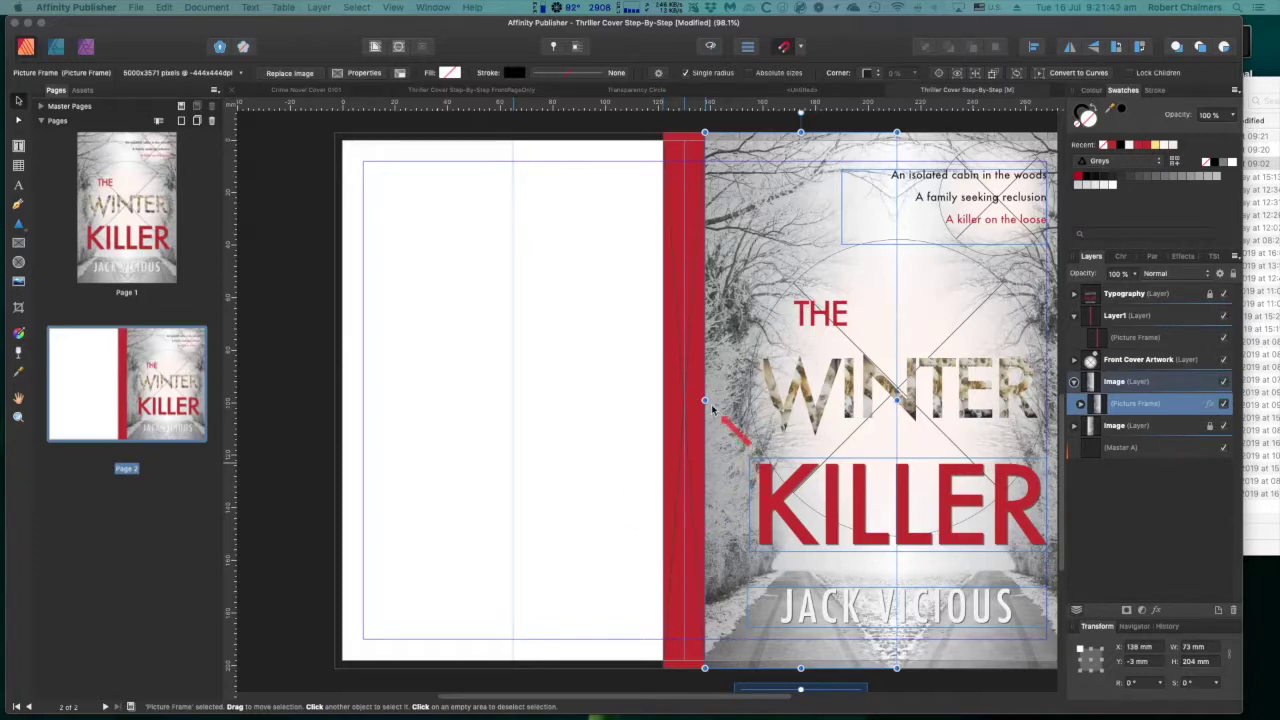
pyautogui.click(583, 400)
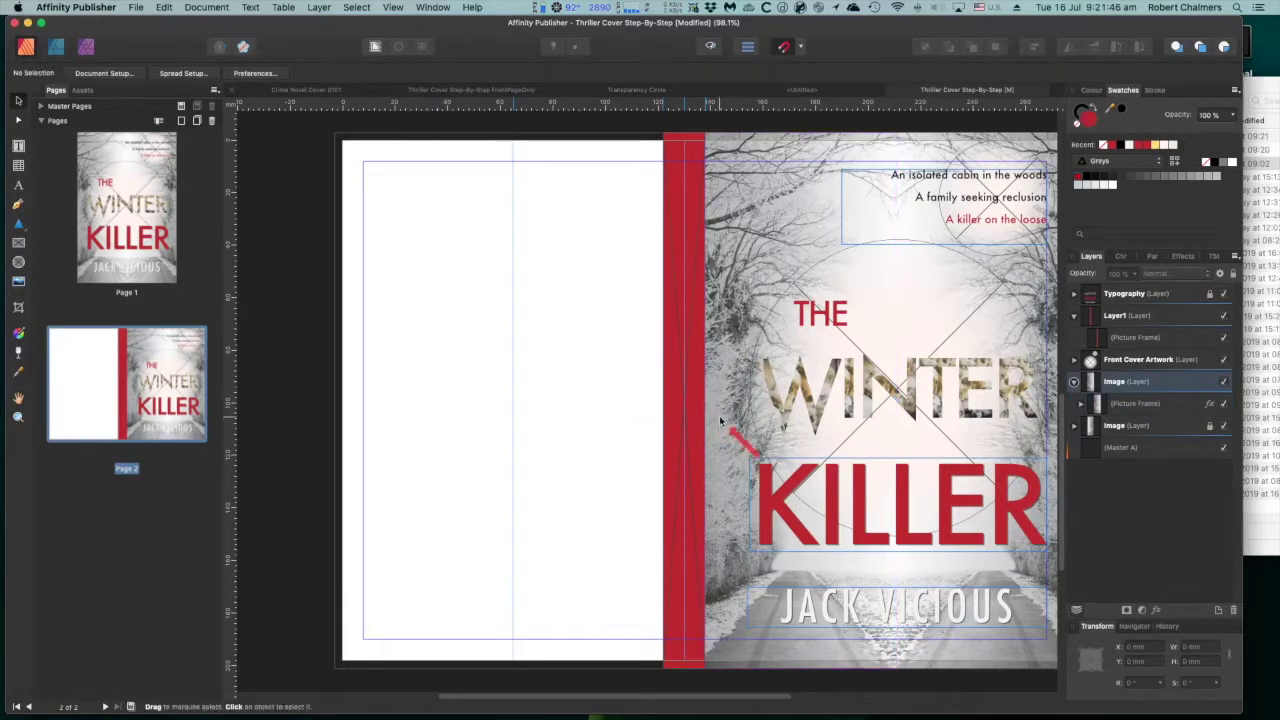
pyautogui.click(720, 420)
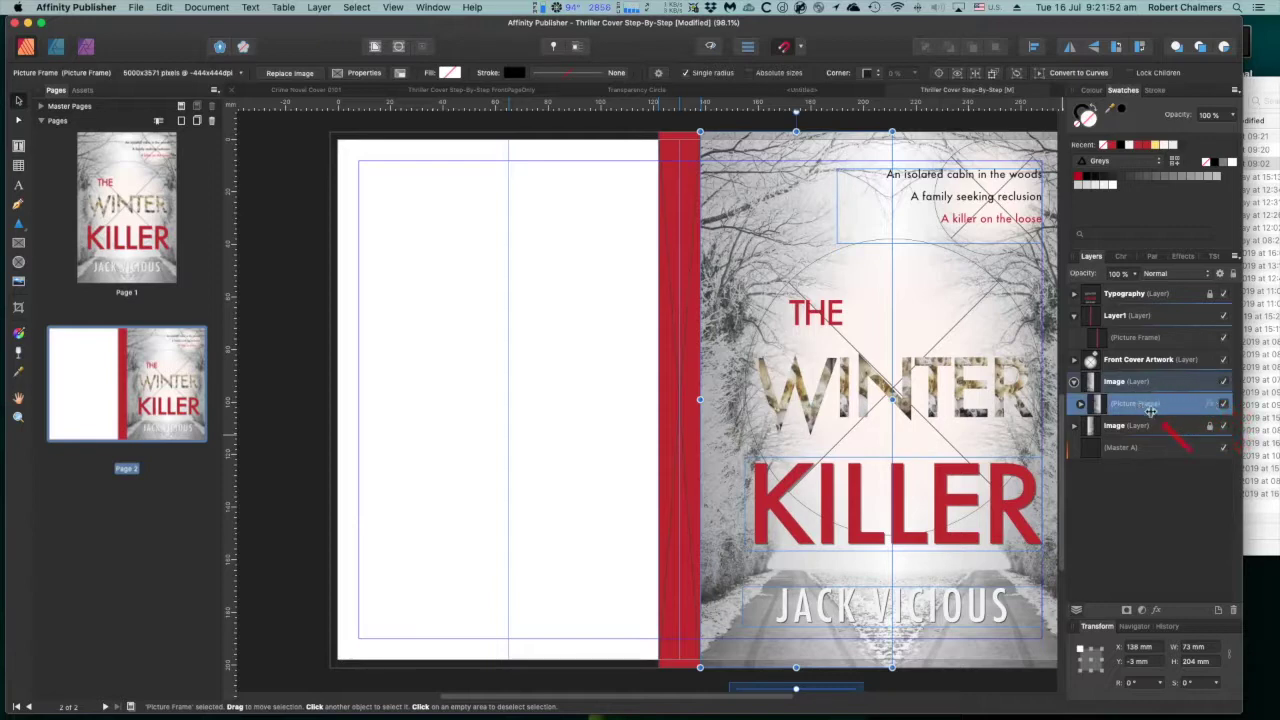
pyautogui.moveTo(742, 405)
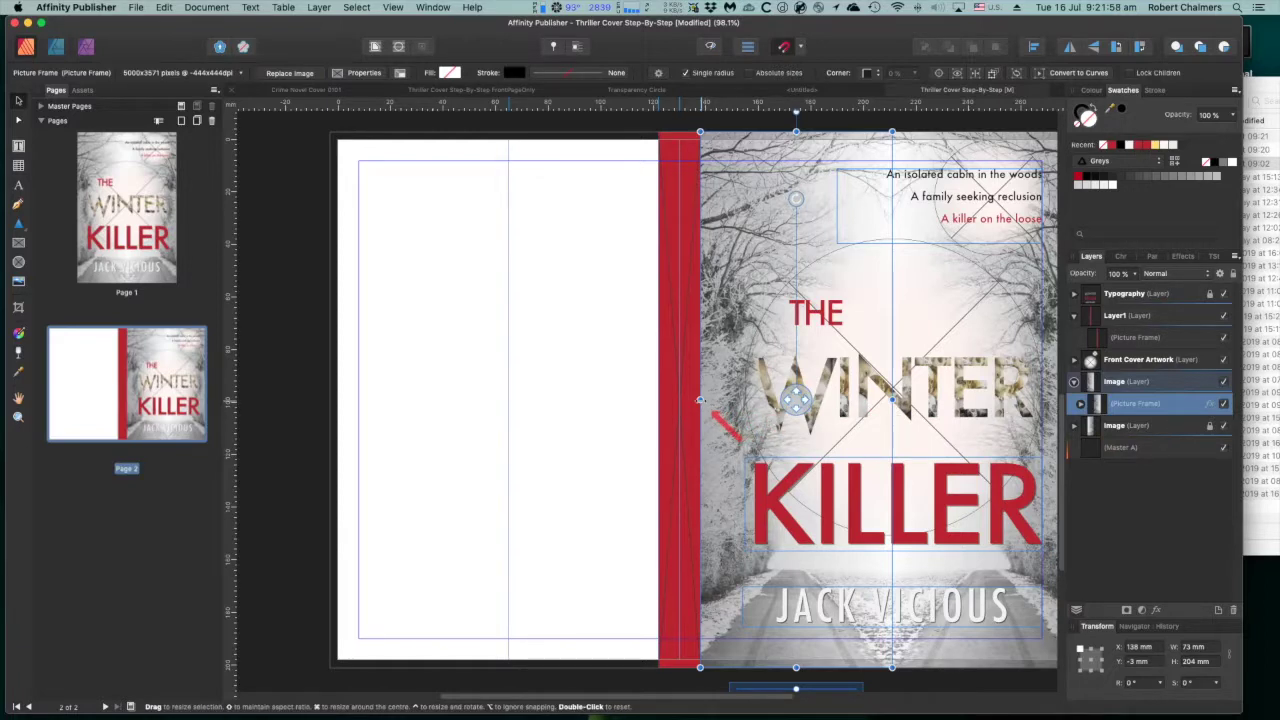
pyautogui.moveTo(700, 400)
pyautogui.mouseDown()
pyautogui.moveTo(724, 400)
pyautogui.moveTo(701, 400)
pyautogui.mouseUp()
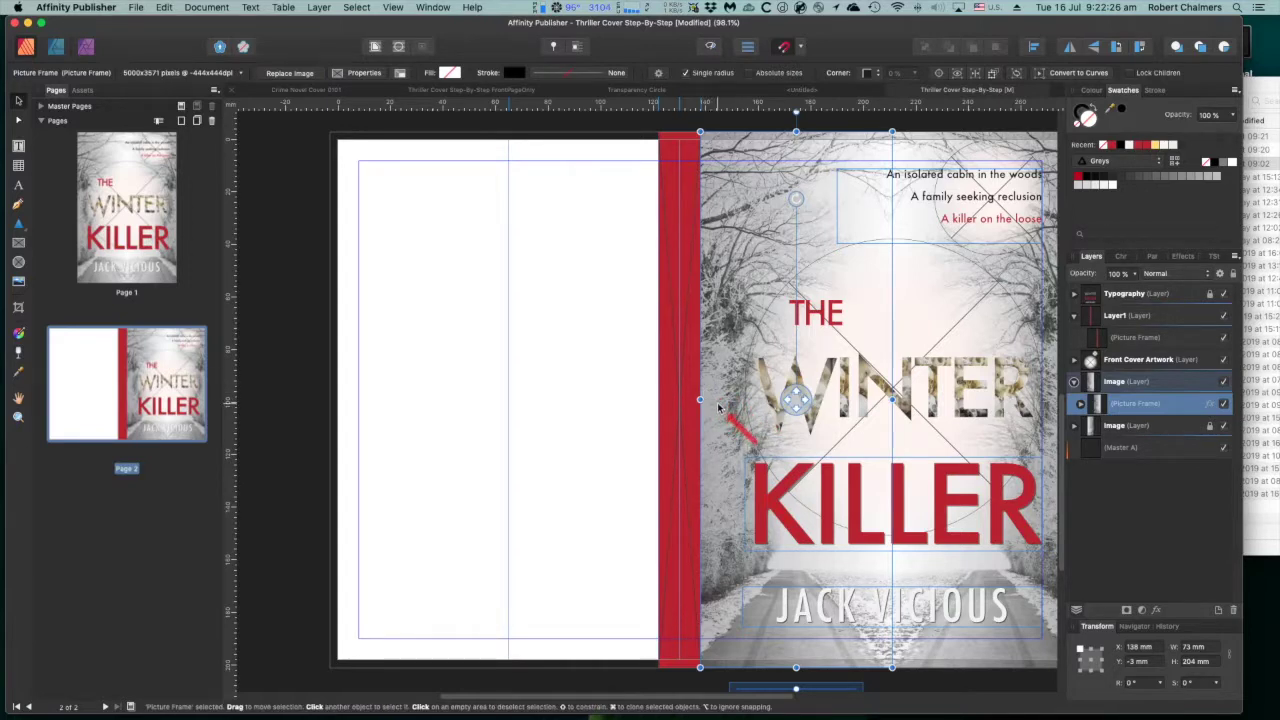
# Collapse the upper Image layer, lock it and the Front Cover Artwork layer, and deselect everything
pyautogui.click(1074, 383)
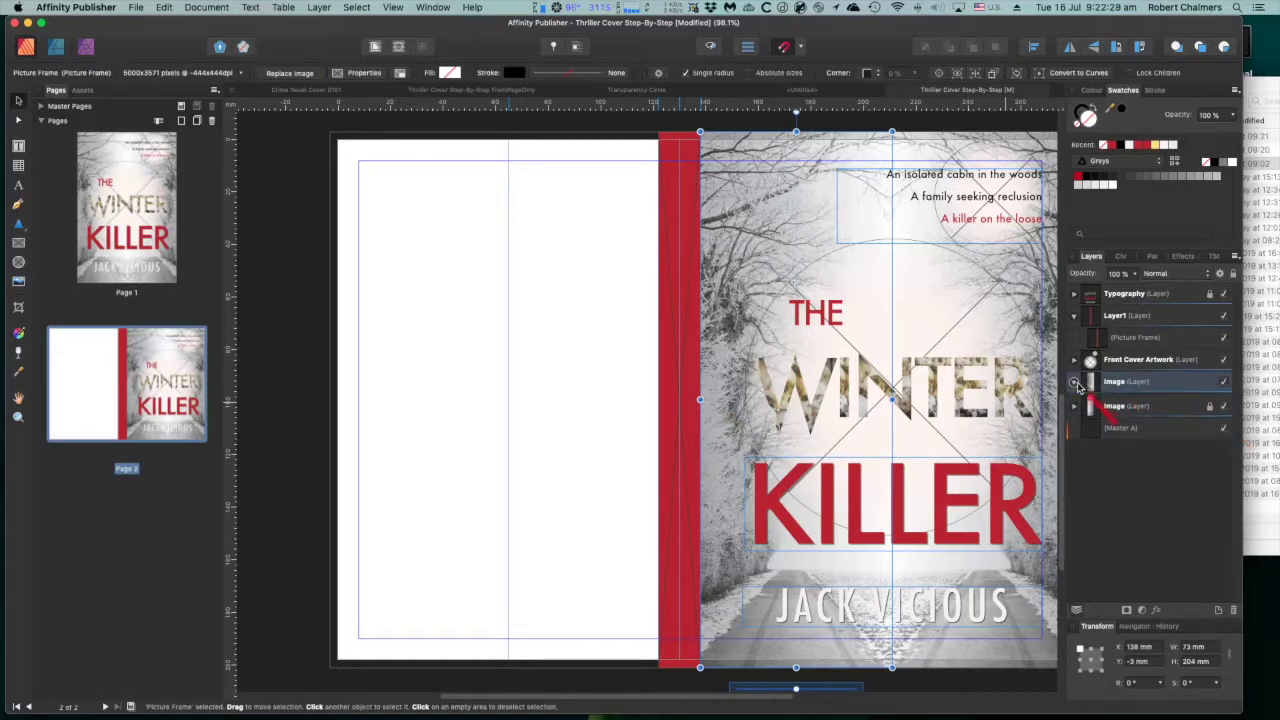
pyautogui.click(1197, 386)
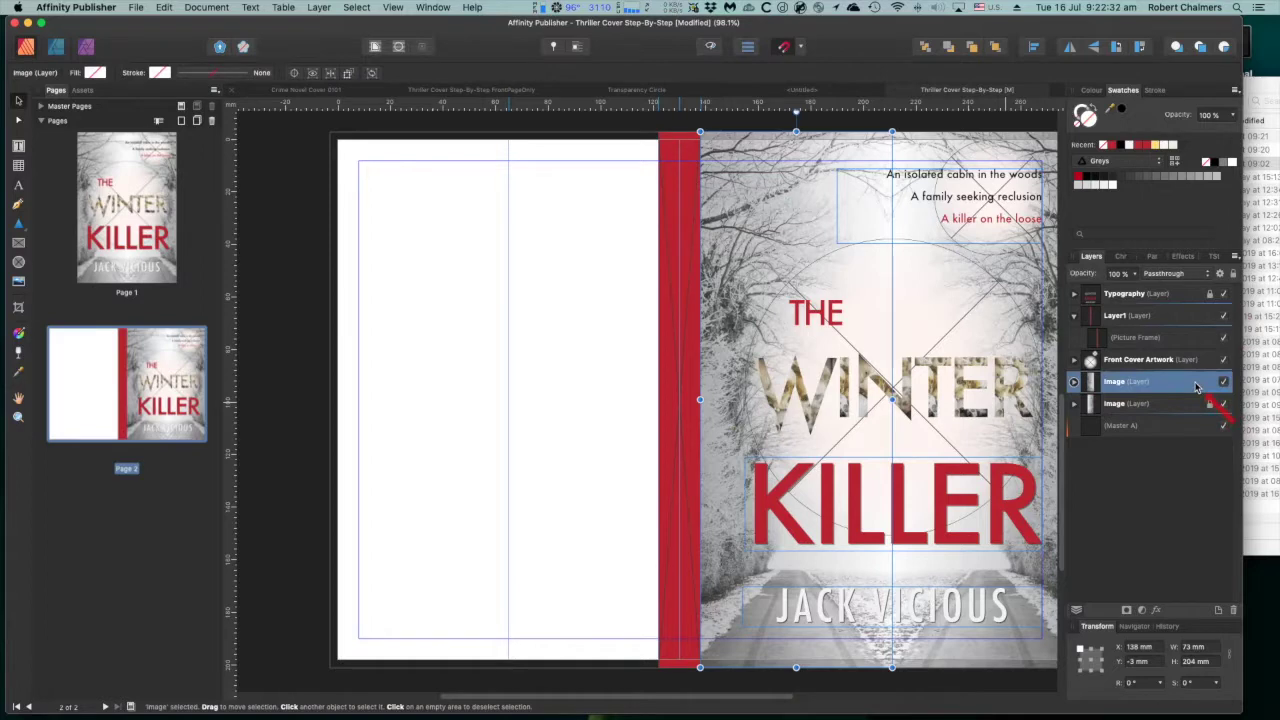
pyautogui.click(1234, 274)
pyautogui.click(1213, 363)
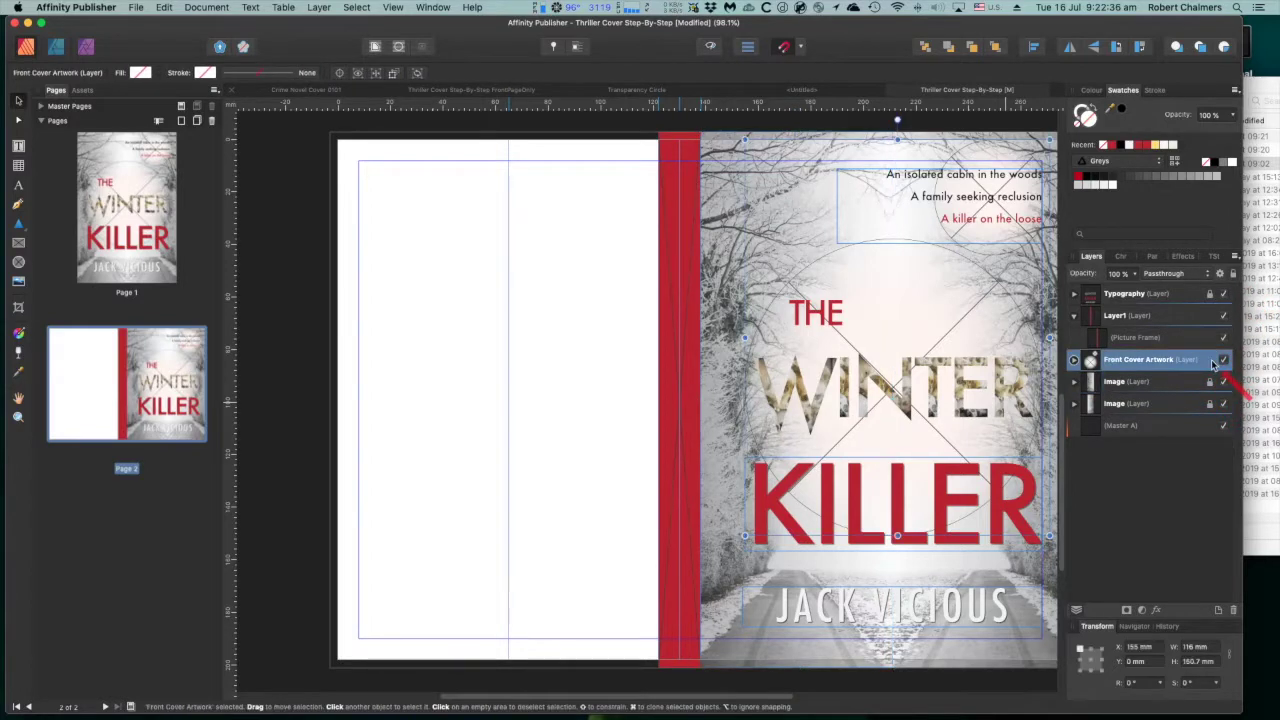
pyautogui.click(1234, 275)
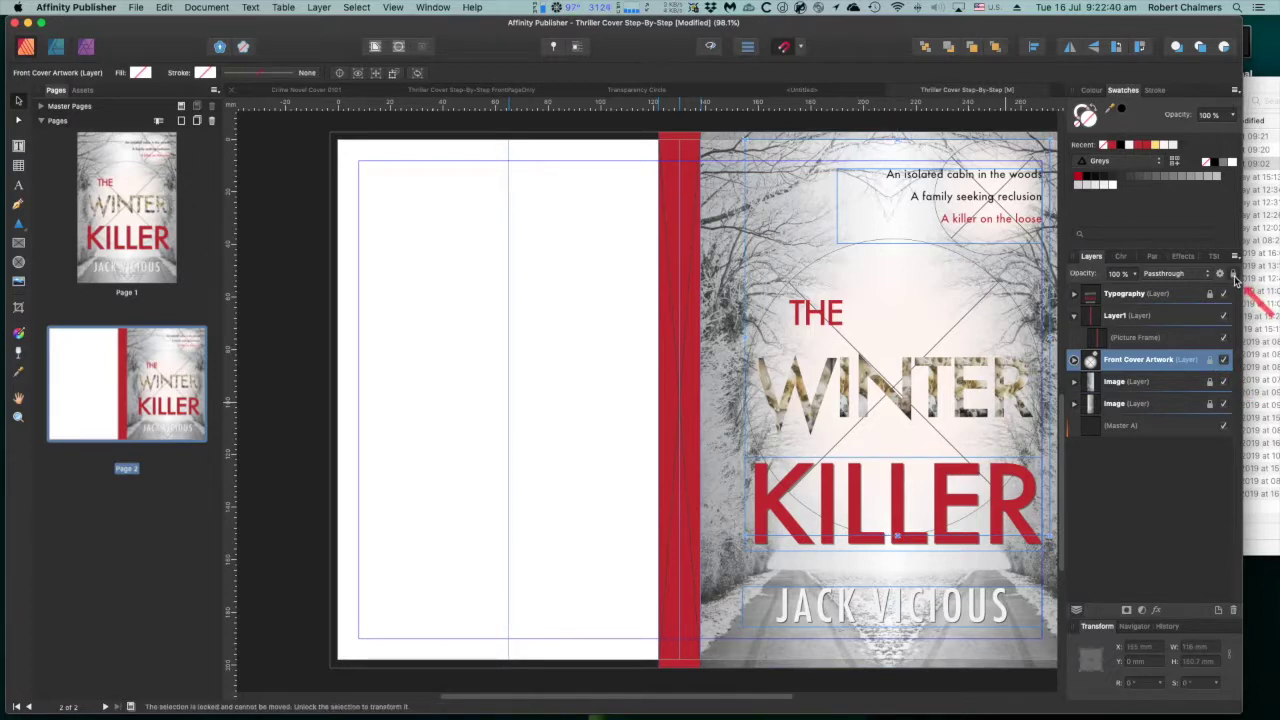
pyautogui.click(561, 391)
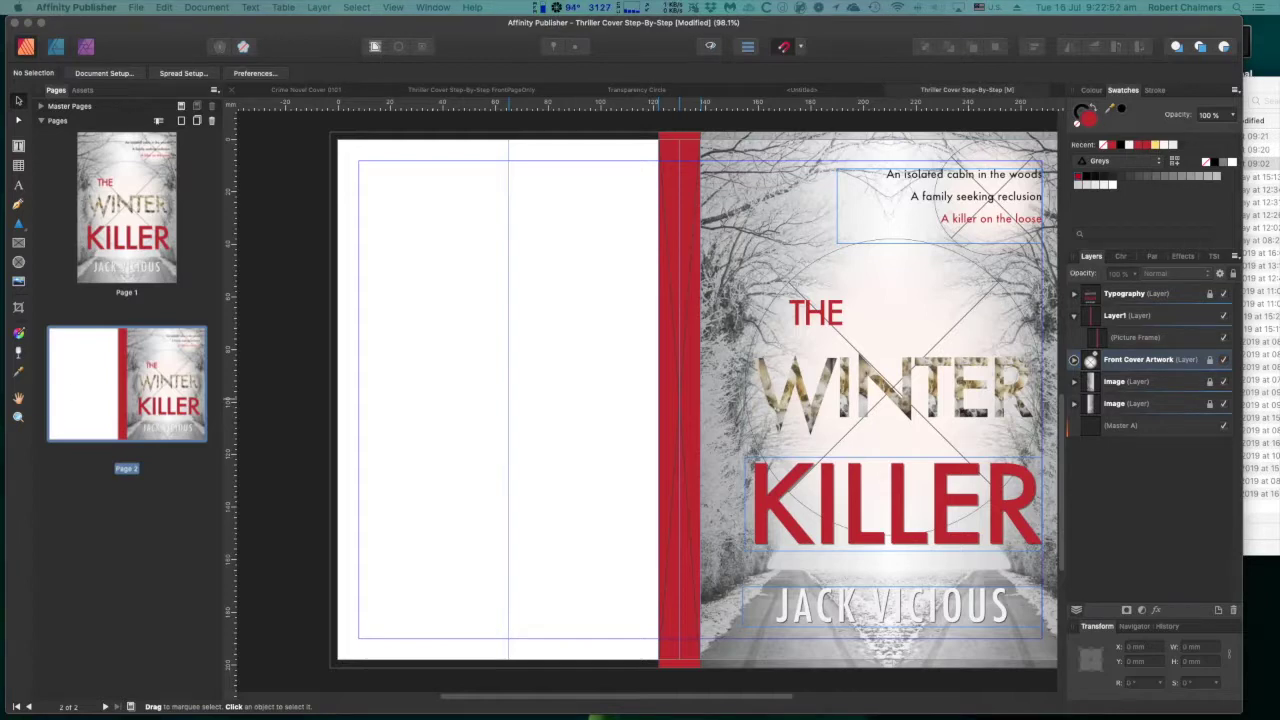
# Draw a 16 × 58 mm picture frame across the lower spine and move it down to the page's bottom edge at Y 140 mm
pyautogui.click(679, 432)
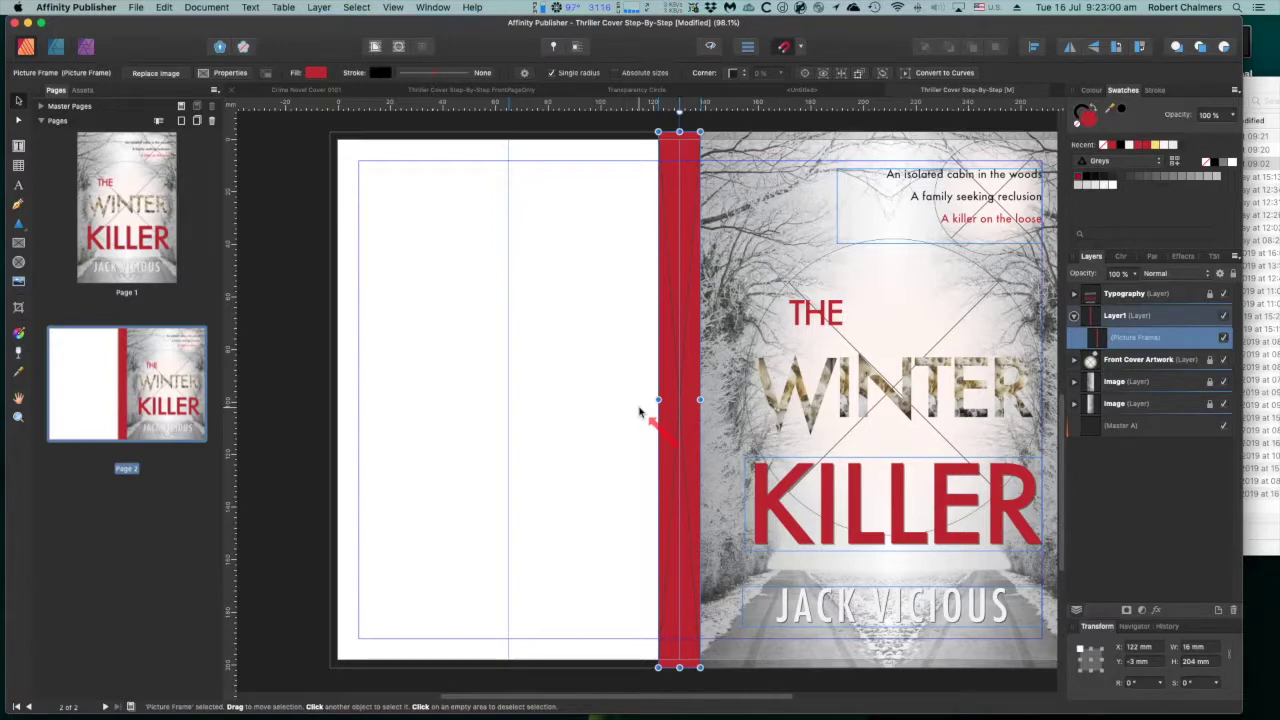
pyautogui.click(18, 243)
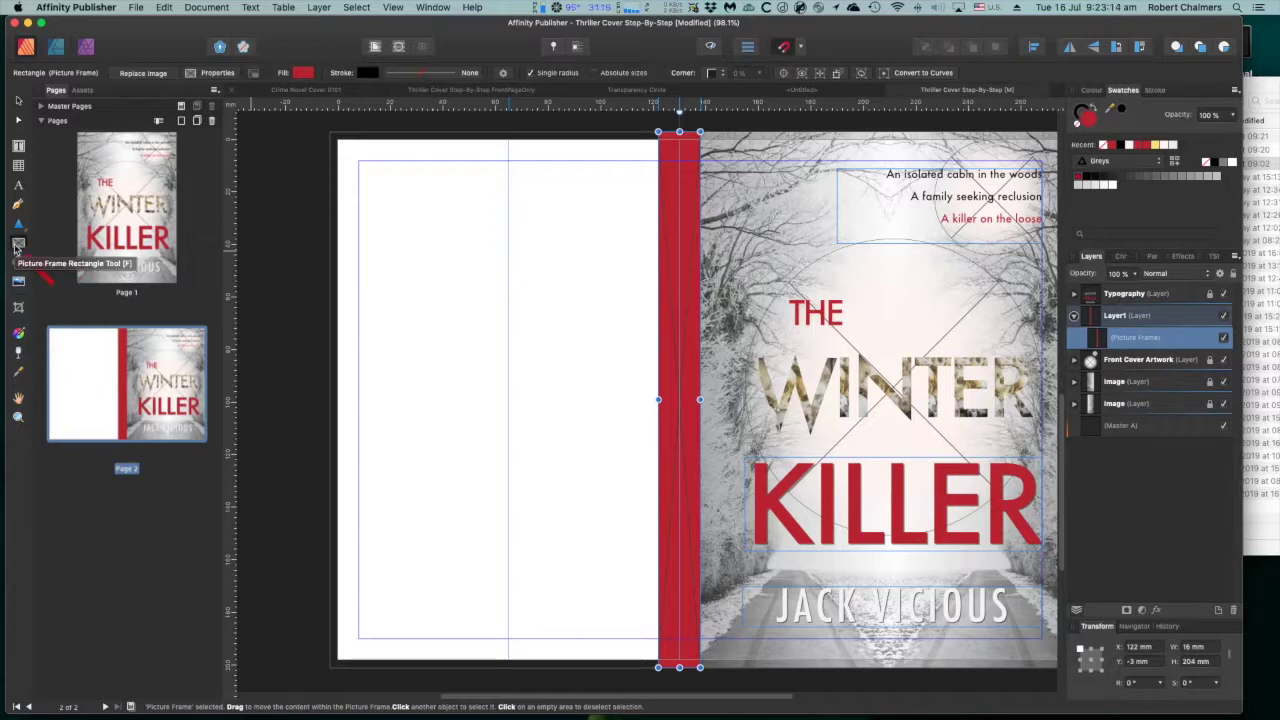
pyautogui.scroll(-3, 560, 630)
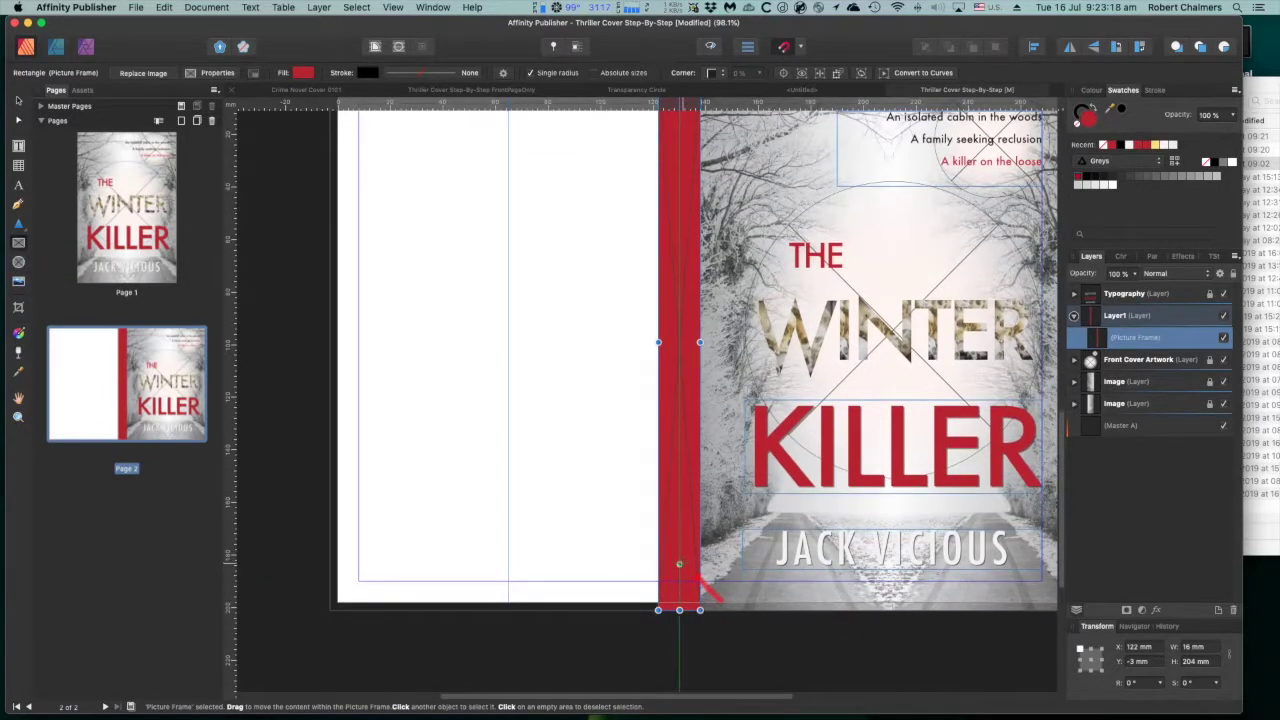
pyautogui.scroll(-1, 705, 592)
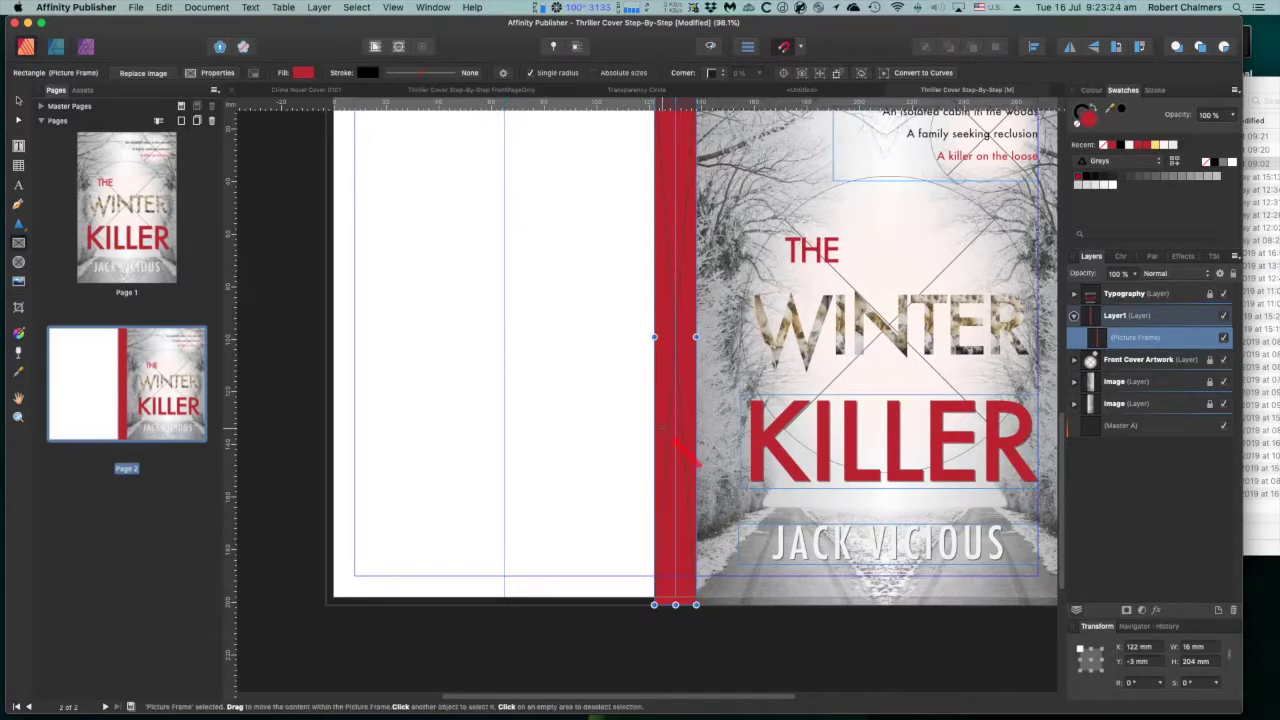
pyautogui.hscroll(-1, 664, 428)
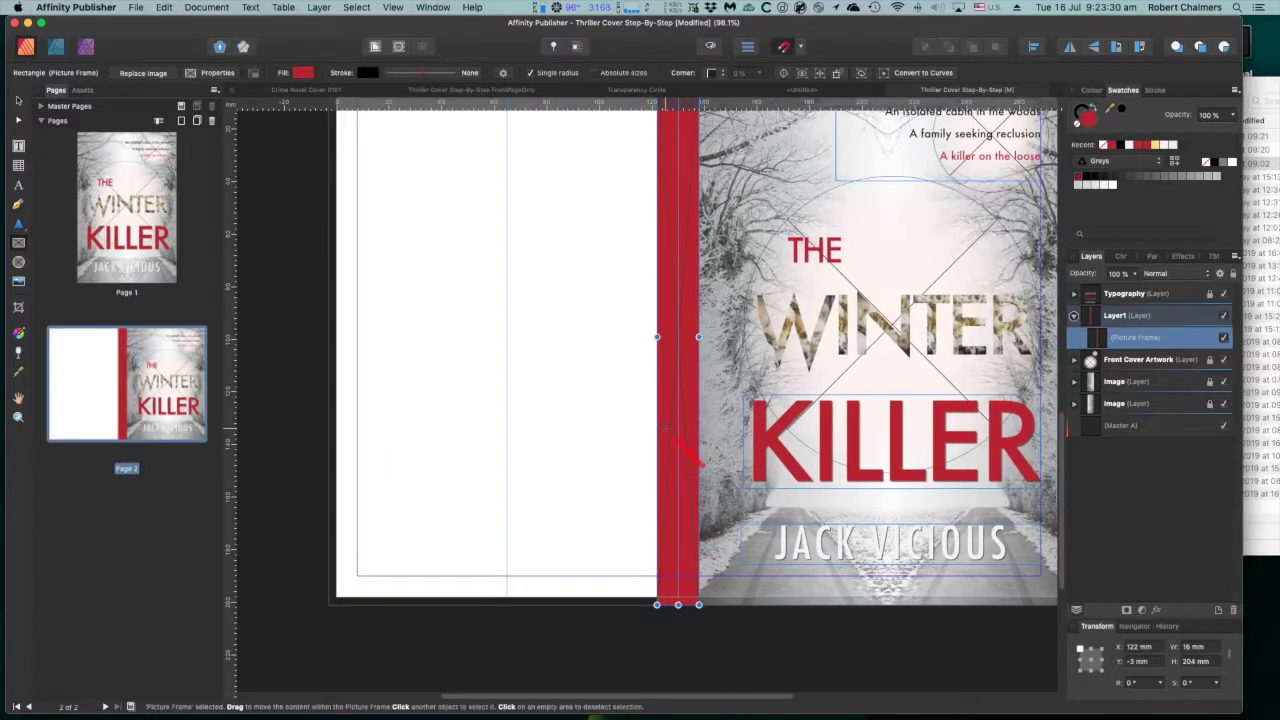
pyautogui.scroll(-3, 664, 430)
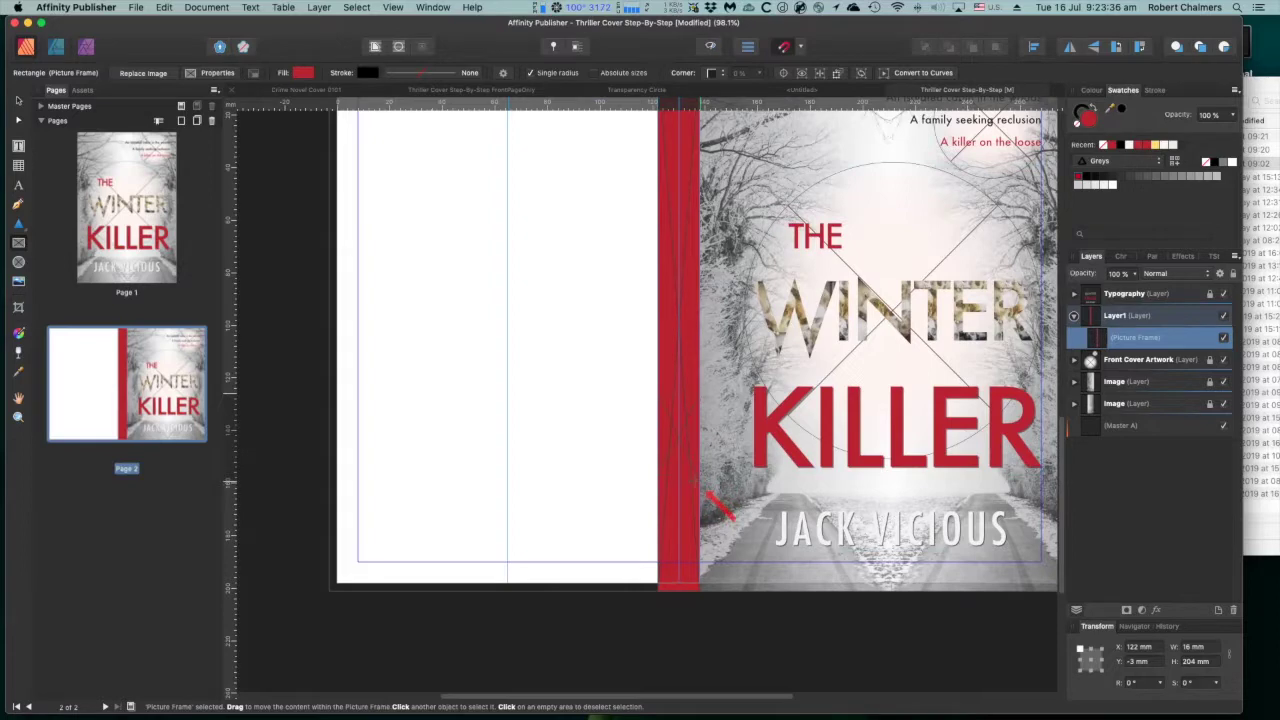
pyautogui.moveTo(708, 492); pyautogui.dragTo(704, 557)
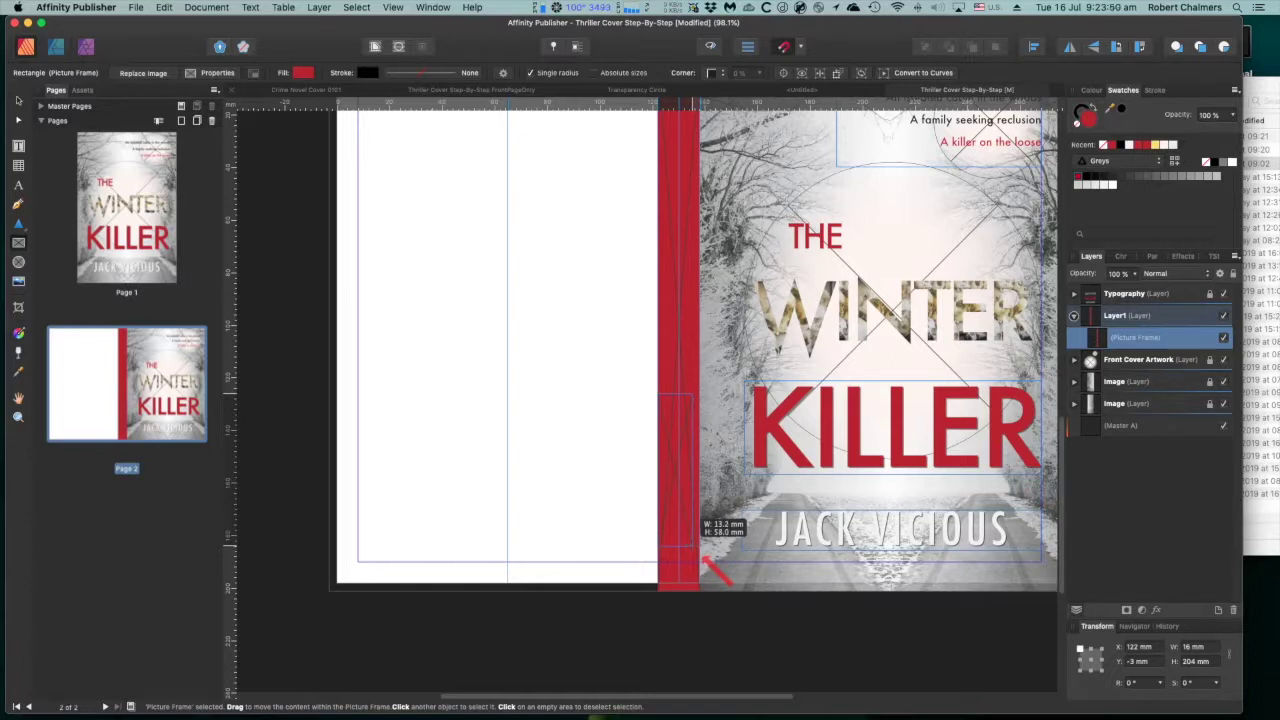
pyautogui.moveTo(701, 556); pyautogui.dragTo(699, 546)
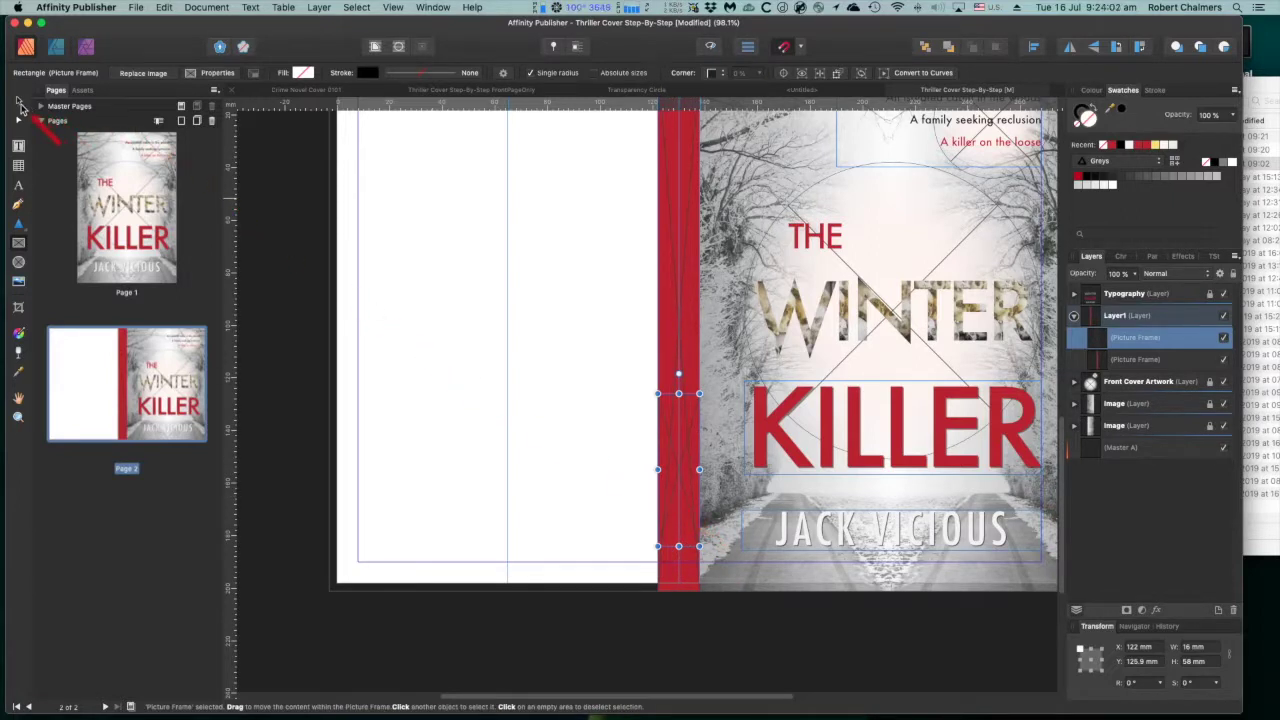
pyautogui.click(18, 101)
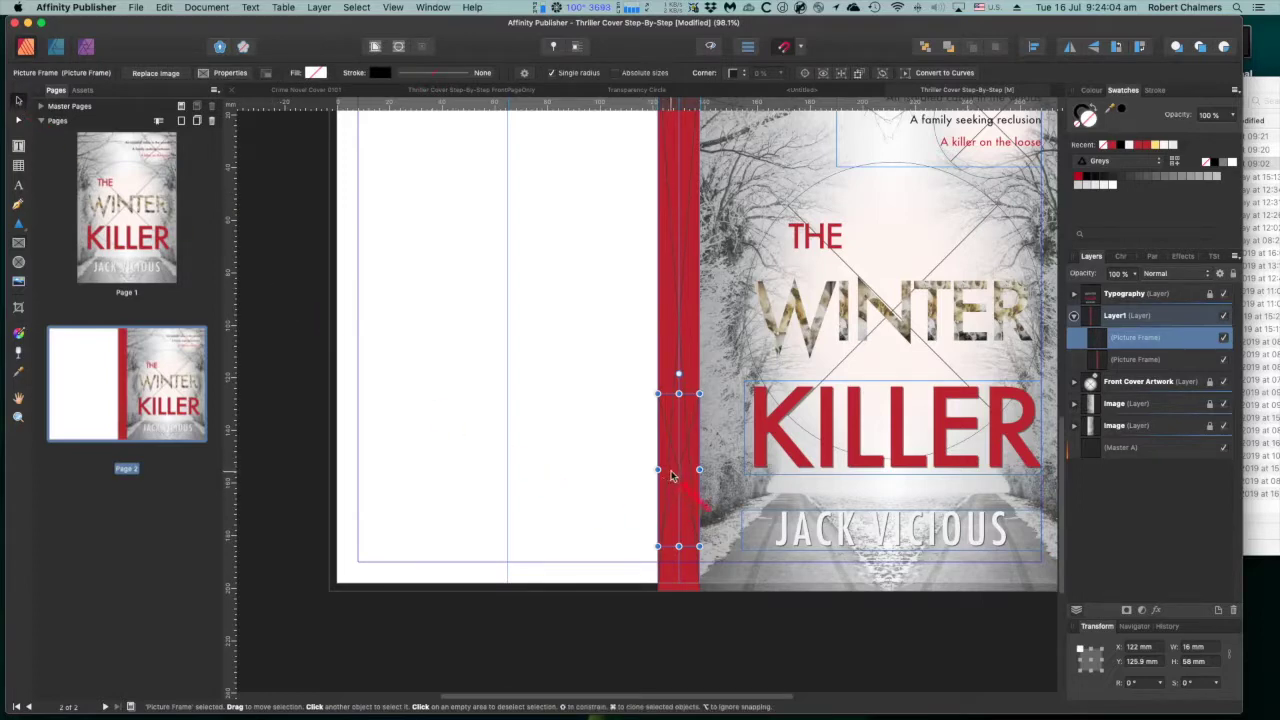
pyautogui.moveTo(678, 478); pyautogui.dragTo(676, 510)
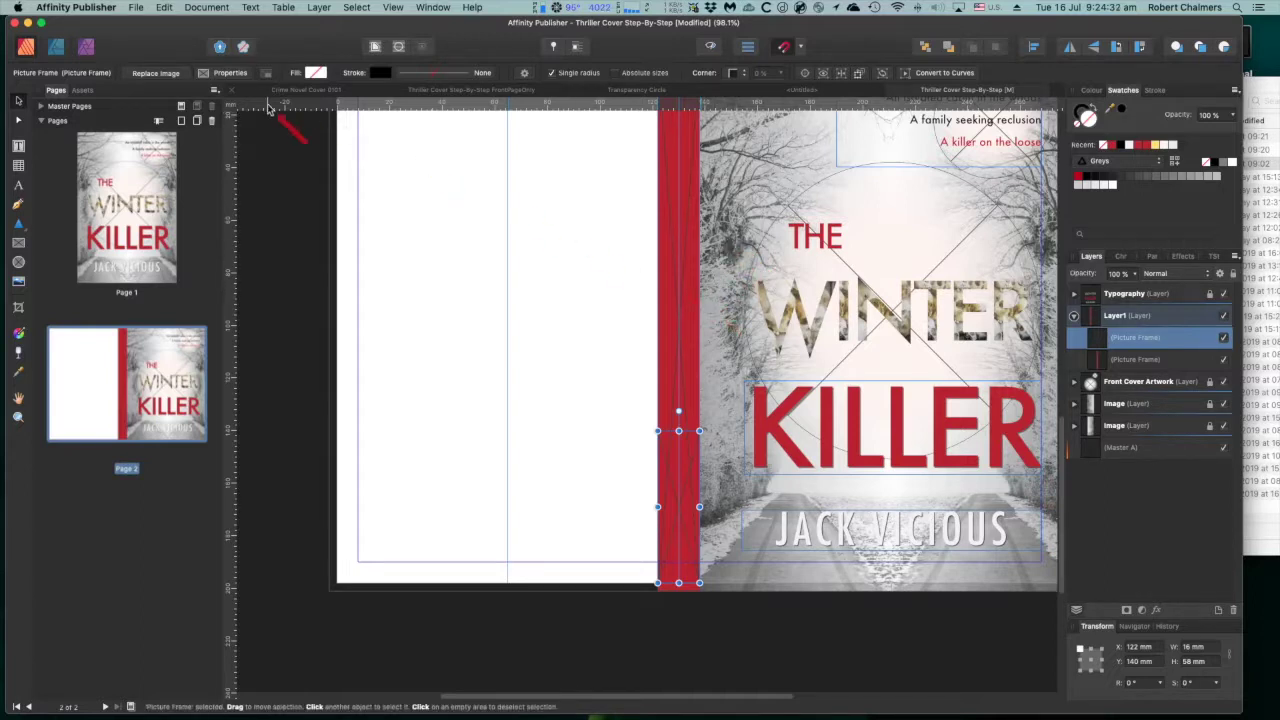
# Start placing an image for the lower spine frame and browse to the Images folder within Documents
pyautogui.click(142, 10)
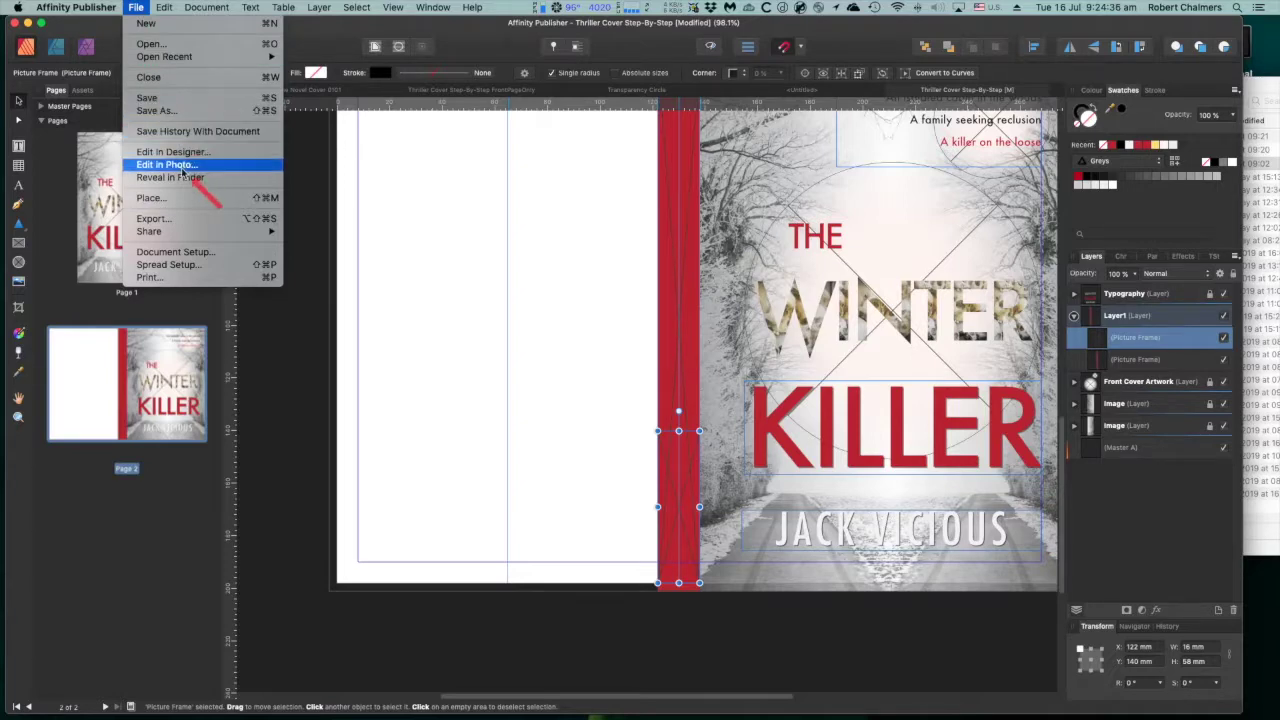
pyautogui.click(162, 201)
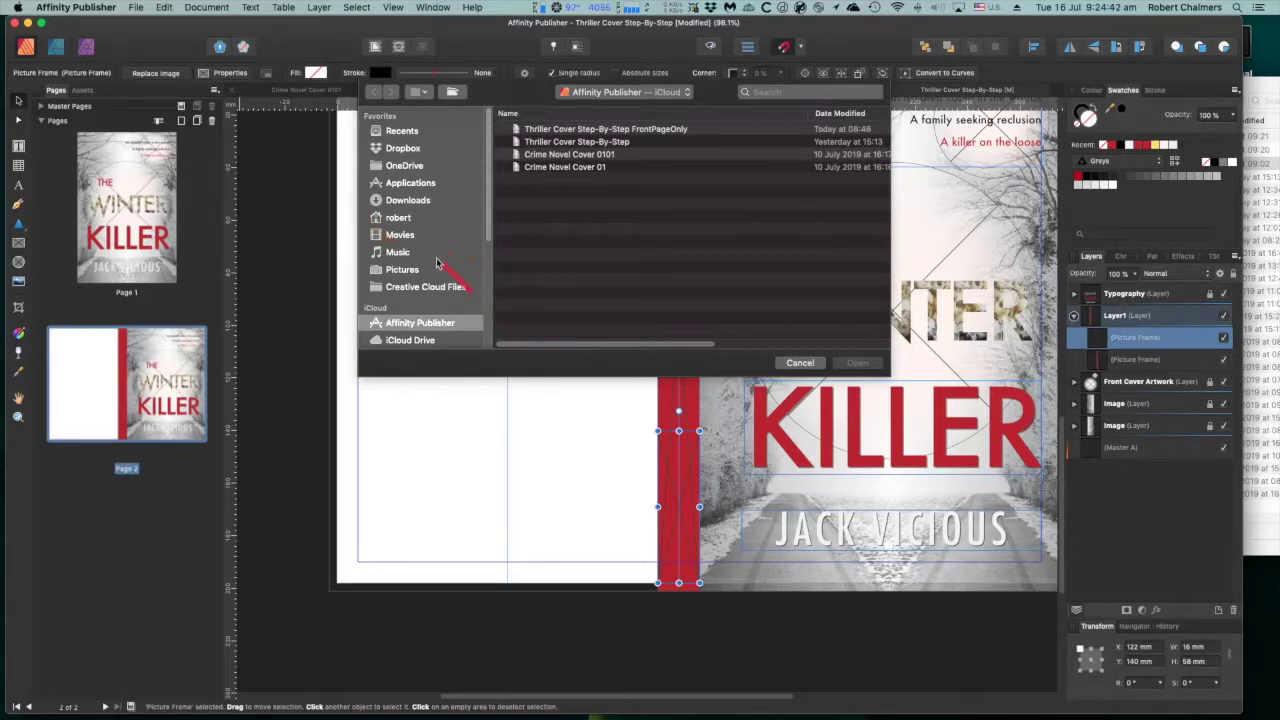
pyautogui.scroll(-3, 491, 266)
pyautogui.scroll(-1, 491, 266)
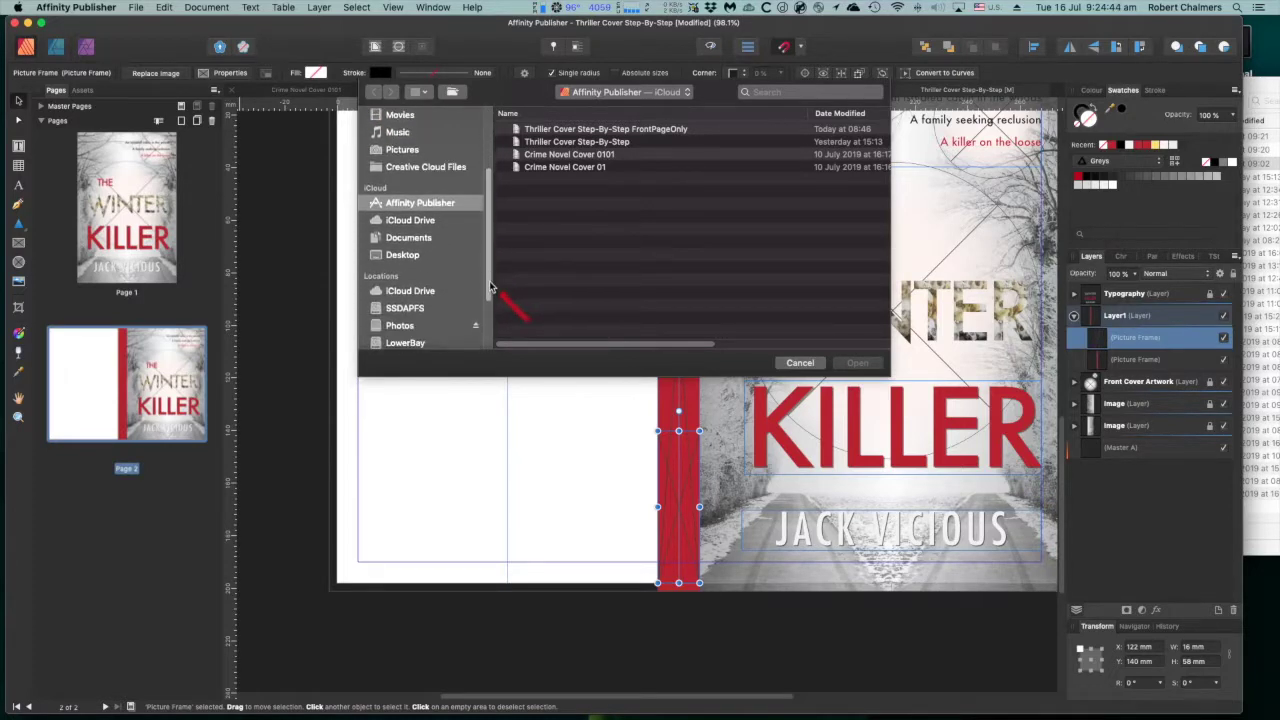
pyautogui.click(422, 251)
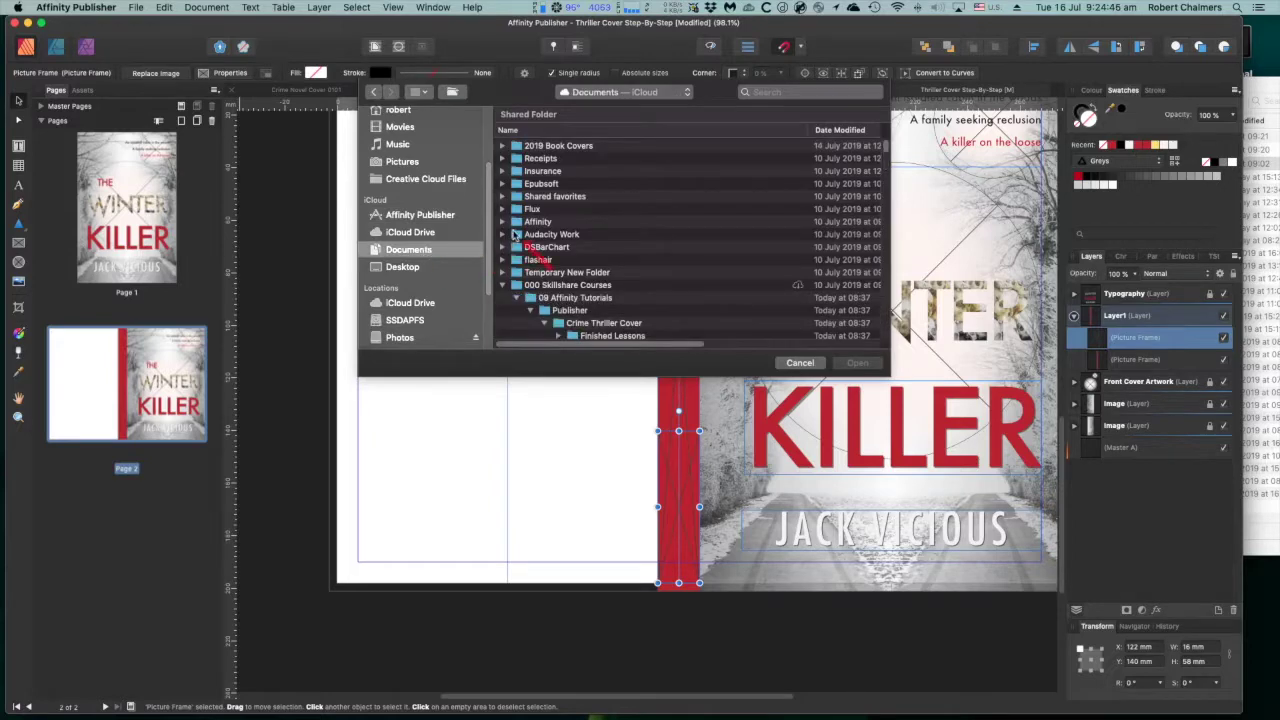
pyautogui.scroll(-5, 650, 252)
pyautogui.scroll(-2, 668, 257)
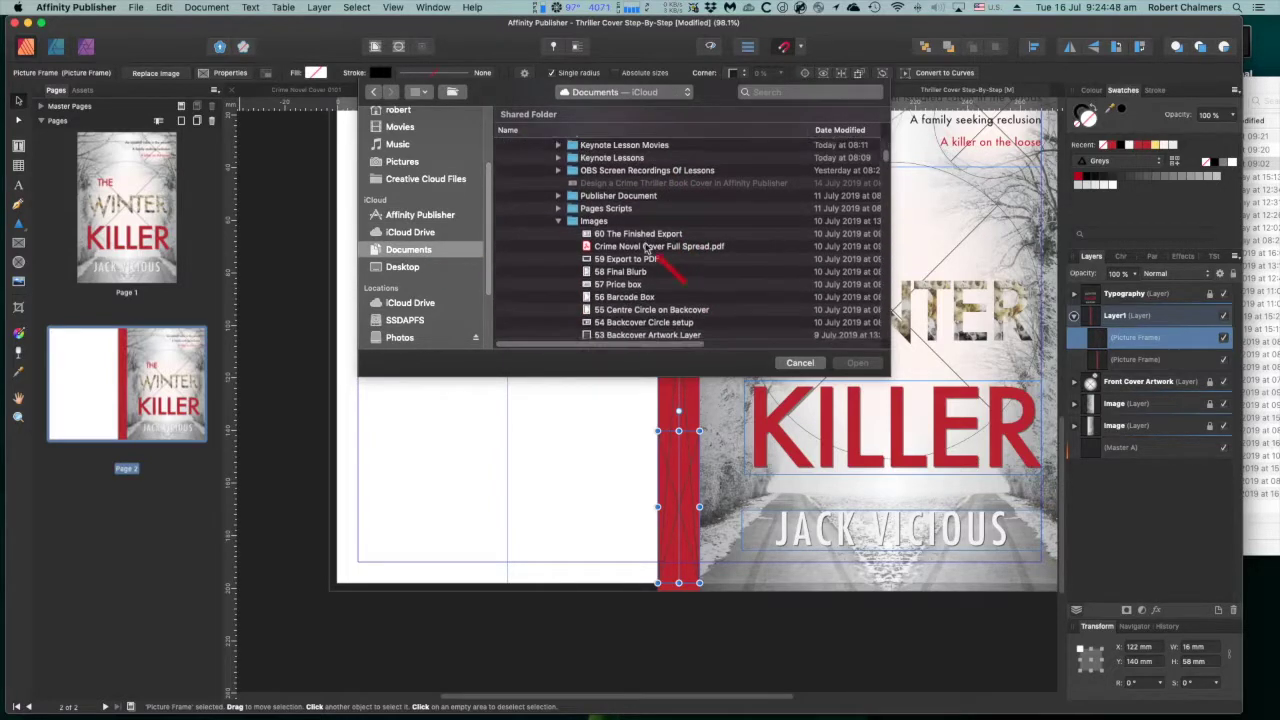
pyautogui.doubleClick(577, 228)
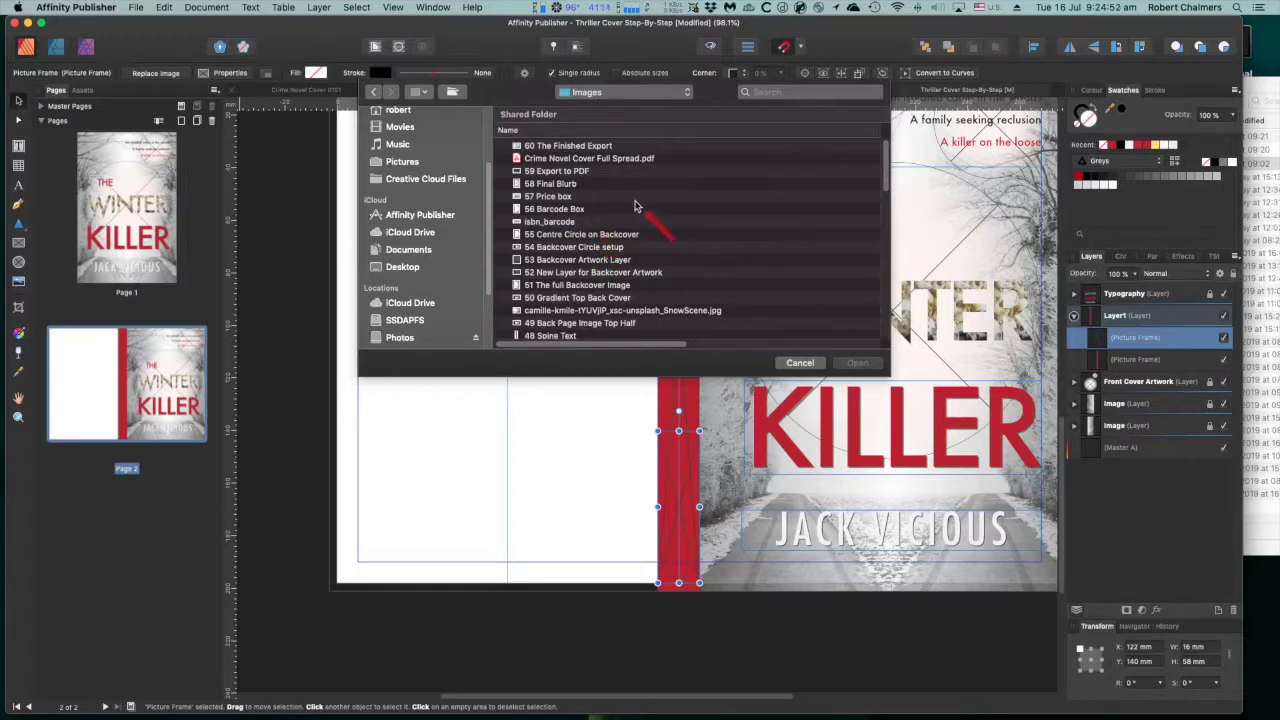
# Place SkullsBackground.jpg into the lower spine frame and decline linking the document's images
pyautogui.scroll(-5, 621, 200)
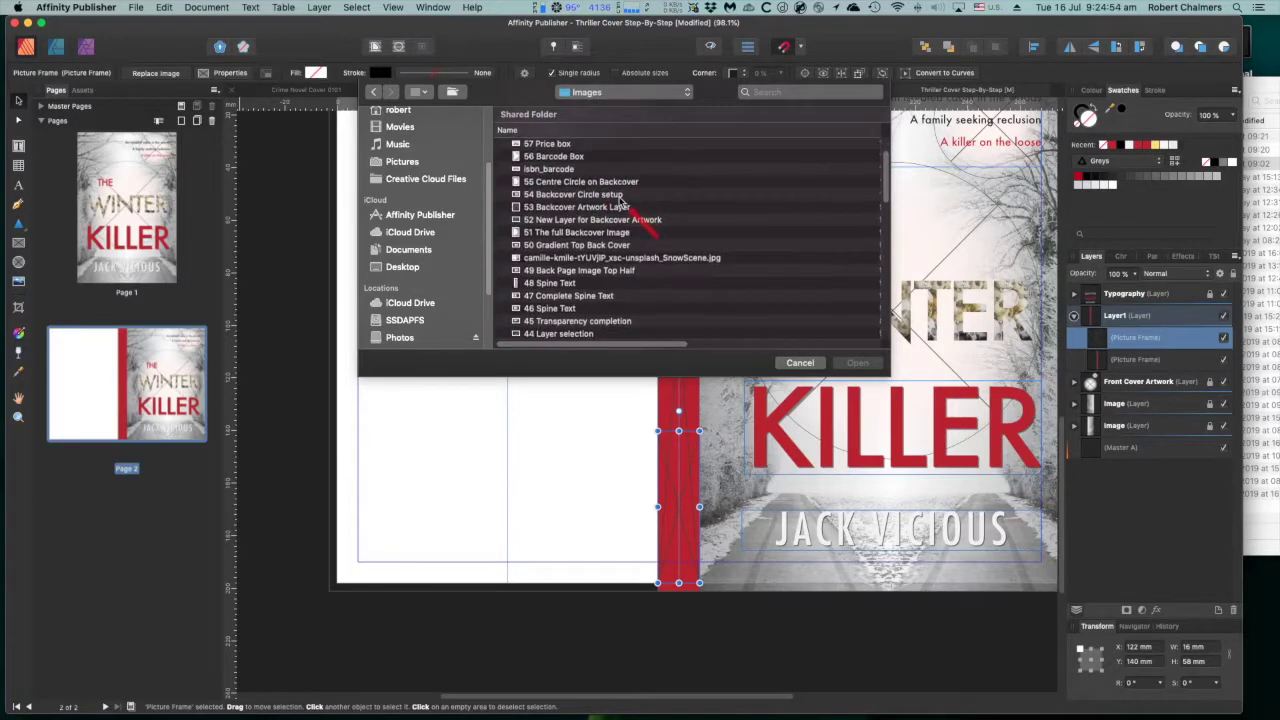
pyautogui.scroll(-4, 620, 200)
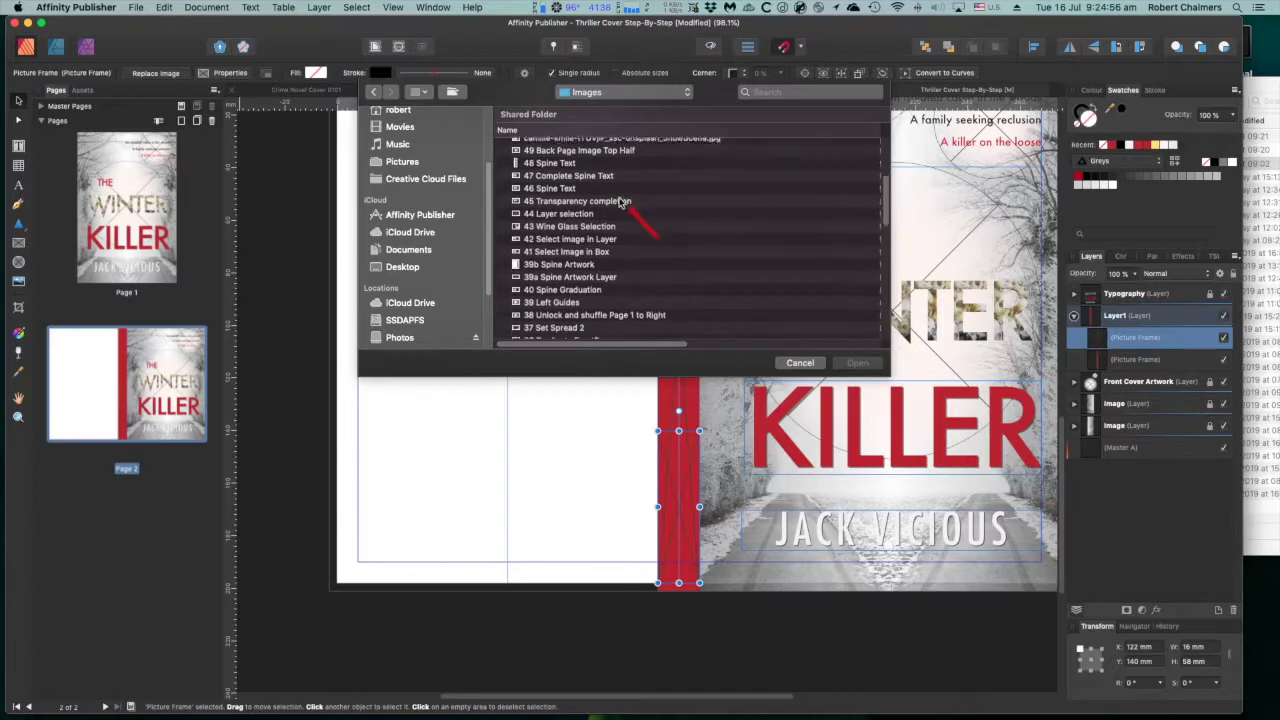
pyautogui.scroll(-2, 618, 204)
pyautogui.scroll(-3, 617, 204)
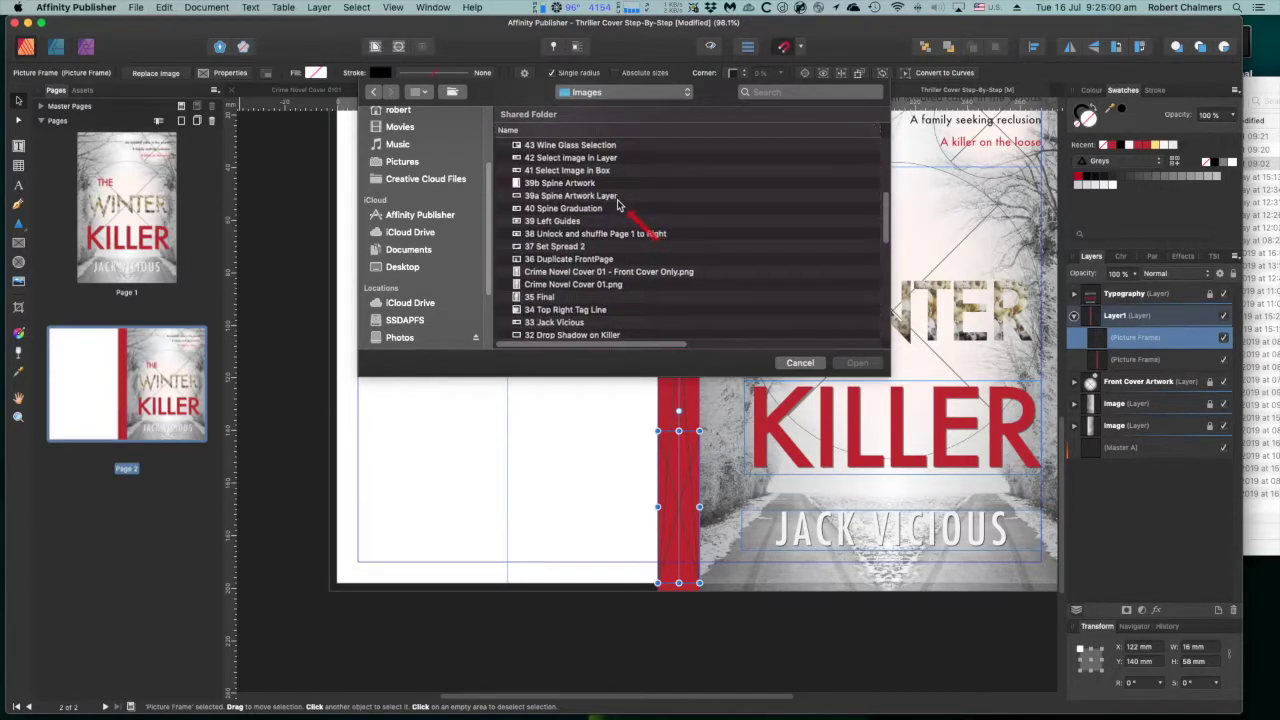
pyautogui.scroll(-2, 617, 204)
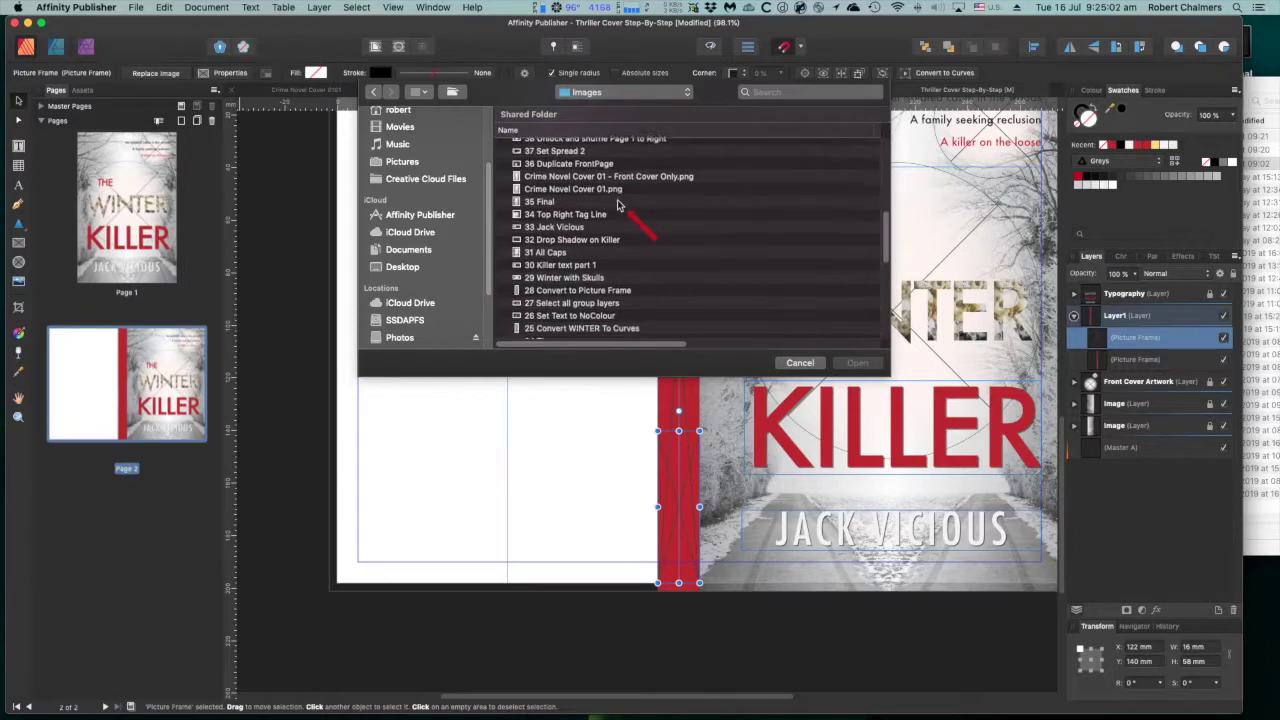
pyautogui.scroll(-2, 617, 204)
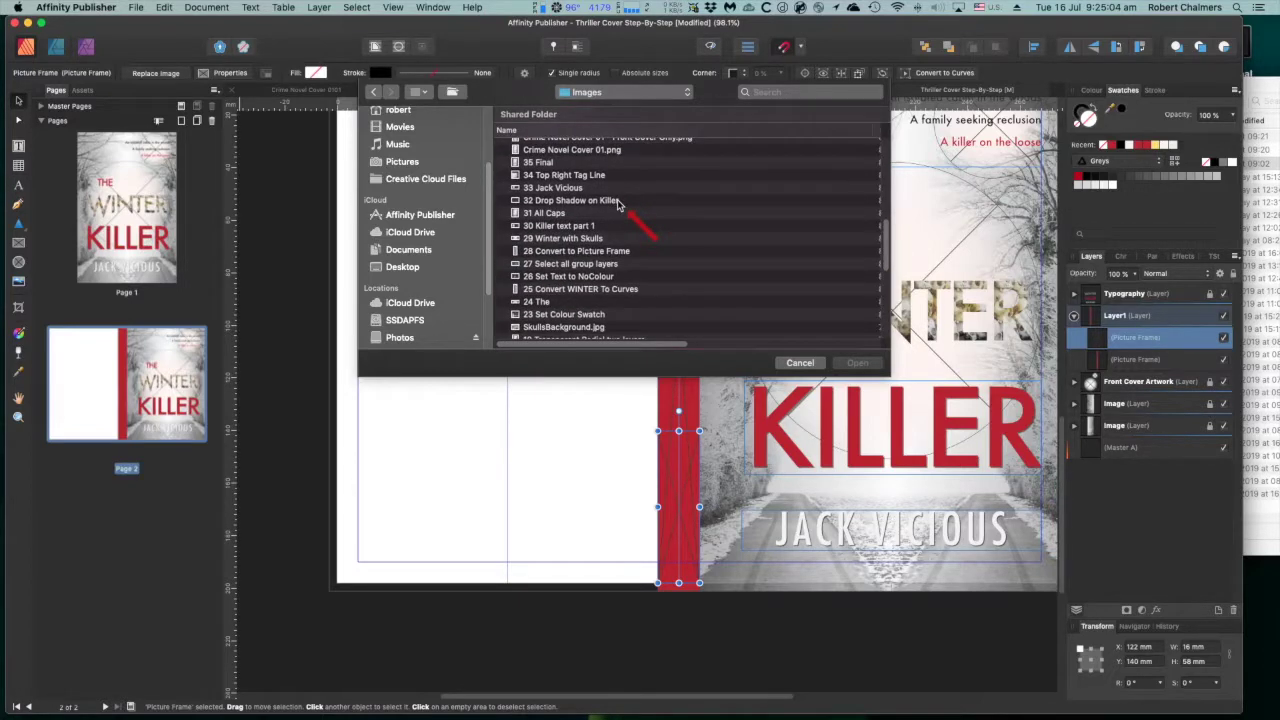
pyautogui.scroll(-3, 617, 204)
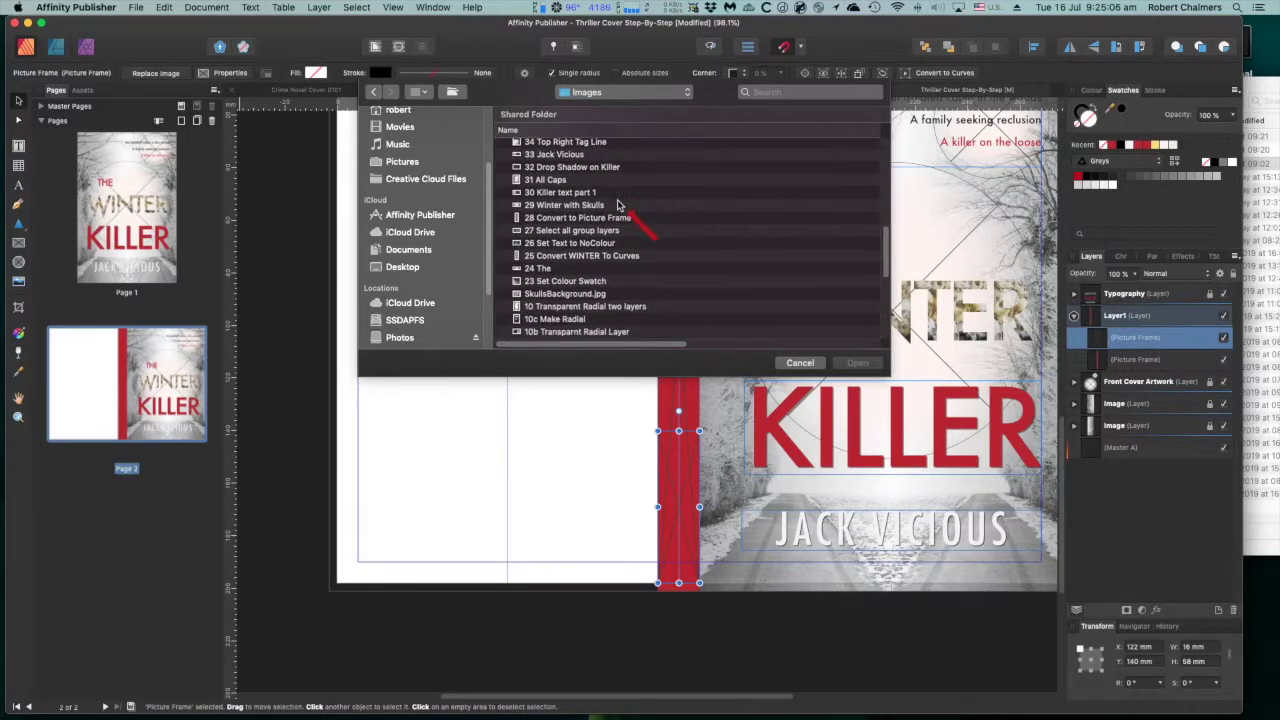
pyautogui.click(594, 296)
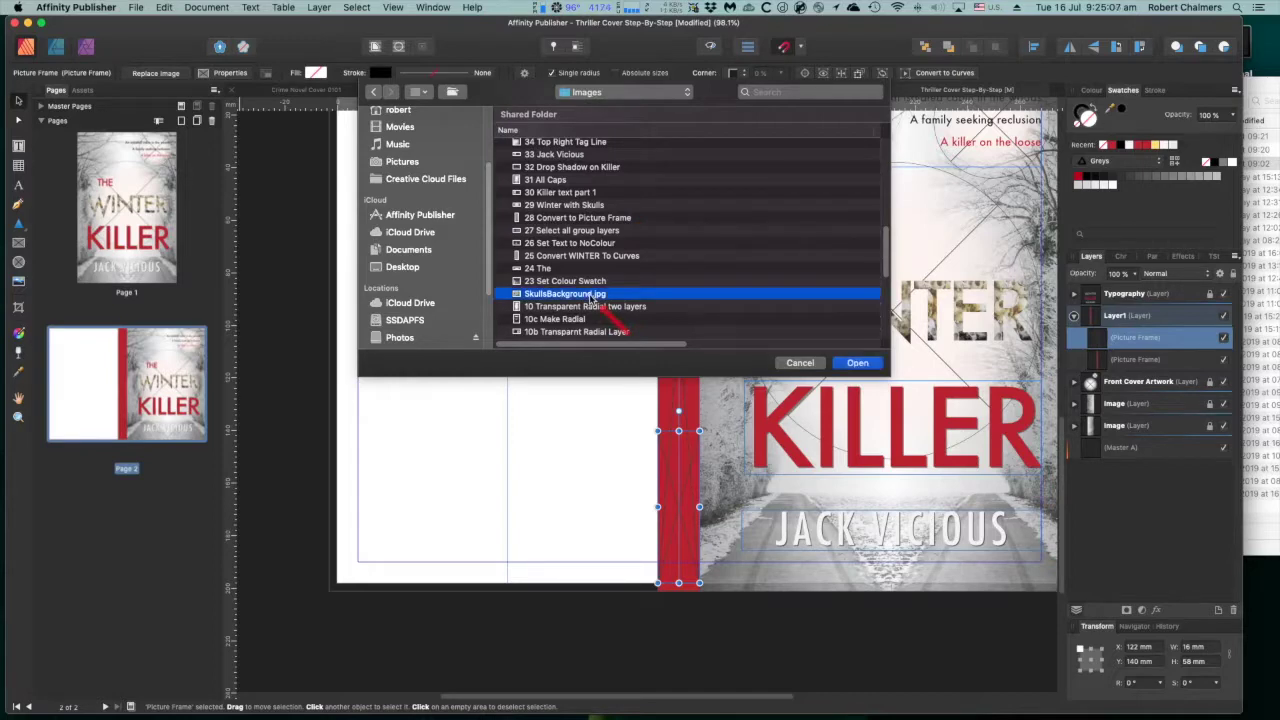
pyautogui.click(857, 363)
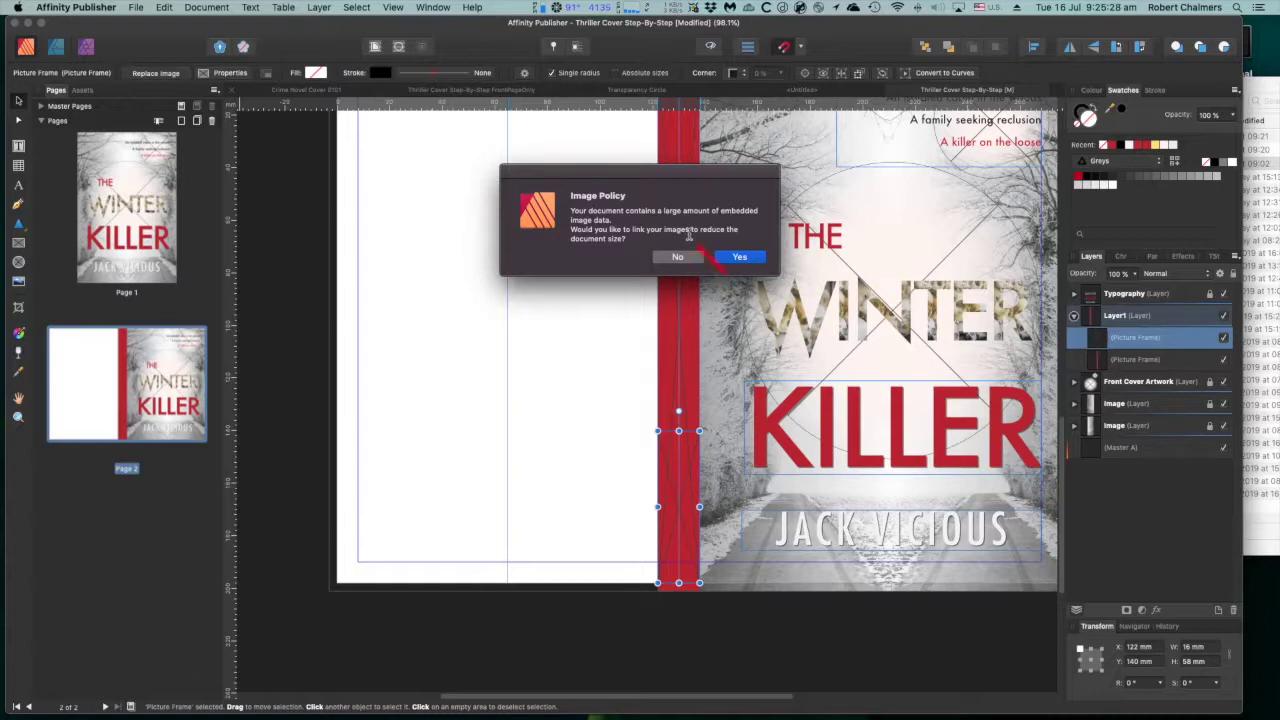
pyautogui.click(695, 262)
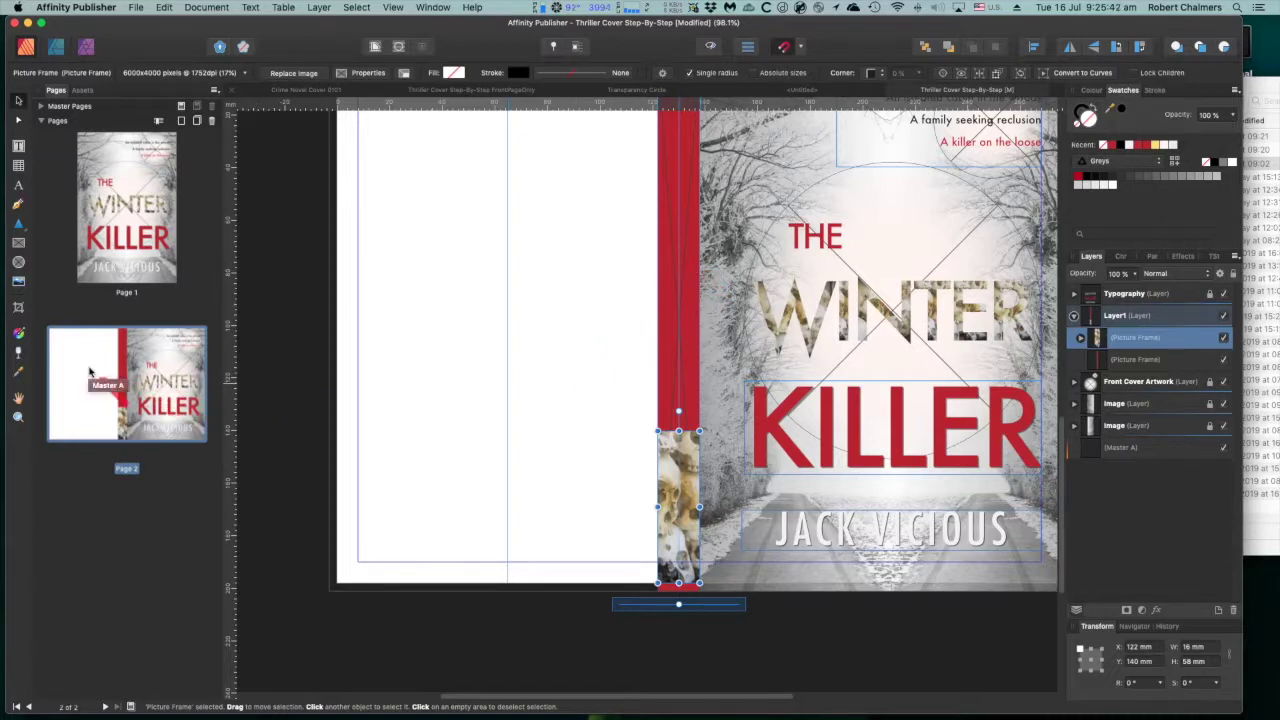
# Apply a linear transparency to the SkullsBackground image on the spine, opaque at the frame's bottom edge and fading to 0% opacity at its top edge
pyautogui.click(20, 356)
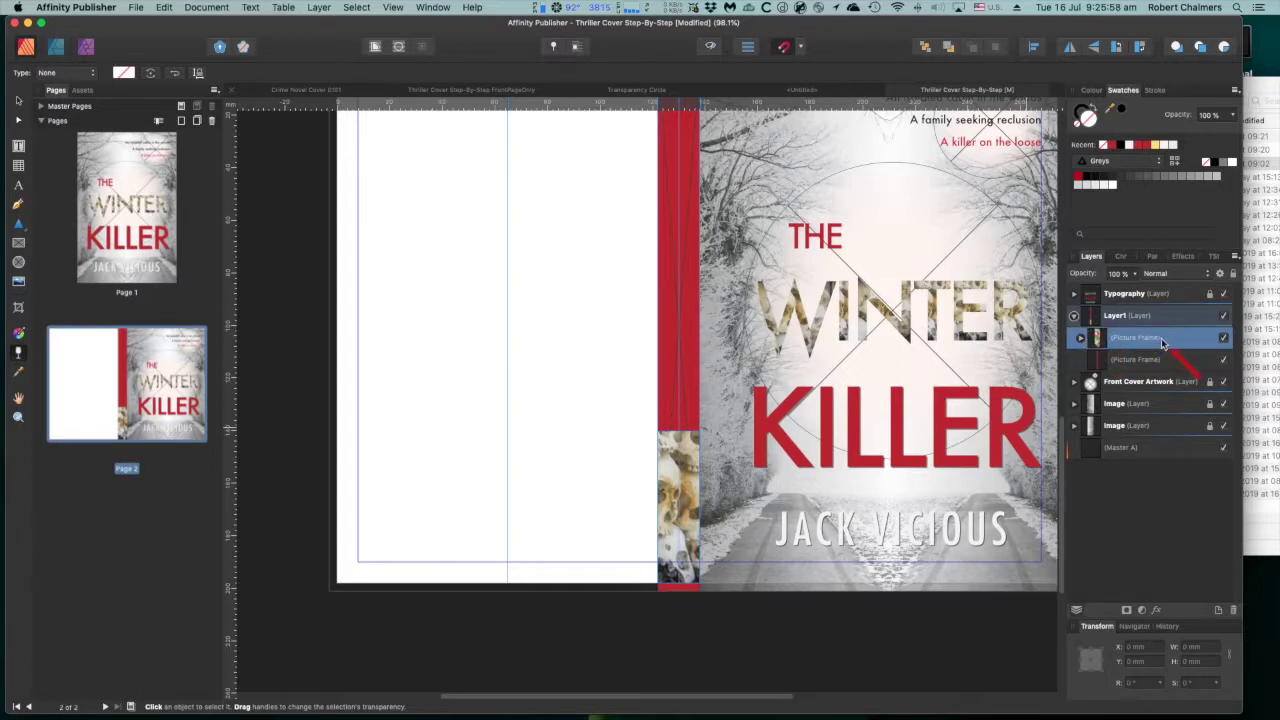
pyautogui.click(1081, 338)
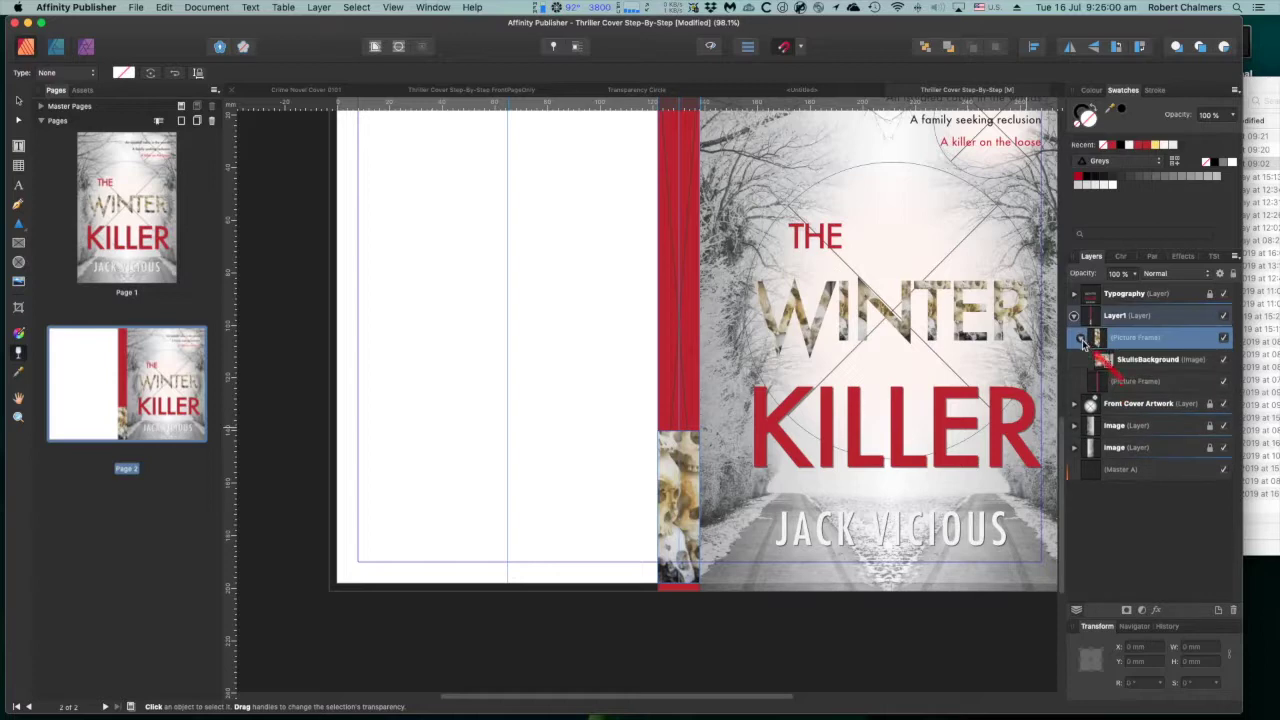
pyautogui.click(1148, 362)
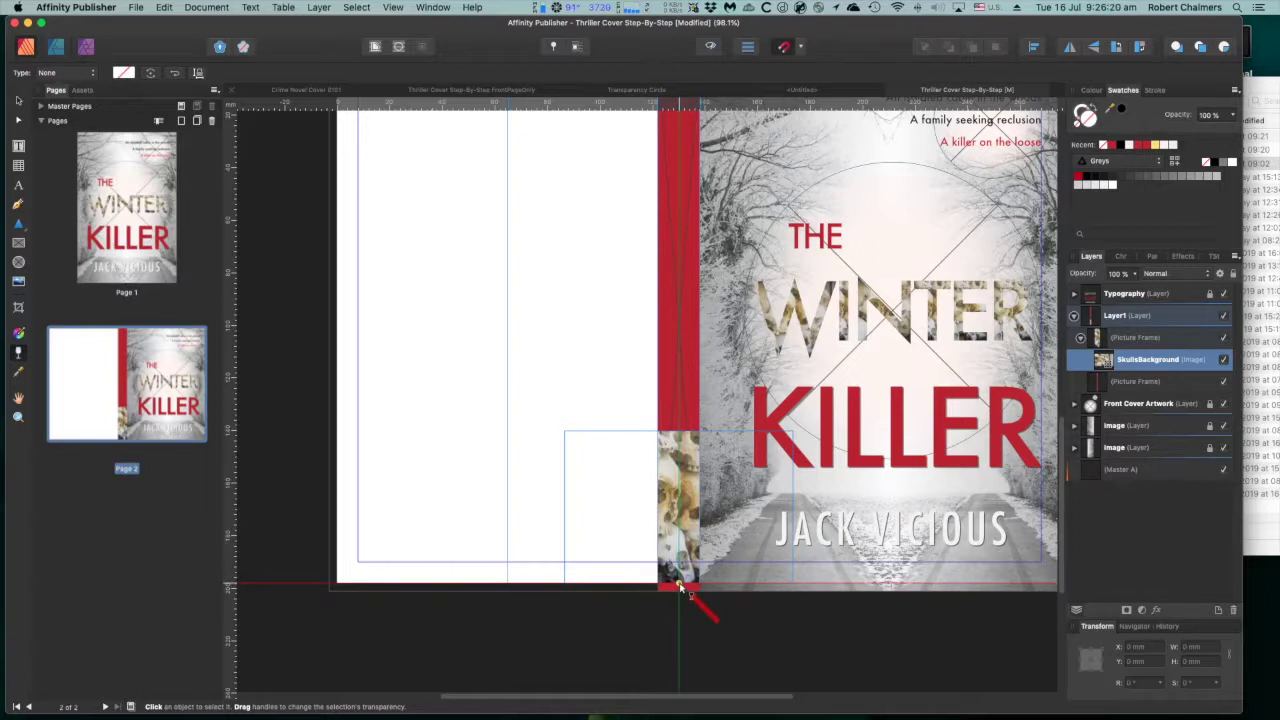
pyautogui.moveTo(679, 588); pyautogui.dragTo(679, 432)
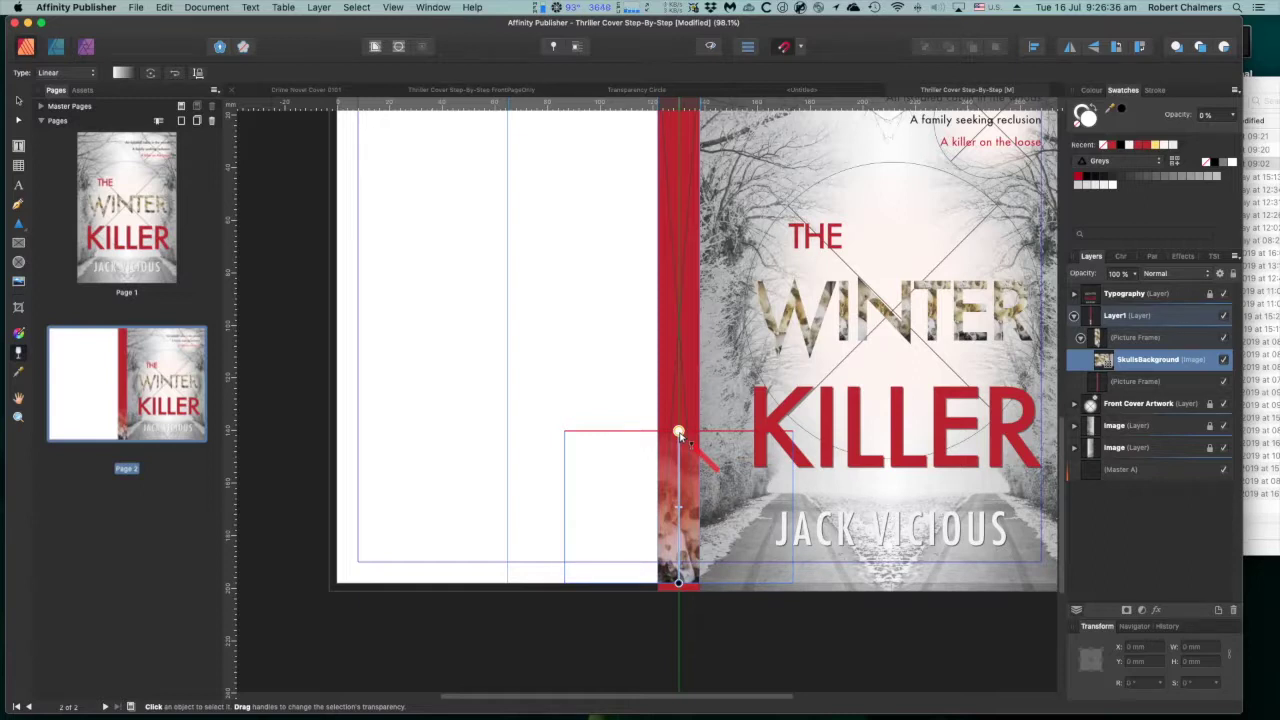
pyautogui.moveTo(679, 432); pyautogui.dragTo(679, 432)
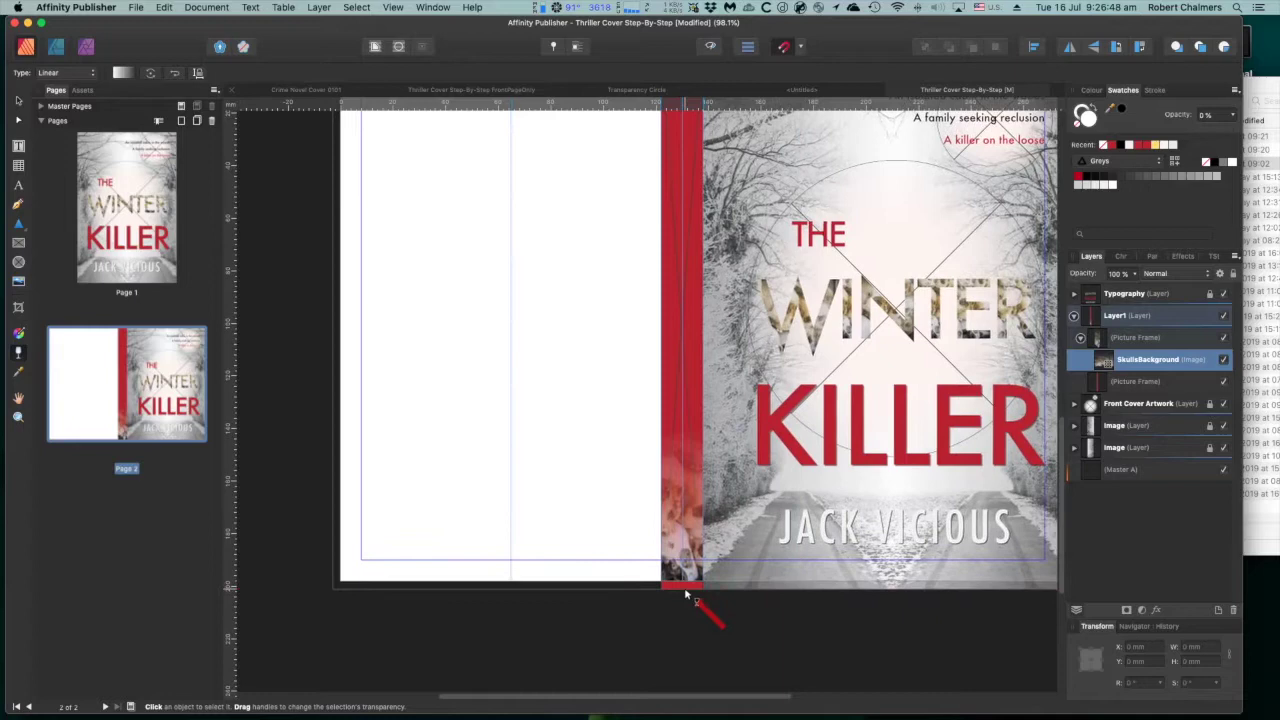
pyautogui.hscroll(1, 684, 593)
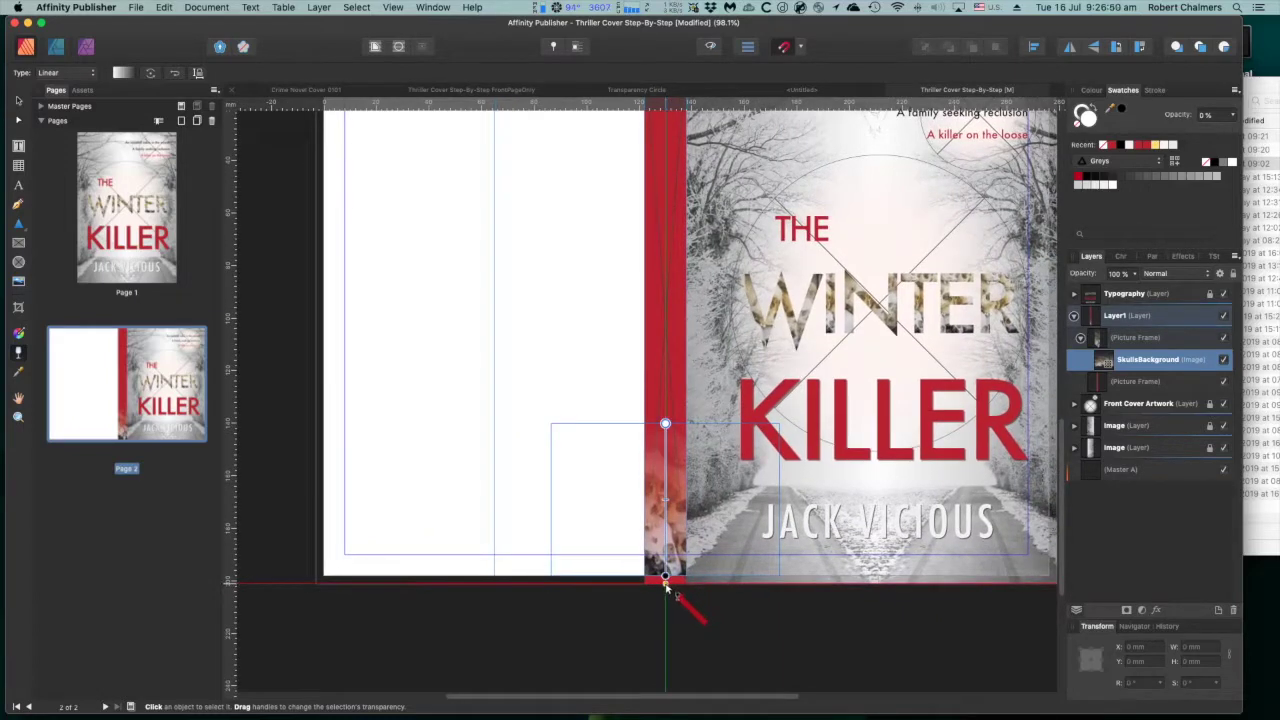
pyautogui.moveTo(666, 588); pyautogui.dragTo(665, 576)
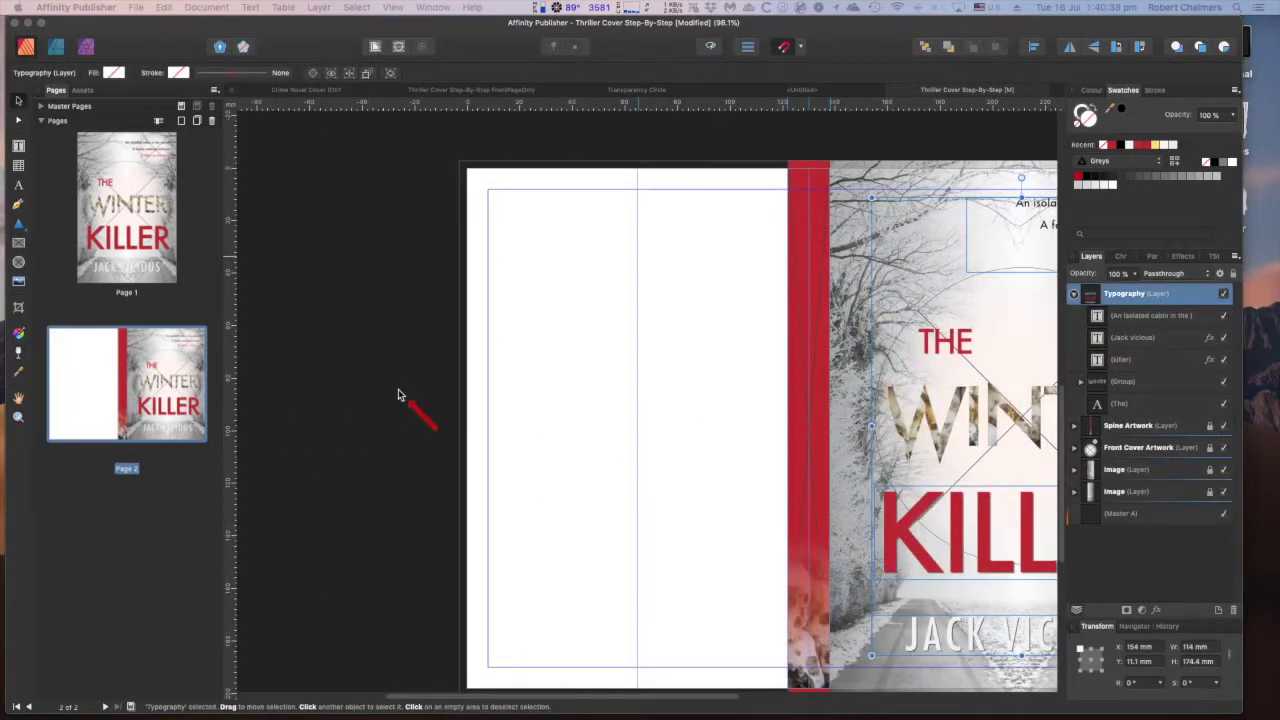
# Draw a text frame about 45 × 7.9 mm in the Typography layer, near the top of the back cover and reaching onto the spine
pyautogui.hscroll(-1, 398, 395)
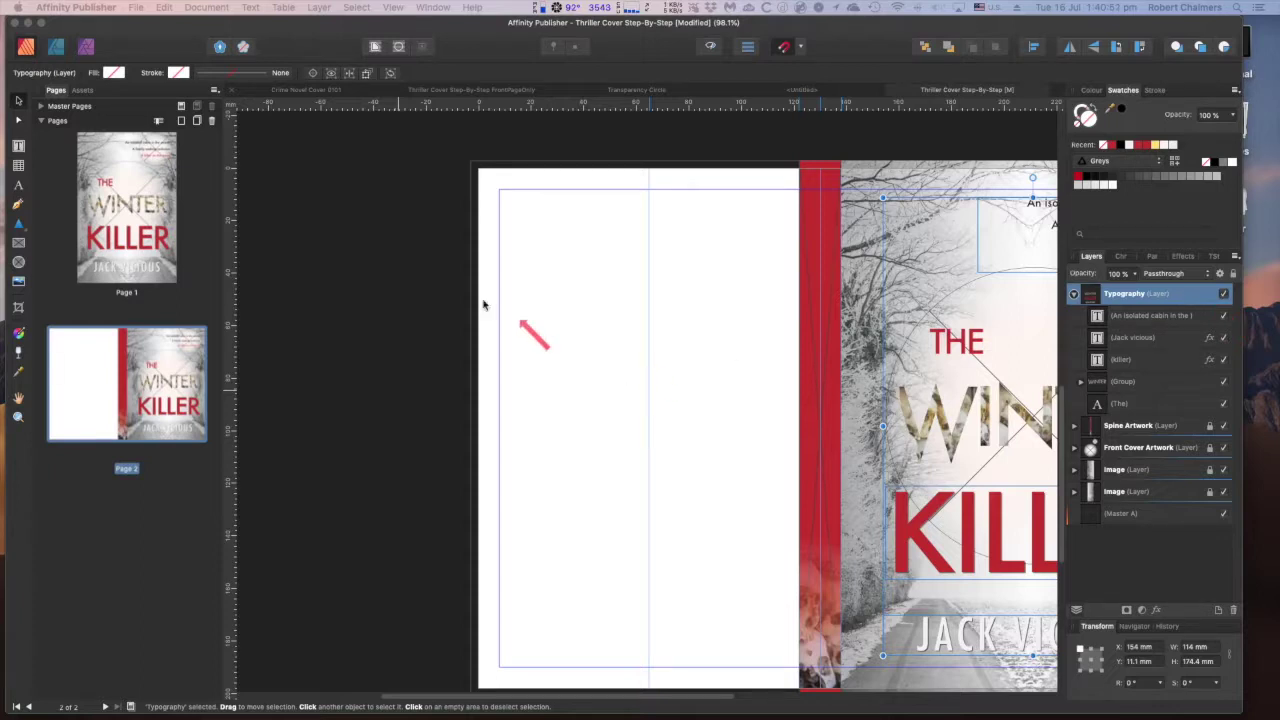
pyautogui.click(20, 148)
pyautogui.click(20, 148)
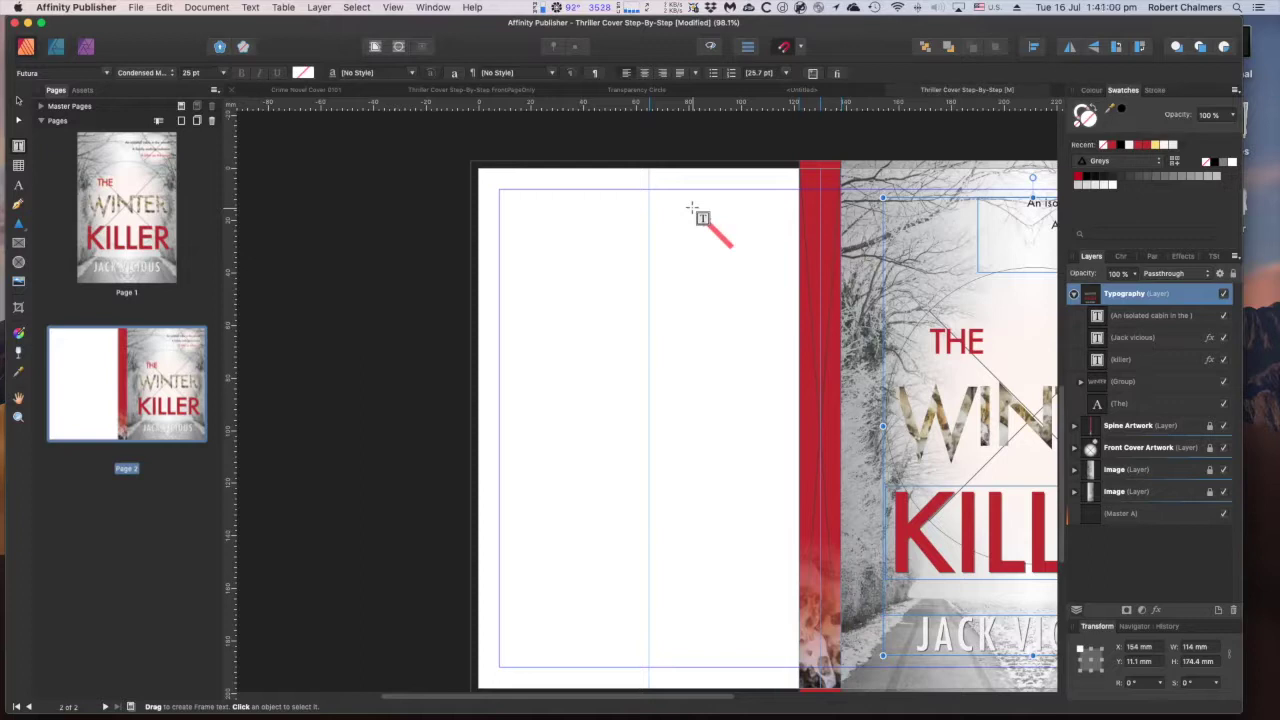
pyautogui.moveTo(690, 207); pyautogui.dragTo(818, 235)
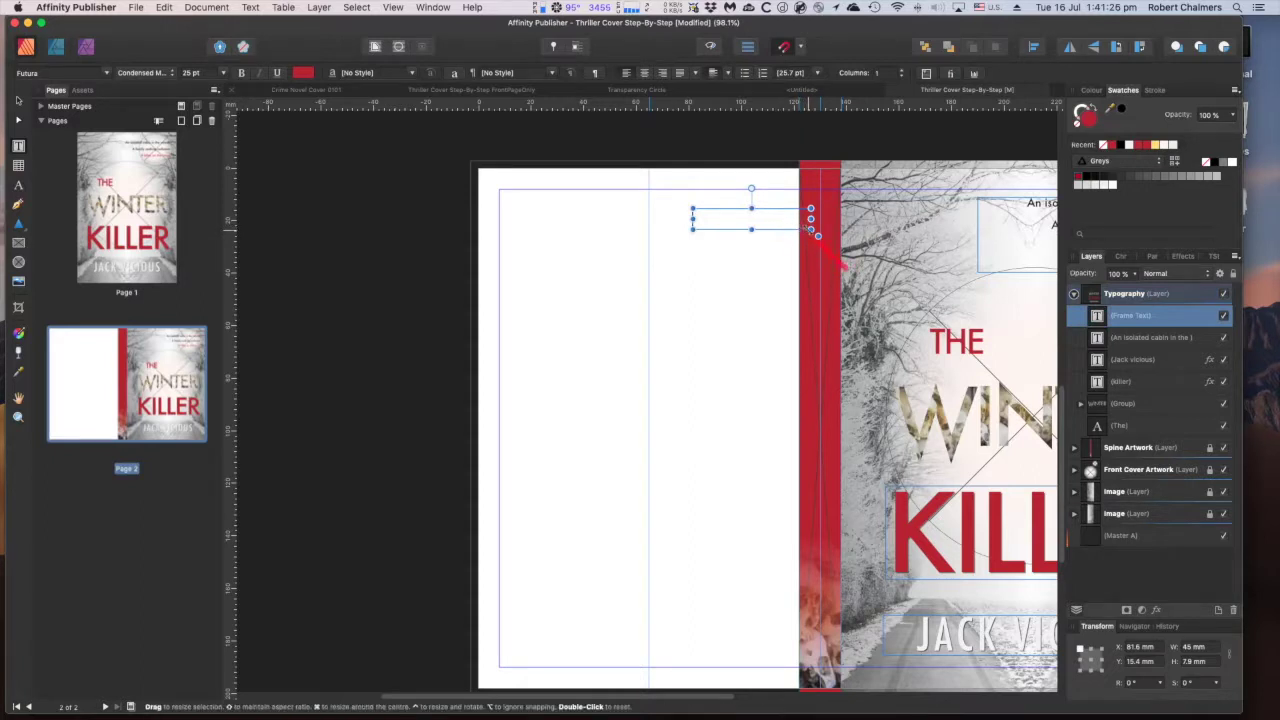
pyautogui.click(789, 224)
pyautogui.press('Escape')
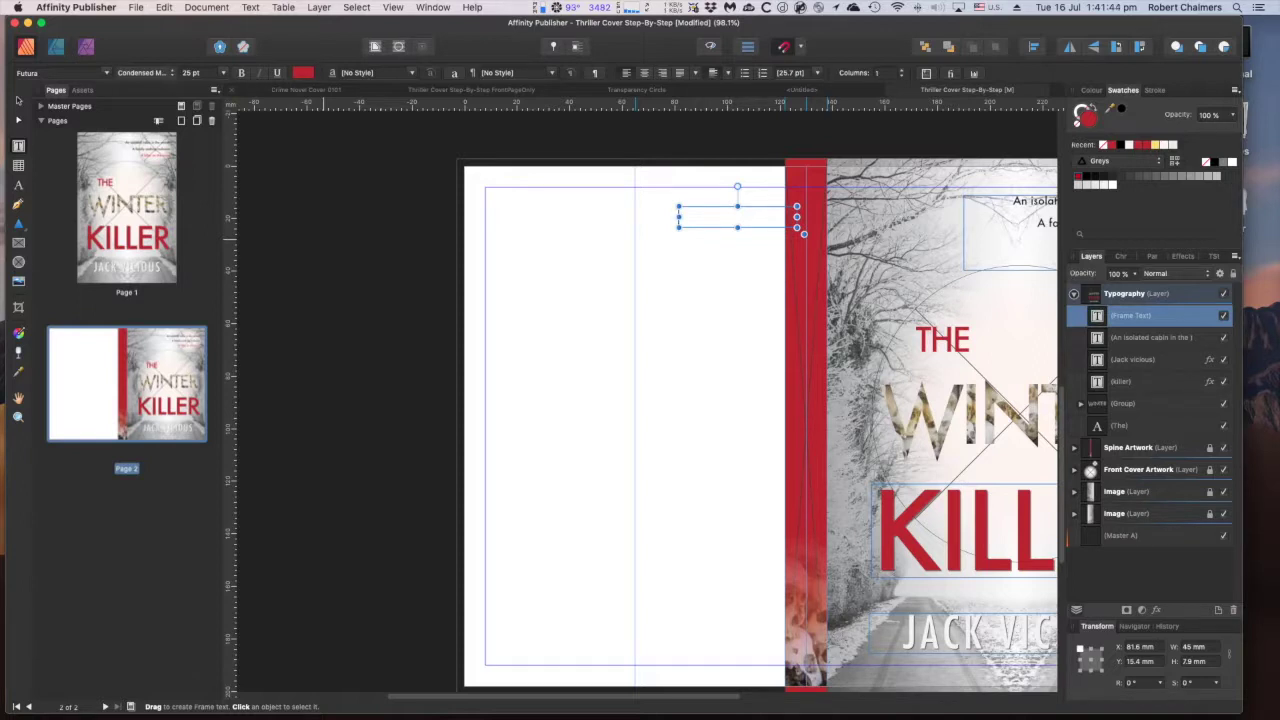
pyautogui.click(1123, 257)
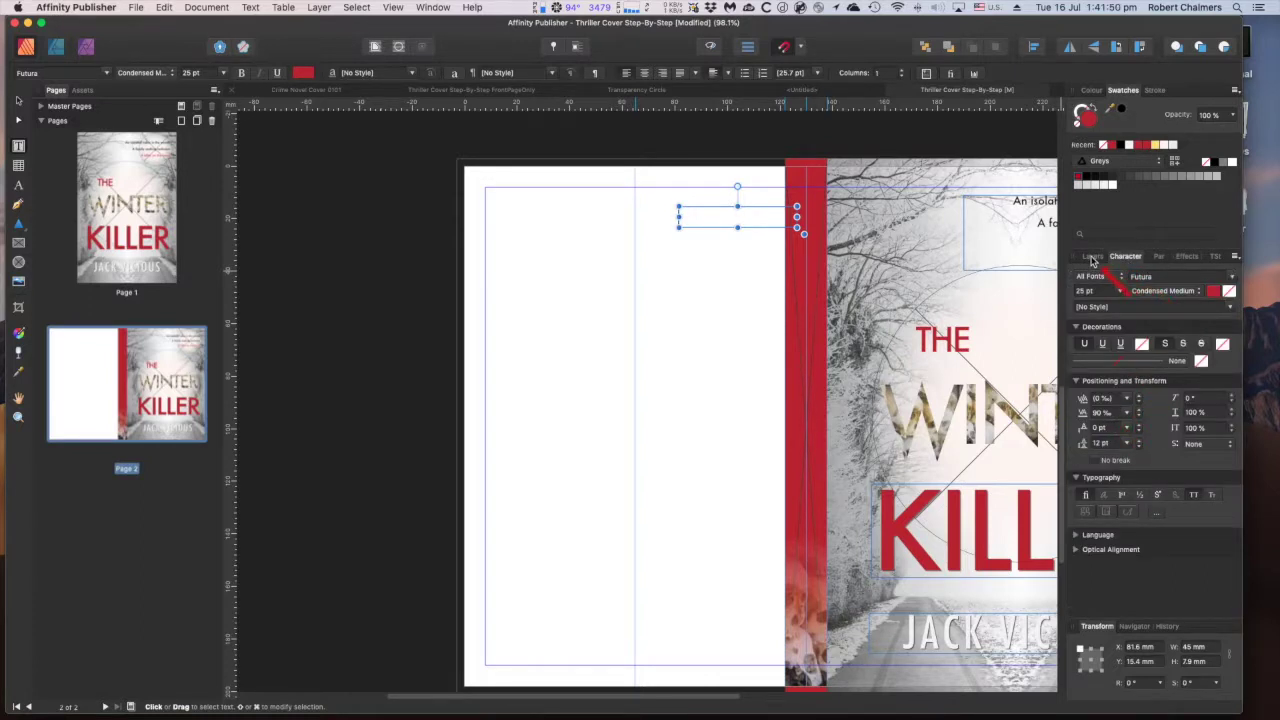
pyautogui.click(1092, 258)
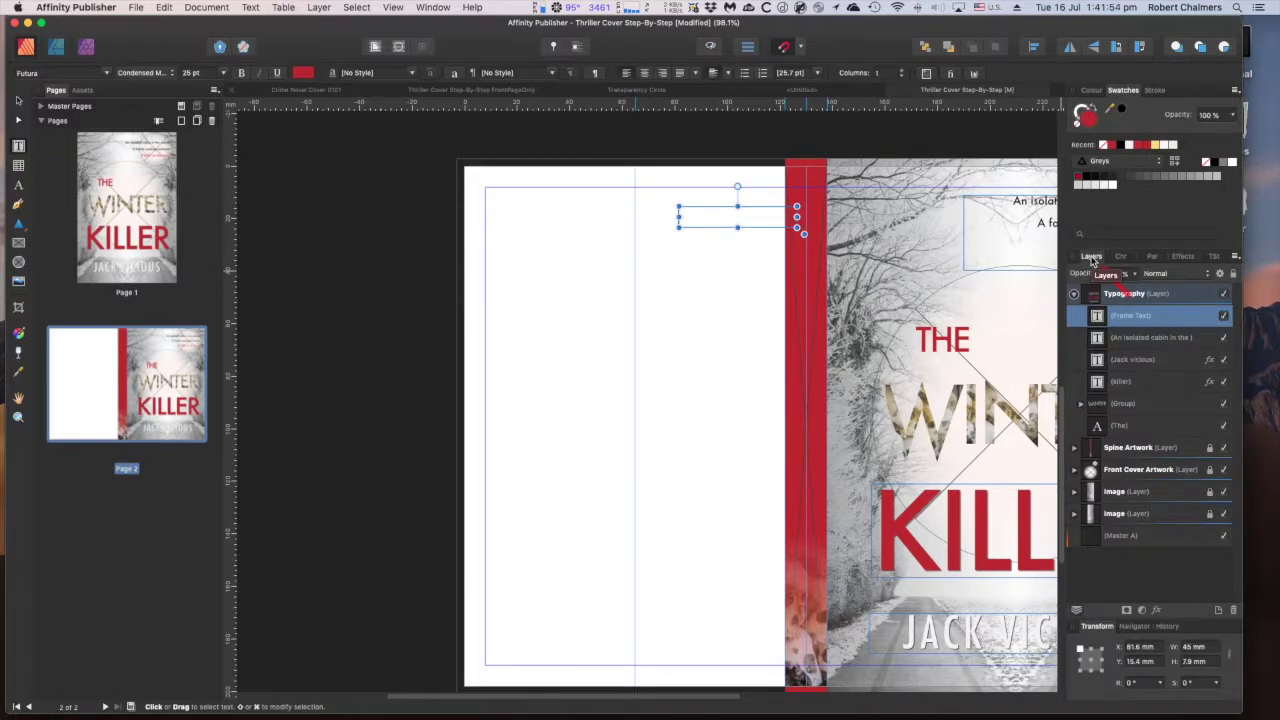
# Enter the author's name in the new text frame and widen the frame to about 48.8 mm so the text fits
pyautogui.click(694, 218)
pyautogui.write('JACK')
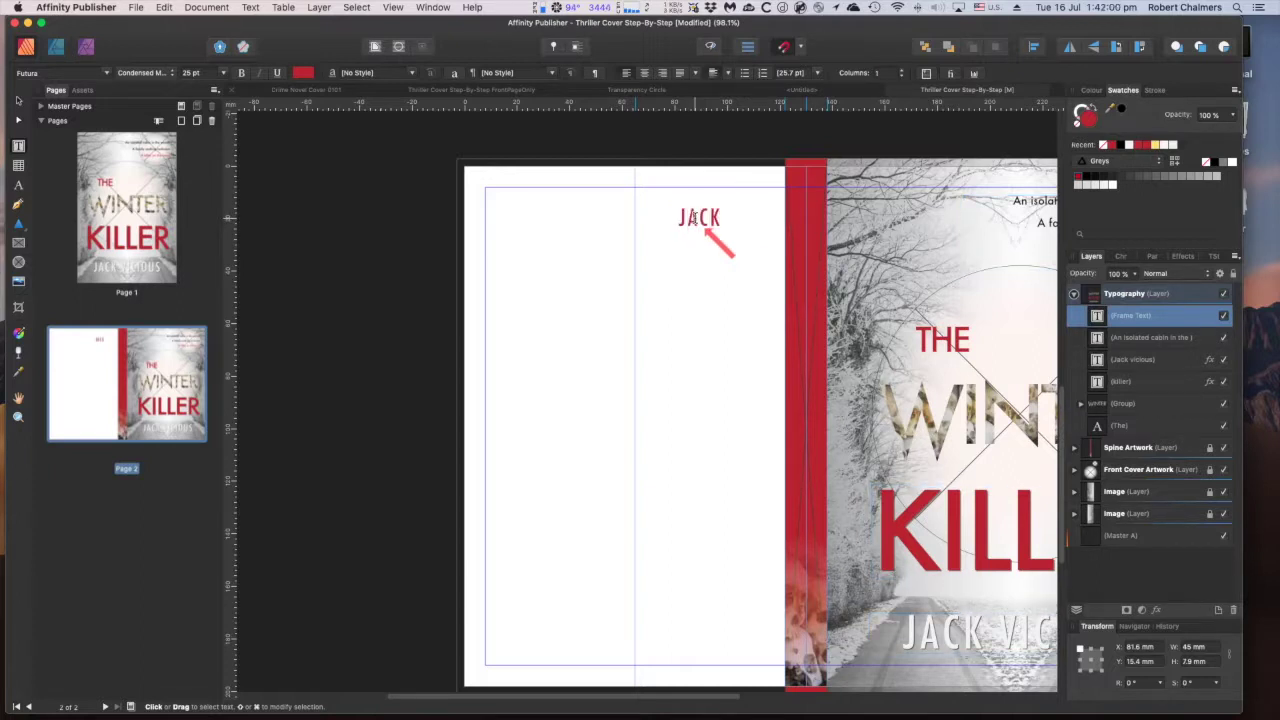
pyautogui.write(' VICIOU')
pyautogui.press('BackSpace')
pyautogui.press('BackSpace')
pyautogui.press('BackSpace')
pyautogui.press('BackSpace')
pyautogui.press('BackSpace')
pyautogui.press('BackSpace')
pyautogui.press('BackSpace')
pyautogui.hscroll(-3, 695, 217)
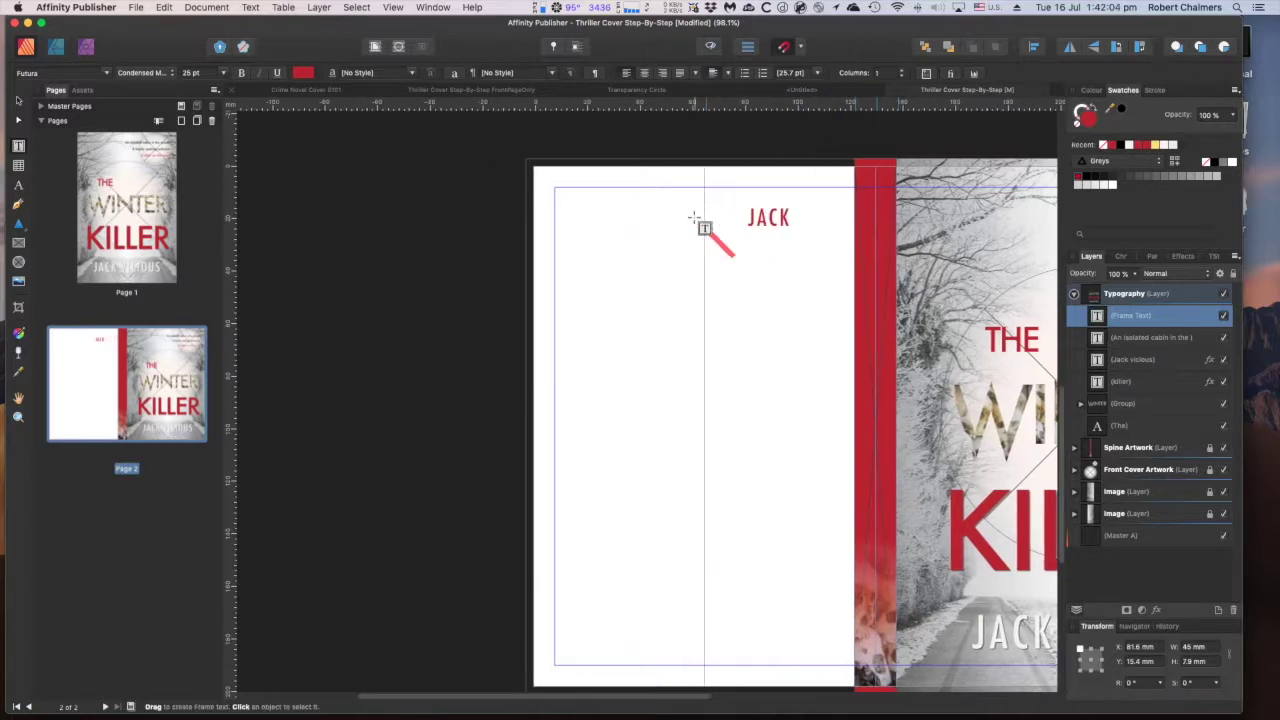
pyautogui.moveTo(752, 217); pyautogui.dragTo(742, 217)
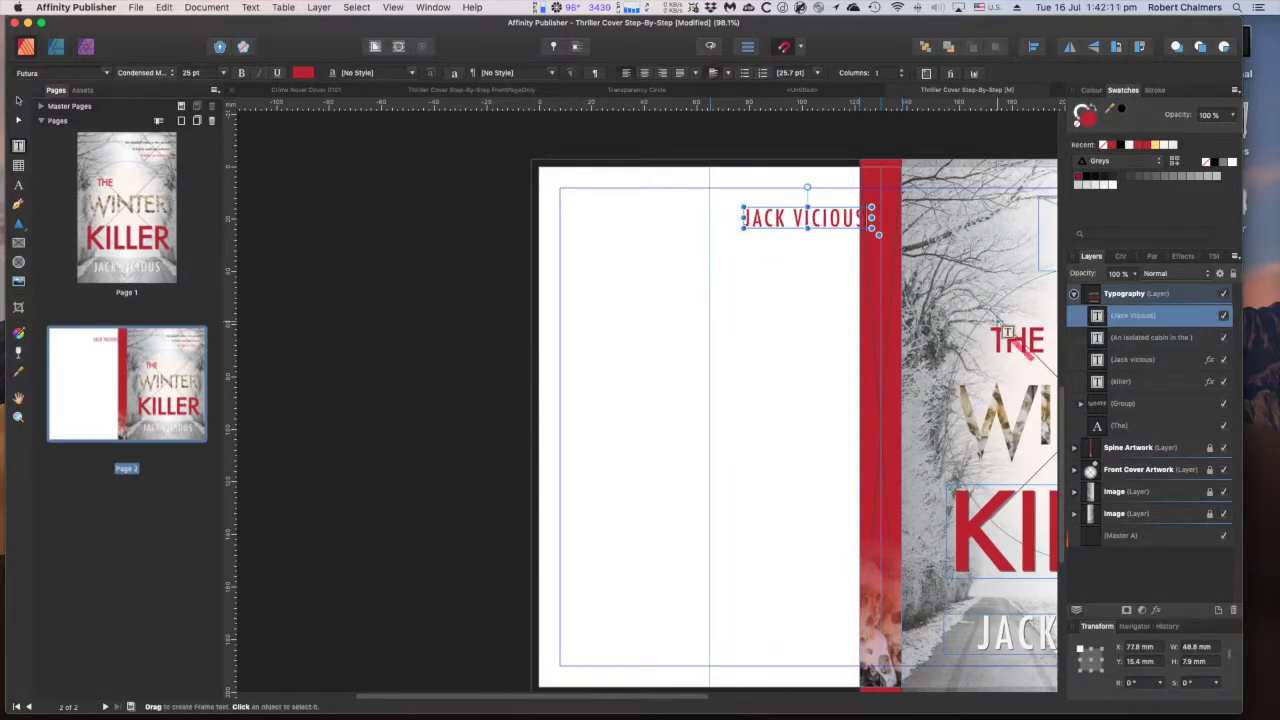
# Rotate the author-name text frame 90° clockwise so it reads downward
pyautogui.click(1121, 259)
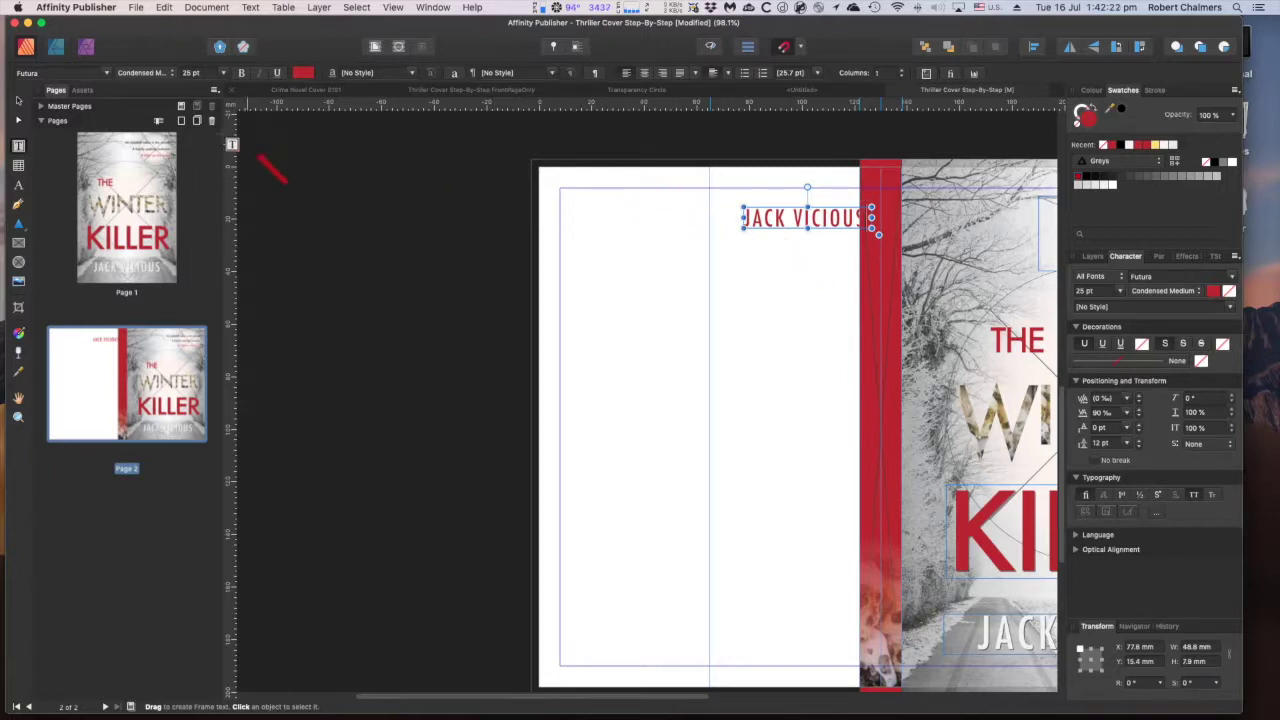
pyautogui.click(18, 101)
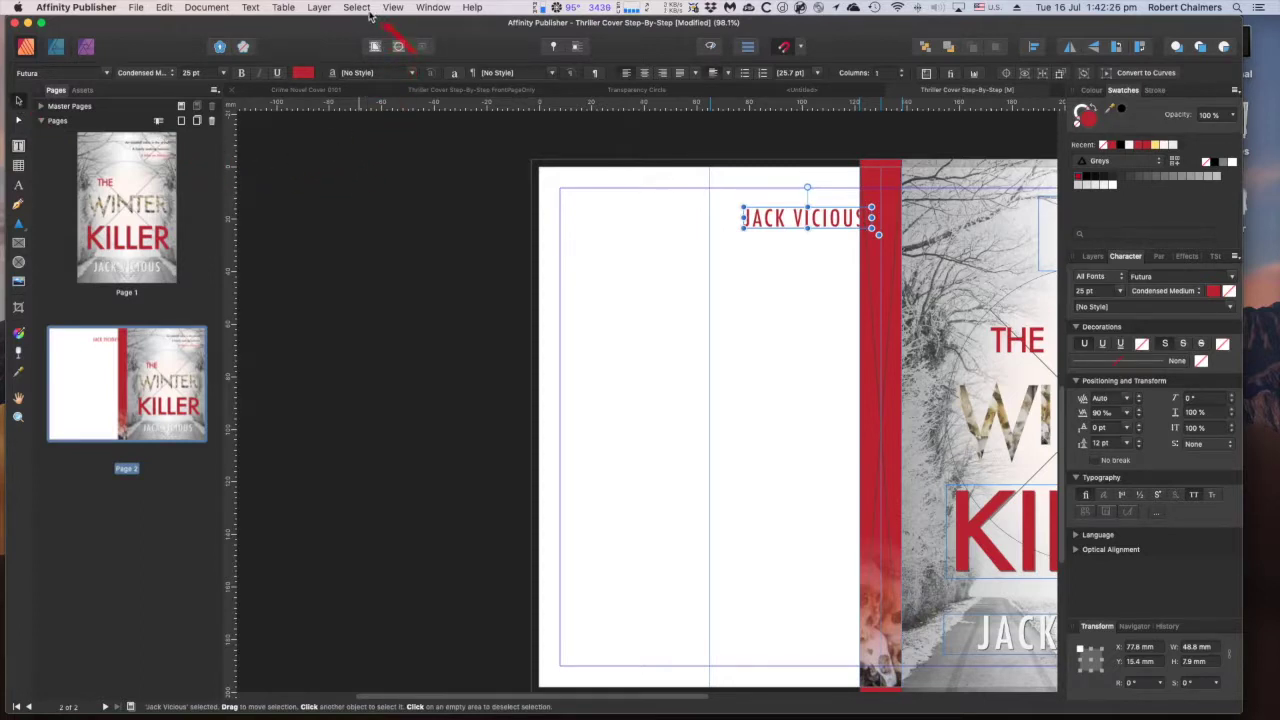
pyautogui.click(318, 8)
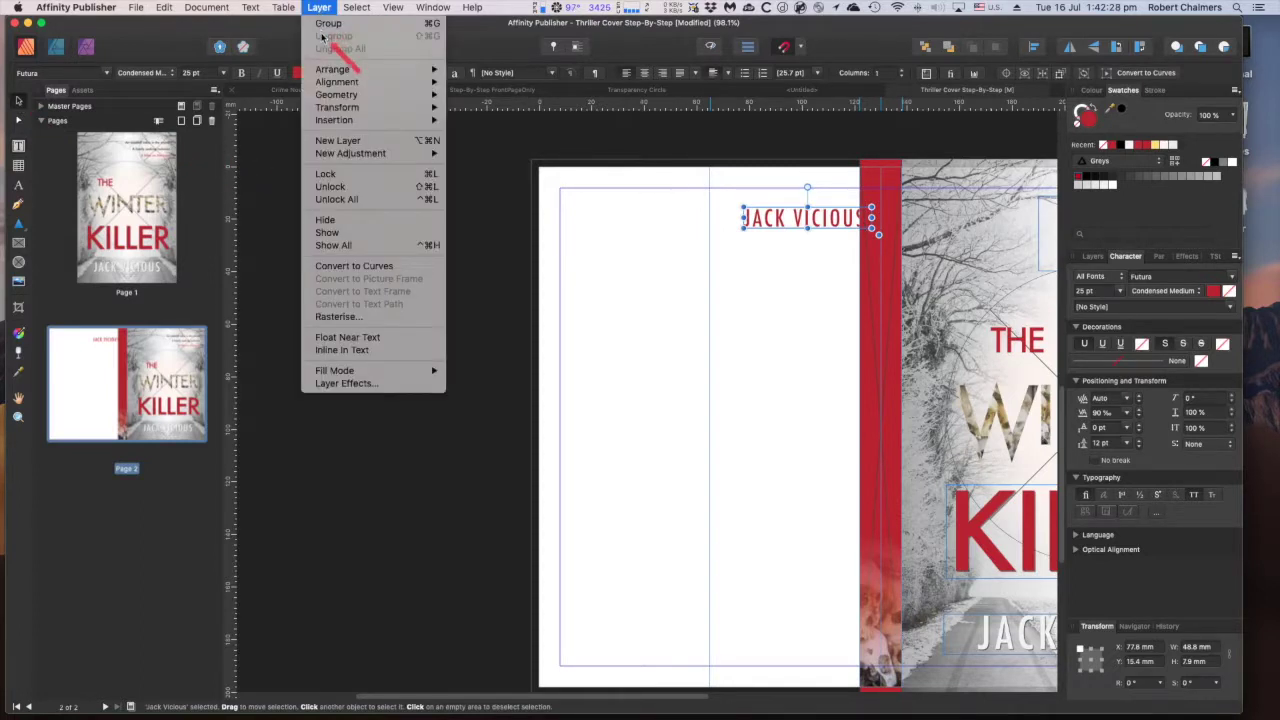
pyautogui.moveTo(322, 72)
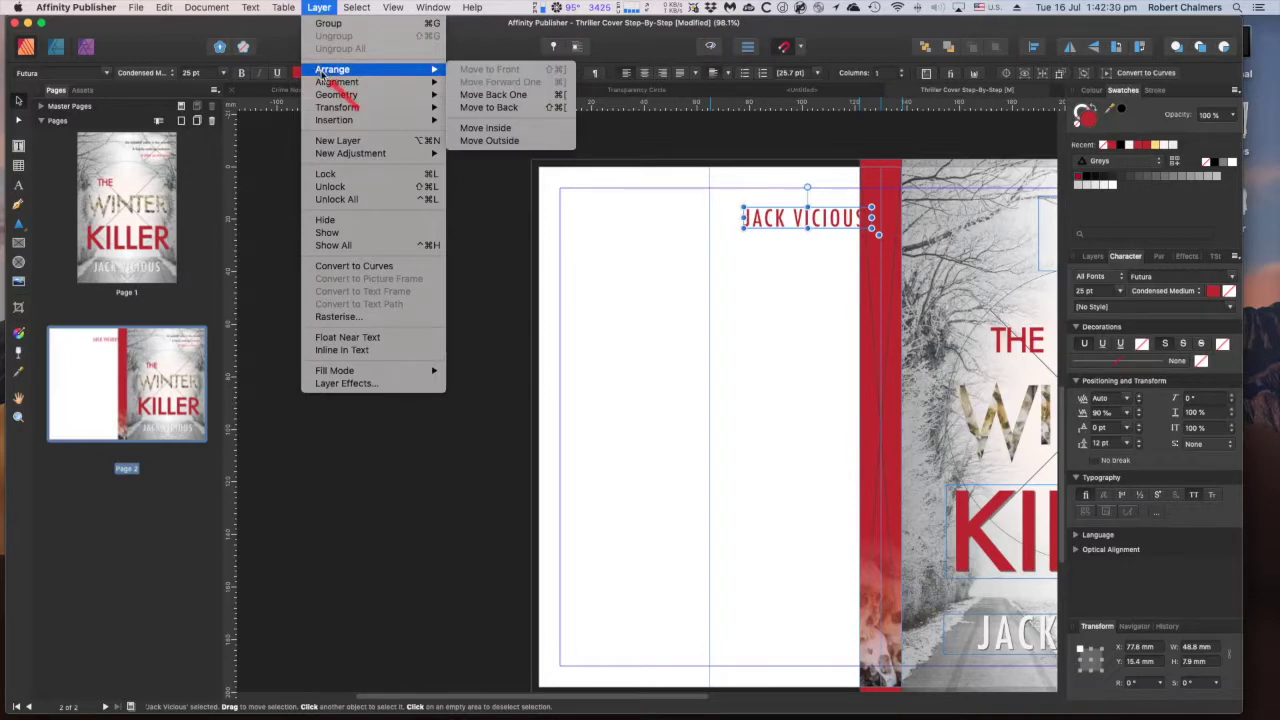
pyautogui.moveTo(372, 107)
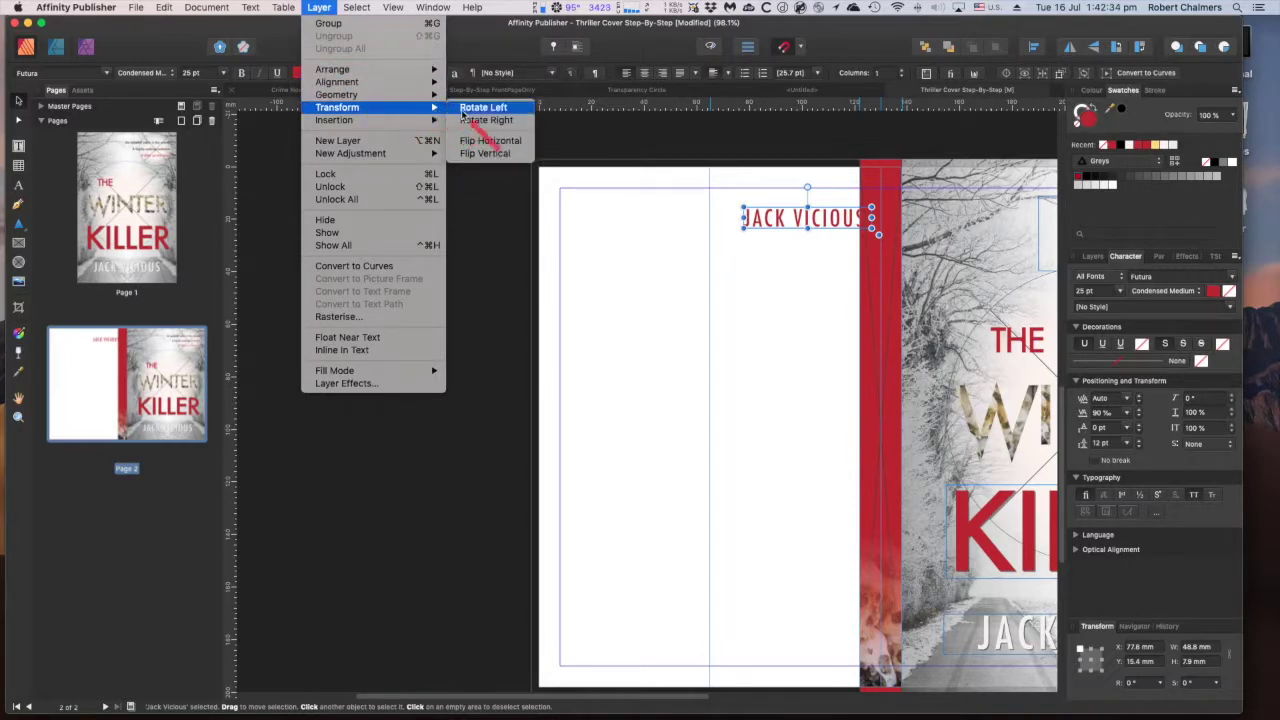
pyautogui.click(498, 121)
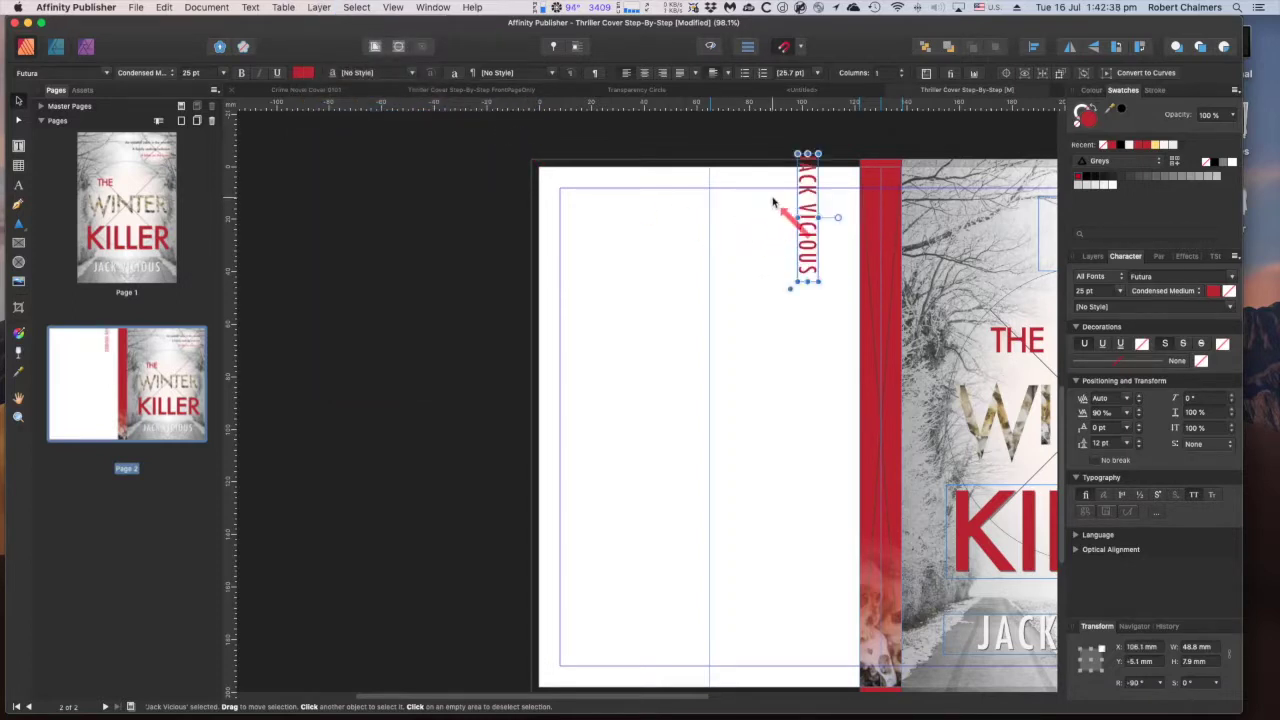
# Move the rotated author name onto the spine's centre guide near the top, at about Y 15.2 mm, and colour its text white
pyautogui.scroll(1, 785, 203)
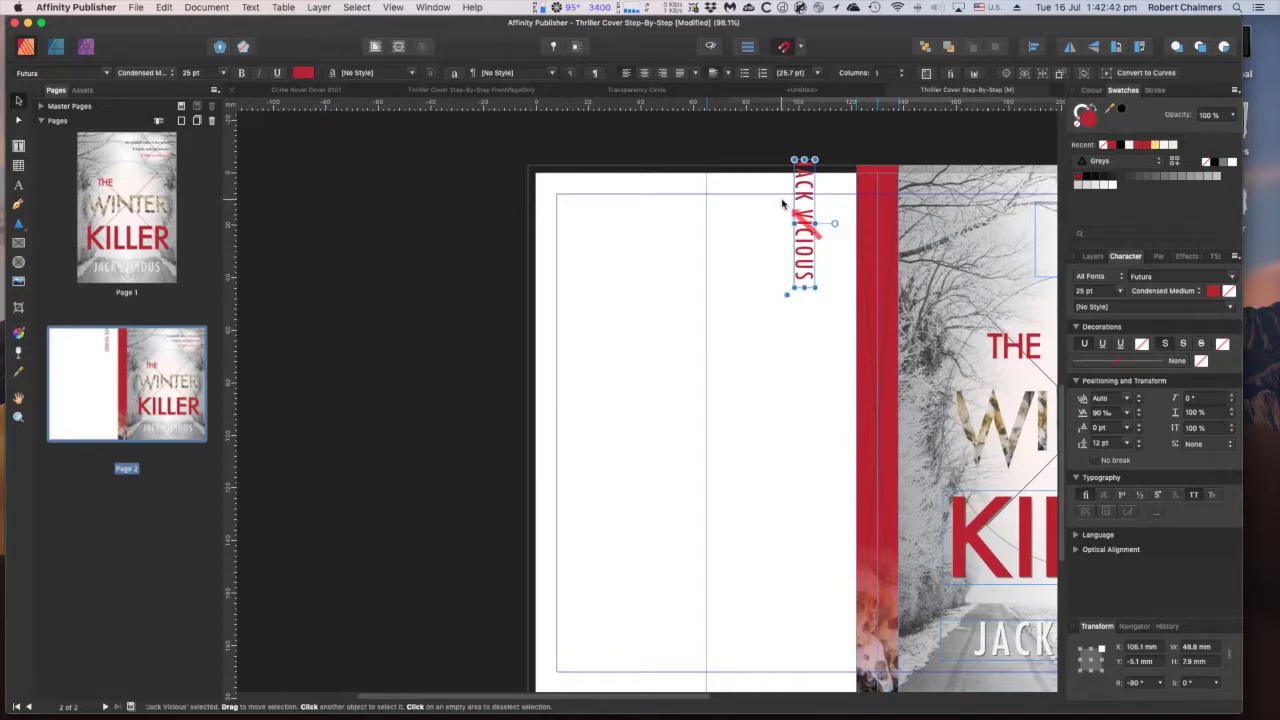
pyautogui.moveTo(790, 205); pyautogui.dragTo(877, 256)
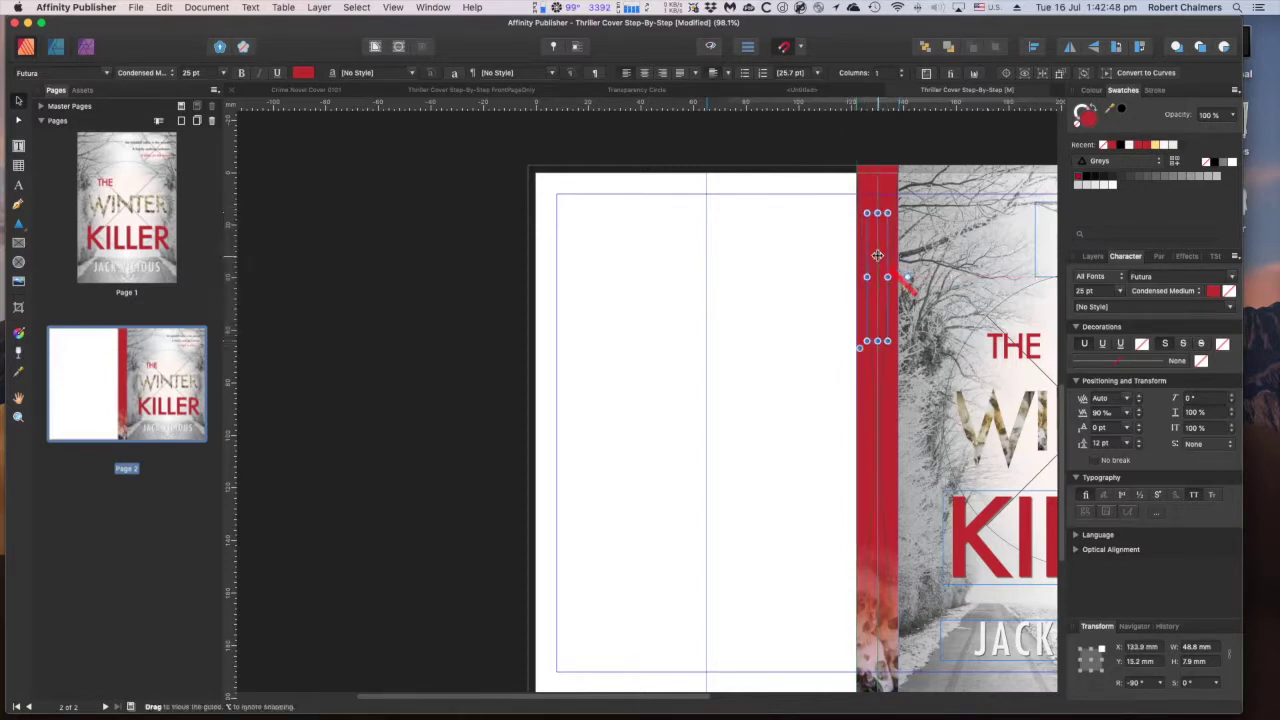
pyautogui.click(1089, 121)
pyautogui.click(1113, 188)
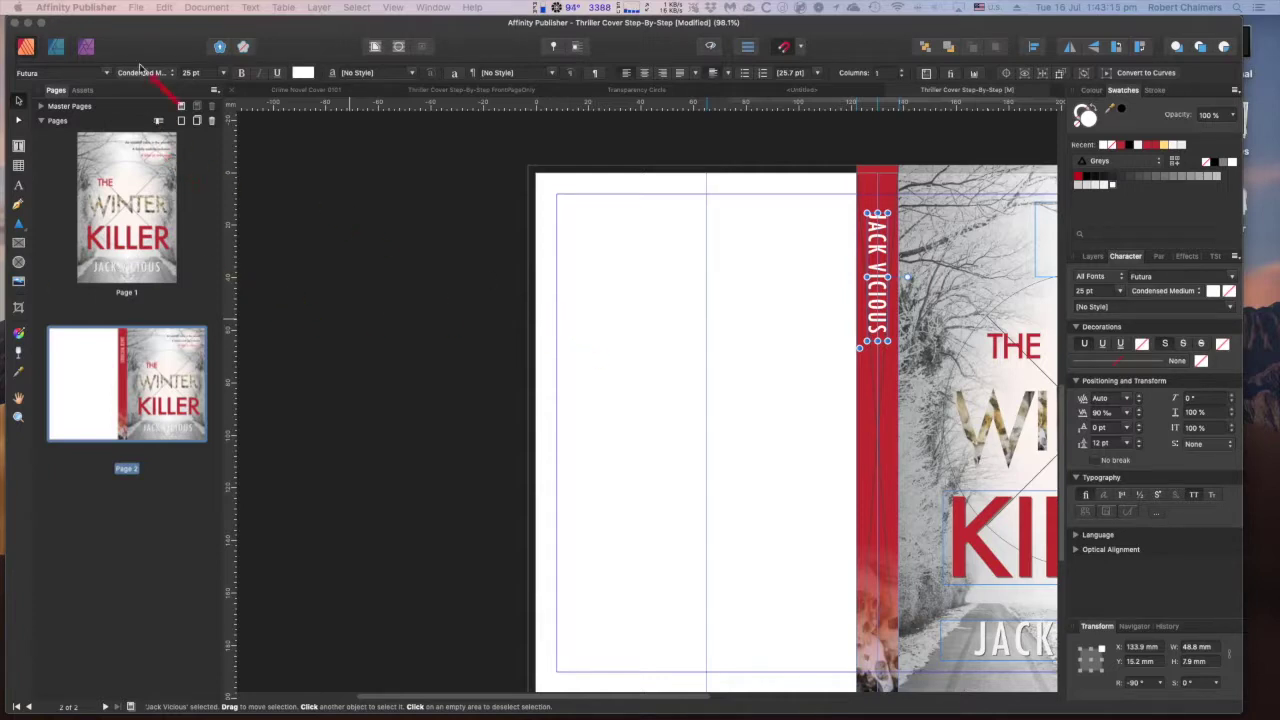
# Copy and paste the author-name frame and place the copy directly below it on the spine, at about Y 67.6 mm
pyautogui.click(164, 8)
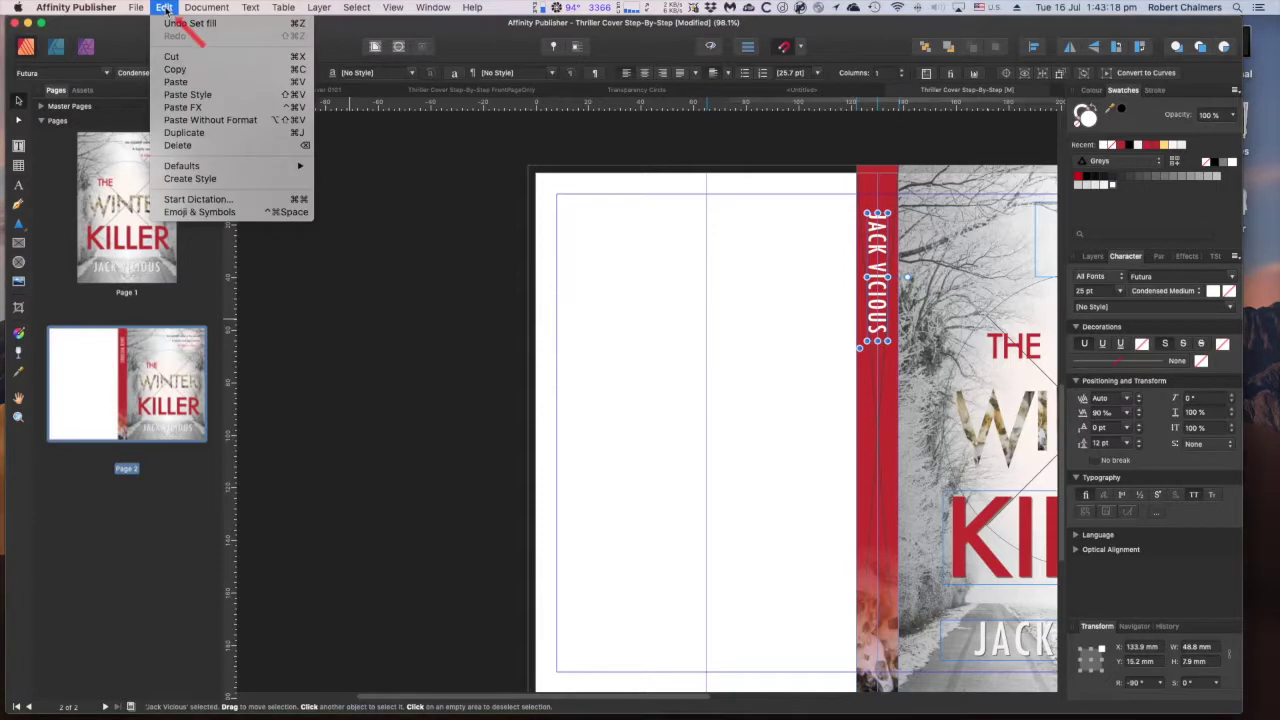
pyautogui.click(180, 70)
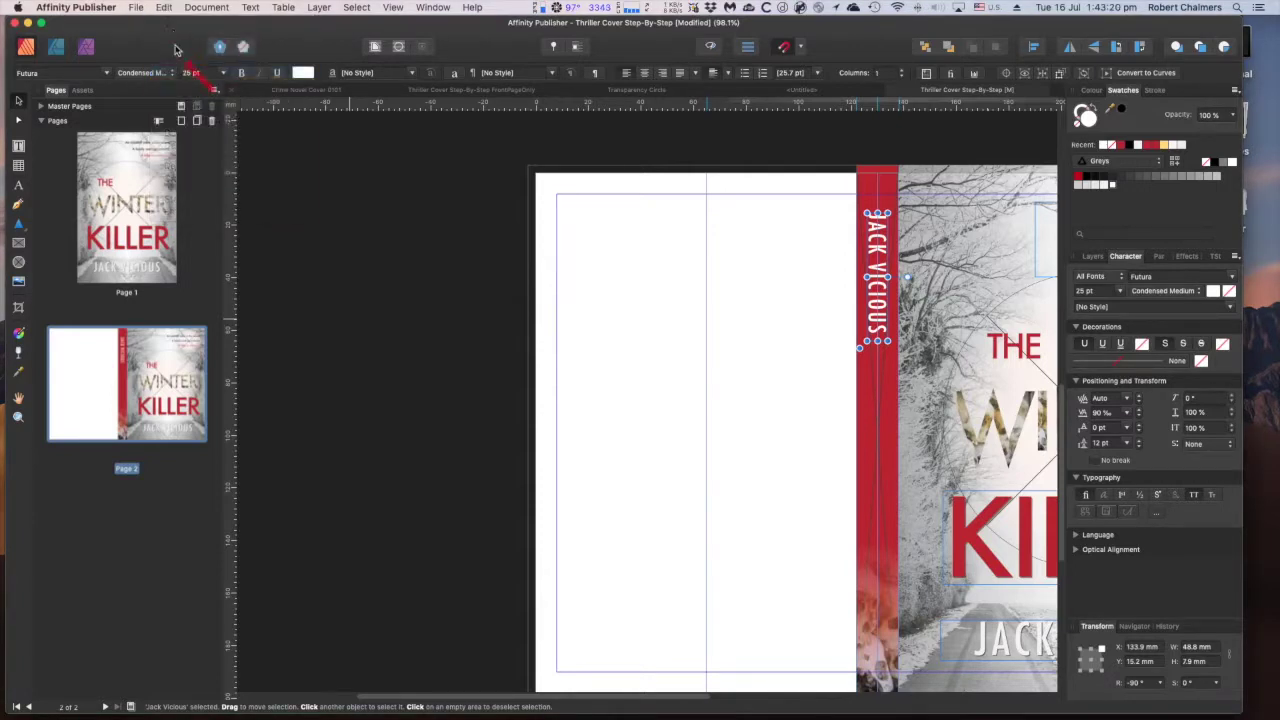
pyautogui.click(166, 9)
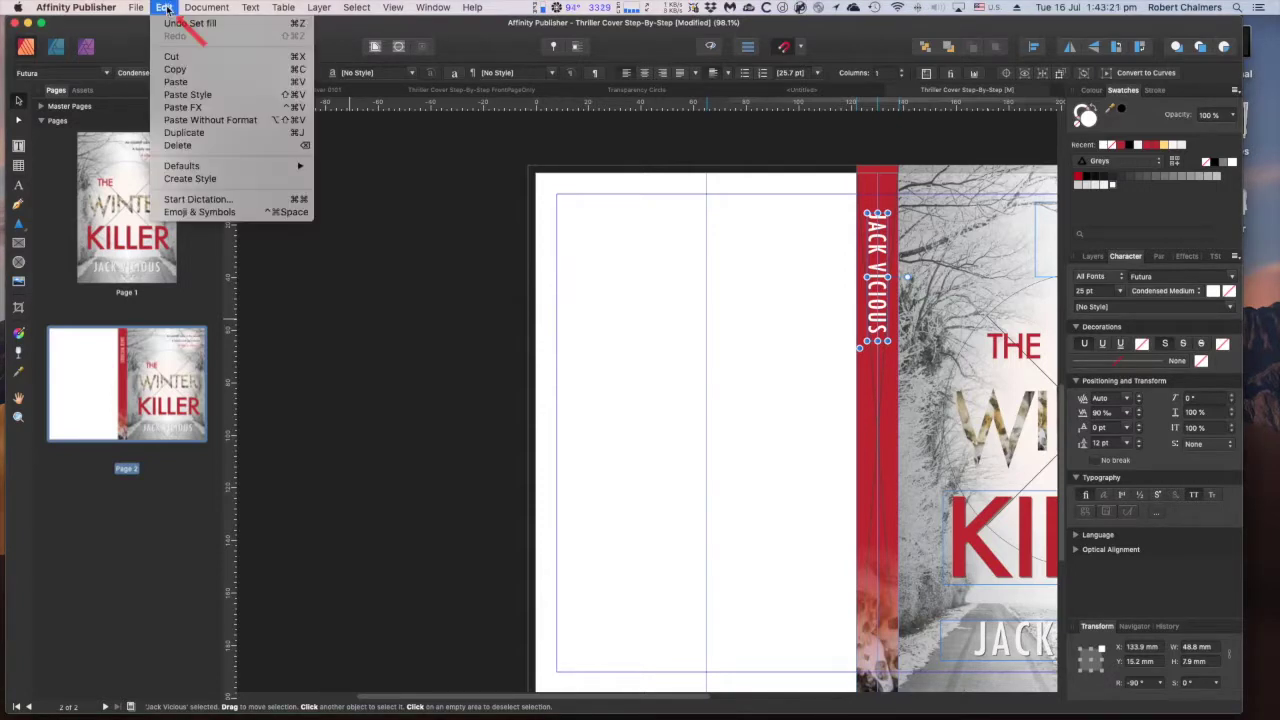
pyautogui.click(185, 83)
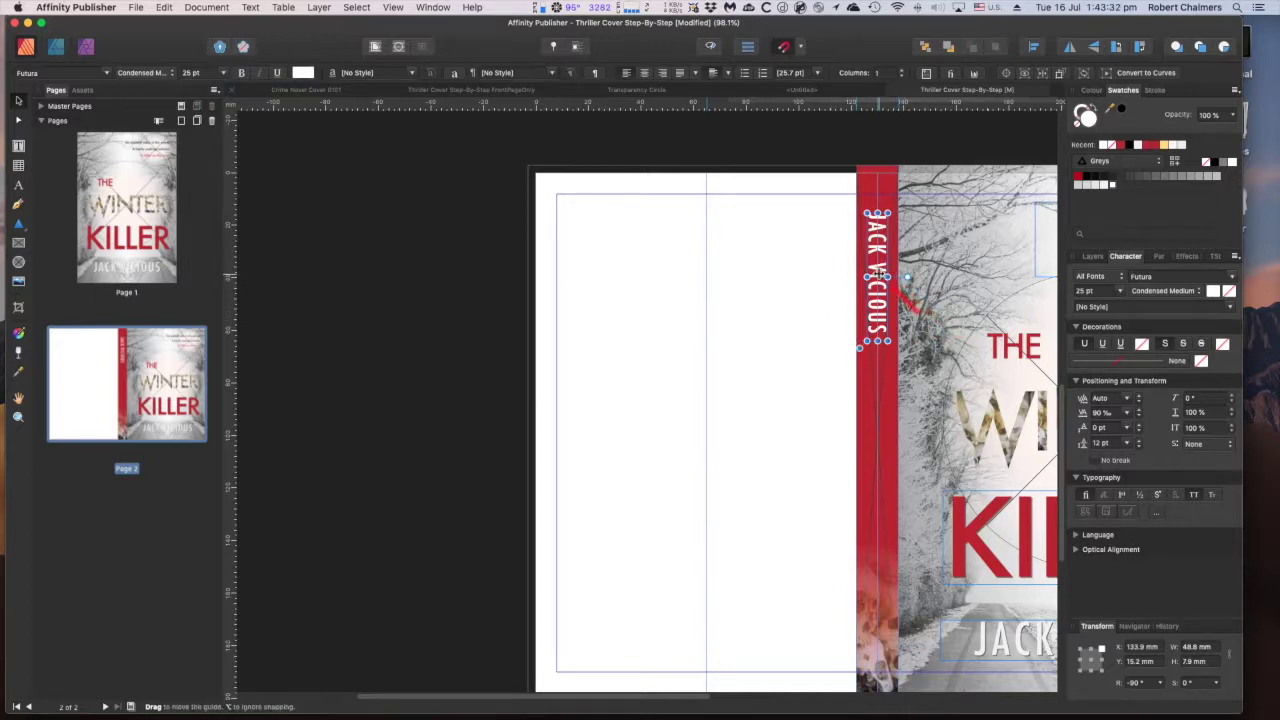
pyautogui.moveTo(875, 285); pyautogui.dragTo(877, 422)
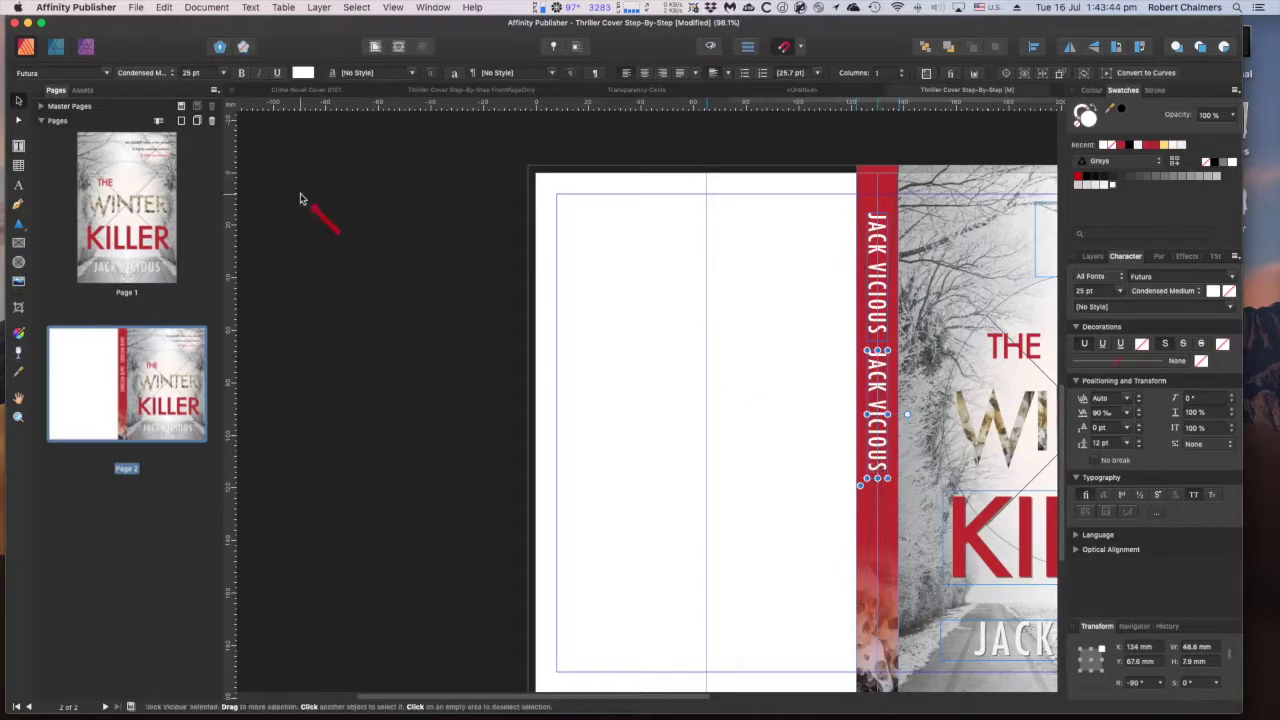
# Replace the copied spine text with WINTER KILLER and lengthen its frame to about 51.2 mm to fit the title
pyautogui.click(20, 146)
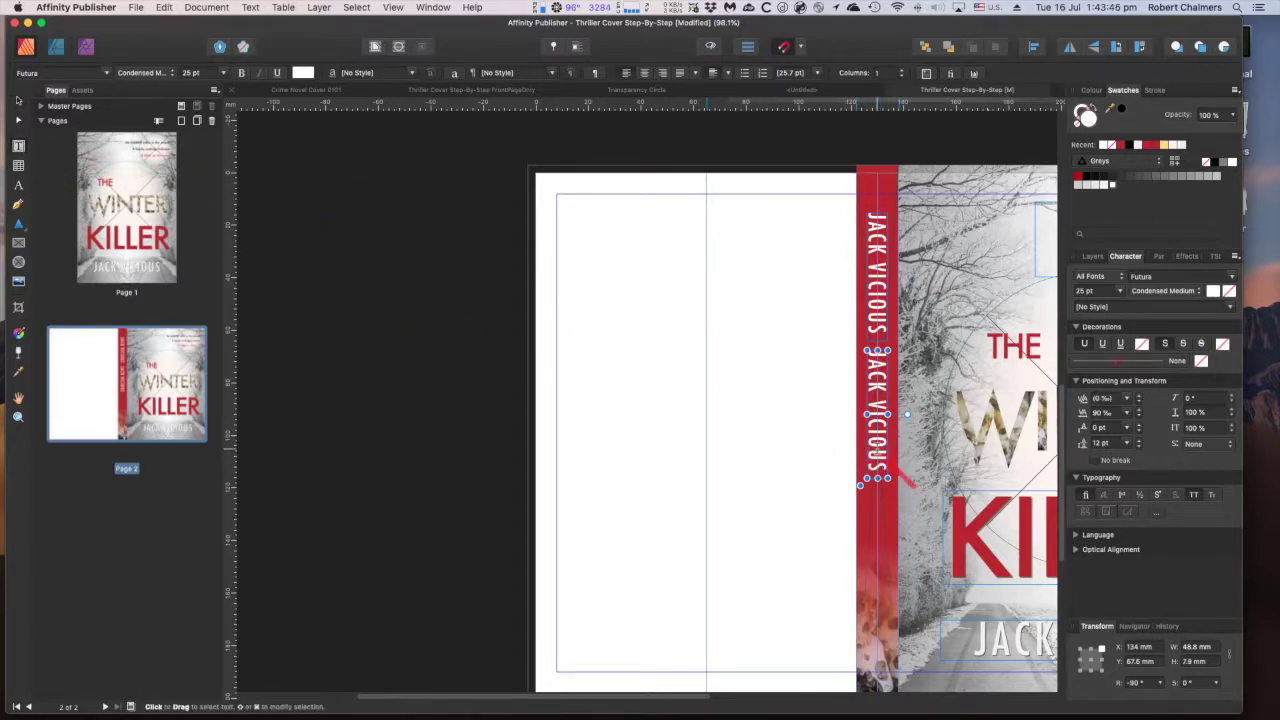
pyautogui.moveTo(877, 472); pyautogui.dragTo(877, 352)
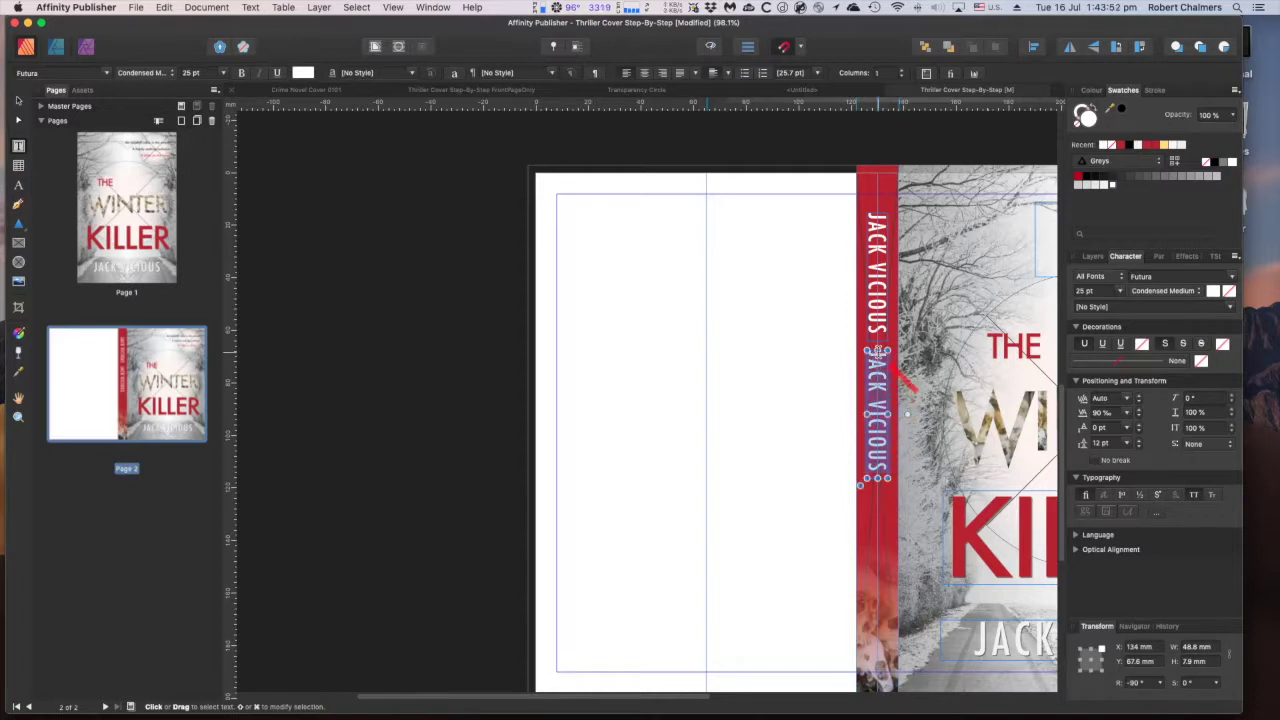
pyautogui.write('WINTER KILLER')
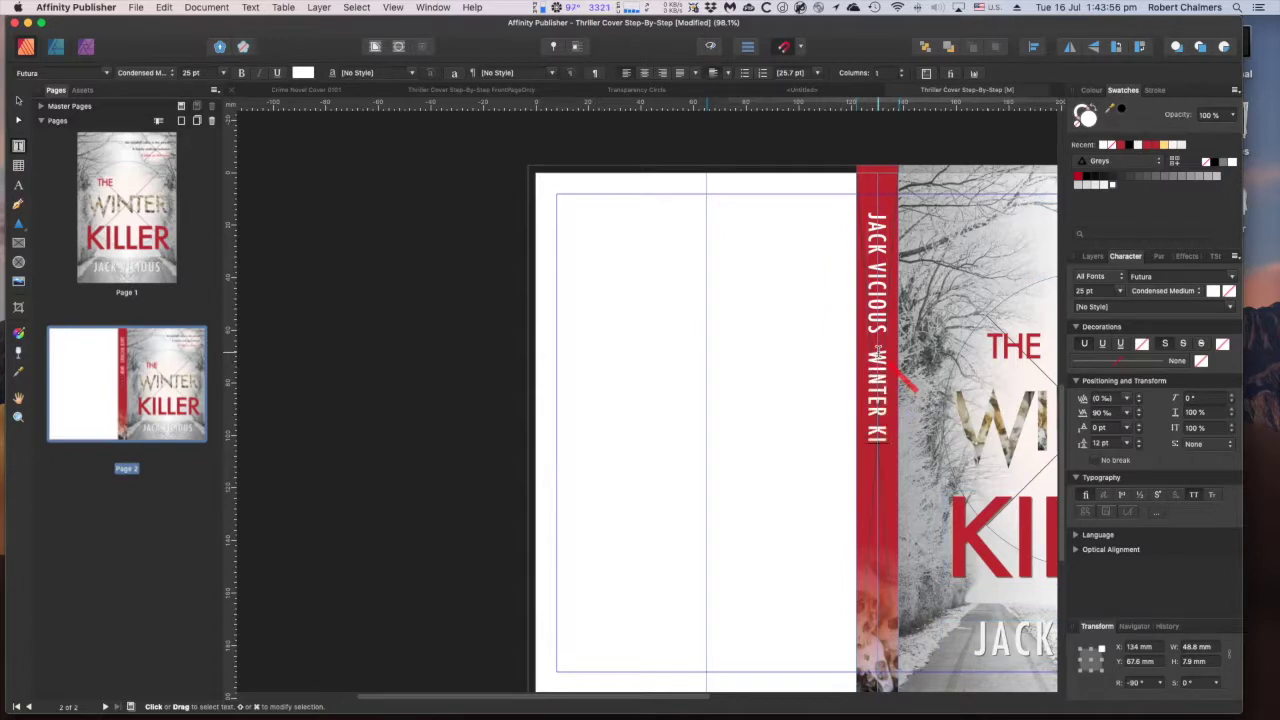
pyautogui.press('Escape')
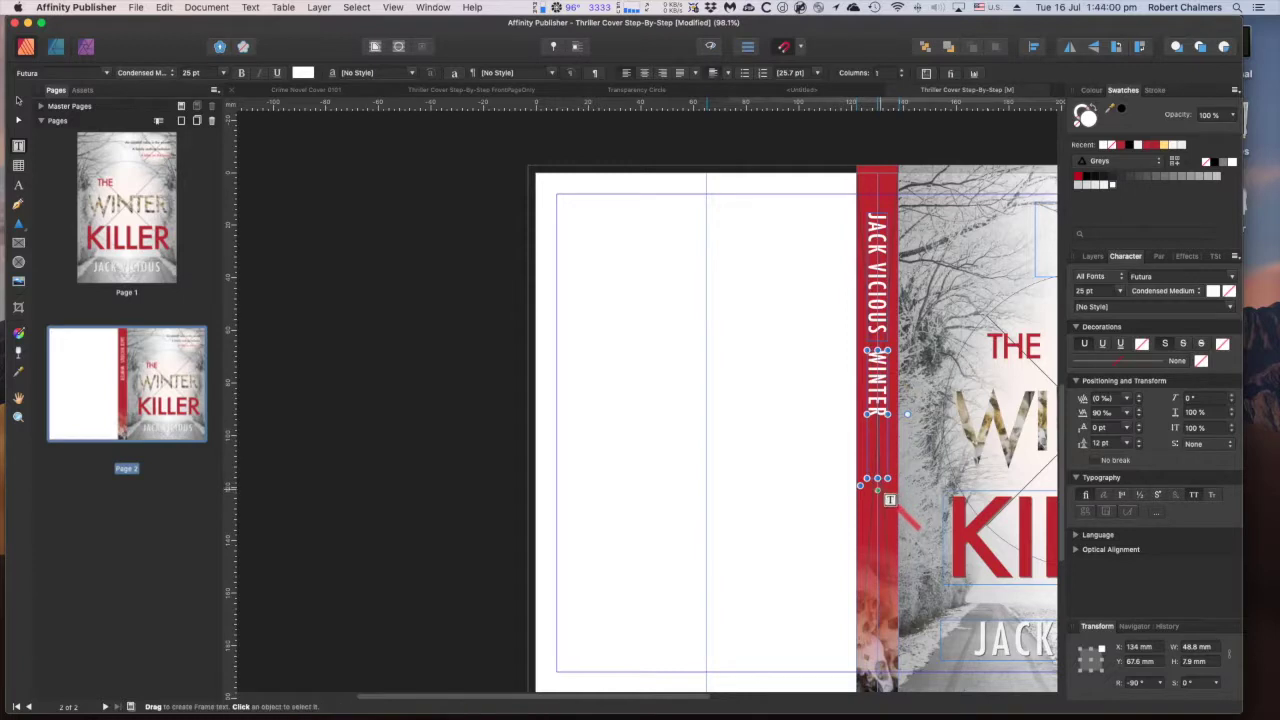
pyautogui.moveTo(877, 479); pyautogui.dragTo(877, 484)
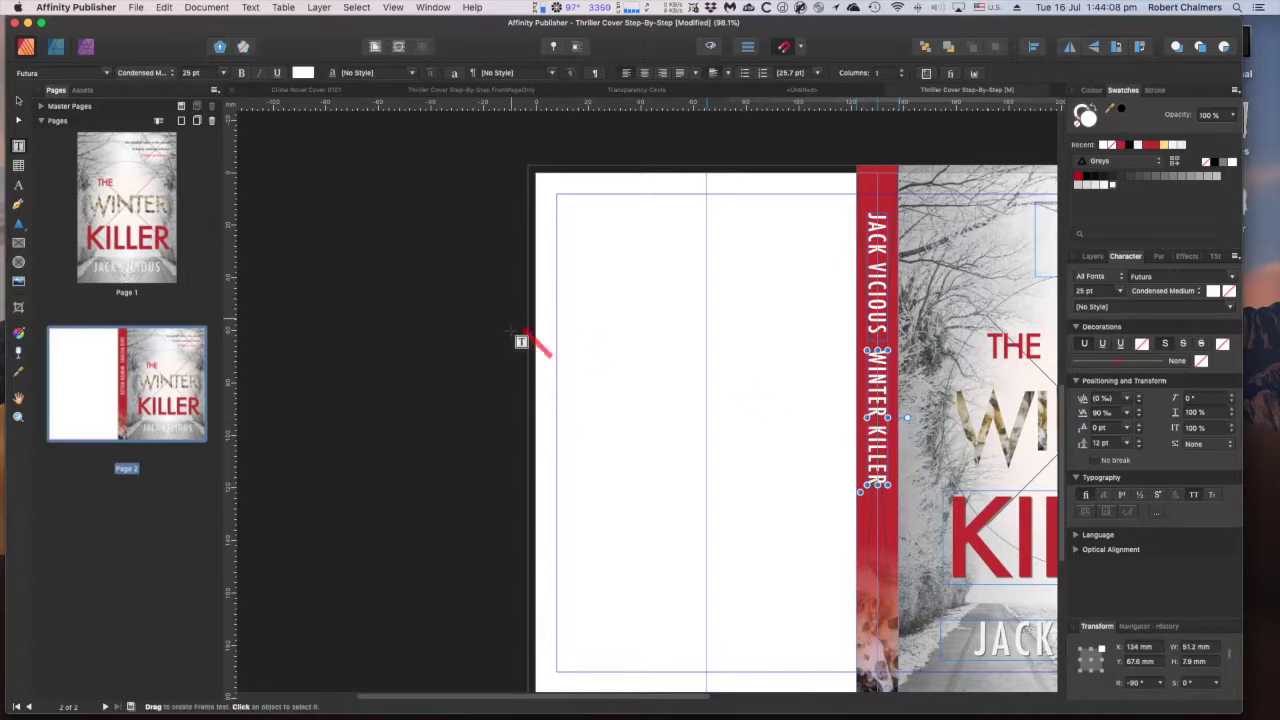
# Move the WINTER KILLER text down the spine's centre guide to about Y 99 mm and save the document
pyautogui.click(18, 103)
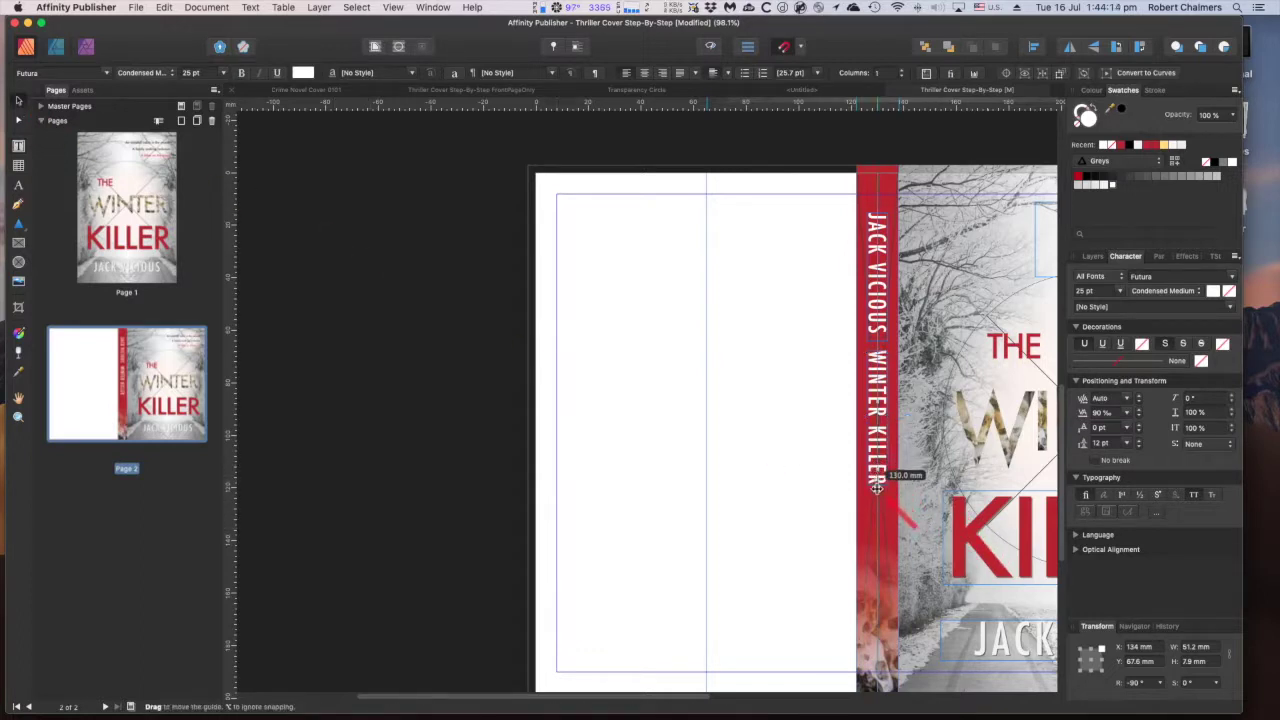
pyautogui.moveTo(875, 438); pyautogui.dragTo(873, 494)
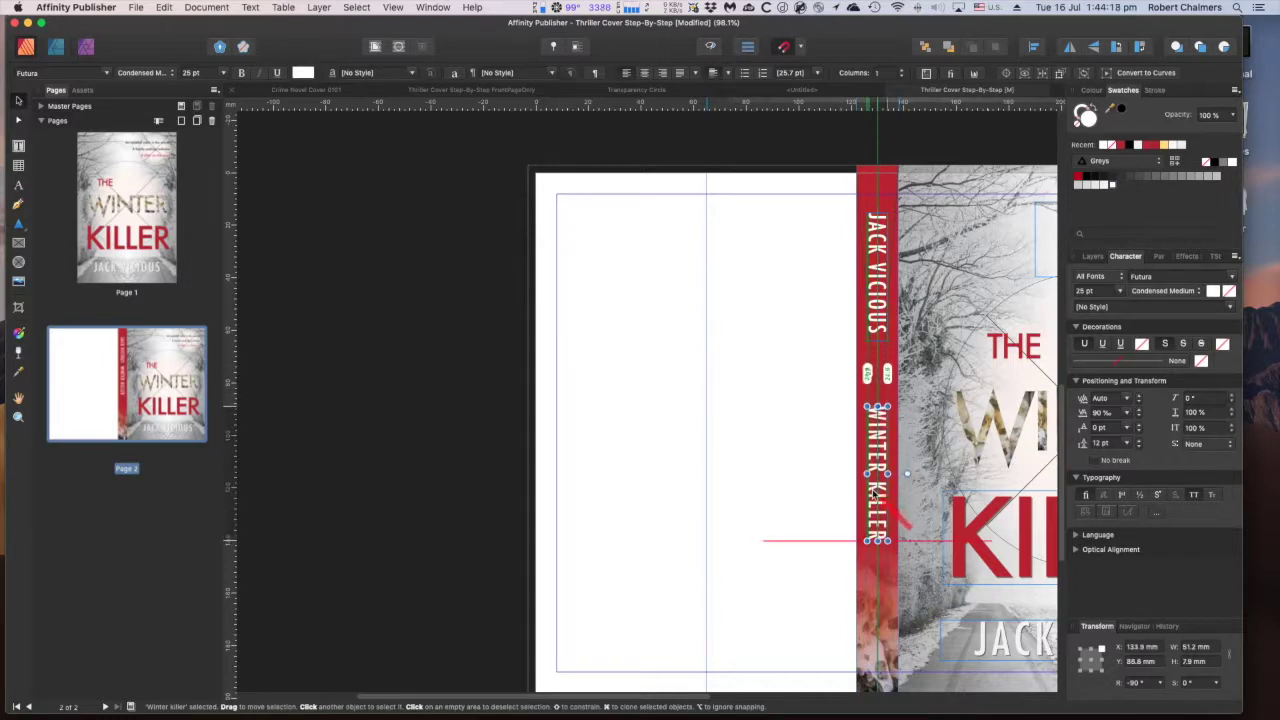
pyautogui.moveTo(873, 494); pyautogui.dragTo(873, 518)
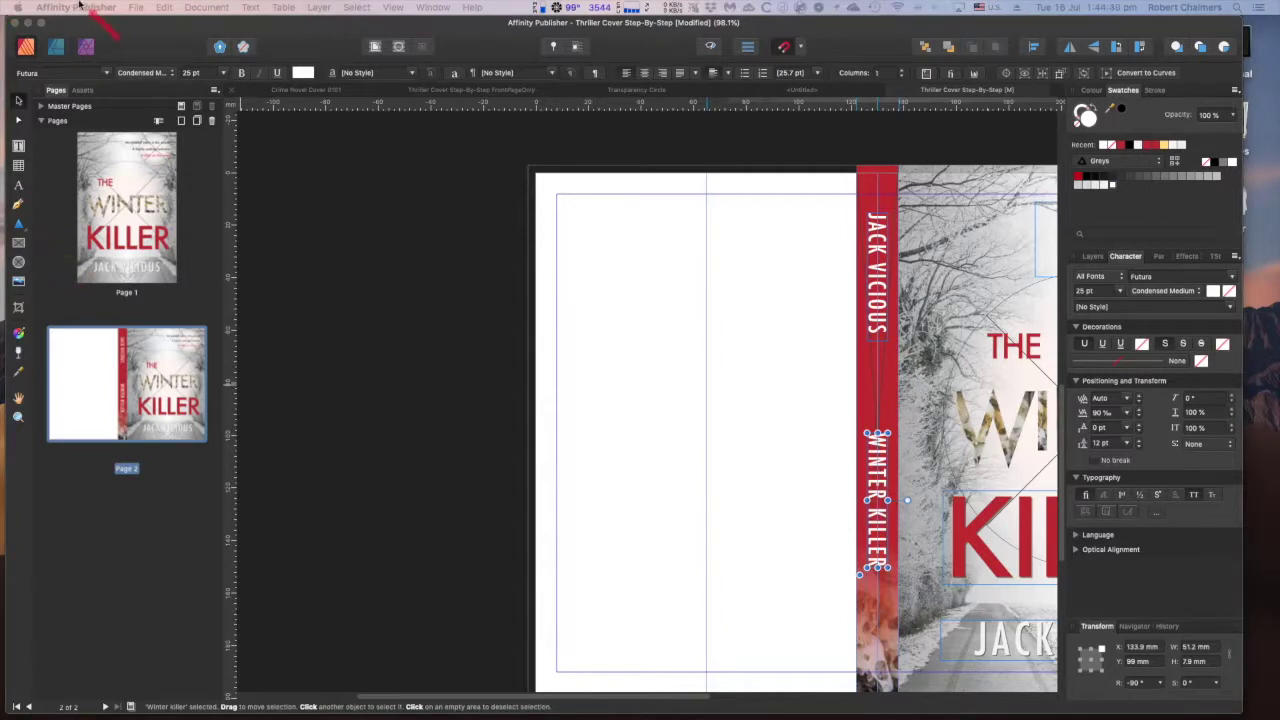
pyautogui.click(140, 9)
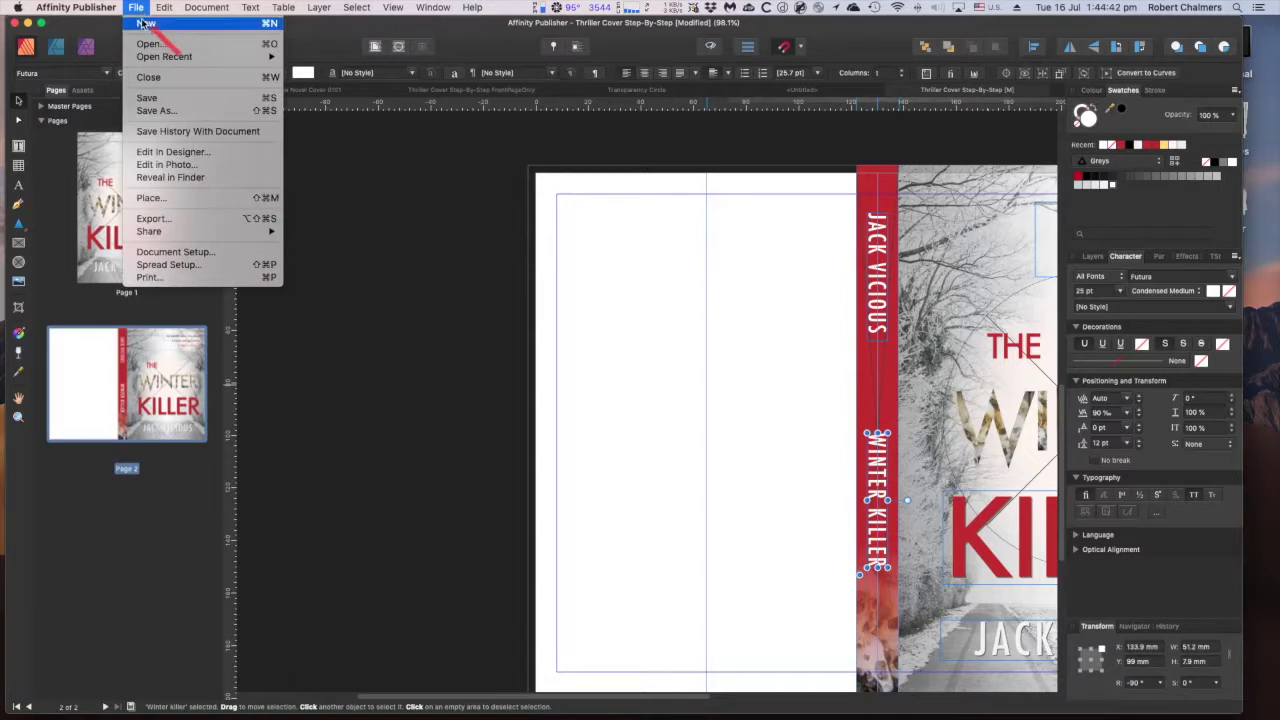
pyautogui.click(158, 98)
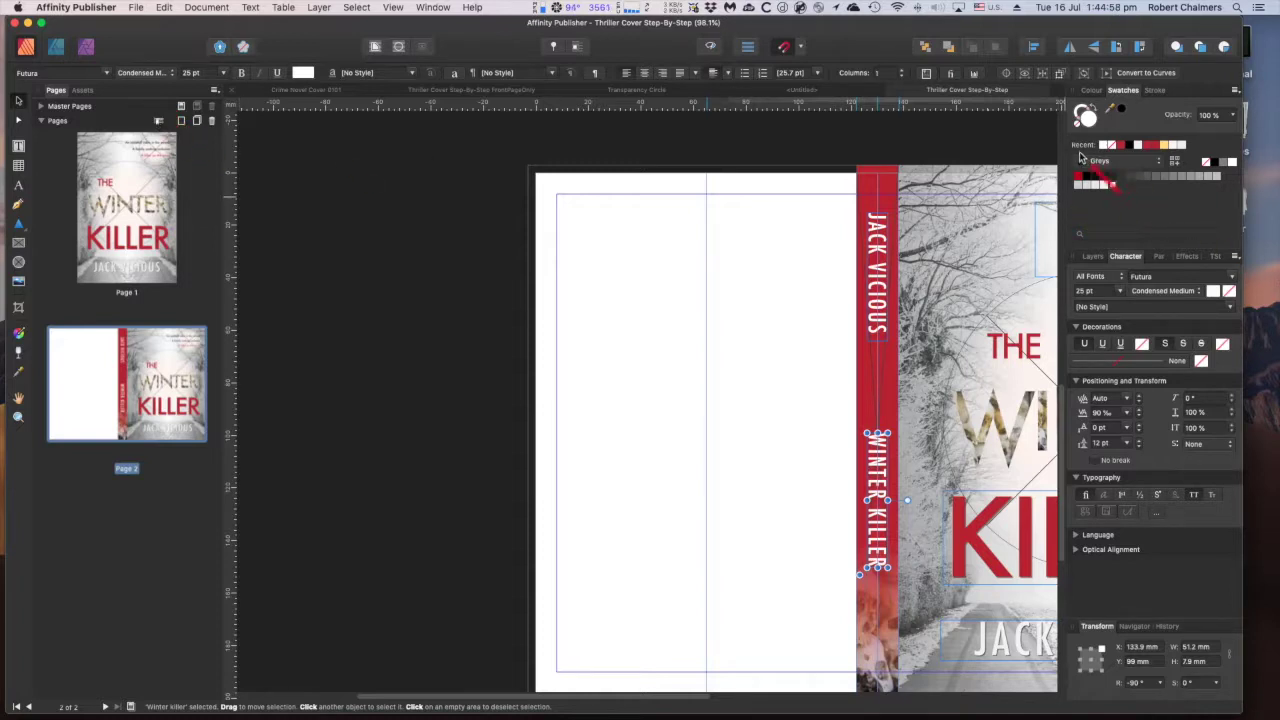
# Lock the WINTER KILLER text object and the whole Typography layer
pyautogui.click(1093, 257)
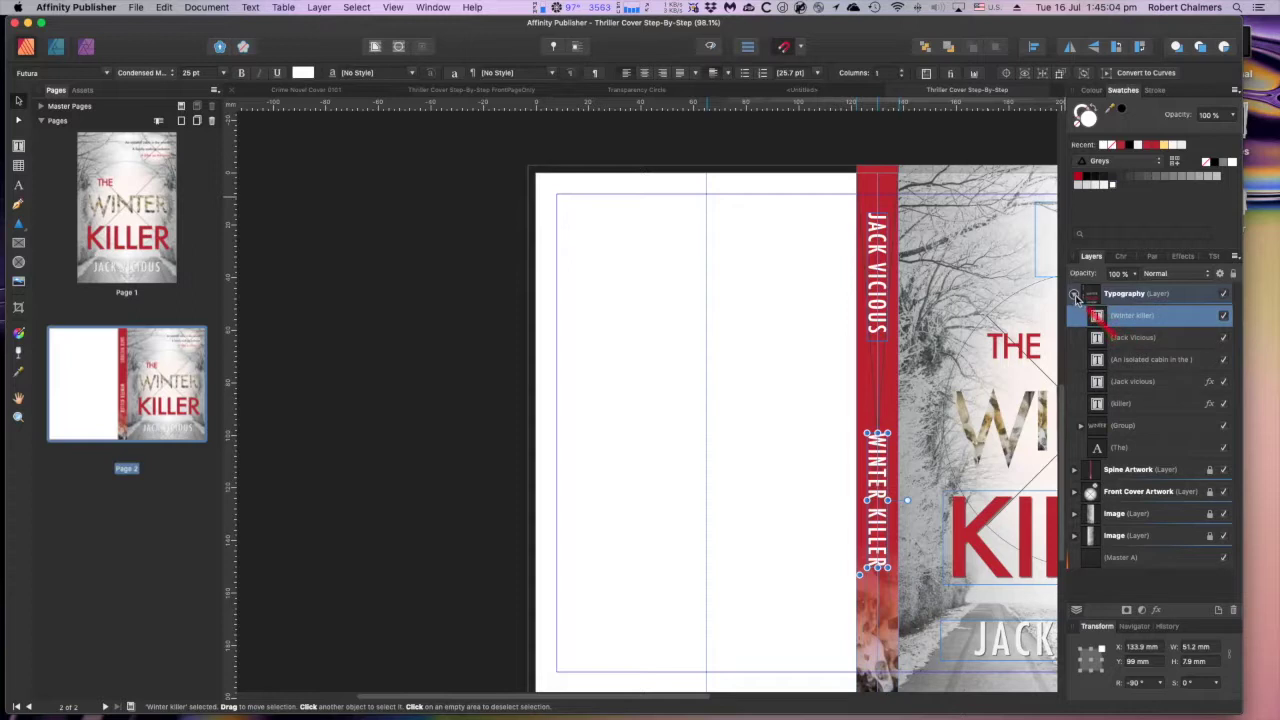
pyautogui.click(1075, 294)
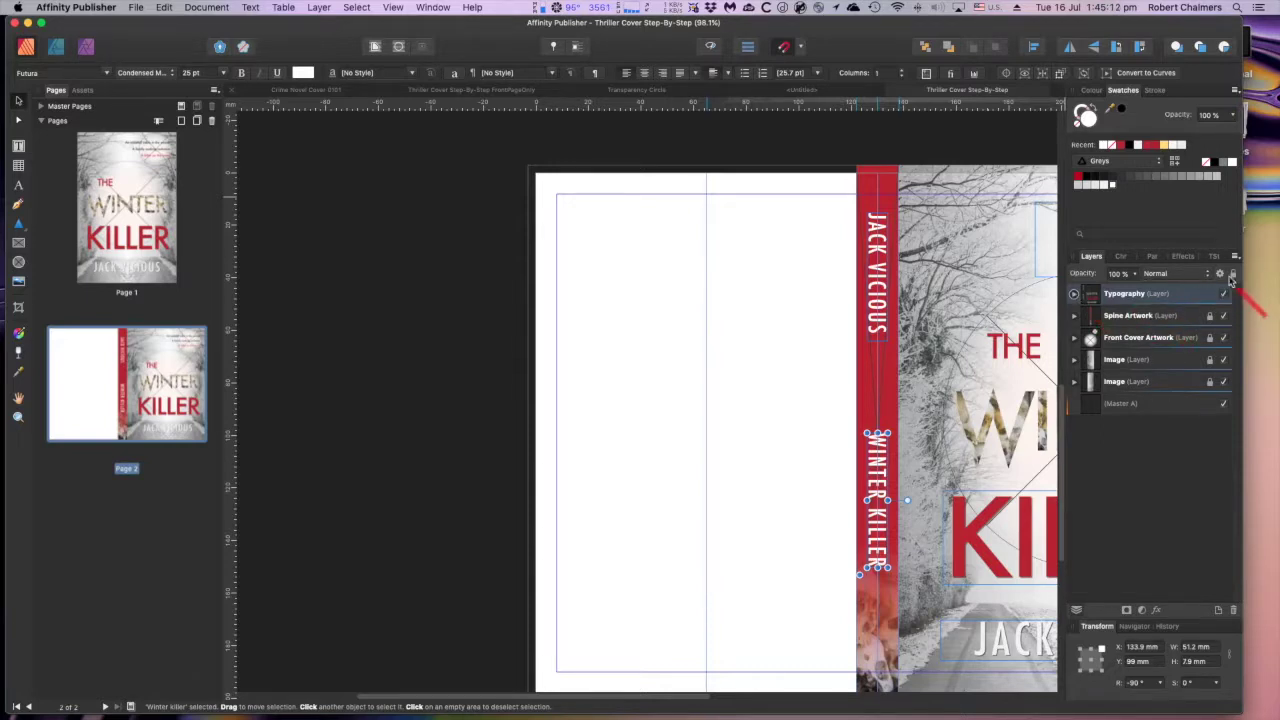
pyautogui.click(1233, 274)
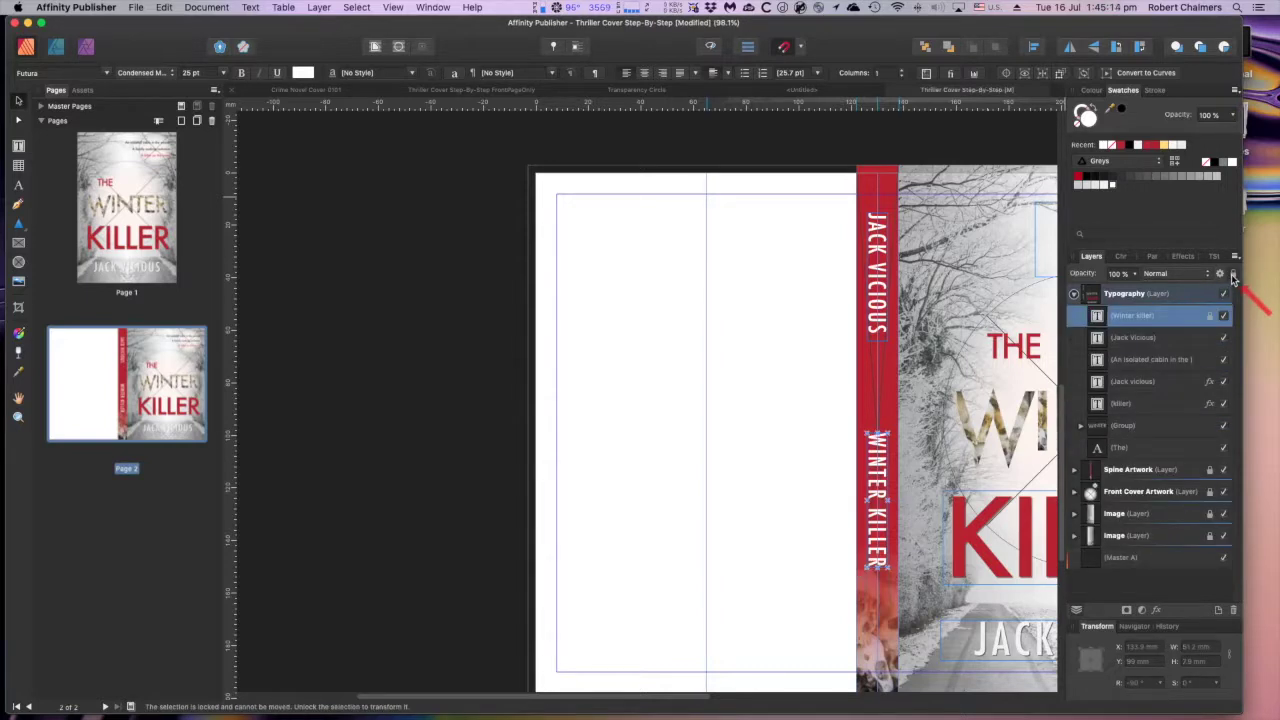
pyautogui.click(1230, 293)
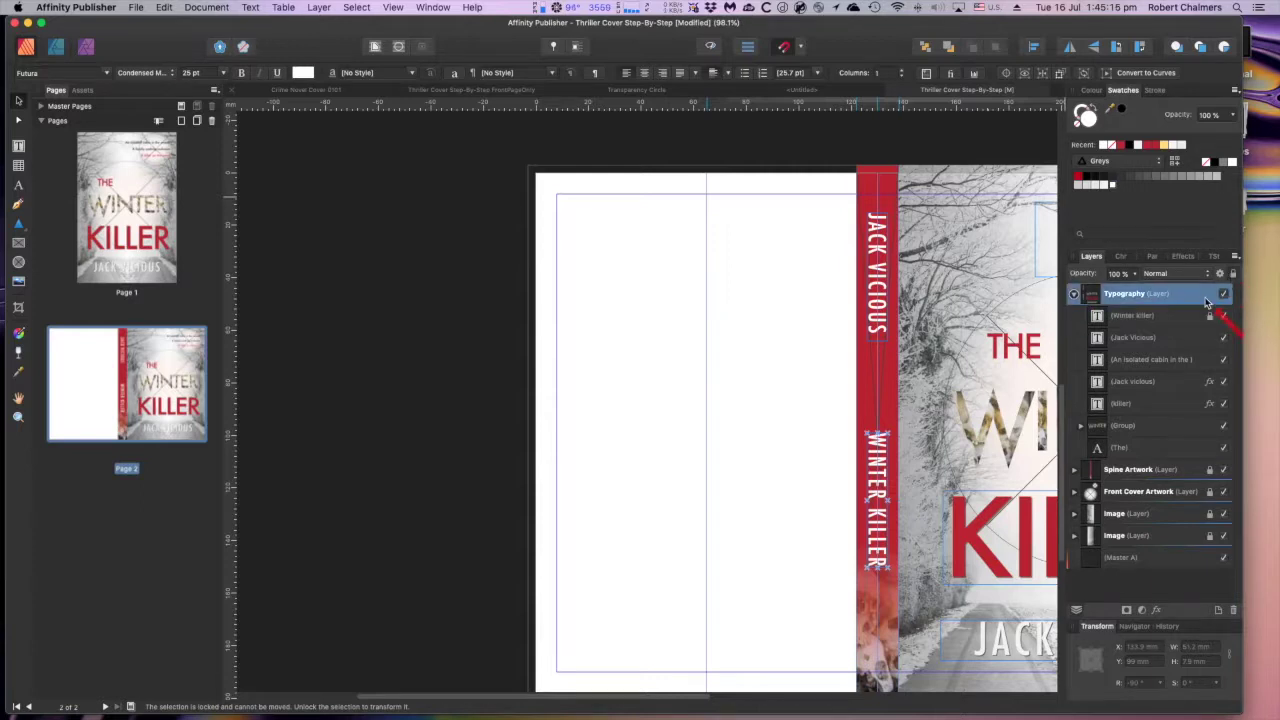
pyautogui.click(1233, 274)
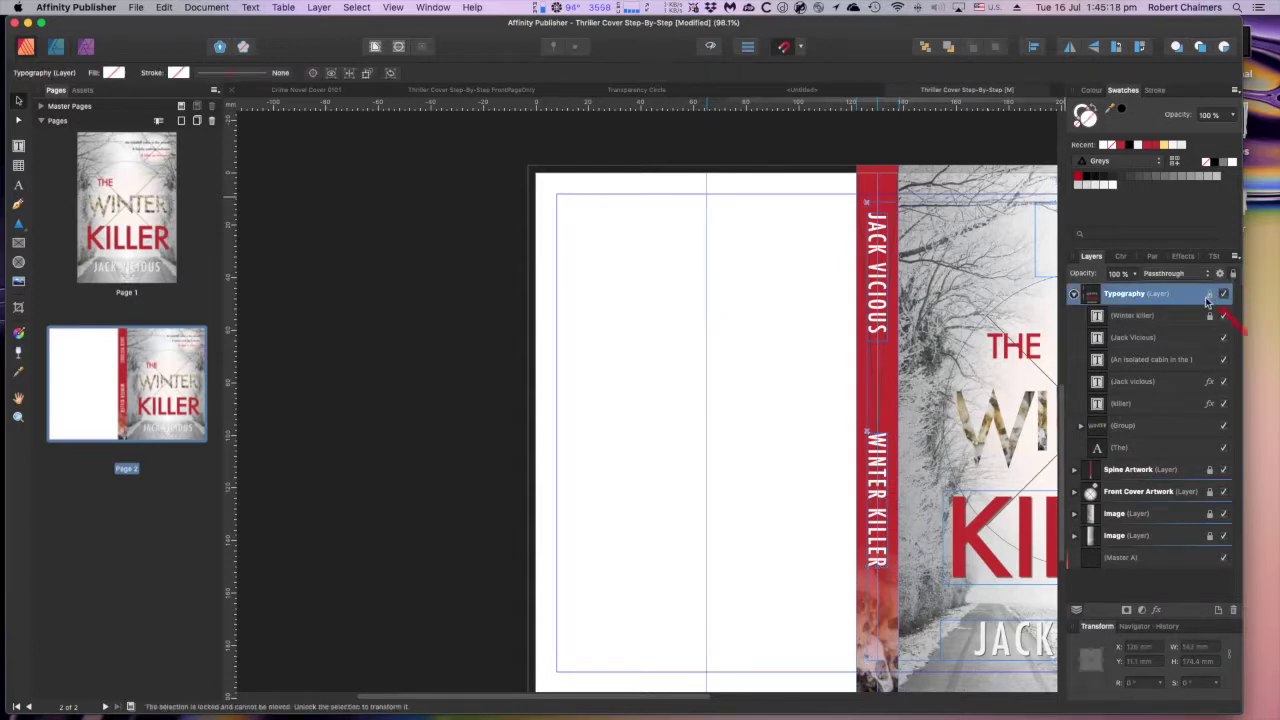
# Collapse the Typography layer's contents and unlock the upper of the two Image layers
pyautogui.click(1074, 296)
pyautogui.click(1074, 295)
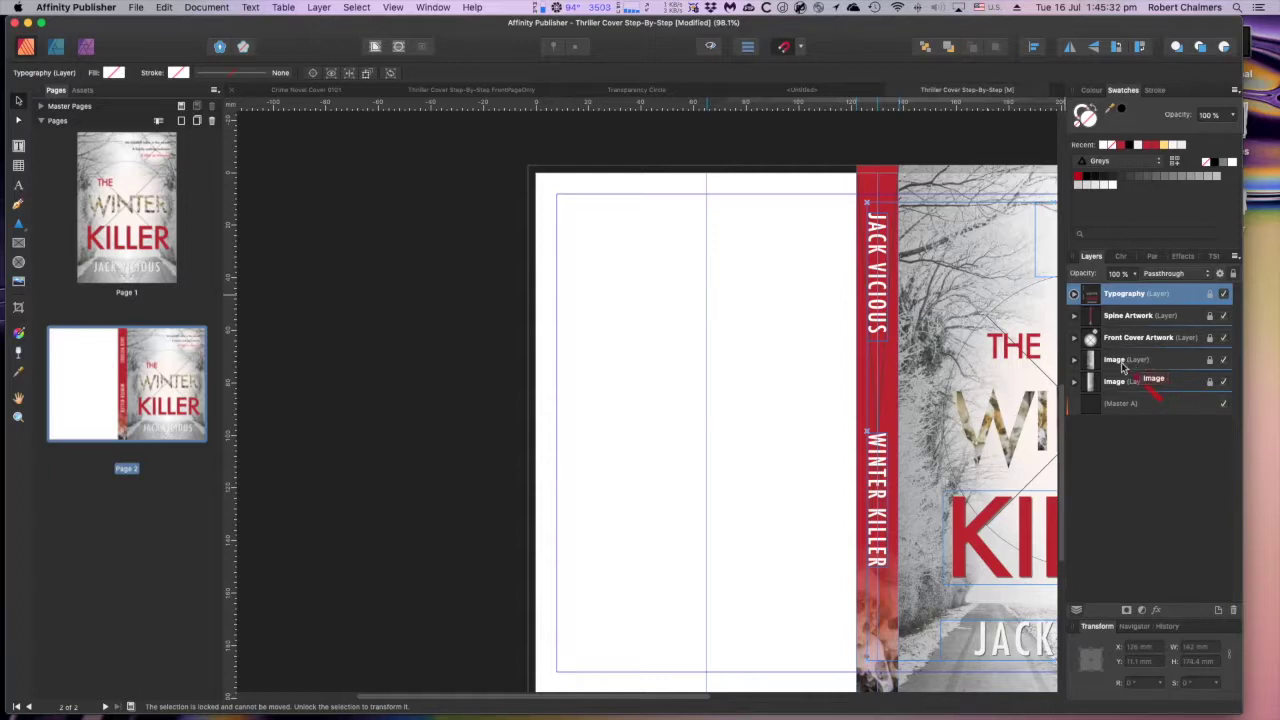
pyautogui.click(1076, 383)
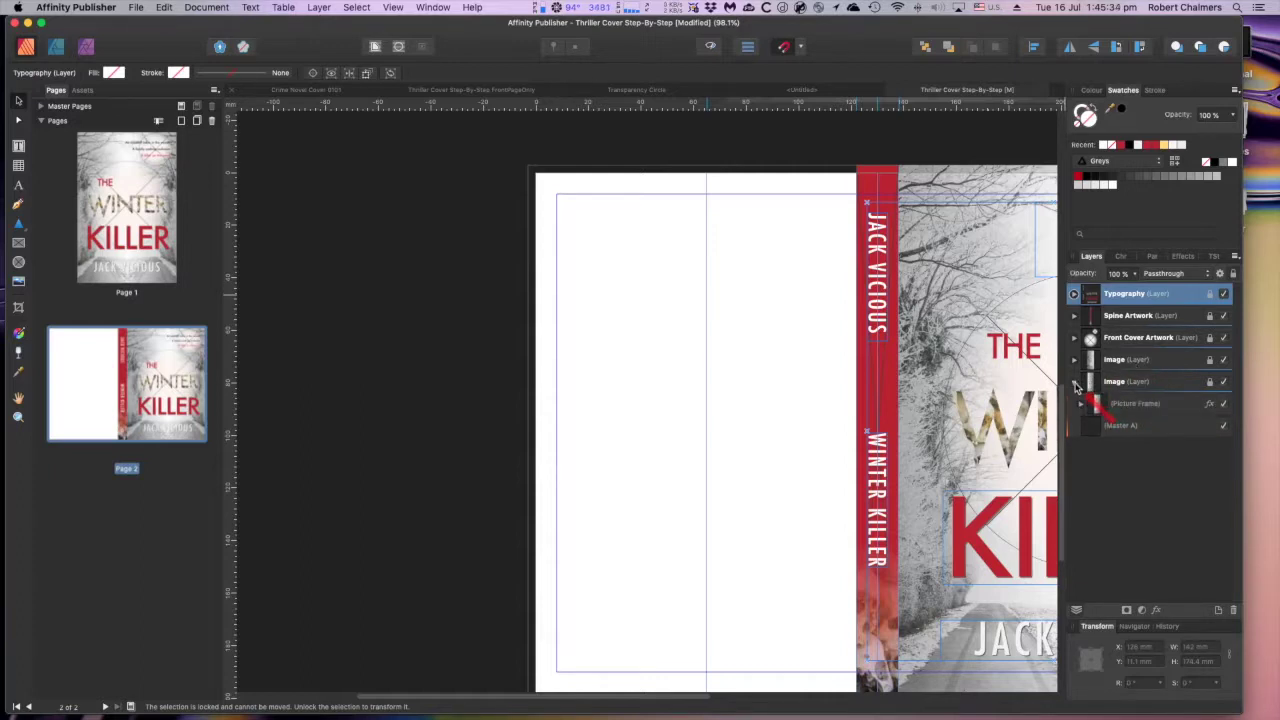
pyautogui.click(1076, 383)
pyautogui.click(1076, 361)
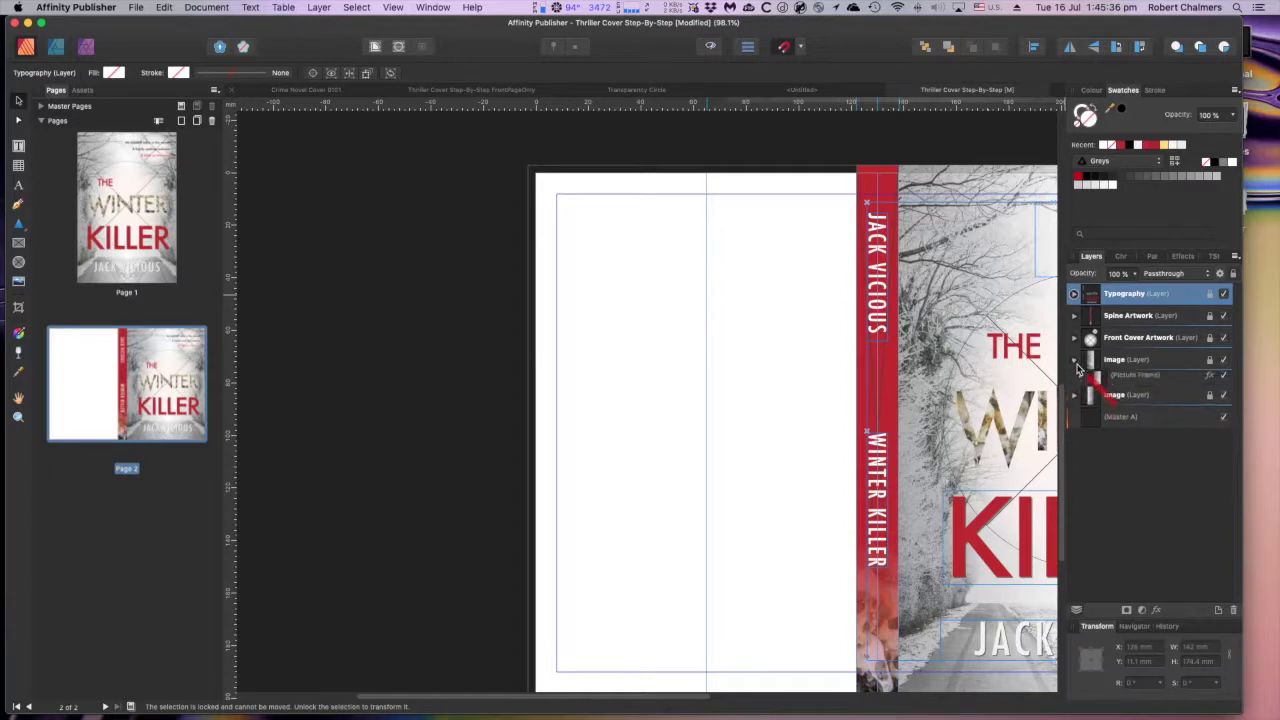
pyautogui.click(1076, 361)
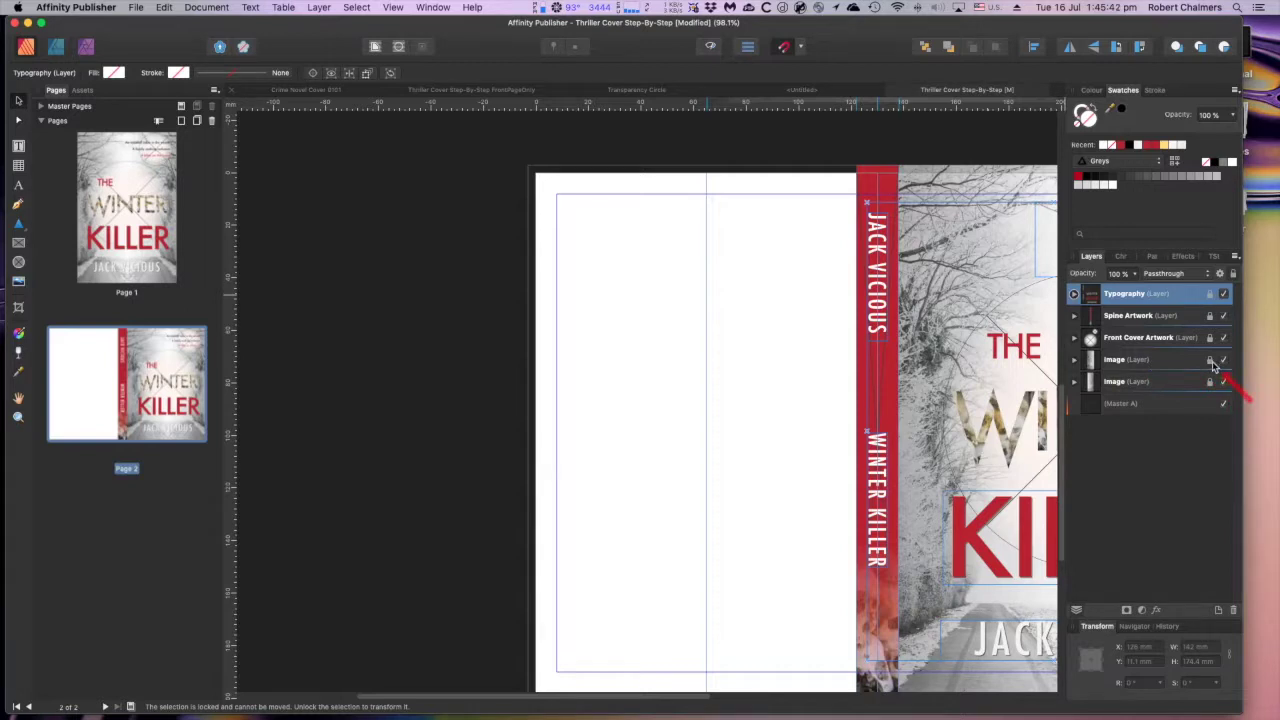
pyautogui.click(1211, 361)
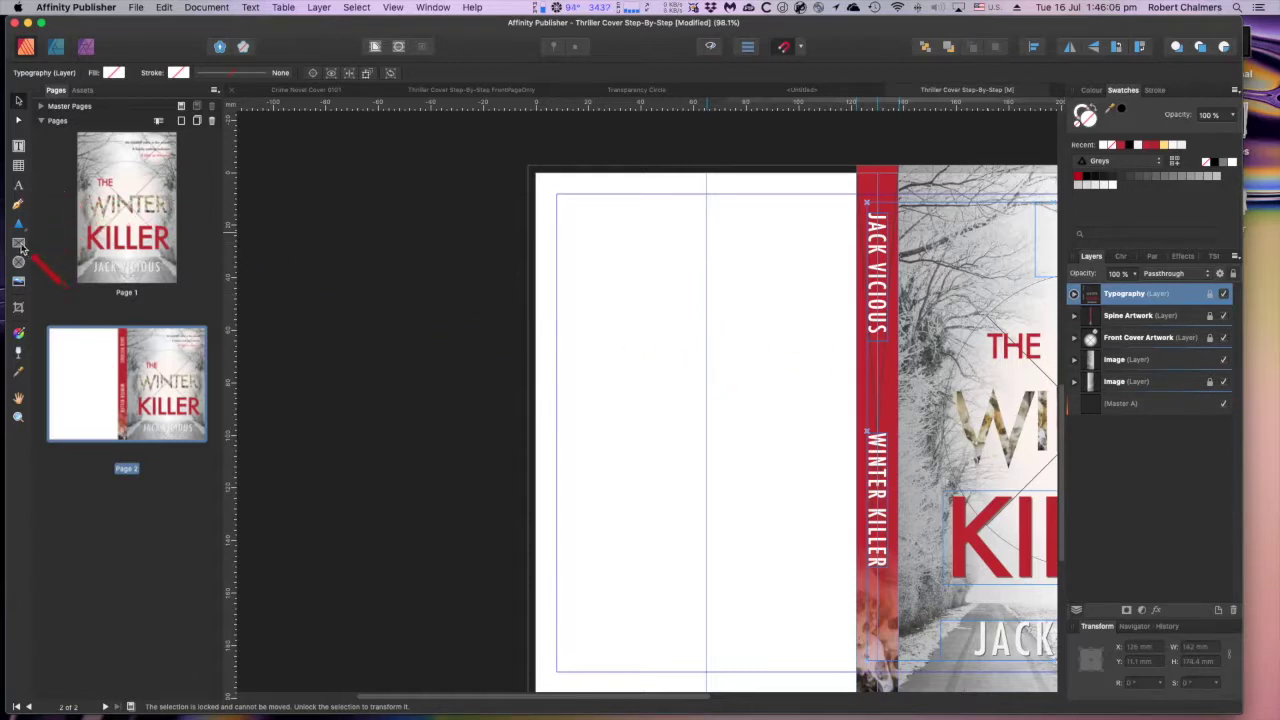
# Draw a rectangular picture frame about 133 × 102 mm over the back cover's upper half, starting at the top-left bleed corner
pyautogui.click(18, 244)
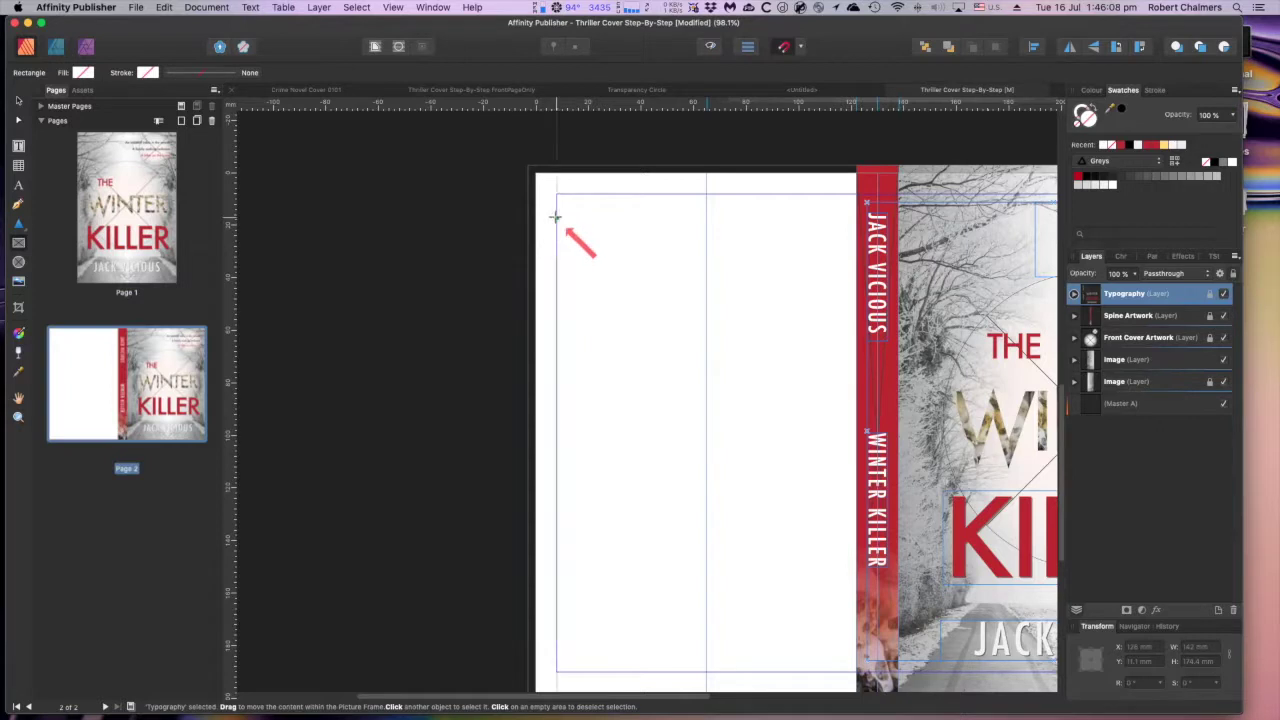
pyautogui.scroll(-1, 557, 199)
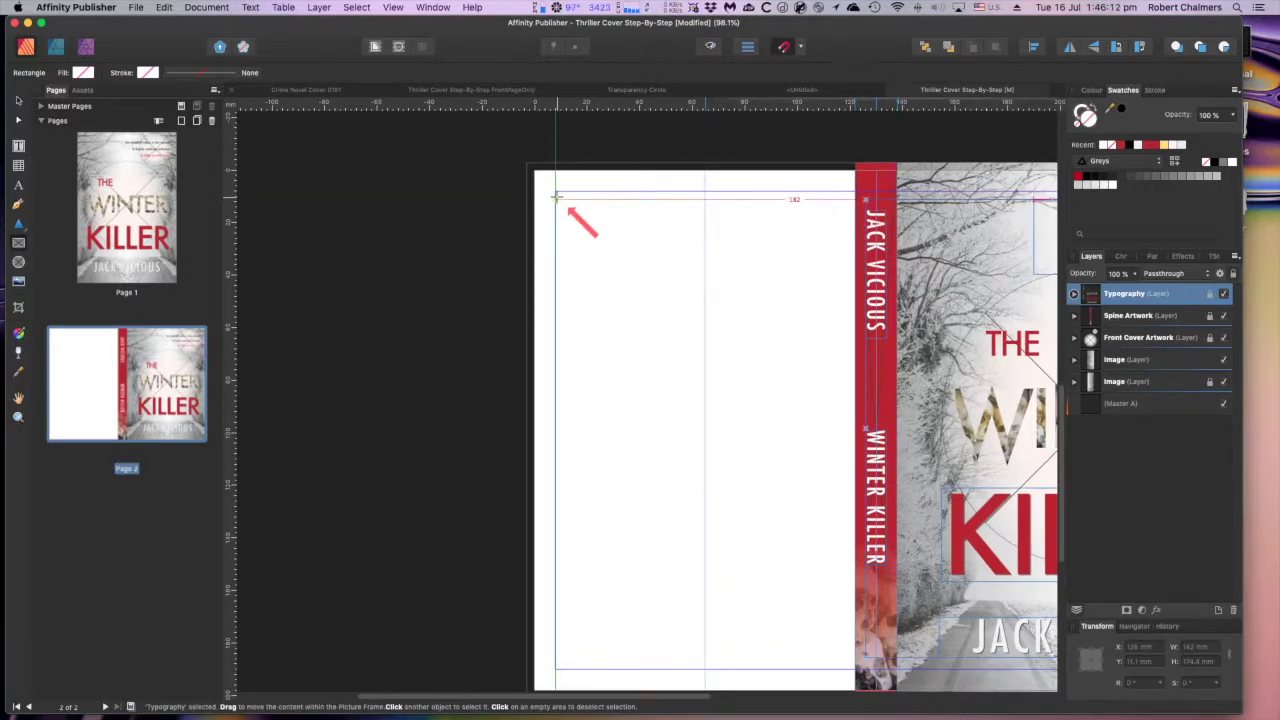
pyautogui.hscroll(-3, 557, 199)
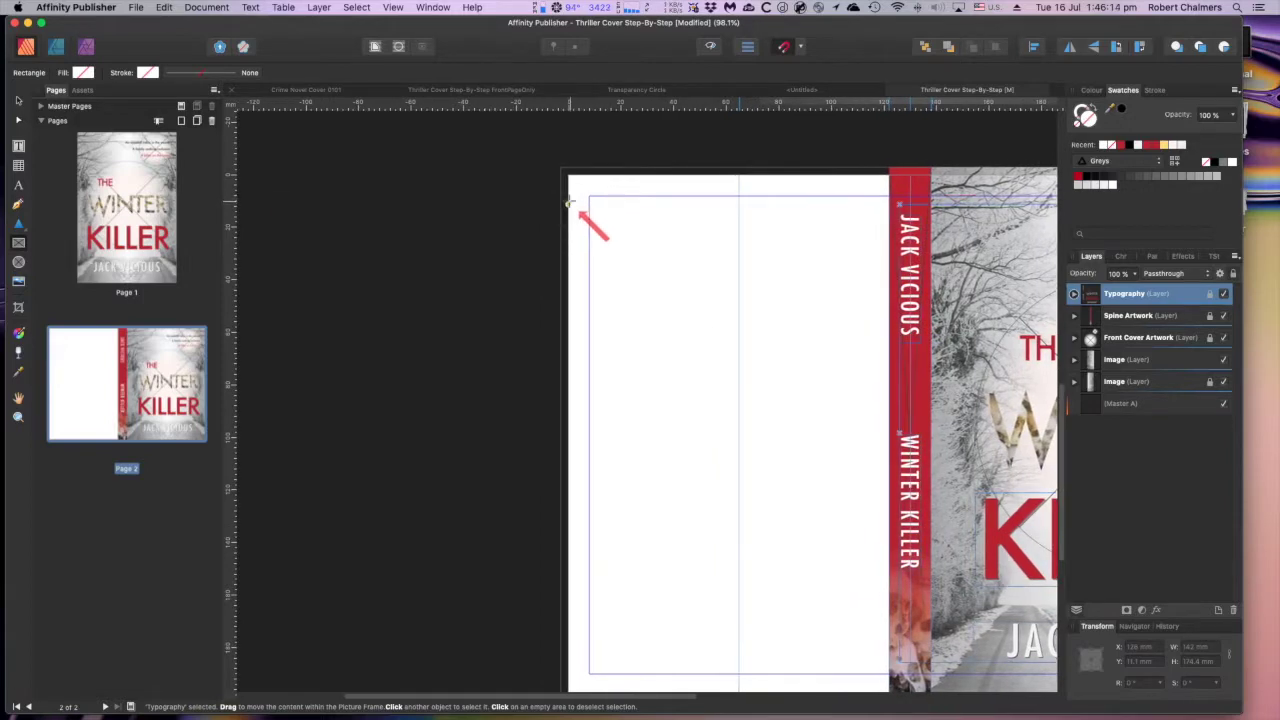
pyautogui.moveTo(568, 172); pyautogui.dragTo(910, 436)
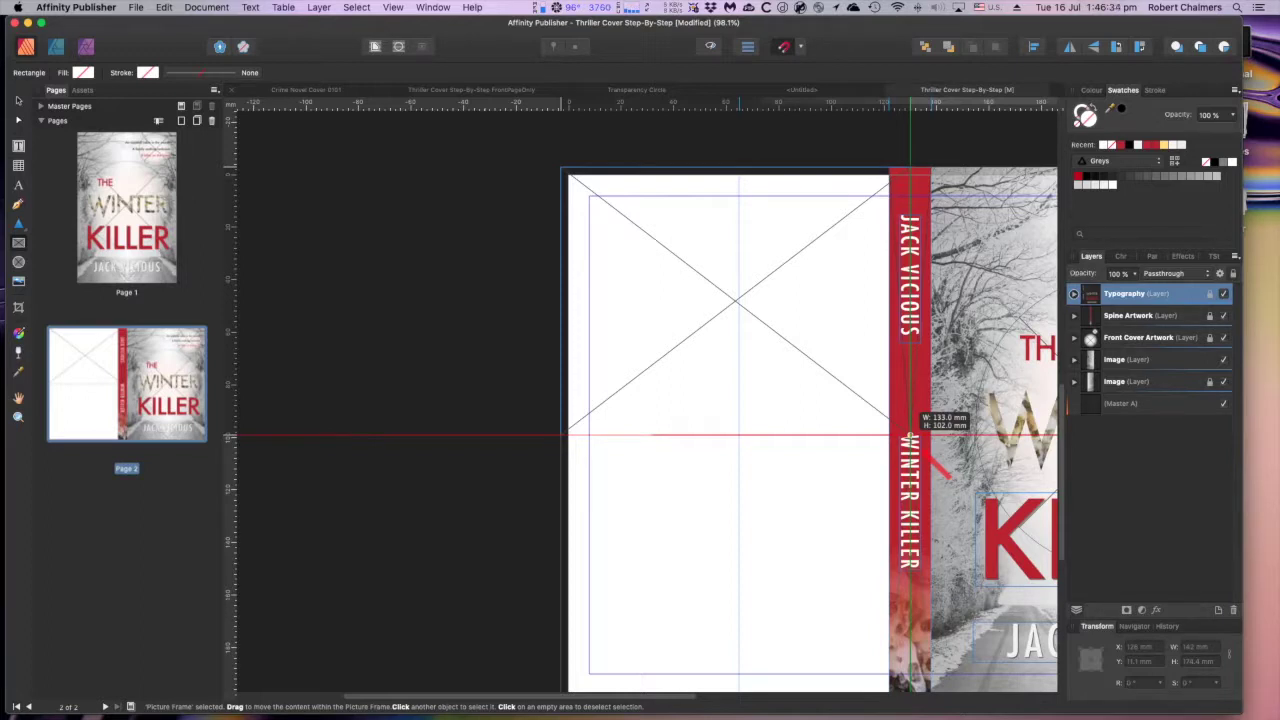
pyautogui.moveTo(910, 436); pyautogui.dragTo(910, 436)
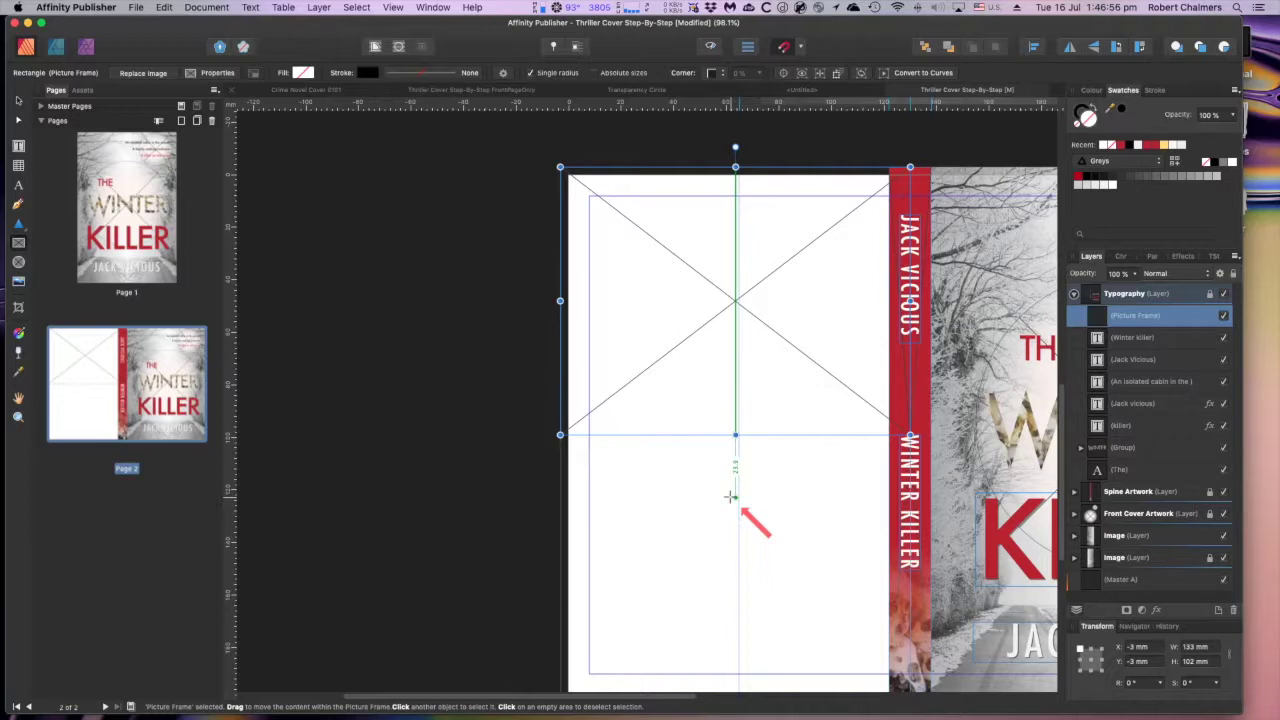
pyautogui.moveTo(731, 497); pyautogui.dragTo(648, 287)
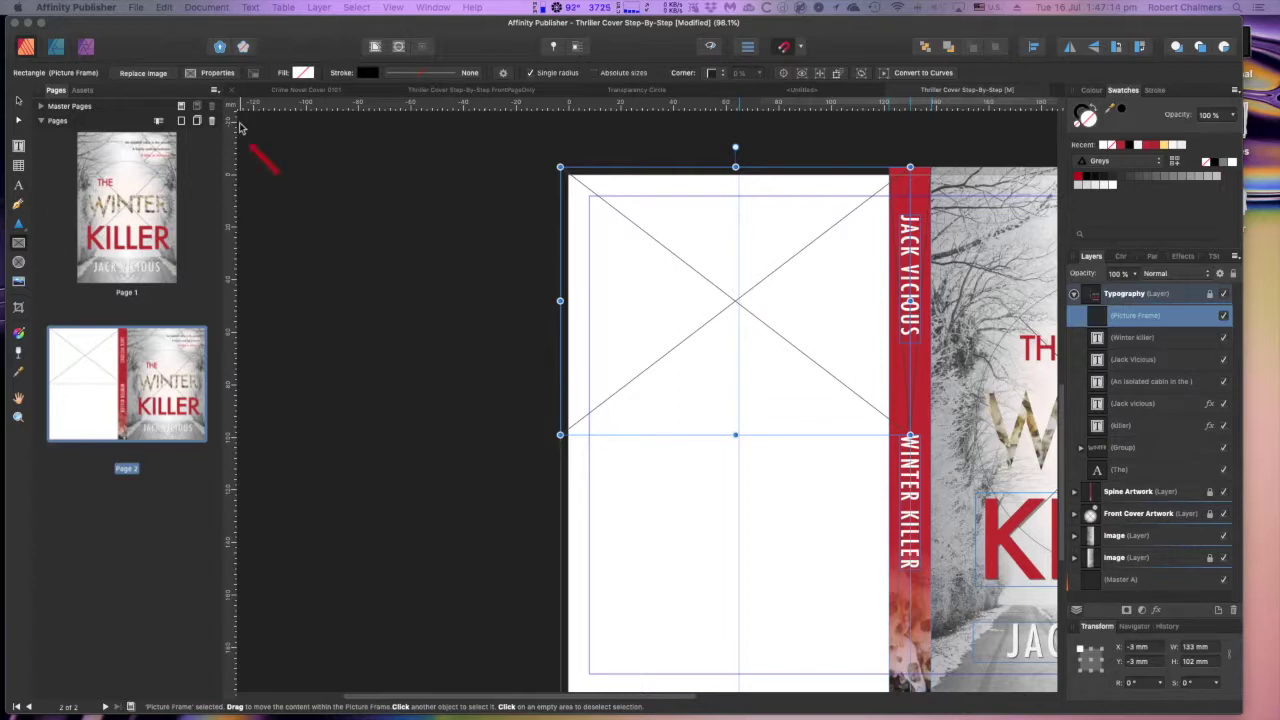
# Place the Unsplash SnowScene.jpg photo in the frame without linking images, and narrow the frame to 125 mm so it meets the spine
pyautogui.click(137, 8)
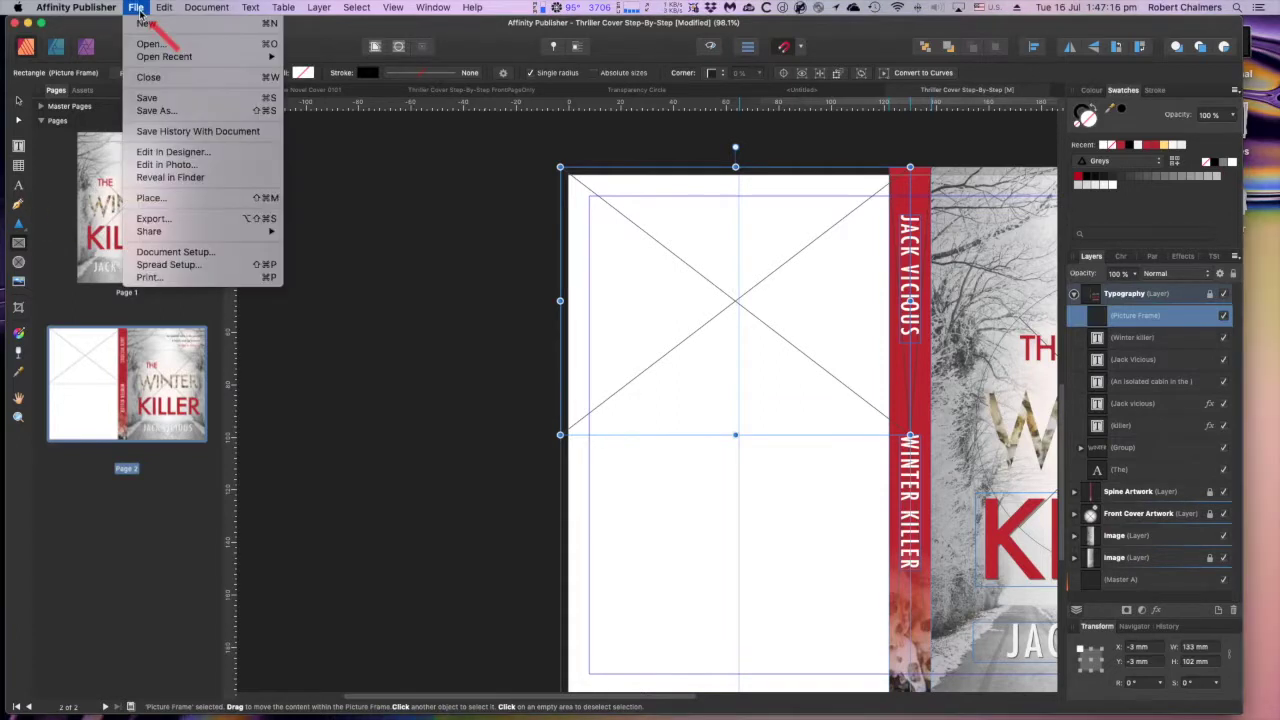
pyautogui.click(170, 198)
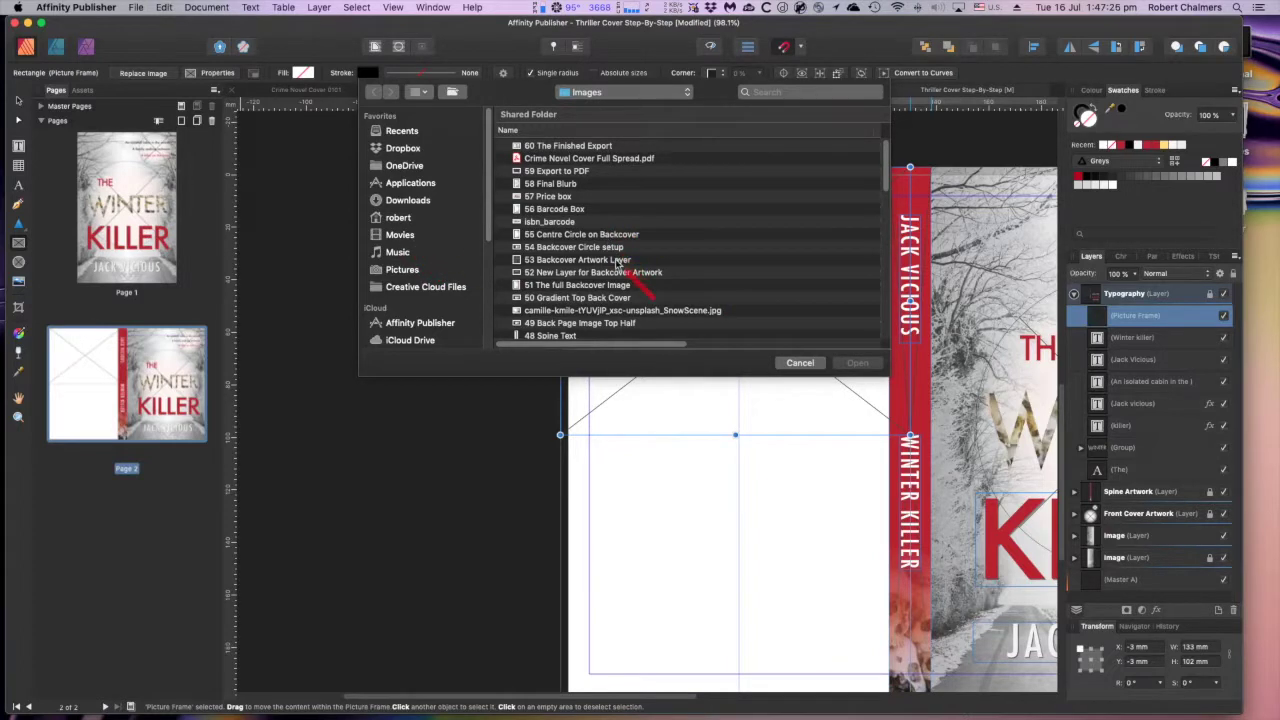
pyautogui.scroll(-2, 640, 285)
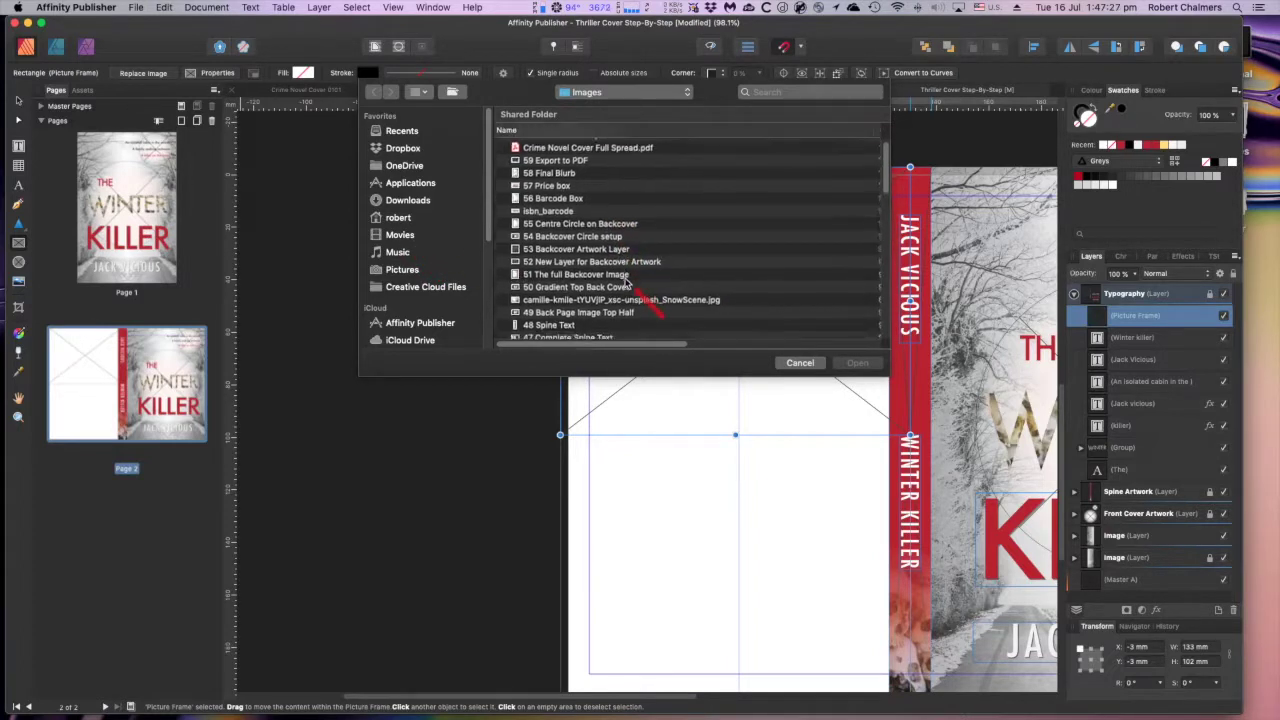
pyautogui.click(689, 297)
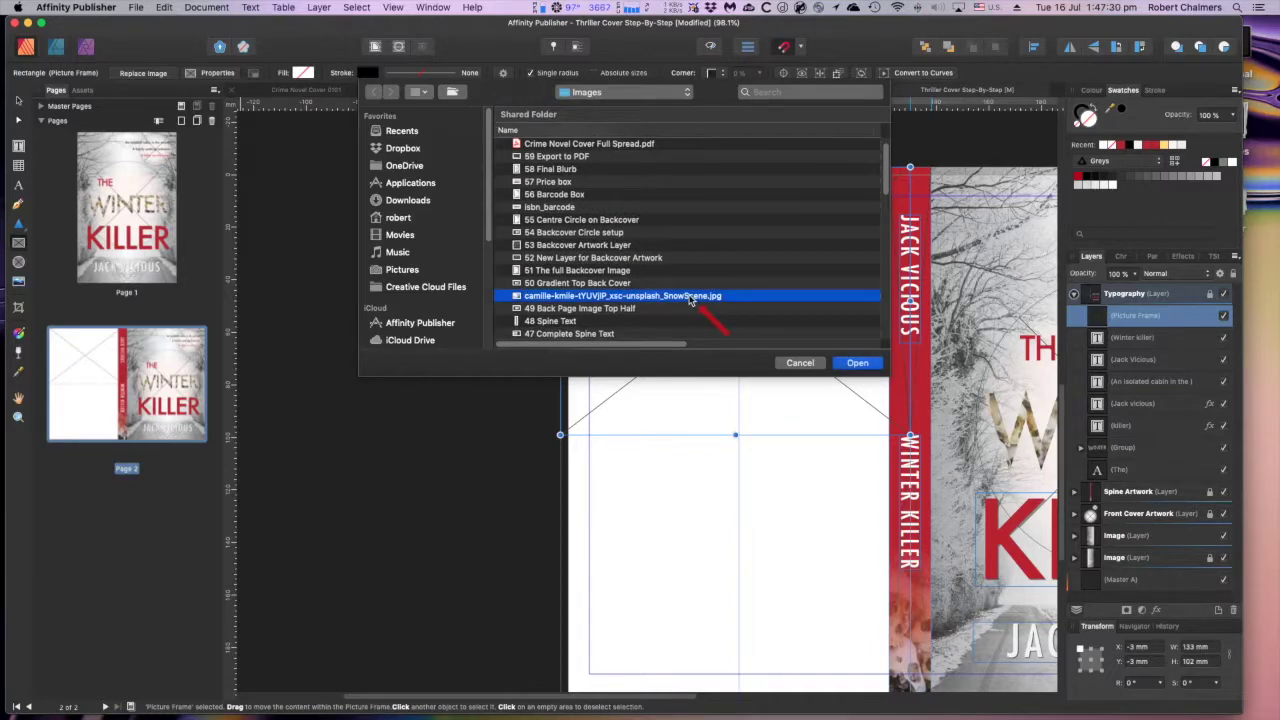
pyautogui.click(856, 363)
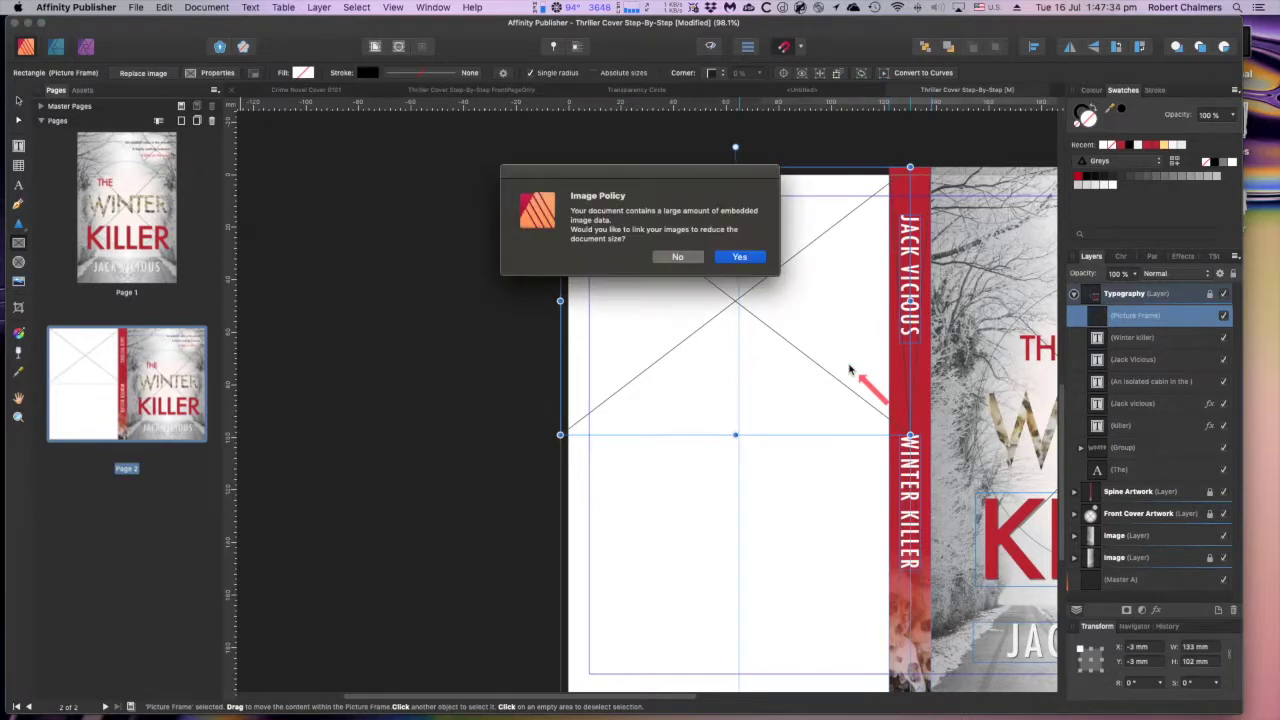
pyautogui.click(670, 257)
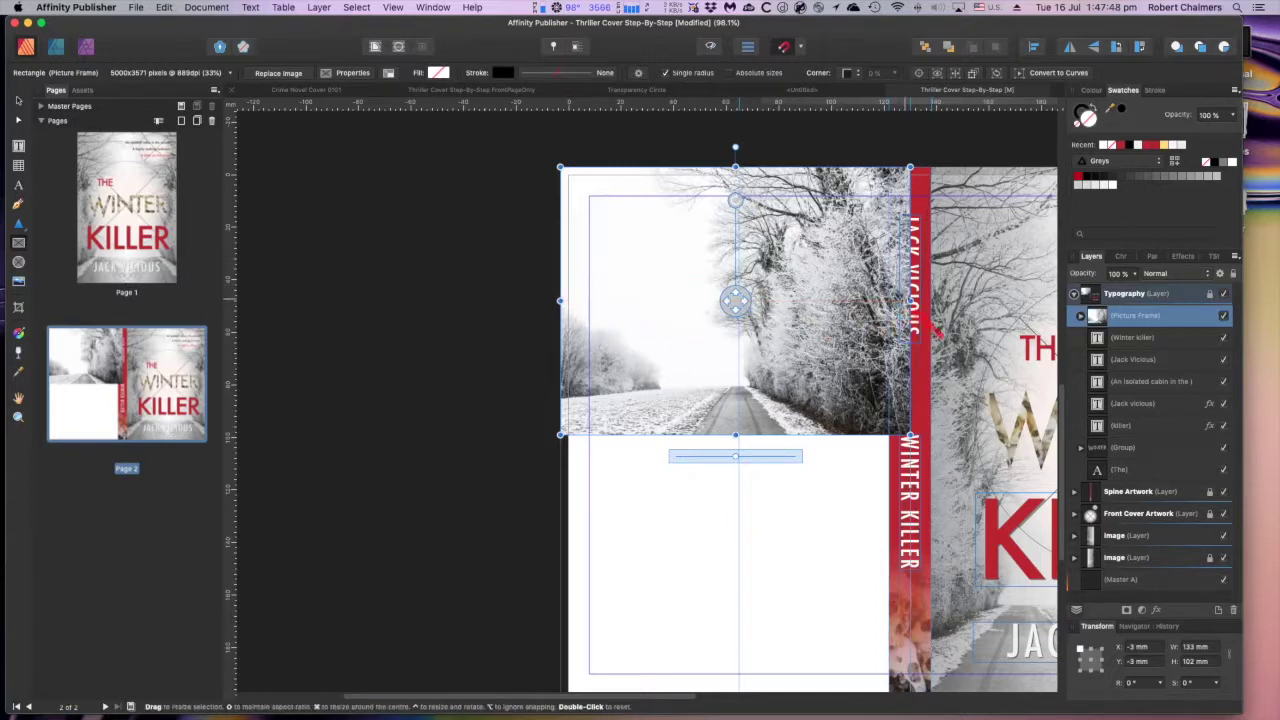
pyautogui.moveTo(910, 300); pyautogui.dragTo(889, 300)
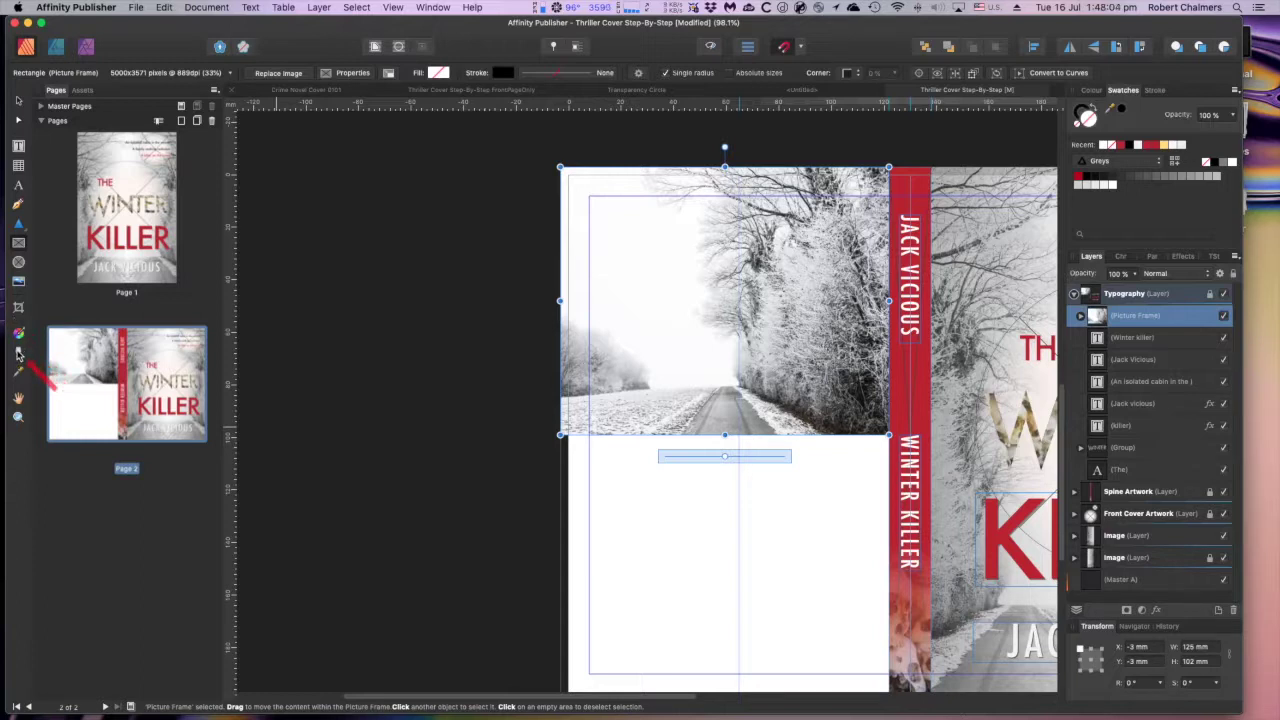
# Apply a linear transparency gradient to the snow photo inside the frame, running down the back cover's centre guide from its upper to lower edge
pyautogui.click(17, 354)
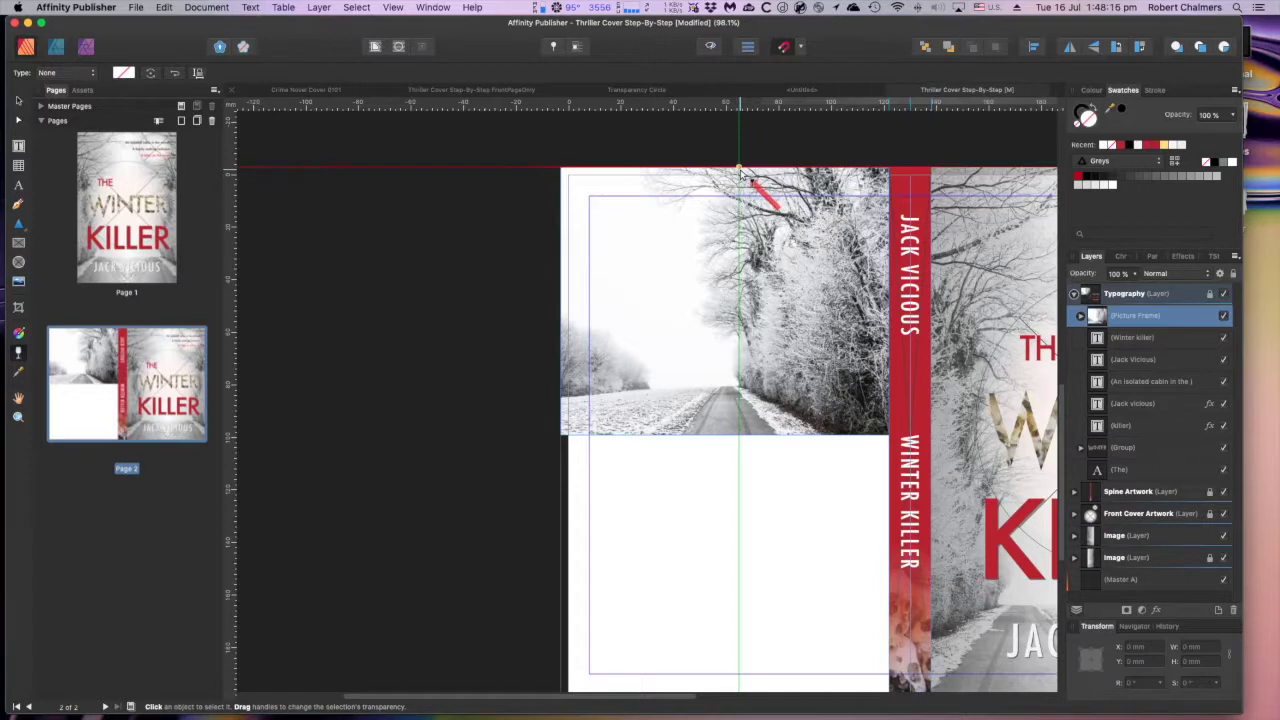
pyautogui.click(740, 169)
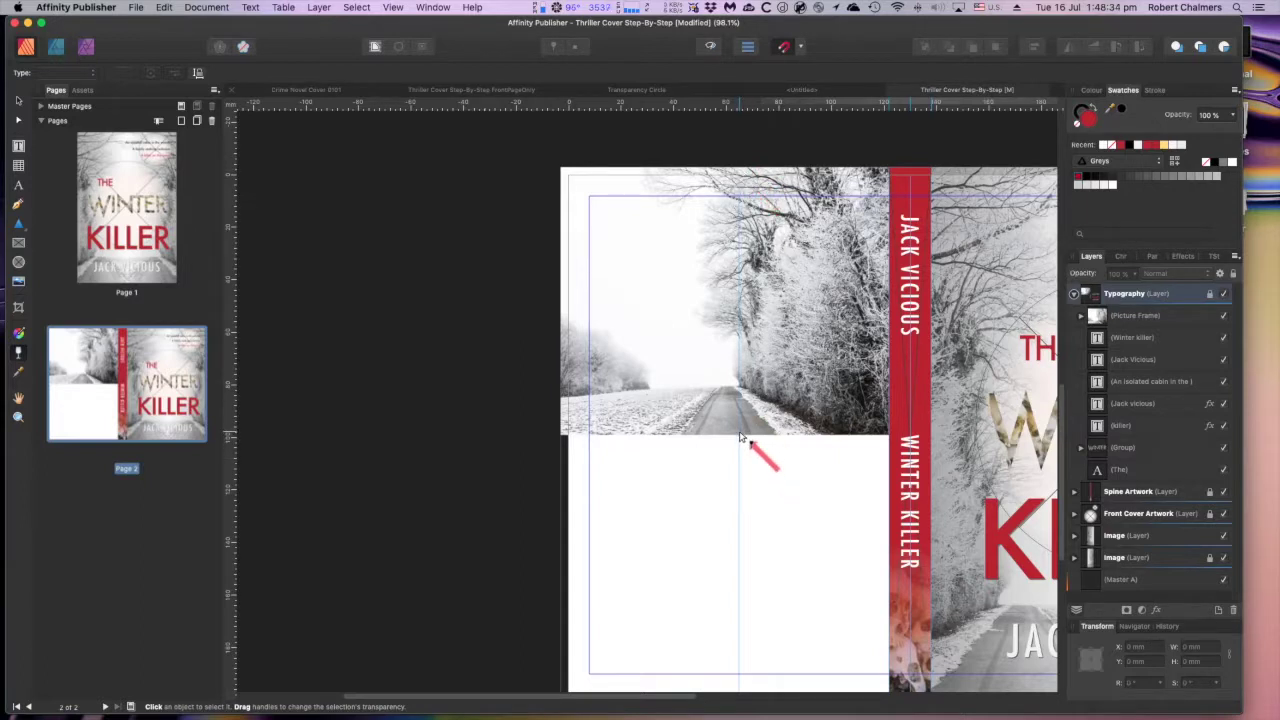
pyautogui.click(1092, 318)
pyautogui.click(1081, 316)
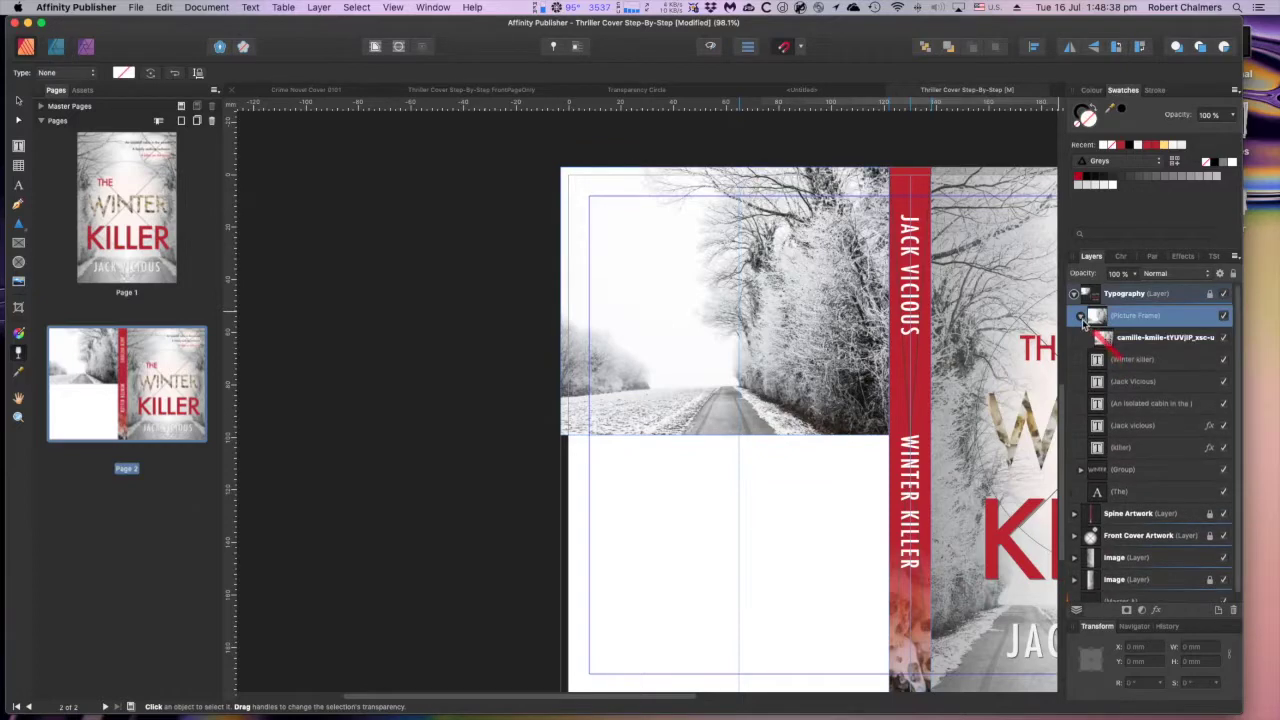
pyautogui.click(1138, 340)
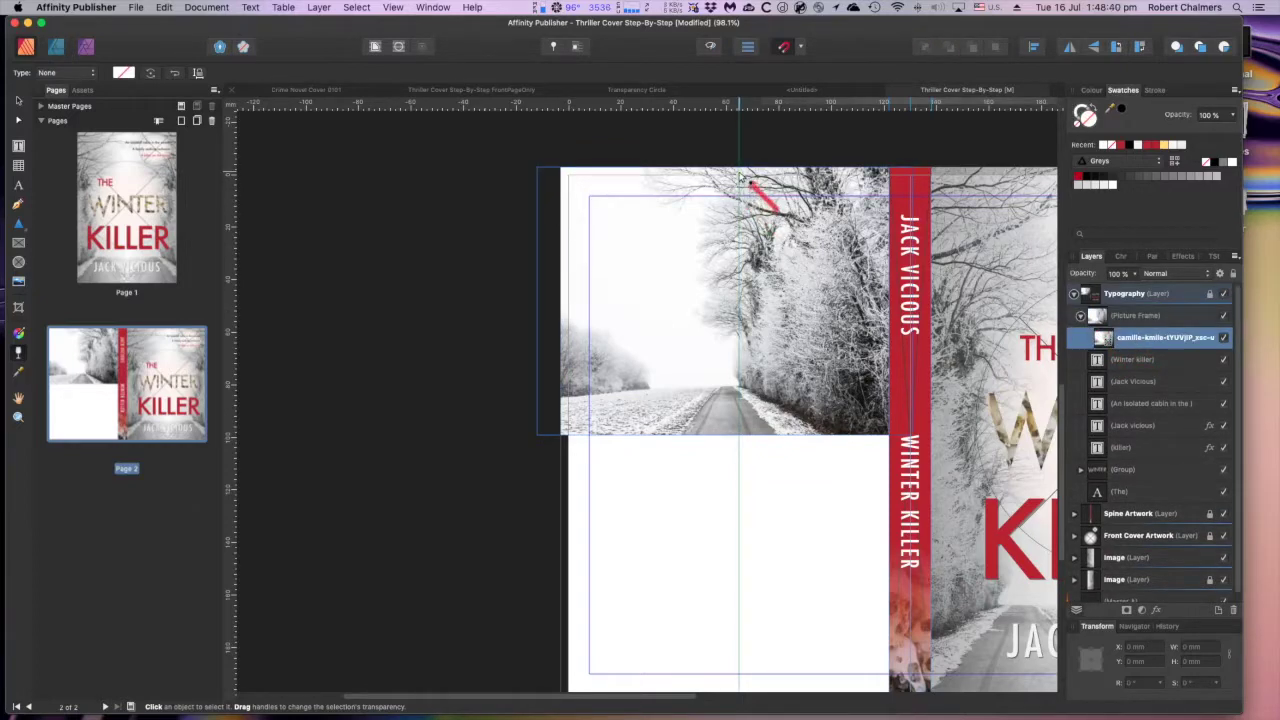
pyautogui.moveTo(738, 170); pyautogui.dragTo(738, 436)
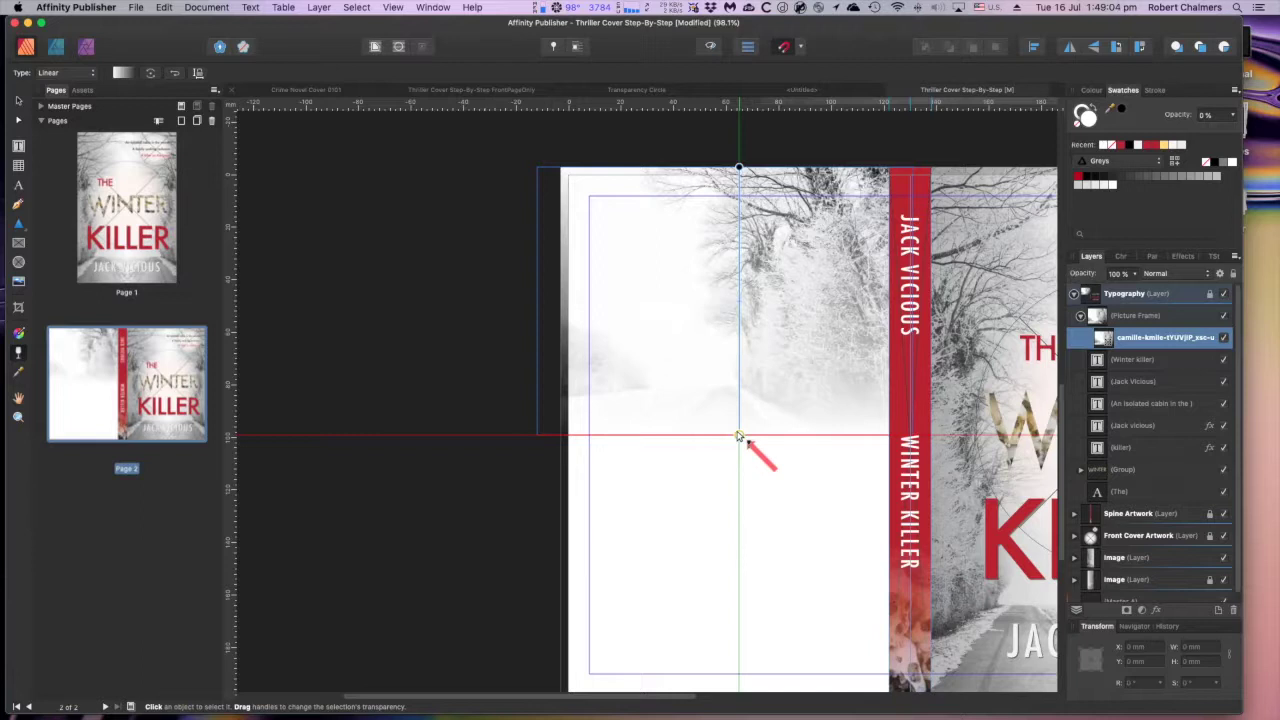
pyautogui.moveTo(738, 436); pyautogui.dragTo(738, 436)
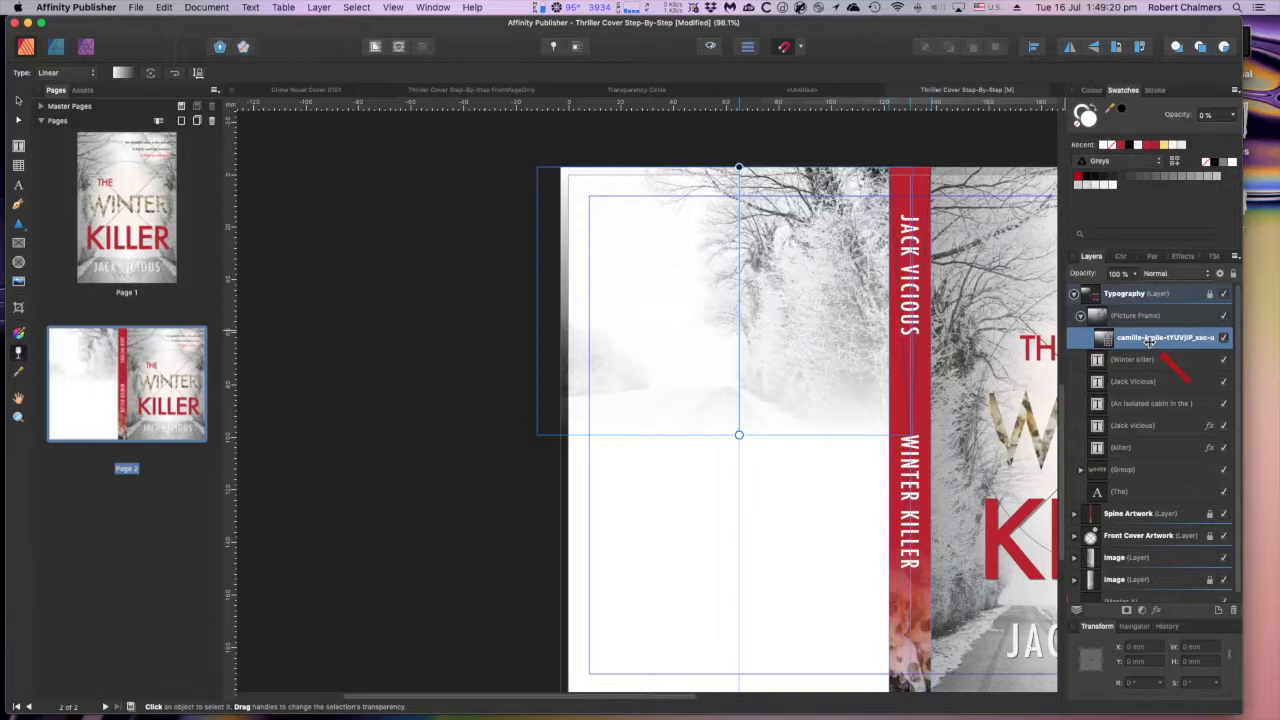
# Set the transparency gradient's mid point to 48 % and deselect the snow photo
pyautogui.click(122, 75)
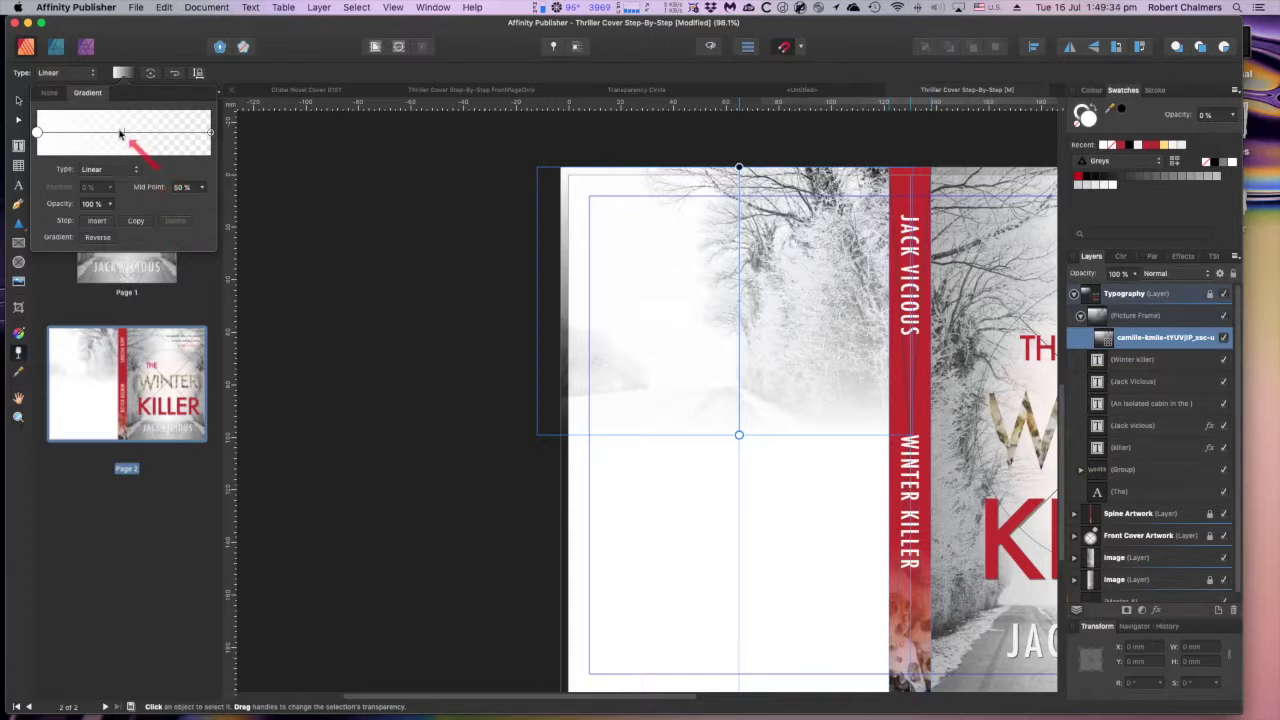
pyautogui.moveTo(125, 134)
pyautogui.mouseDown()
pyautogui.moveTo(205, 138)
pyautogui.moveTo(100, 136)
pyautogui.moveTo(122, 138)
pyautogui.mouseUp()
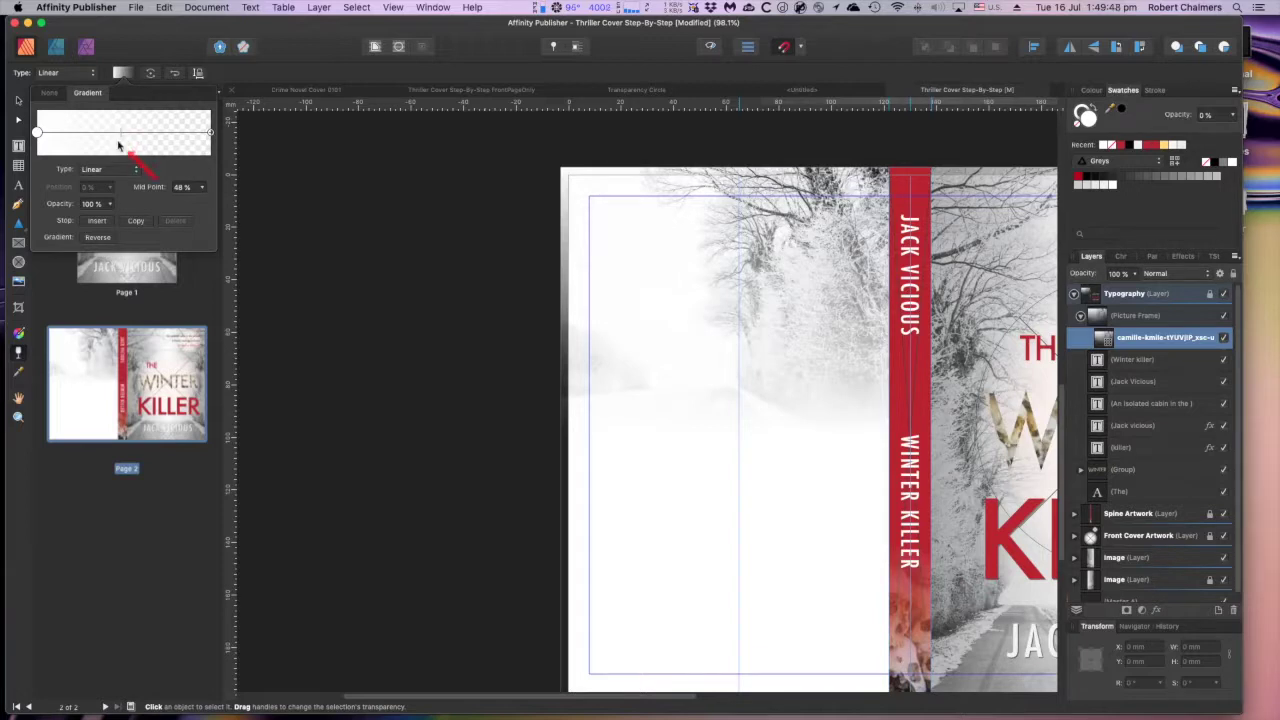
pyautogui.click(122, 74)
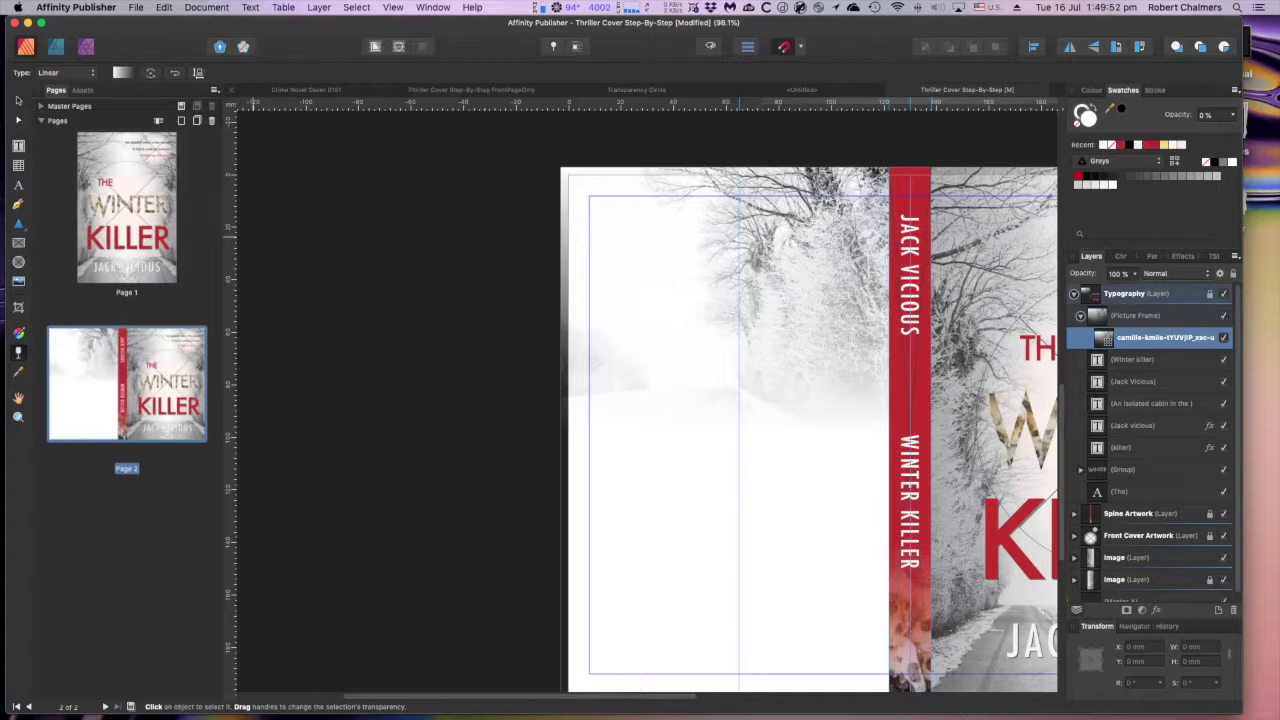
pyautogui.click(18, 101)
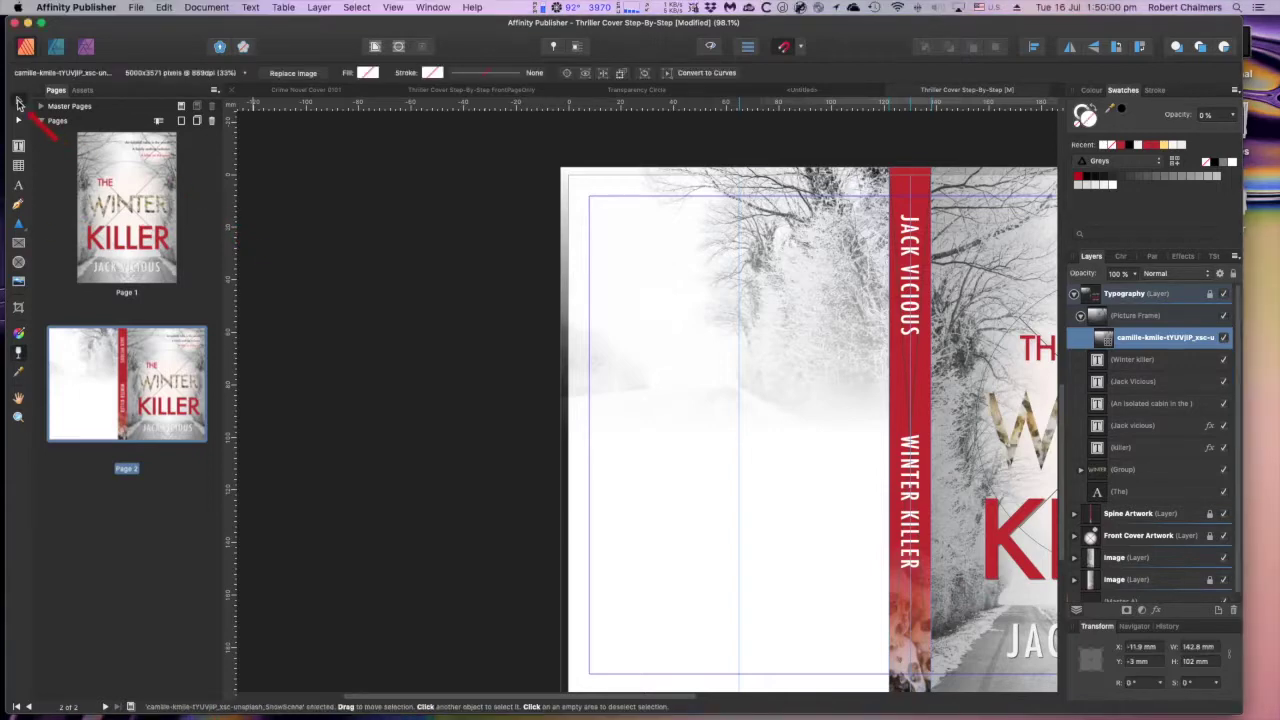
pyautogui.click(650, 318)
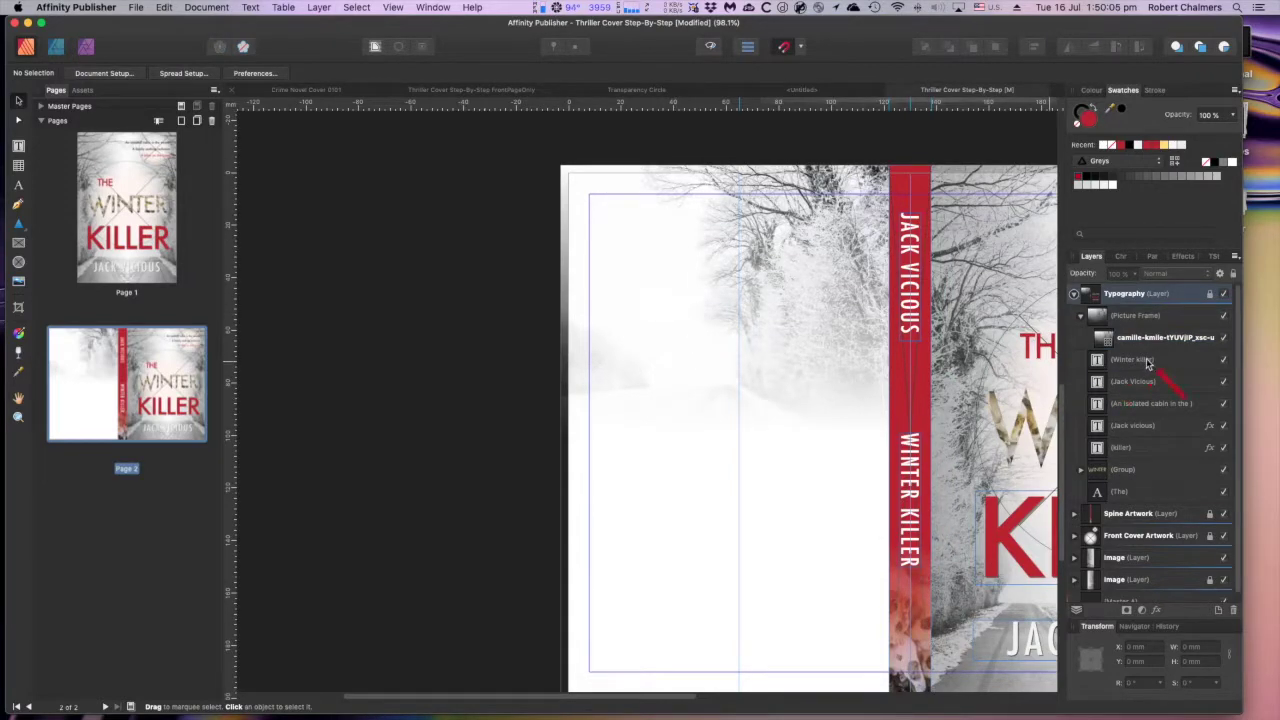
# Duplicate the snow-scene picture frame and move the copy straight down to Y 96 mm on the back cover's lower half
pyautogui.click(1139, 322)
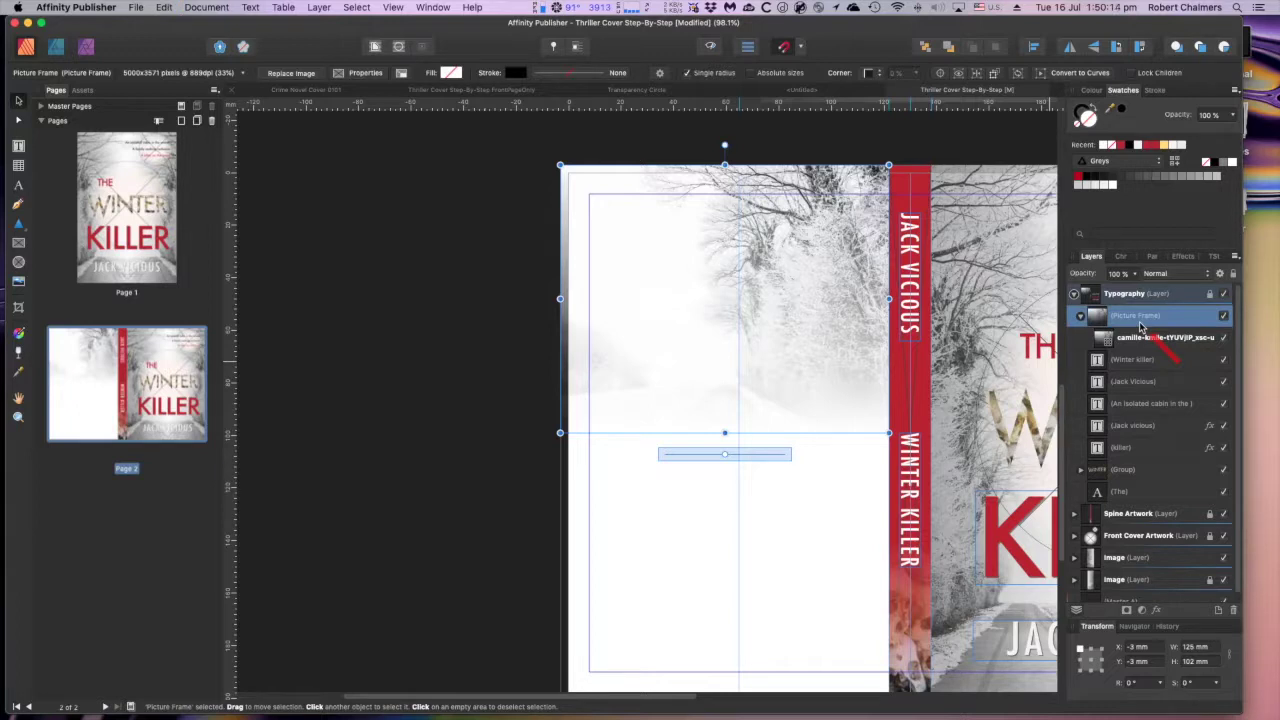
pyautogui.press('super+j')
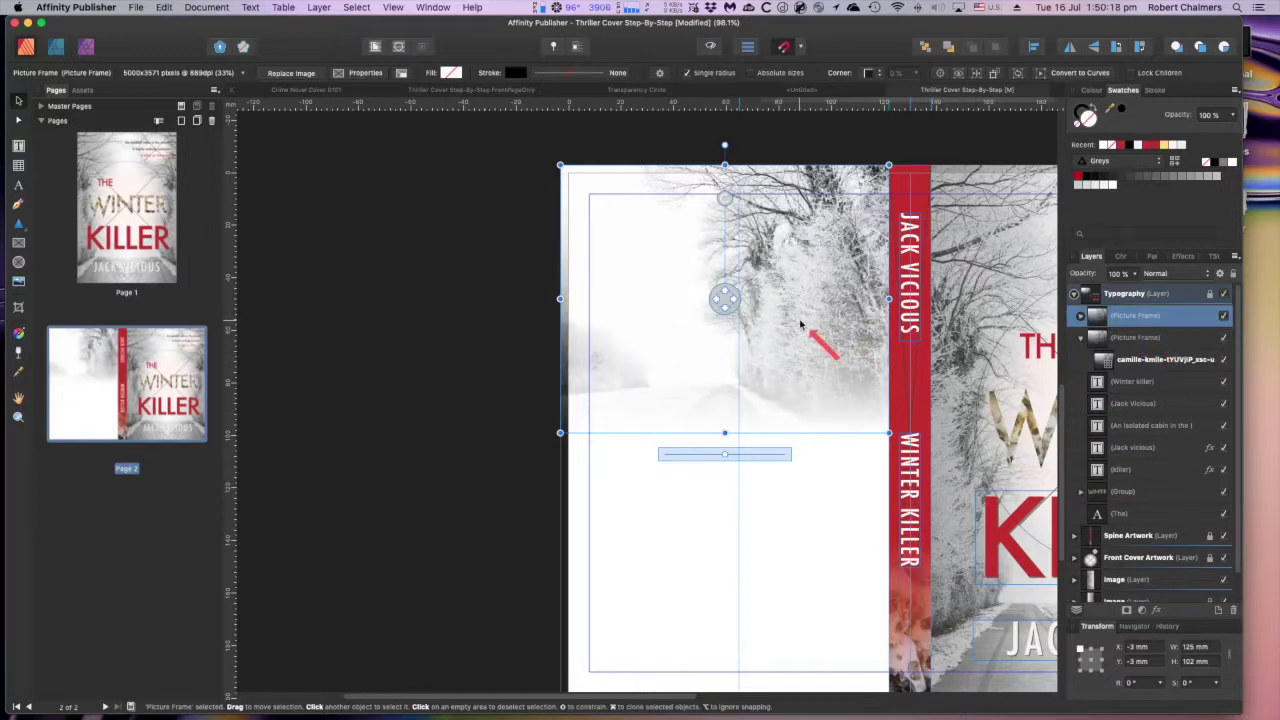
pyautogui.moveTo(801, 322); pyautogui.dragTo(798, 341)
pyautogui.moveTo(799, 370); pyautogui.dragTo(801, 578)
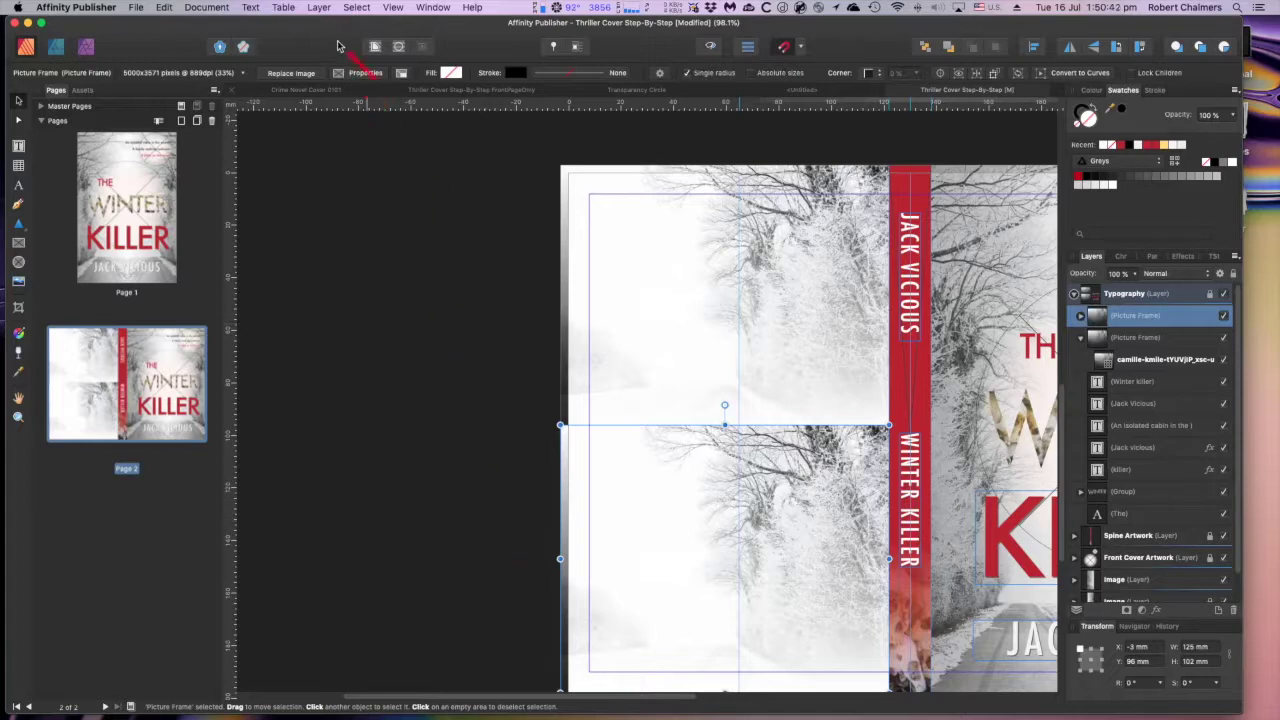
# Flip the lower snow-scene picture frame vertically so it mirrors the upper one
pyautogui.click(319, 7)
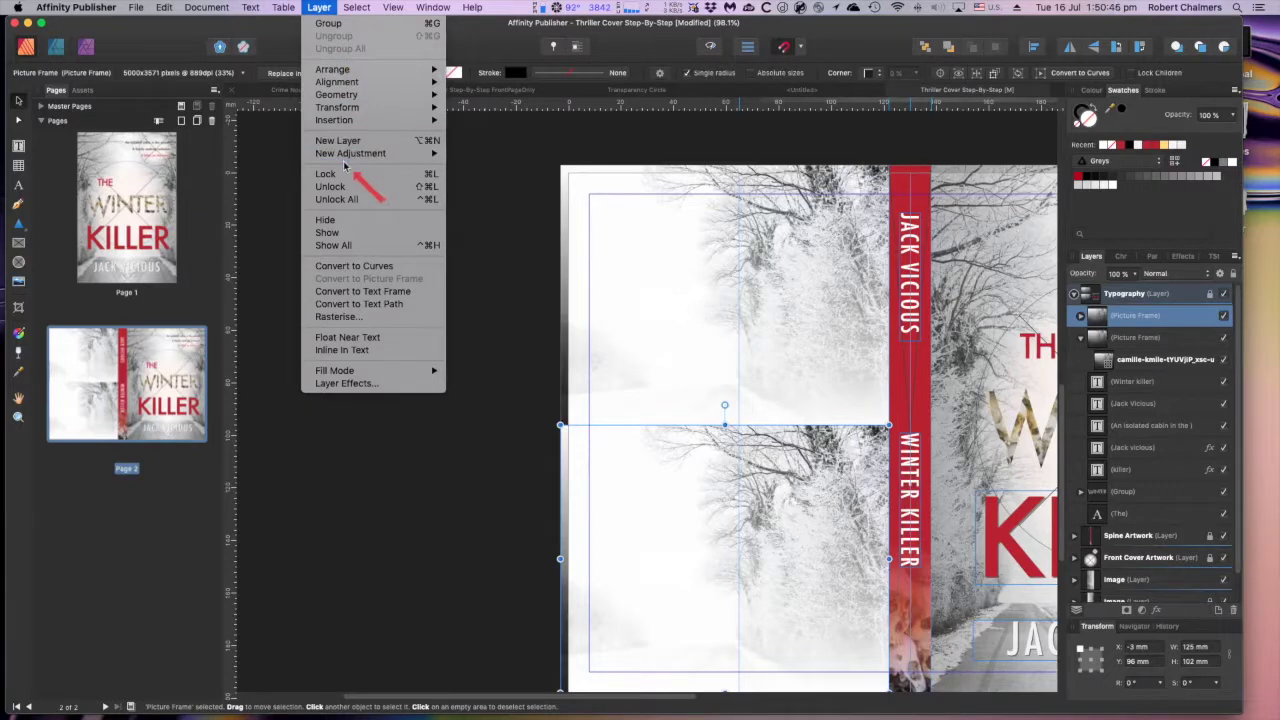
pyautogui.moveTo(390, 108)
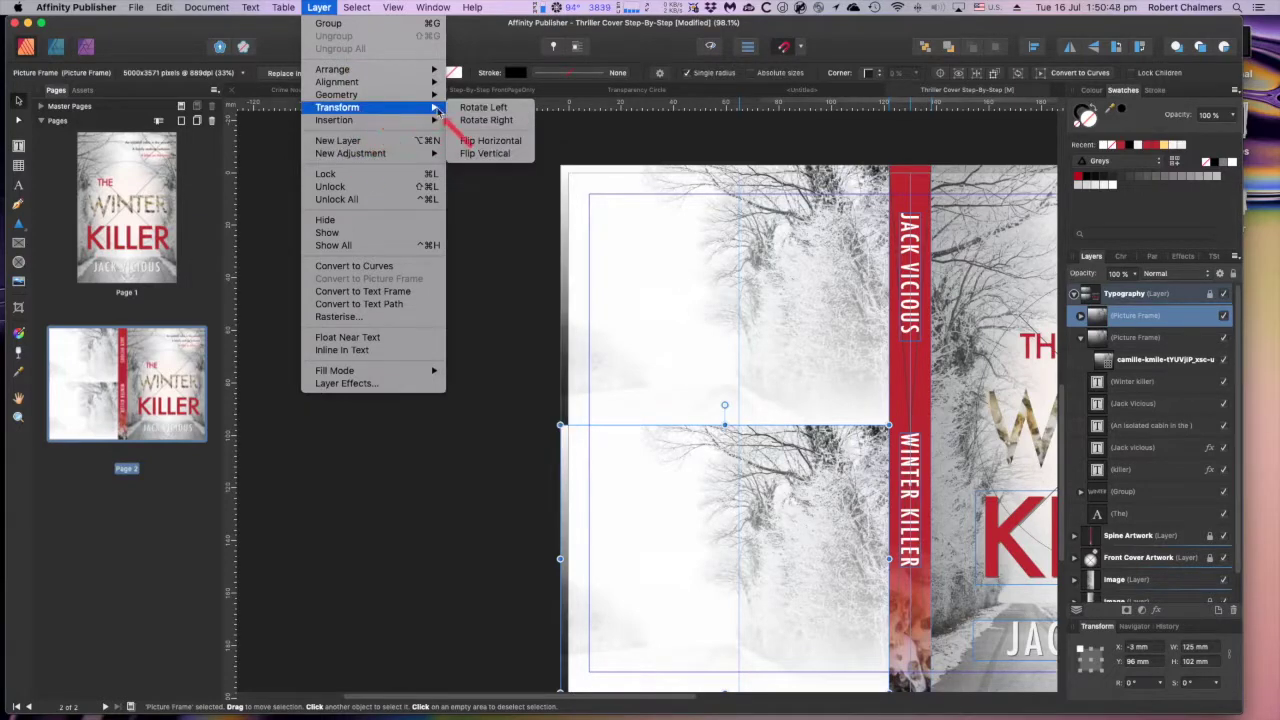
pyautogui.click(498, 155)
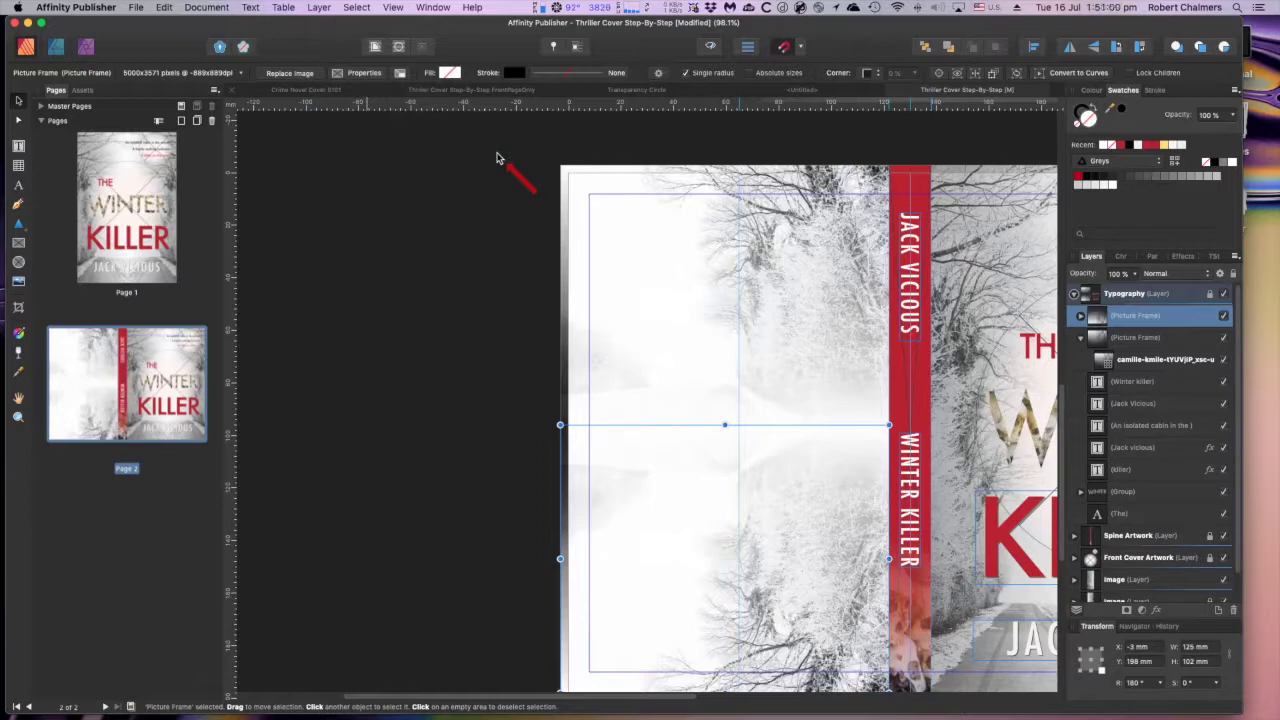
# Save the cover document
pyautogui.moveTo(670, 437)
pyautogui.click(137, 10)
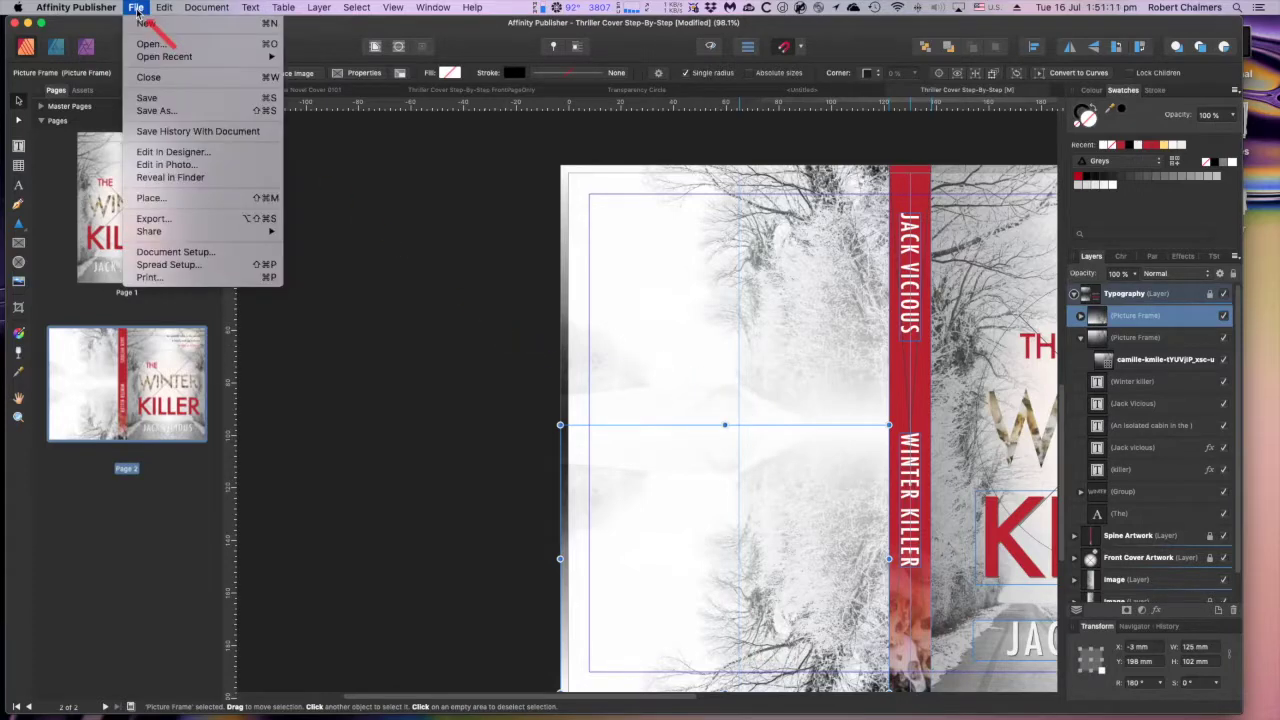
pyautogui.click(163, 98)
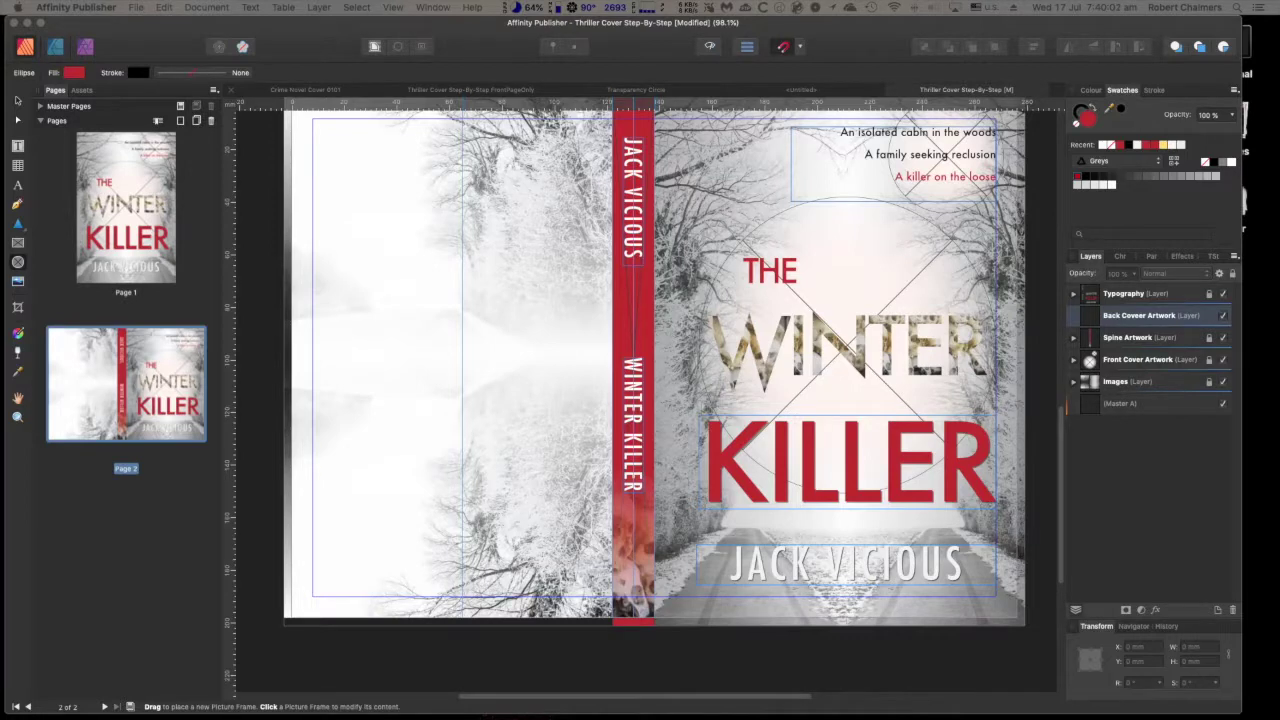
# Make the empty Back Cover Artwork layer, just above the Spine Artwork layer, the active layer
pyautogui.click(1160, 339)
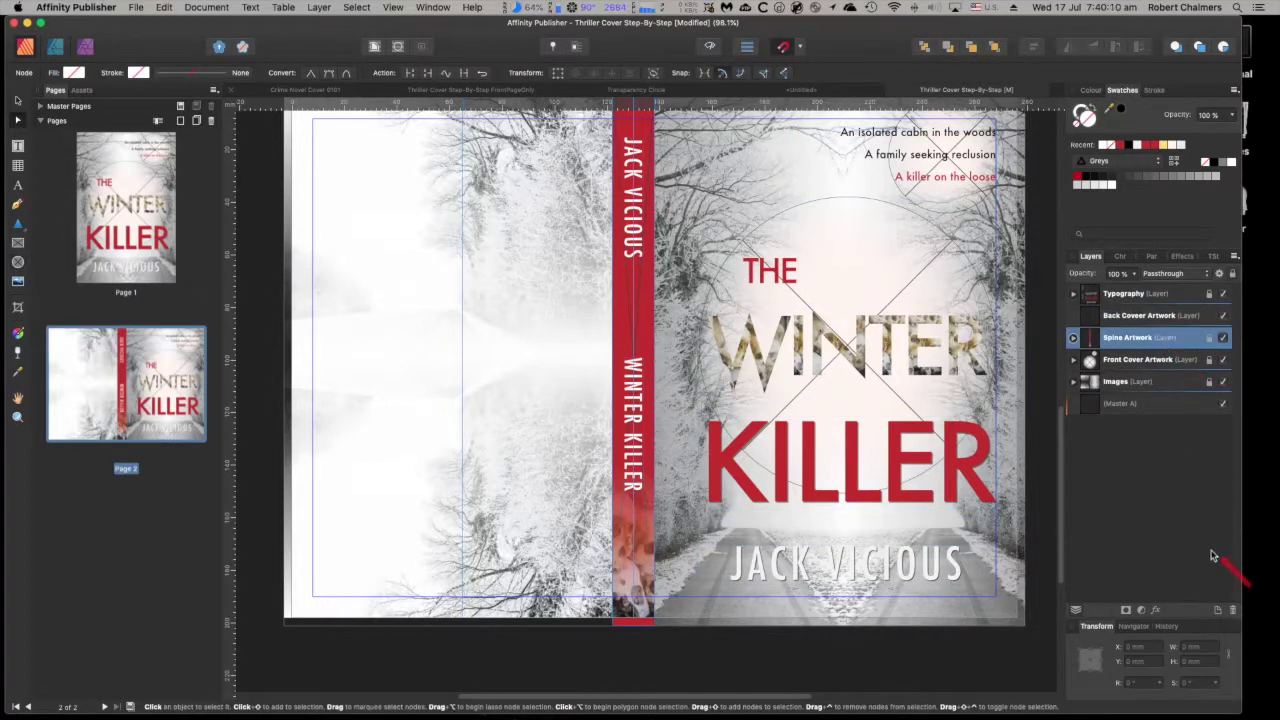
pyautogui.click(1162, 318)
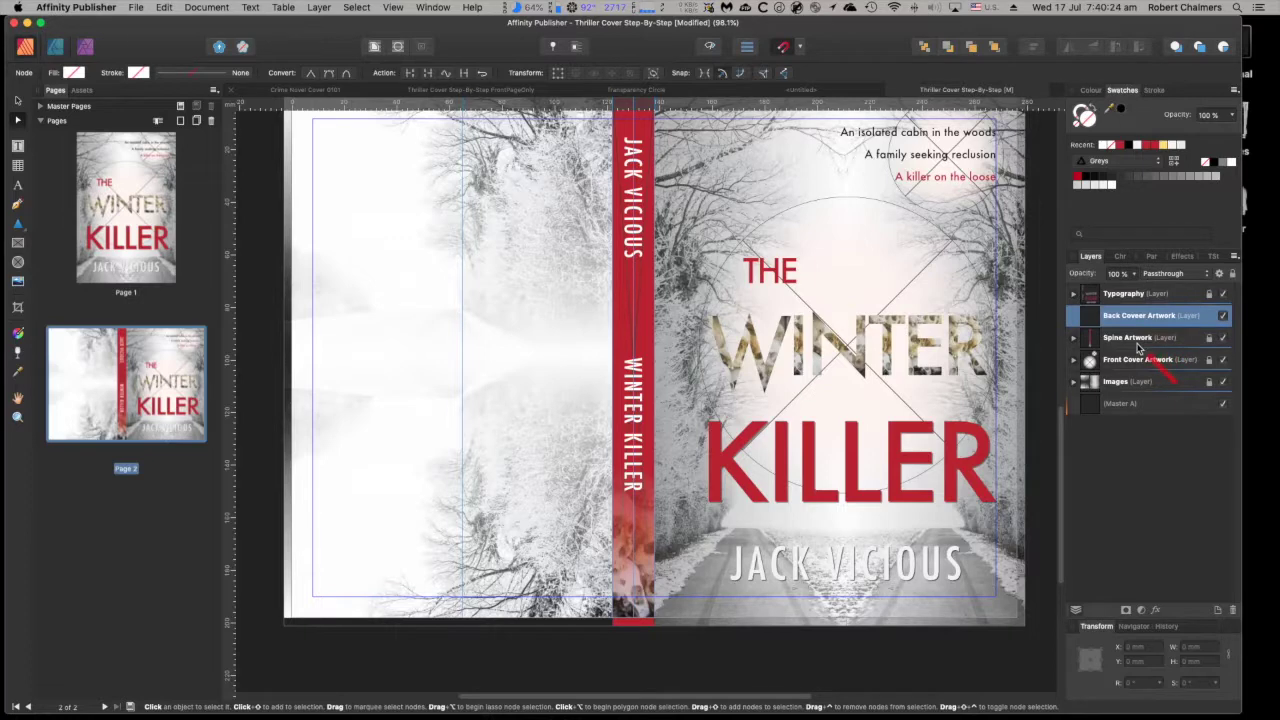
pyautogui.click(1137, 340)
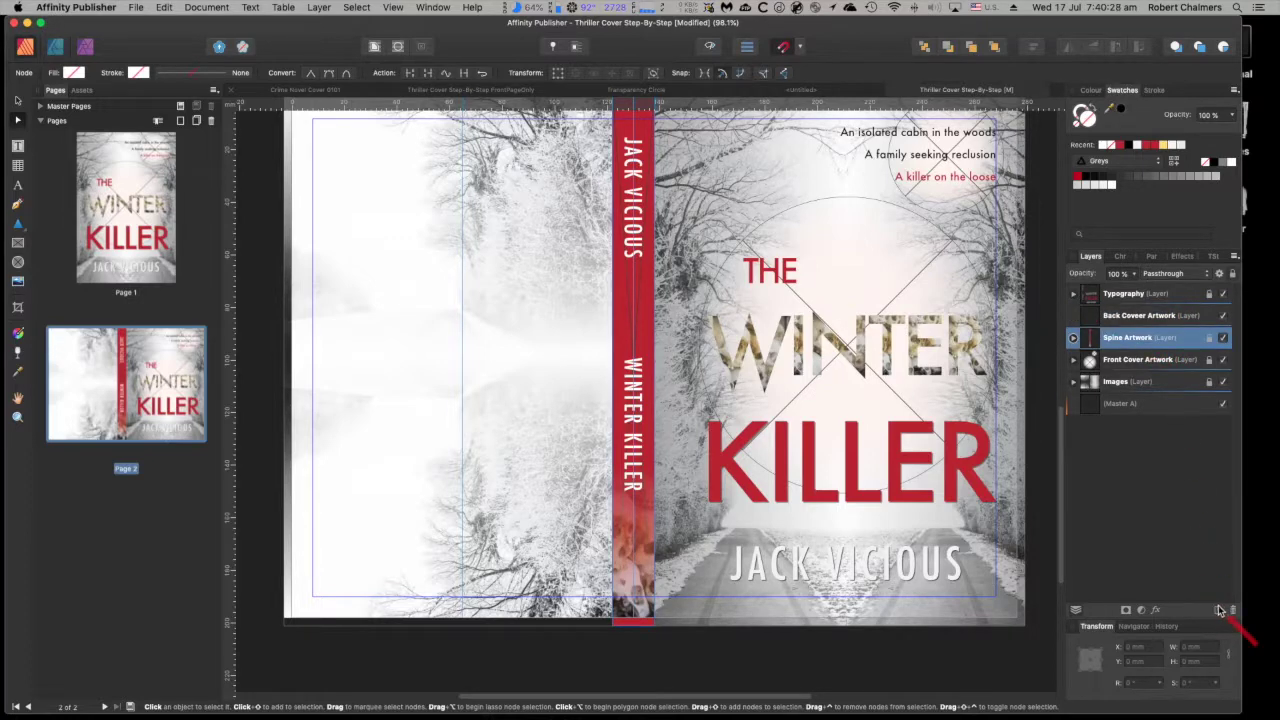
pyautogui.click(1143, 318)
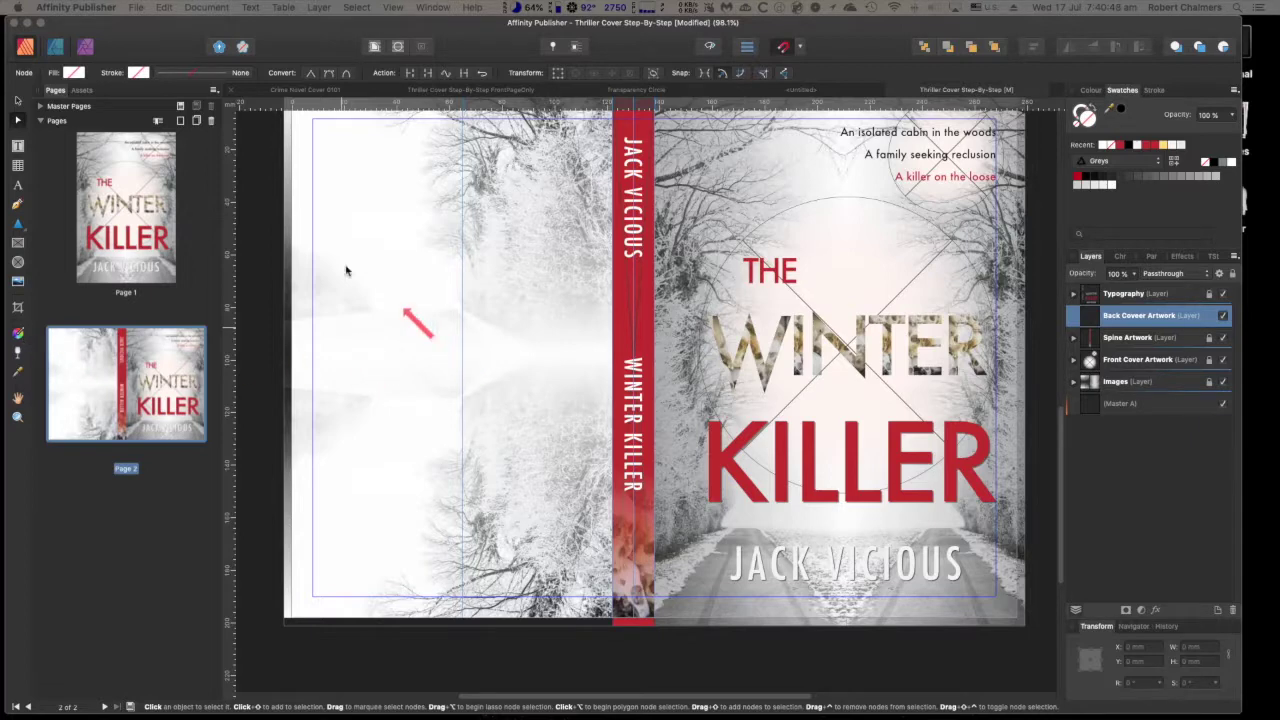
pyautogui.click(17, 101)
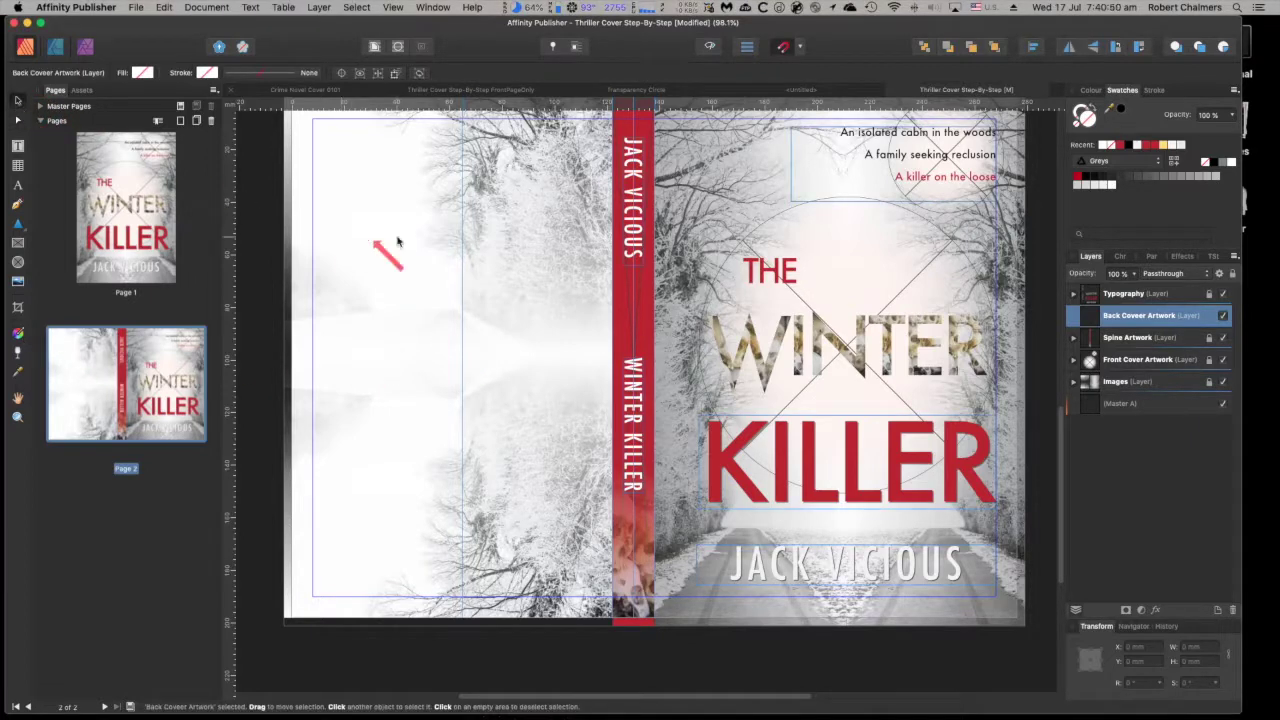
pyautogui.click(469, 303)
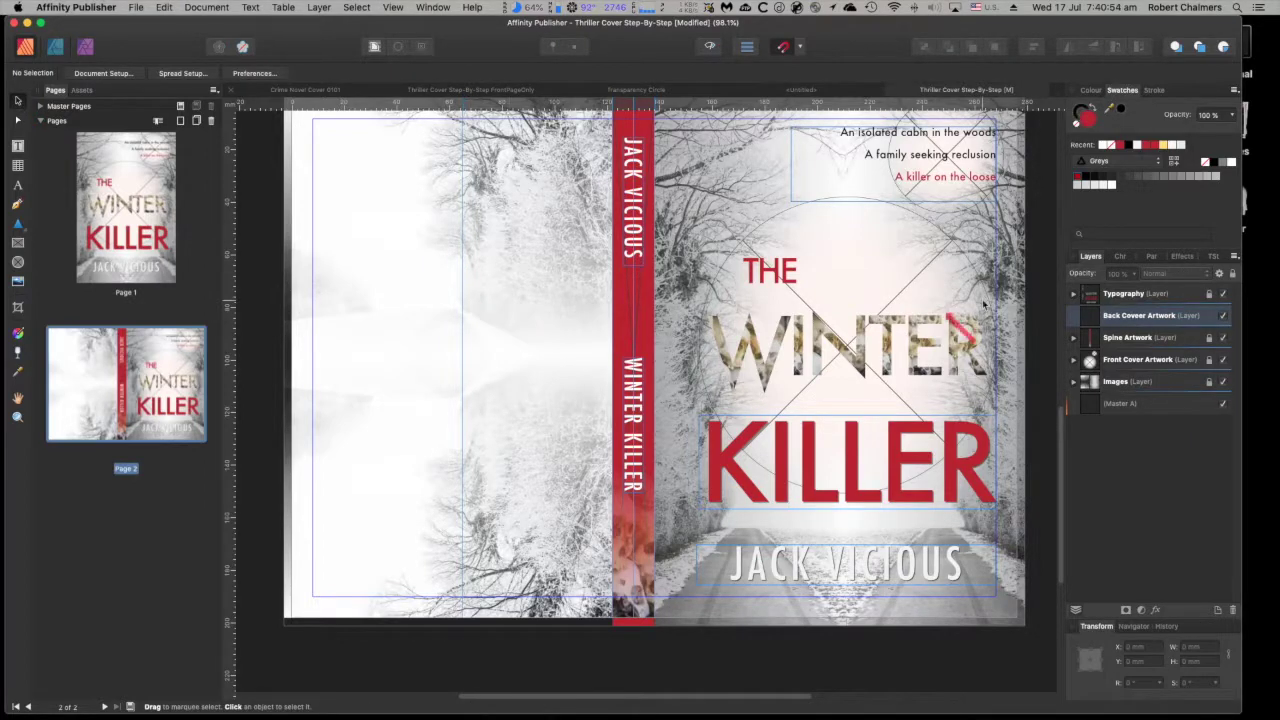
pyautogui.click(1156, 316)
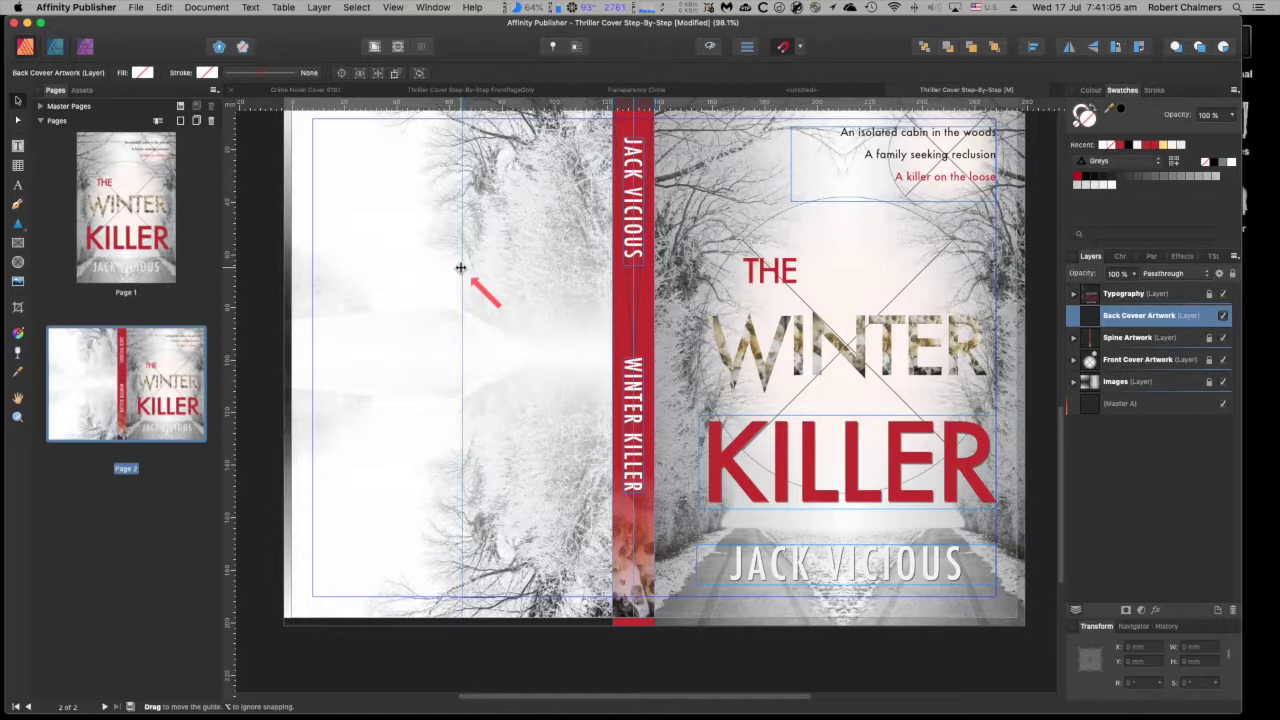
# Draw an elliptical picture frame on the back cover between the outer margin guide and the spine, resized to 114 mm wide and 113 mm high
pyautogui.click(17, 261)
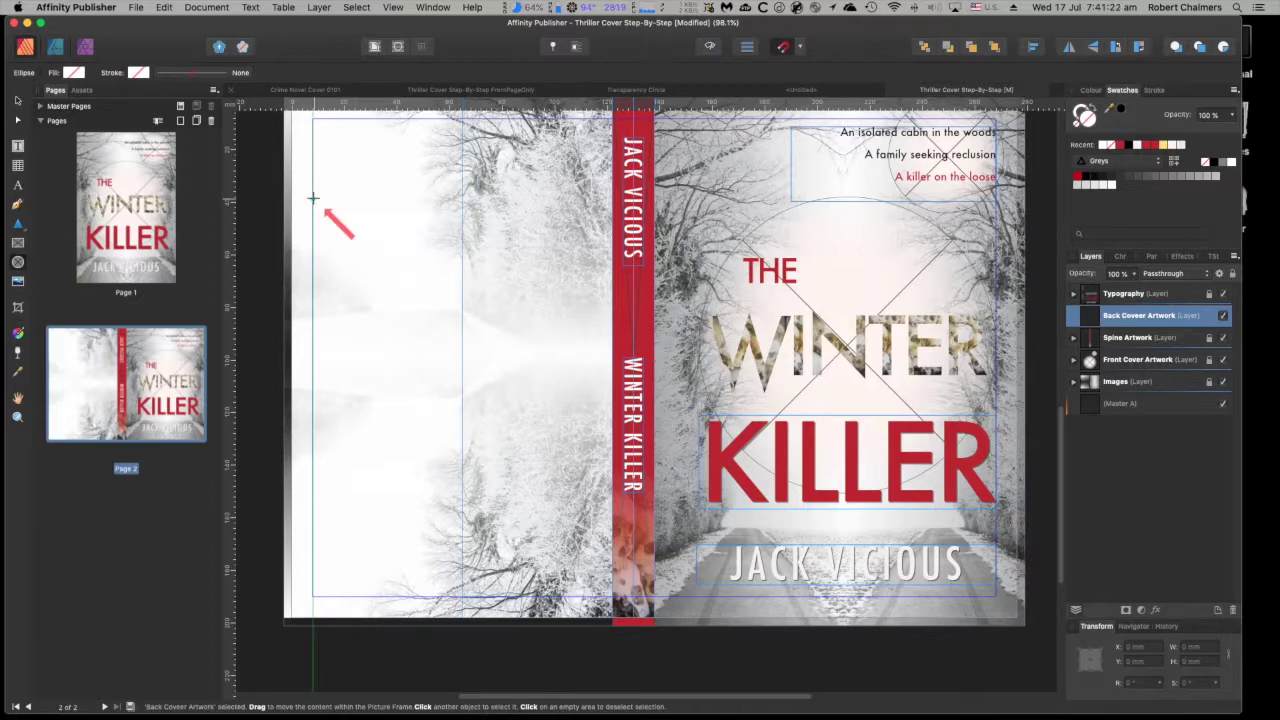
pyautogui.moveTo(312, 198); pyautogui.dragTo(549, 549)
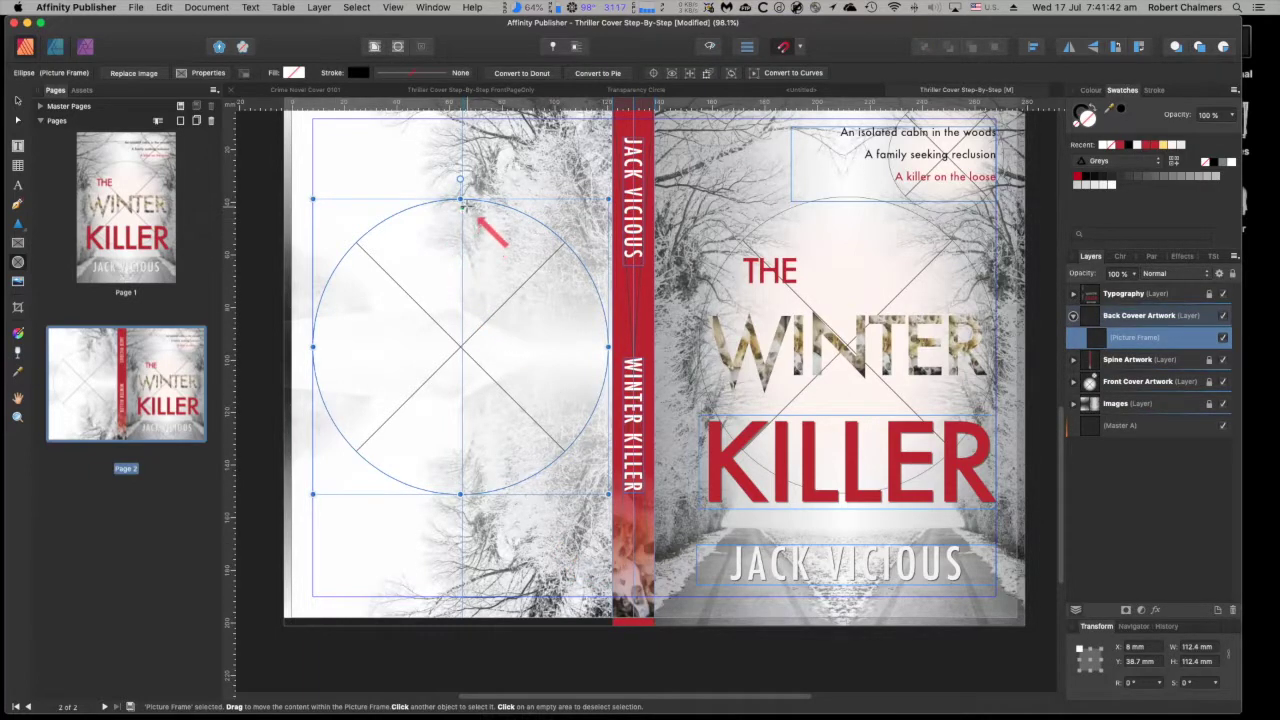
pyautogui.moveTo(460, 199); pyautogui.dragTo(460, 197)
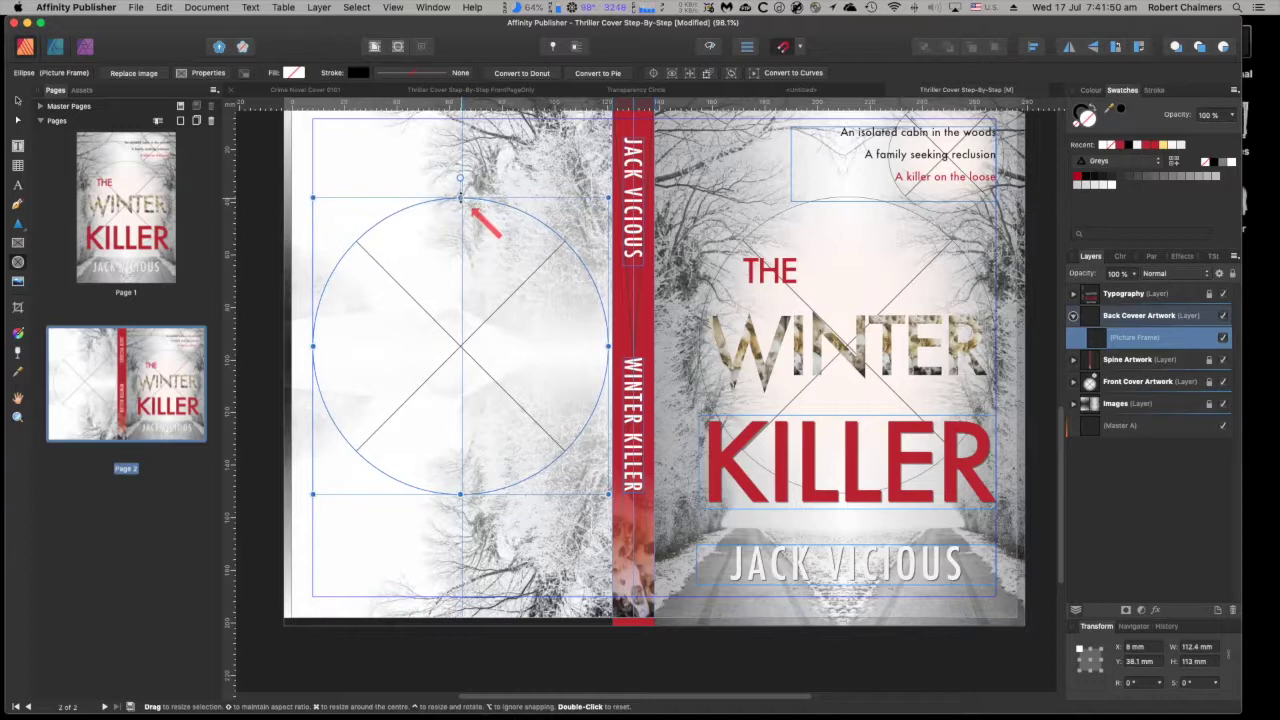
pyautogui.hscroll(-1, 636, 400)
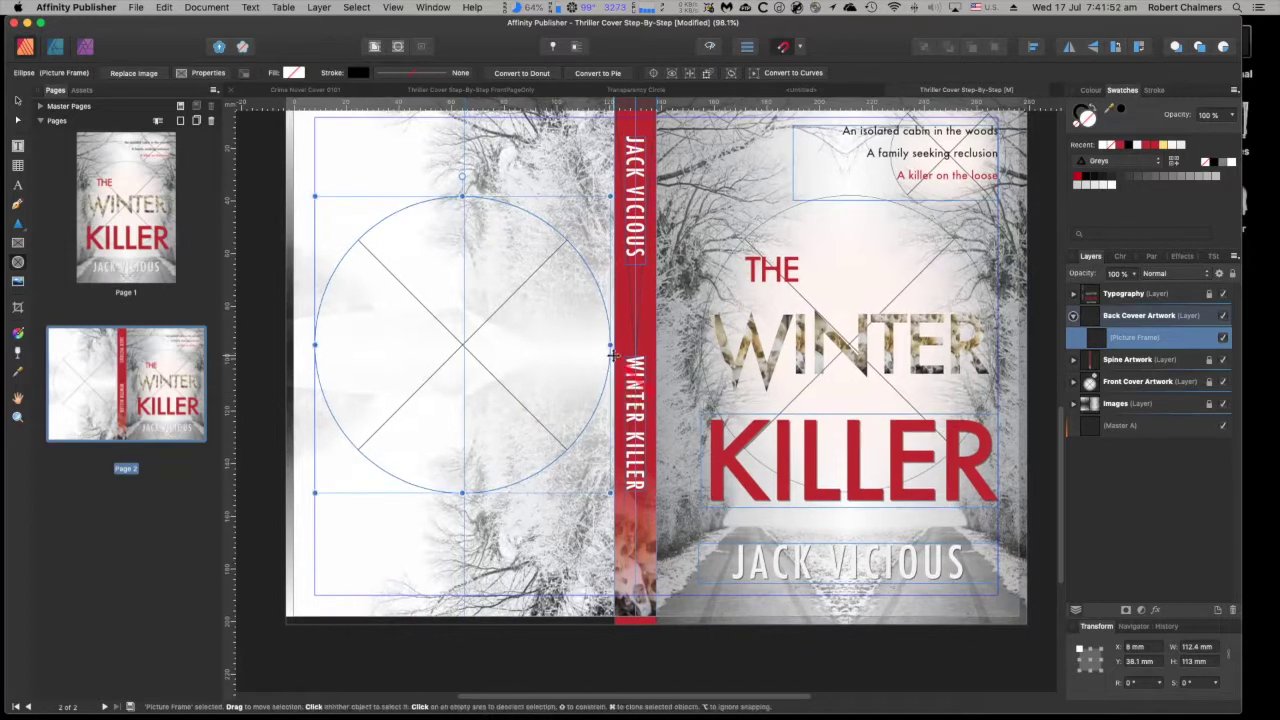
pyautogui.moveTo(609, 344); pyautogui.dragTo(612, 344)
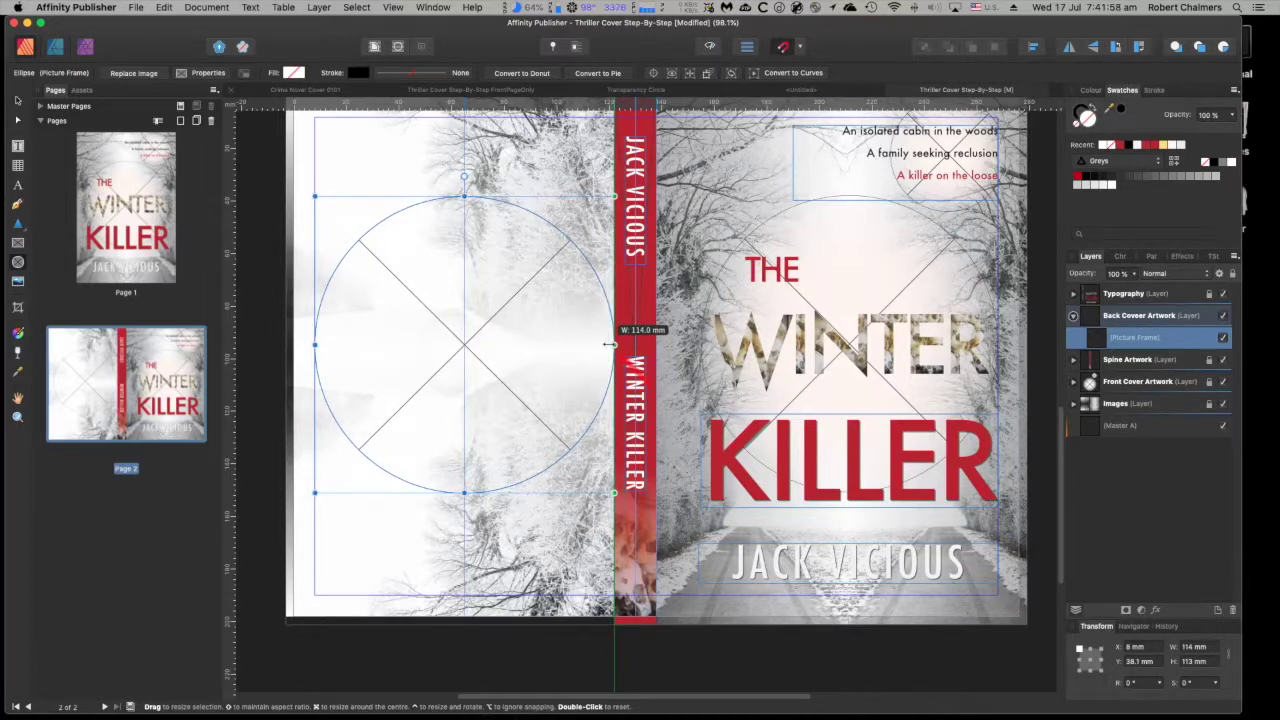
pyautogui.moveTo(609, 344); pyautogui.dragTo(609, 344)
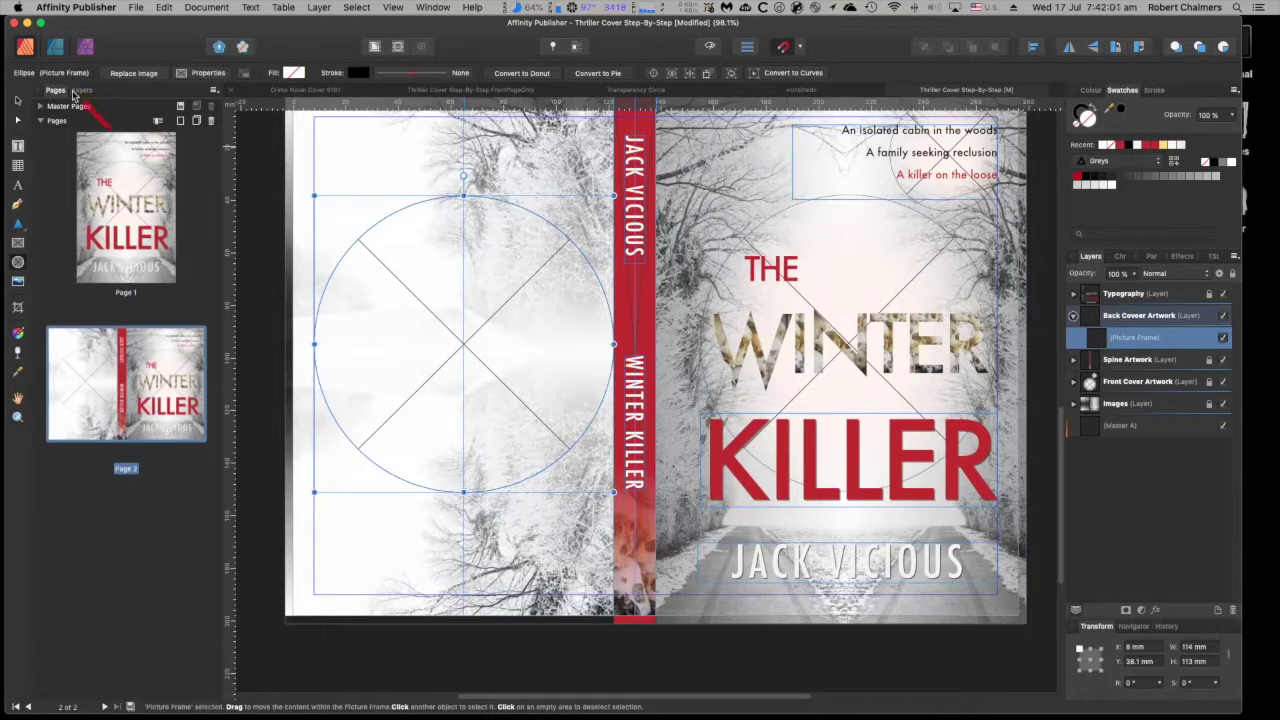
# Make the elliptical picture frame a 113 mm circle and centre it on the back cover's vertical guide at X 8 mm, Y 37.7 mm
pyautogui.click(17, 100)
pyautogui.moveTo(462, 328); pyautogui.dragTo(448, 330)
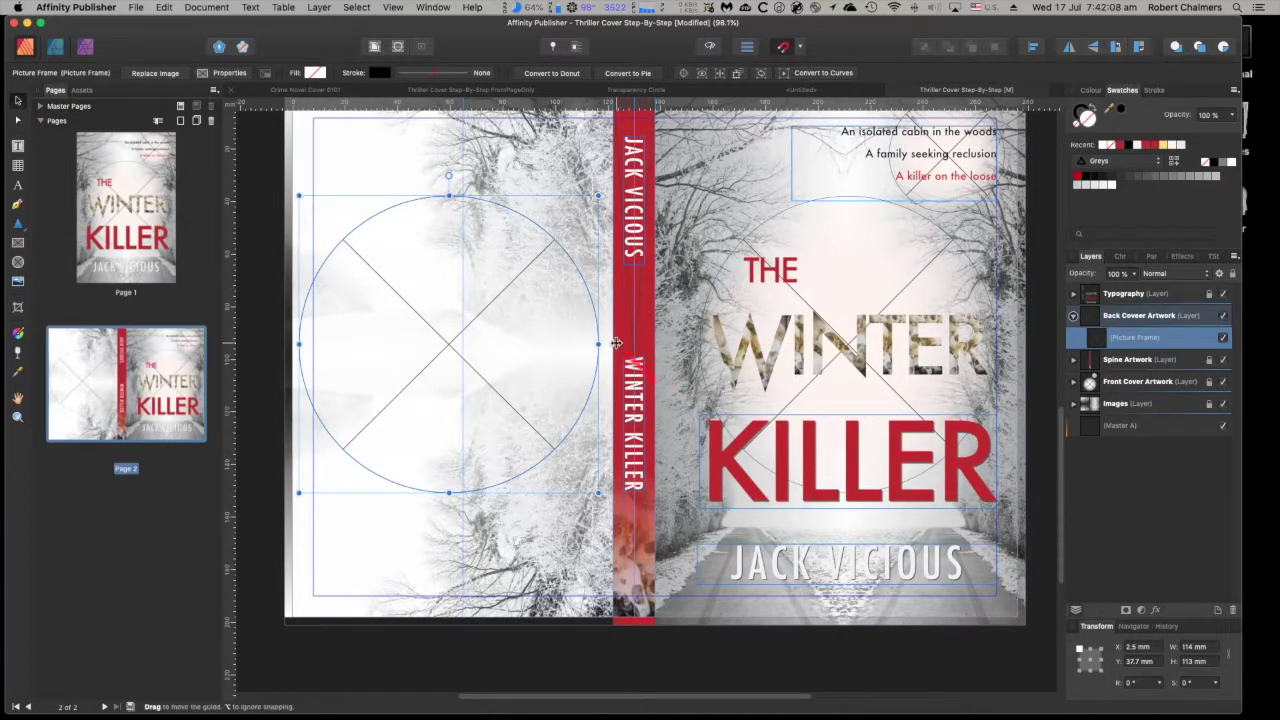
pyautogui.moveTo(598, 344); pyautogui.dragTo(595, 344)
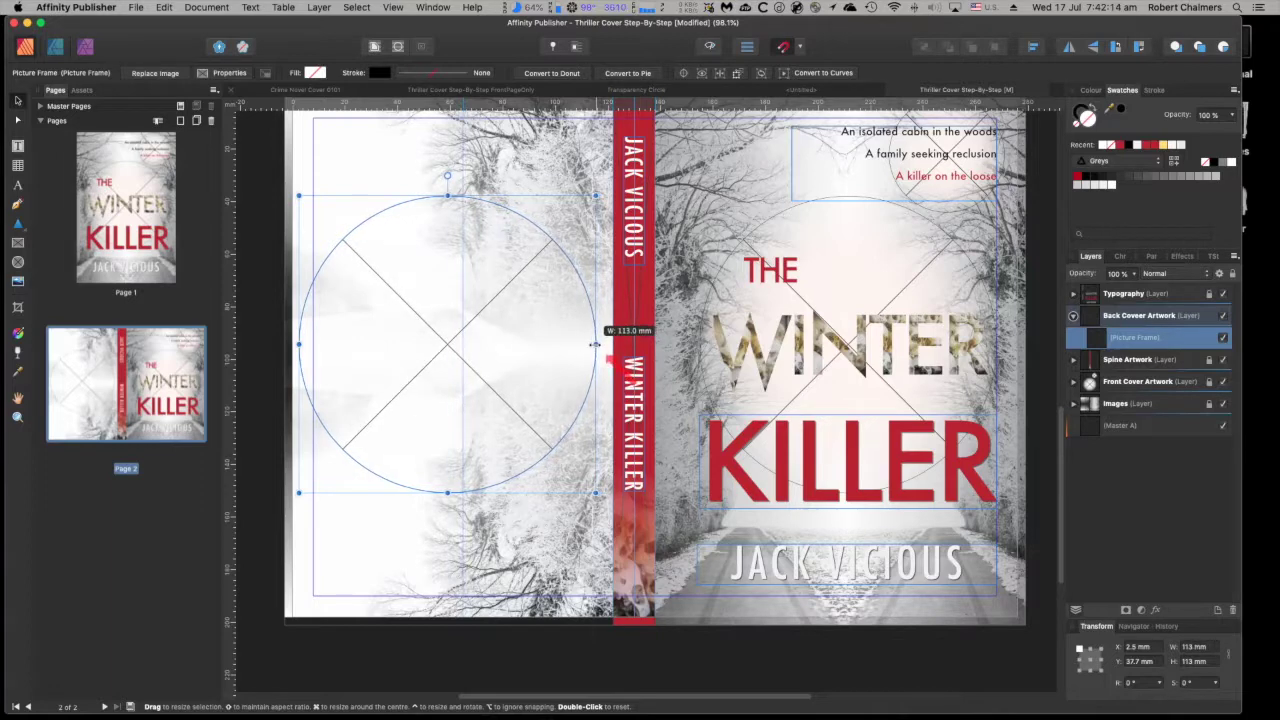
pyautogui.moveTo(447, 197); pyautogui.dragTo(447, 196)
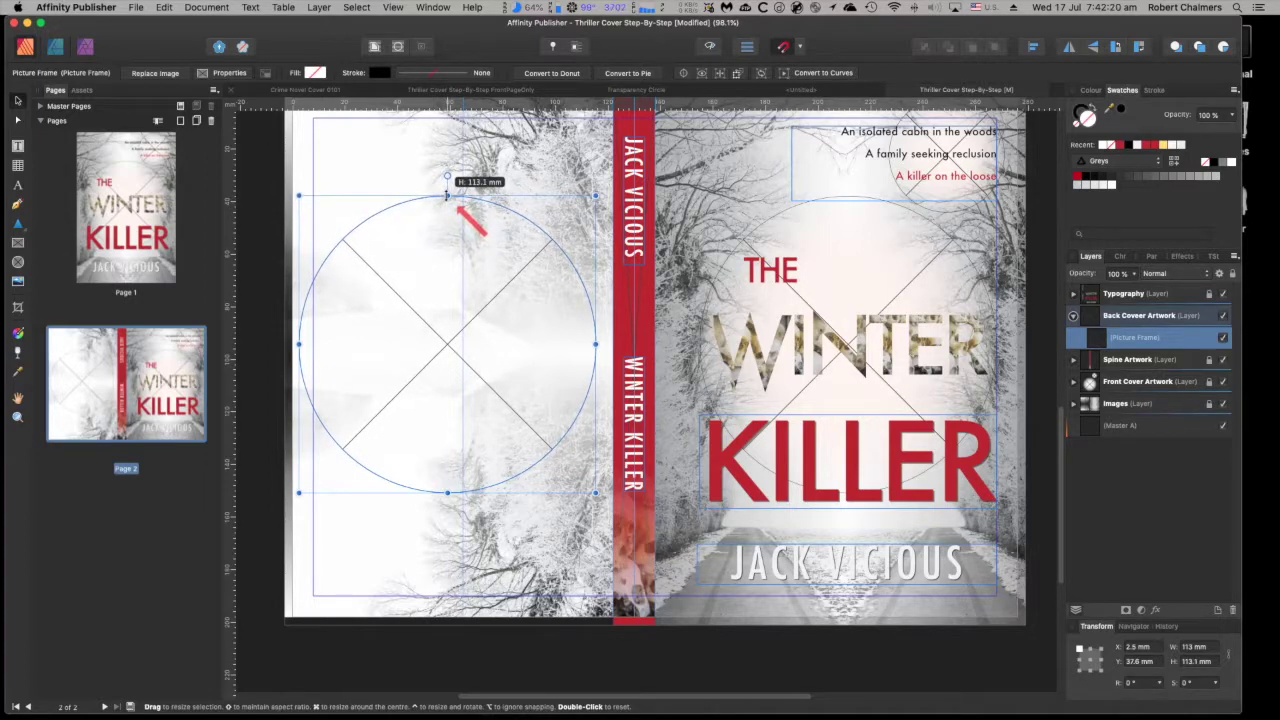
pyautogui.moveTo(447, 196); pyautogui.dragTo(447, 196)
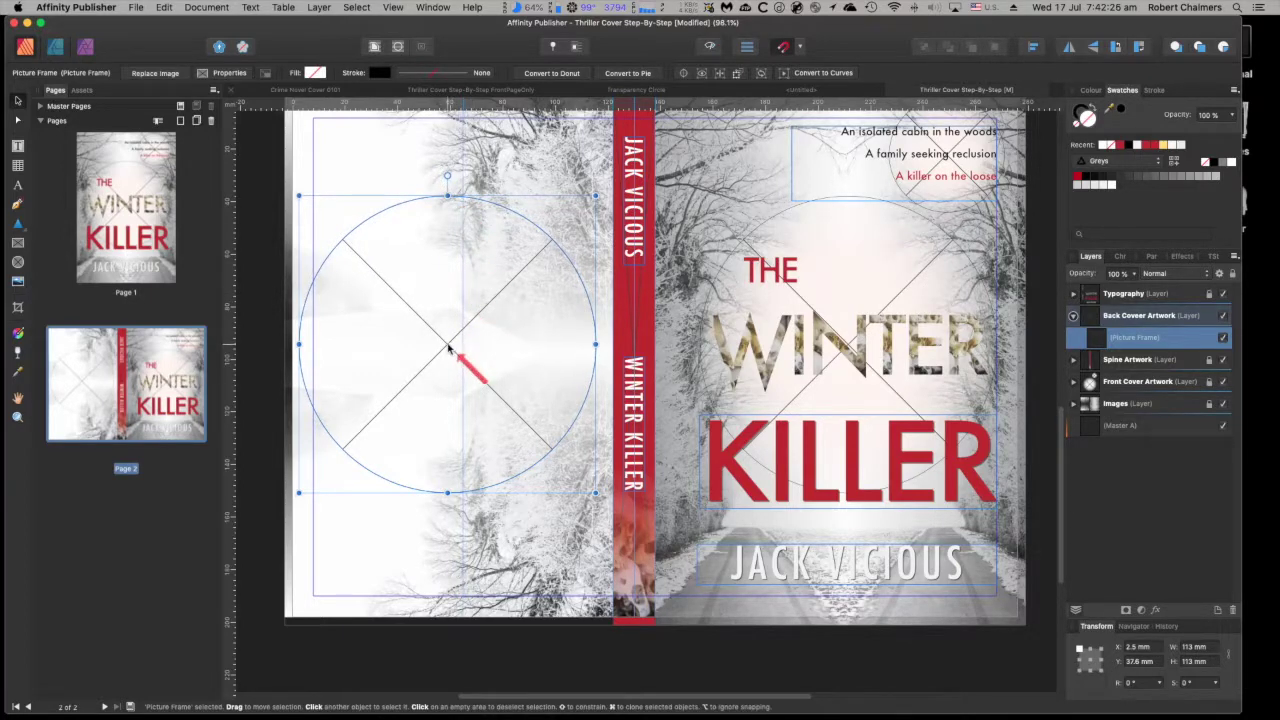
pyautogui.moveTo(449, 347); pyautogui.dragTo(462, 349)
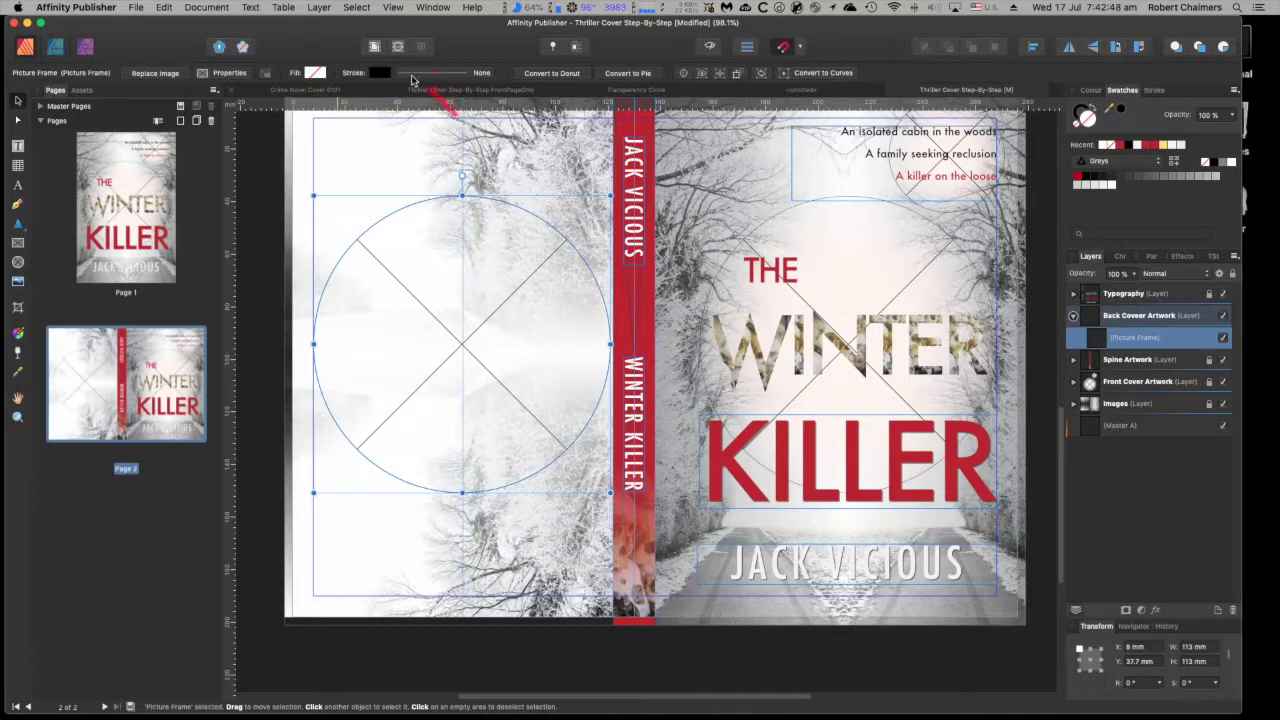
# Fill the circular picture frame with white from the Greys swatches
pyautogui.click(315, 74)
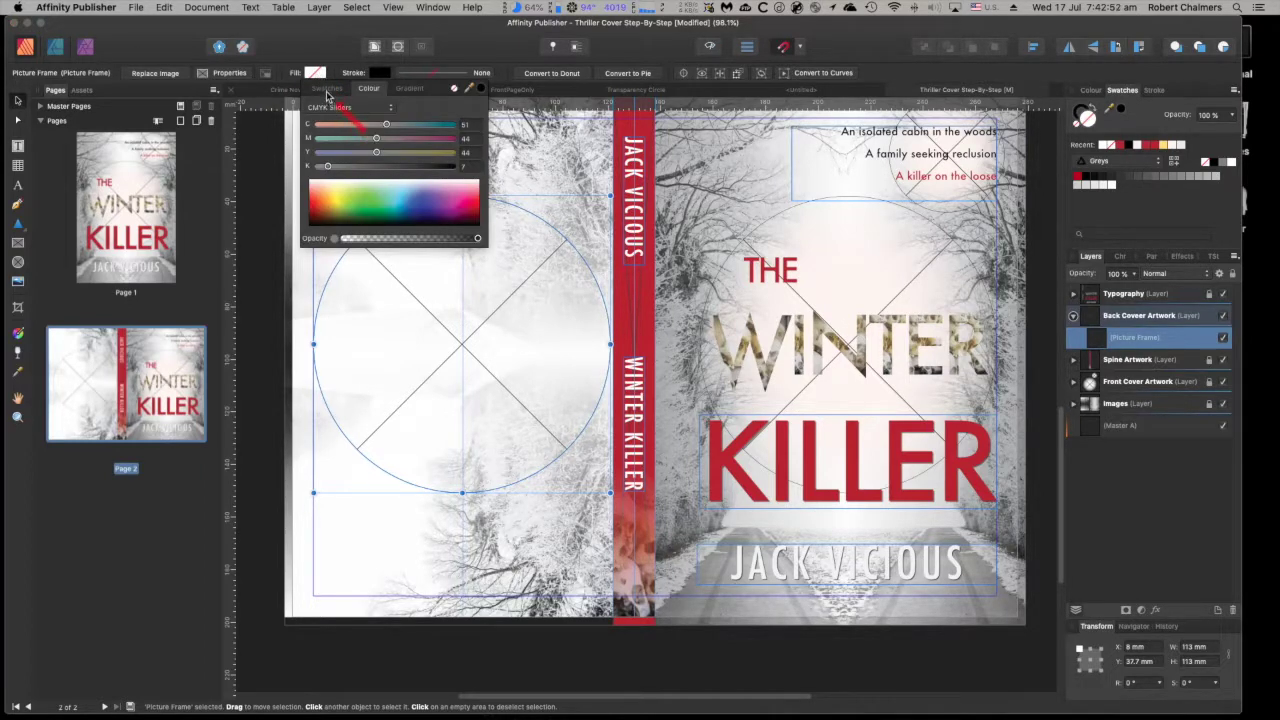
pyautogui.click(328, 89)
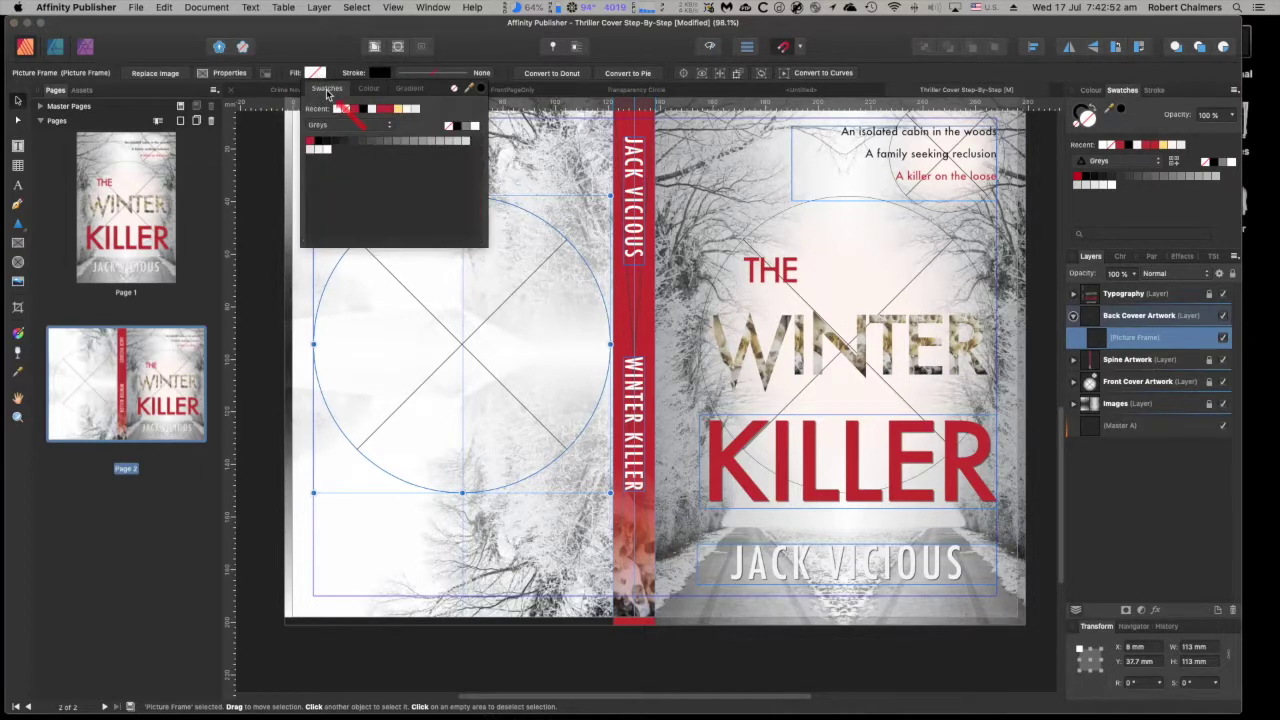
pyautogui.click(327, 150)
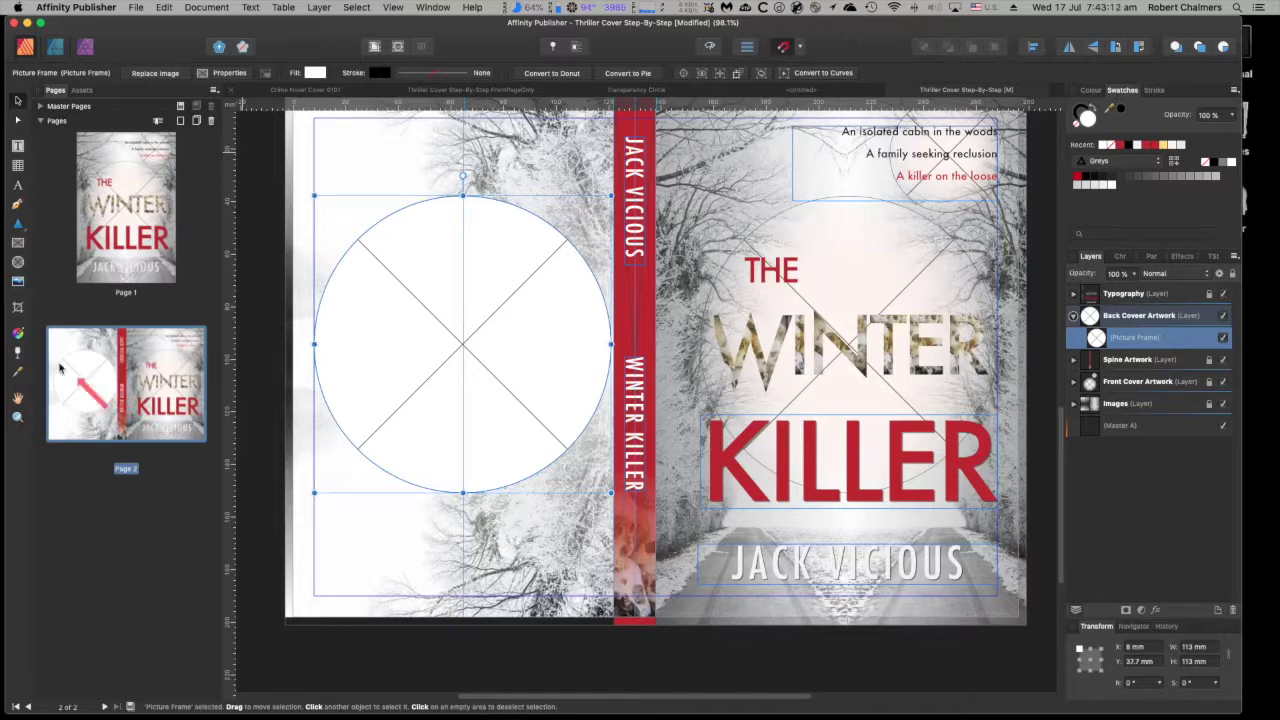
# Apply a radial transparency to the white circle, fading from its centre to its outer edge, with the mid point at 100 %
pyautogui.click(17, 355)
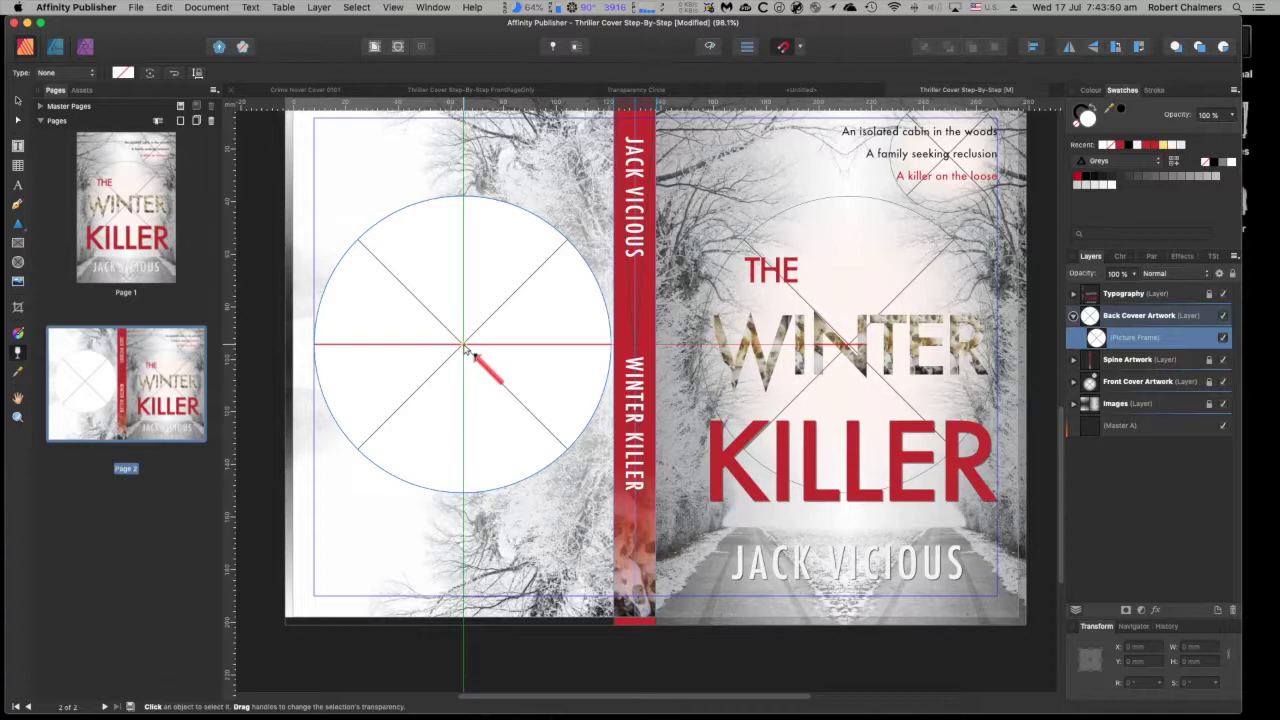
pyautogui.click(68, 73)
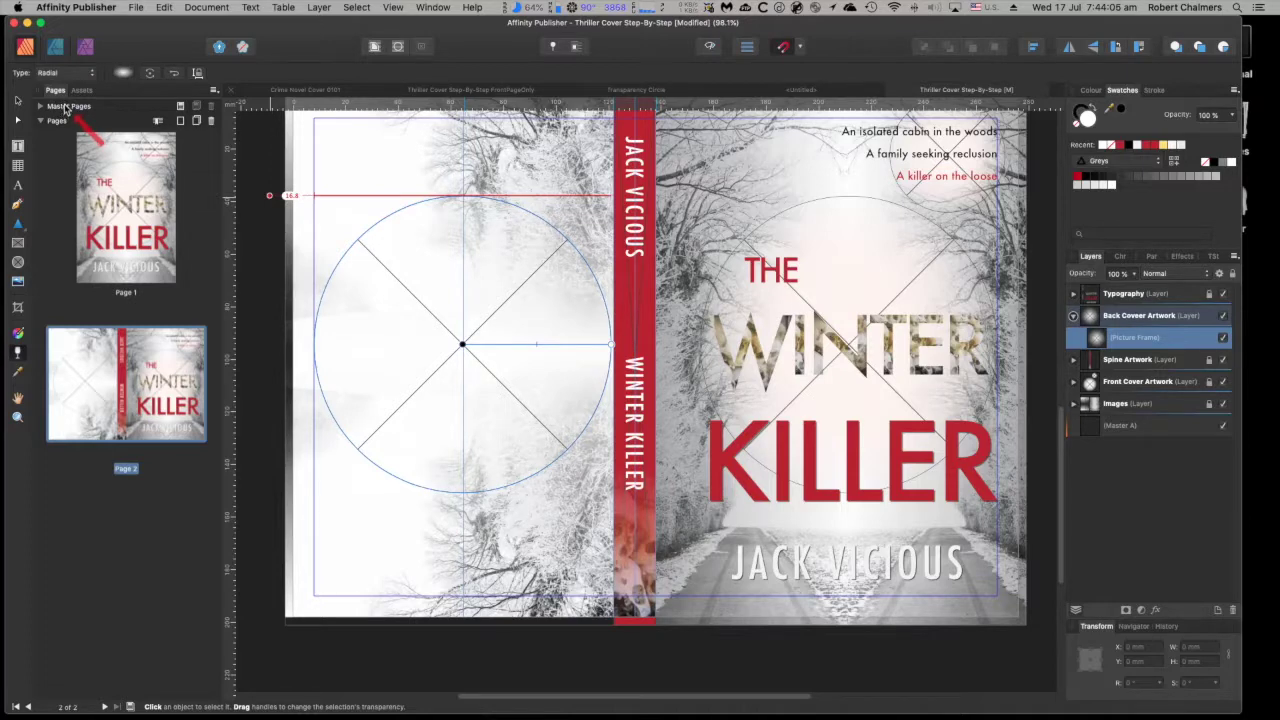
pyautogui.click(123, 75)
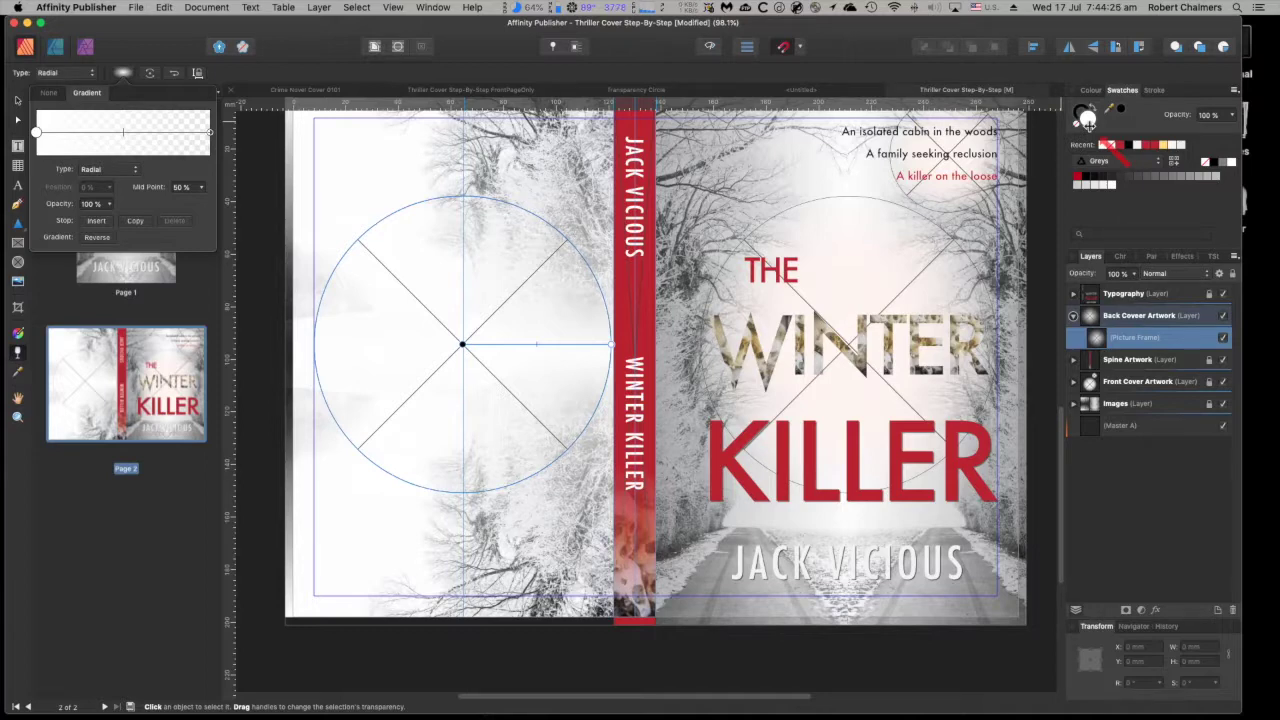
pyautogui.moveTo(1087, 120); pyautogui.dragTo(228, 135)
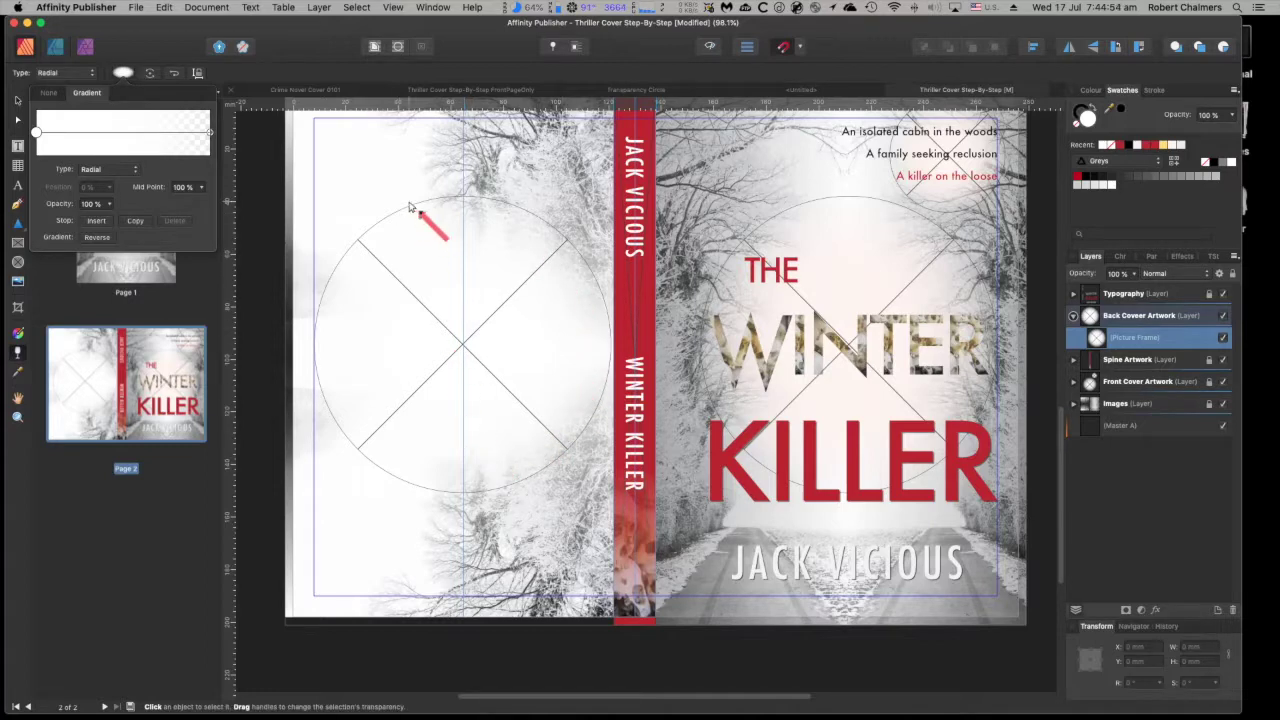
pyautogui.click(305, 78)
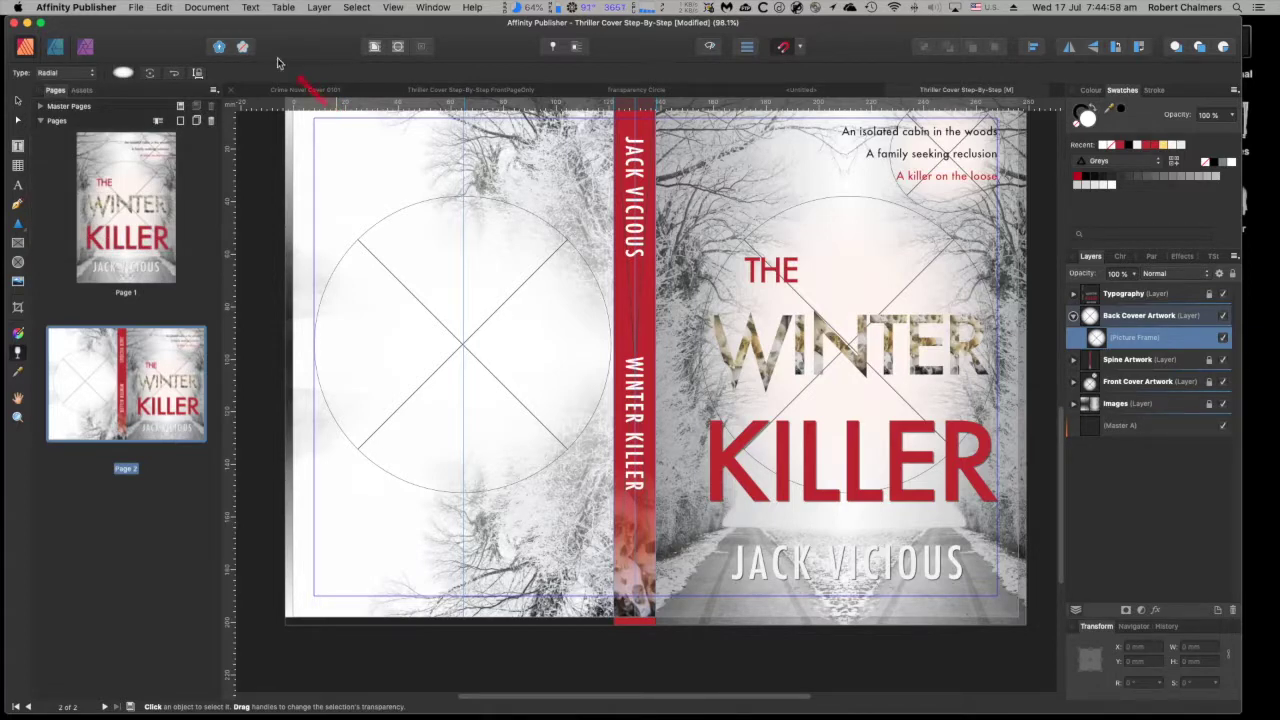
# Save the document with the faded white circle on the back cover
pyautogui.click(136, 8)
pyautogui.click(155, 99)
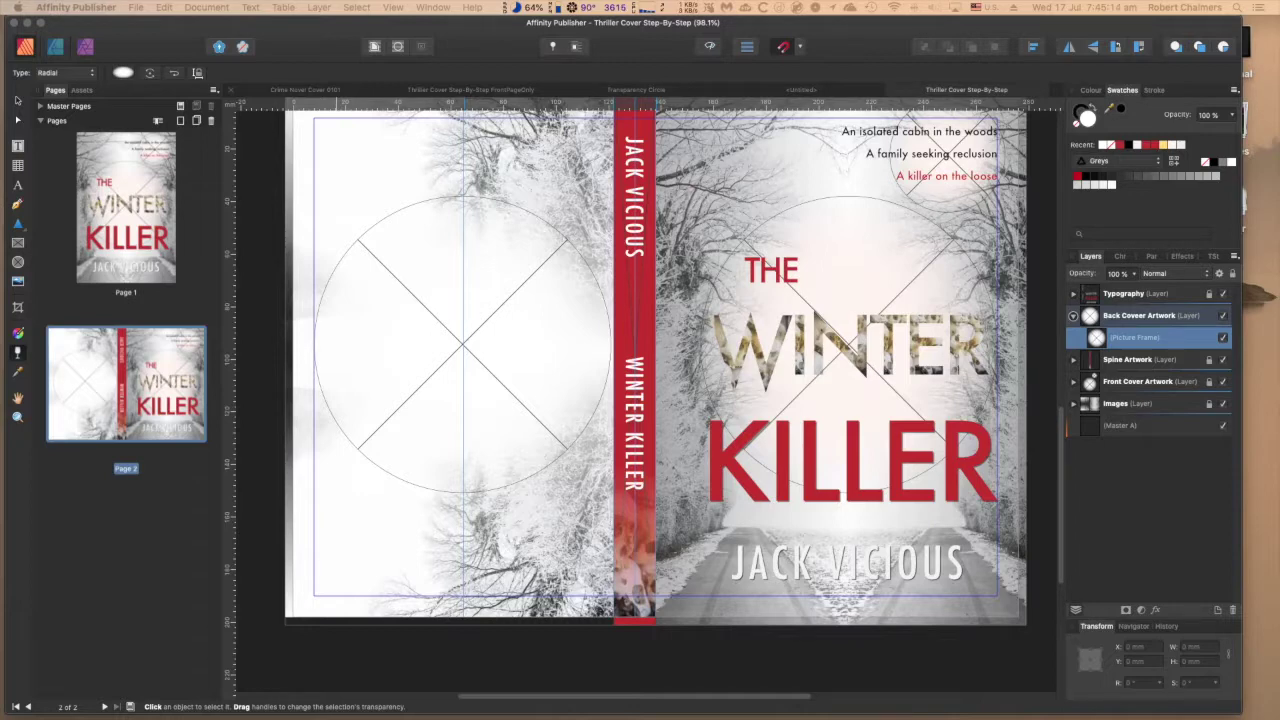
pyautogui.hscroll(-1, 588, 385)
pyautogui.click(588, 385)
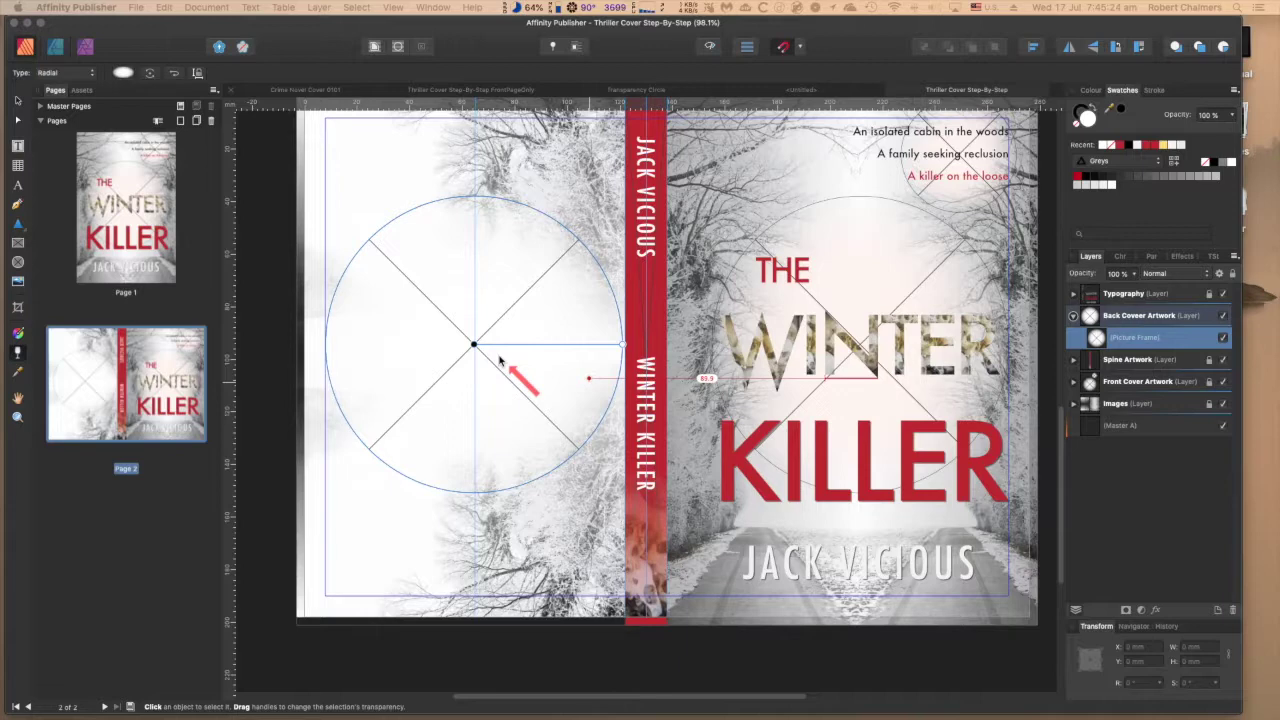
pyautogui.hscroll(-1, 497, 357)
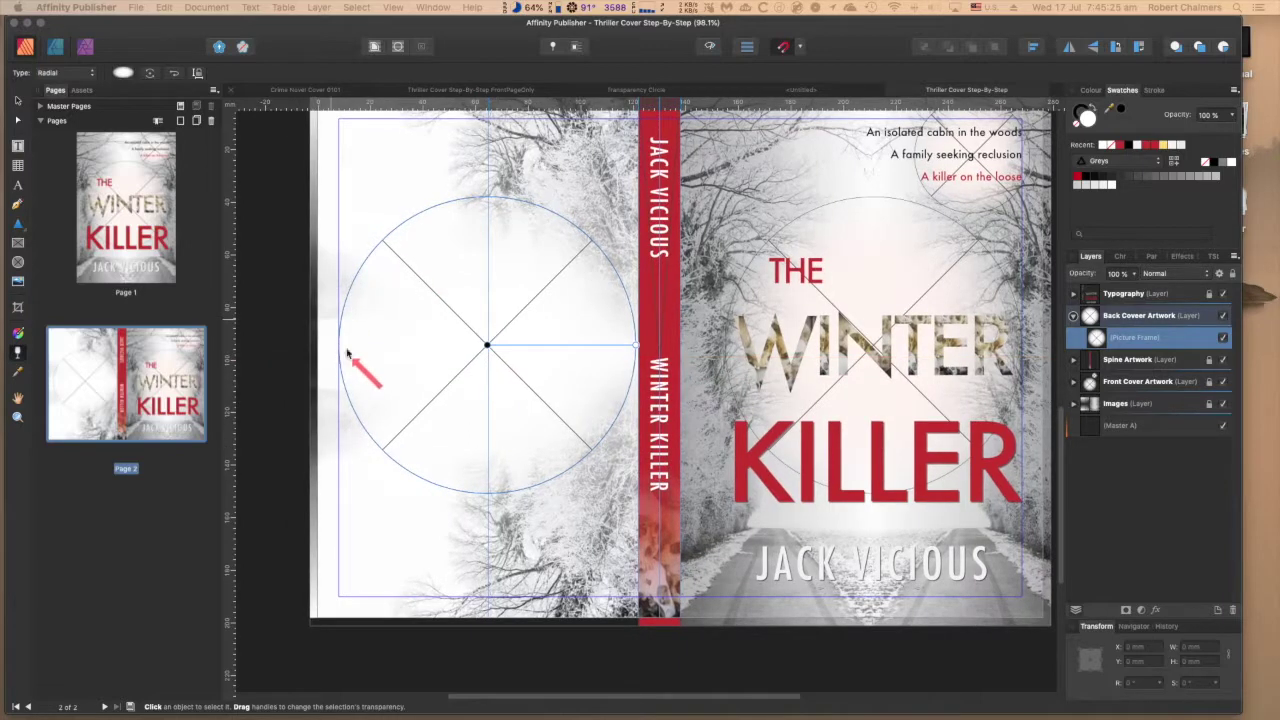
pyautogui.hscroll(1, 628, 350)
pyautogui.moveTo(628, 350); pyautogui.dragTo(624, 346)
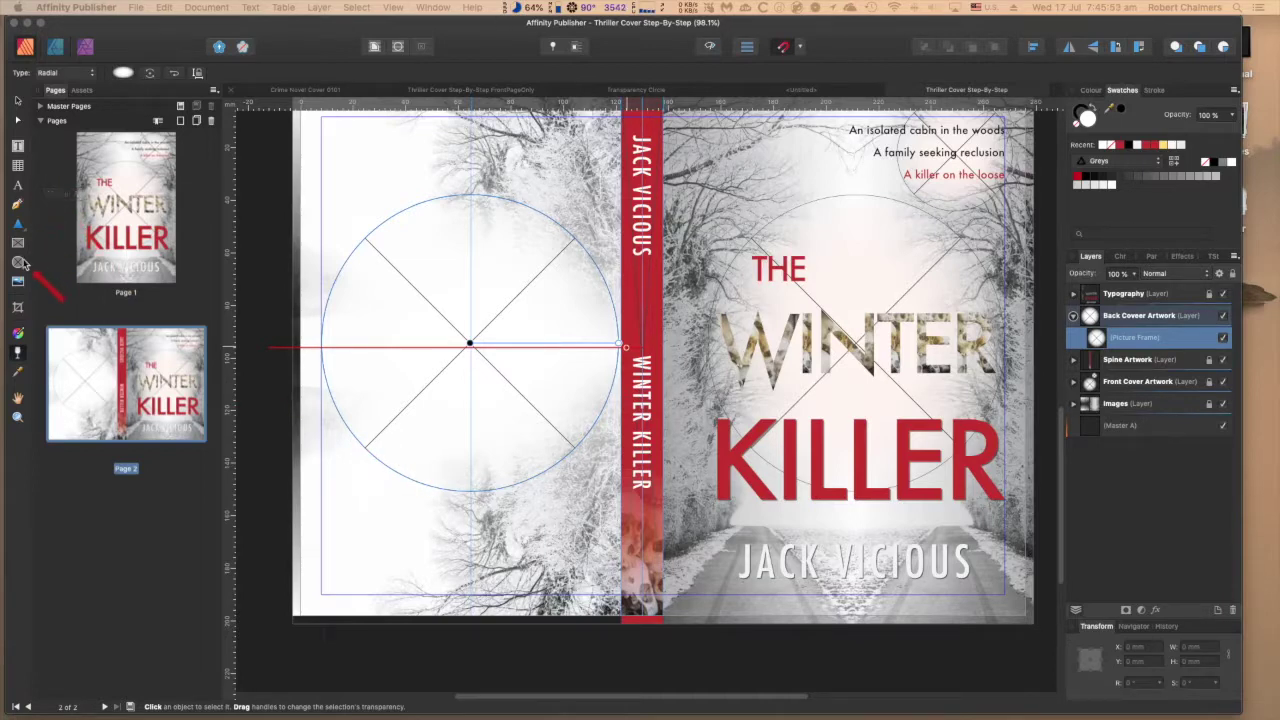
# Draw a rectangular picture frame about 45 mm by 21 mm below the circle on the back cover, at about X 37.7 mm, Y 156.6 mm
pyautogui.press('v')
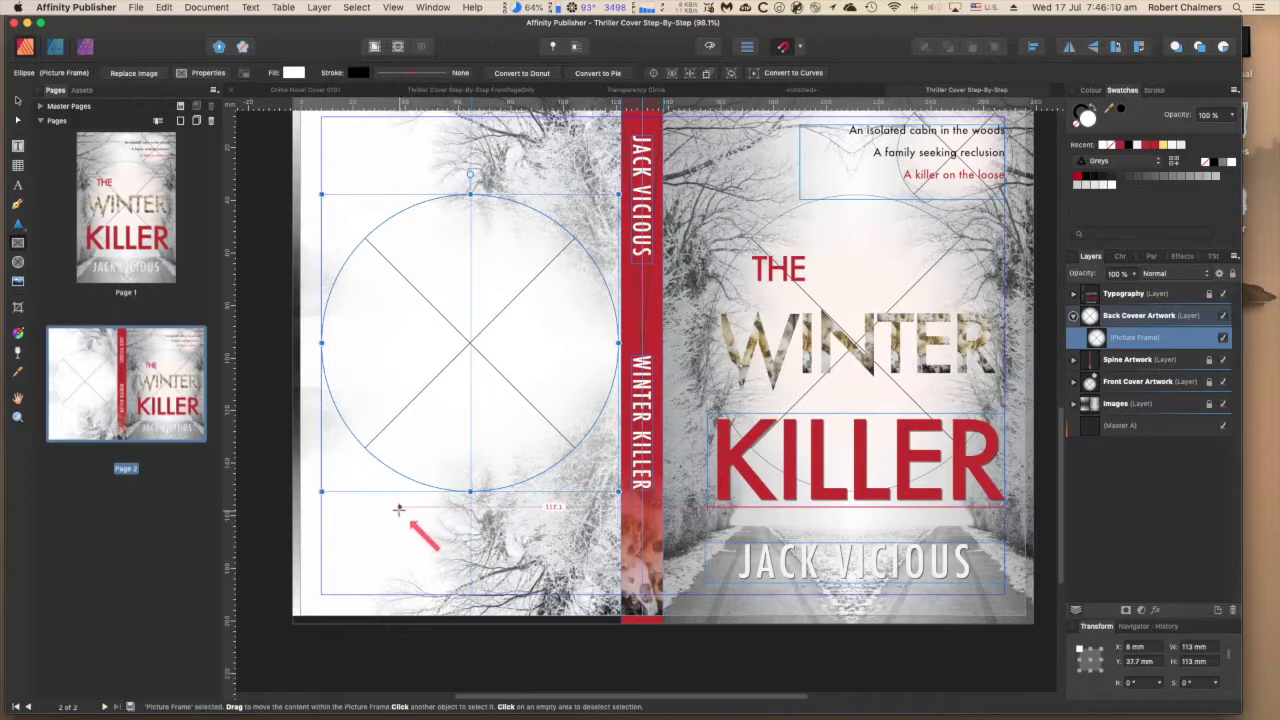
pyautogui.moveTo(398, 508); pyautogui.dragTo(520, 562)
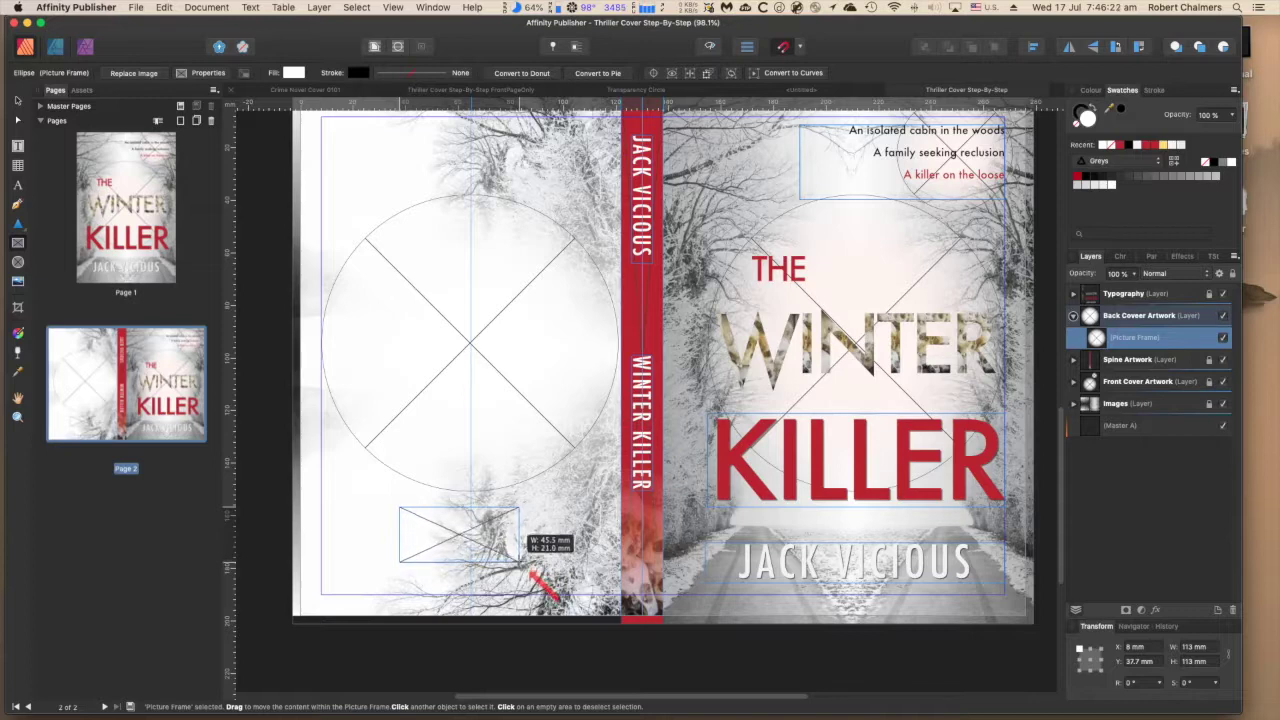
pyautogui.moveTo(520, 562); pyautogui.dragTo(517, 561)
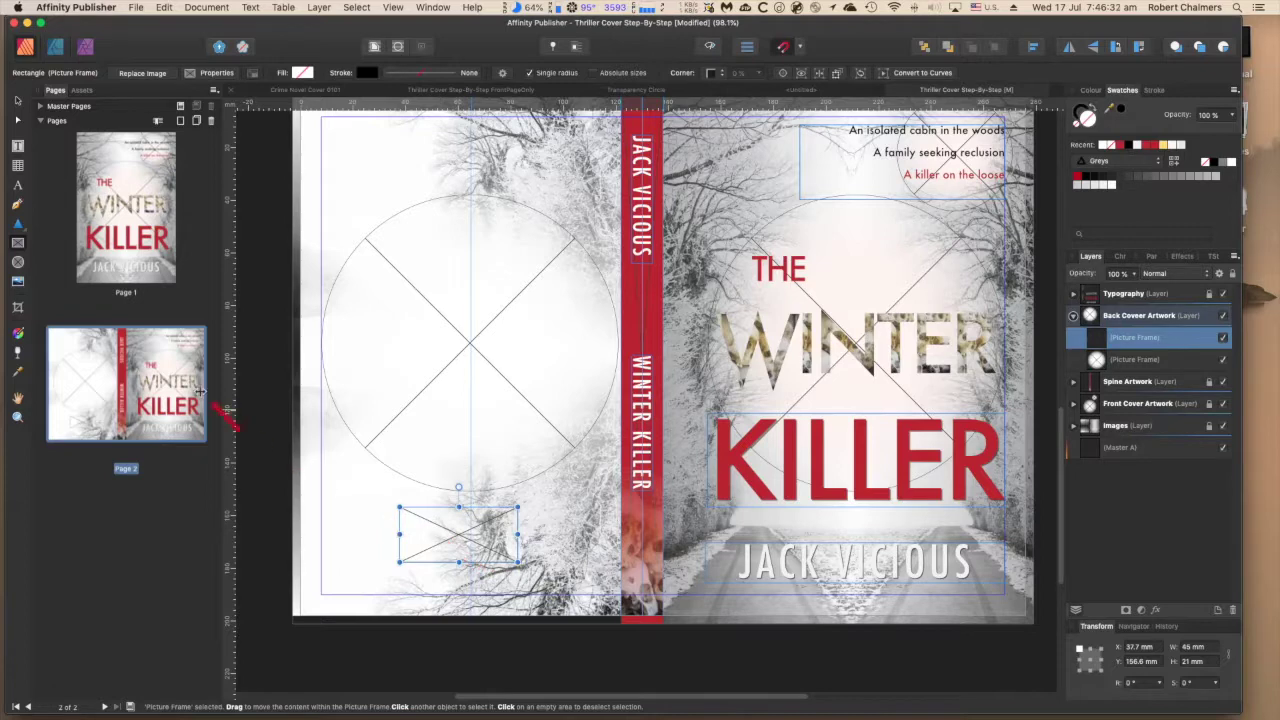
# Move the rectangular picture frame to about X 42 mm, Y 152.6 mm, centred under the circle, and place the isbn_barcode image in it
pyautogui.click(18, 101)
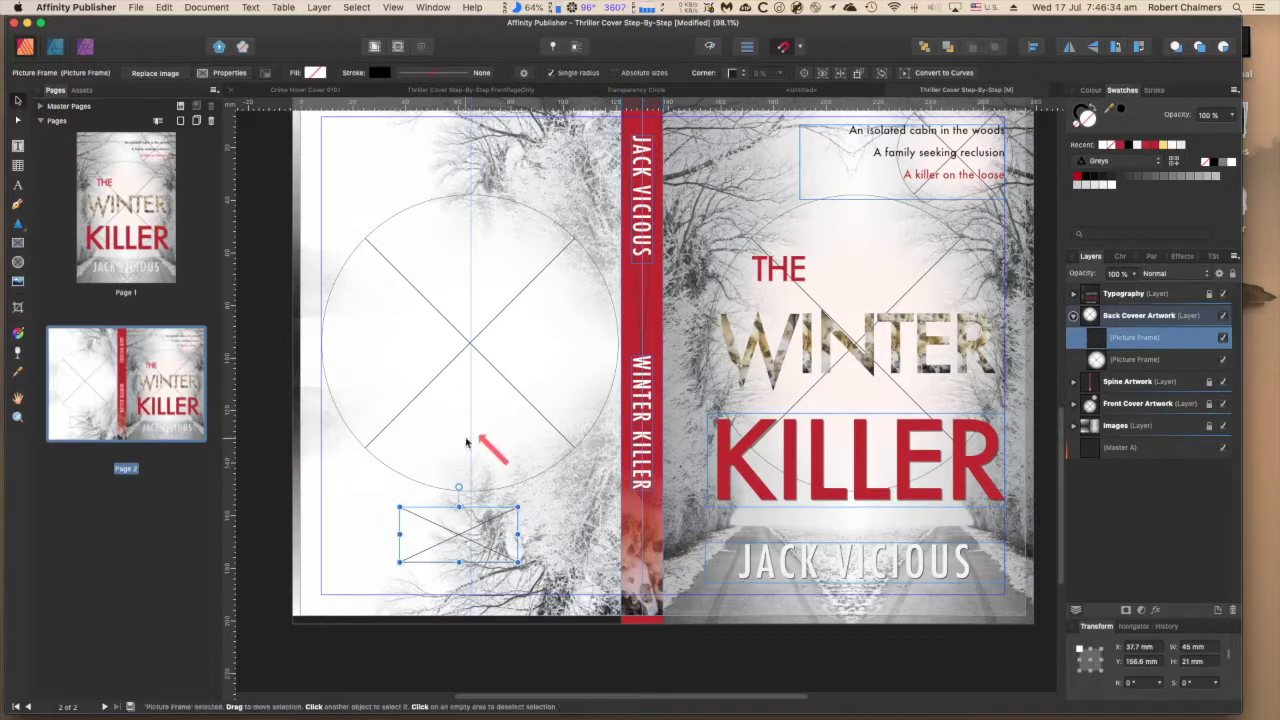
pyautogui.moveTo(456, 532); pyautogui.dragTo(461, 522)
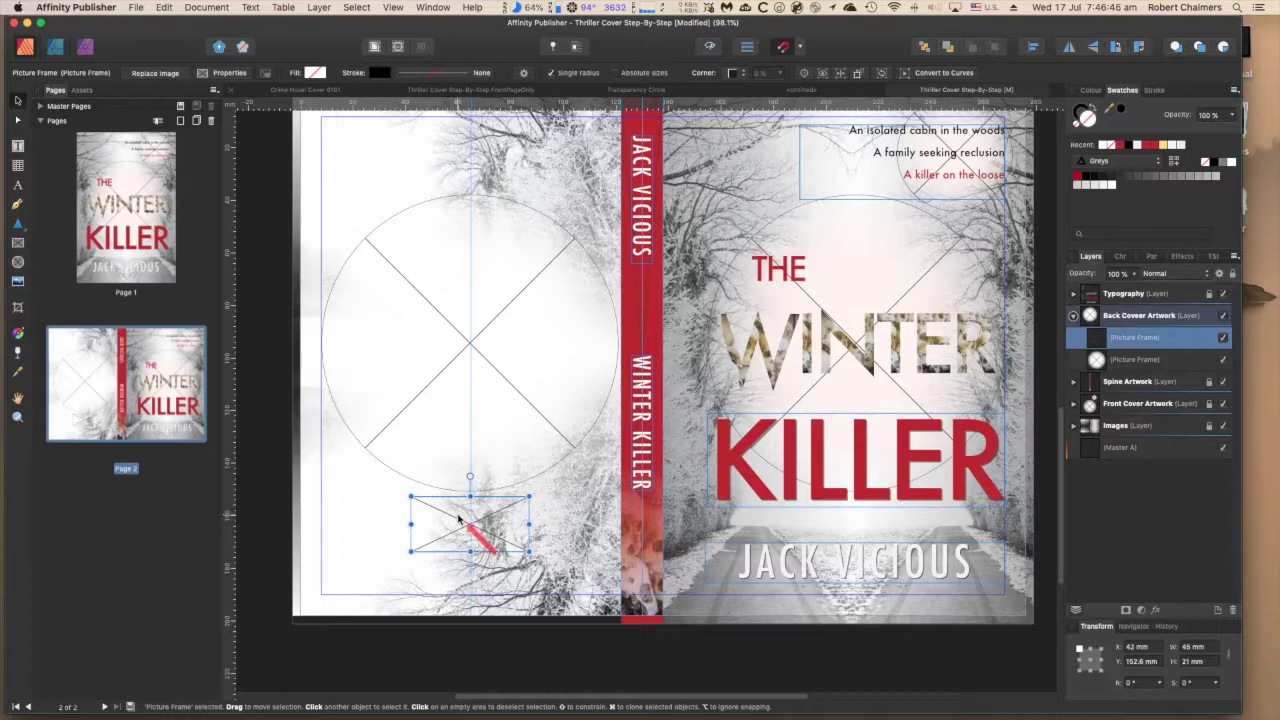
pyautogui.click(136, 9)
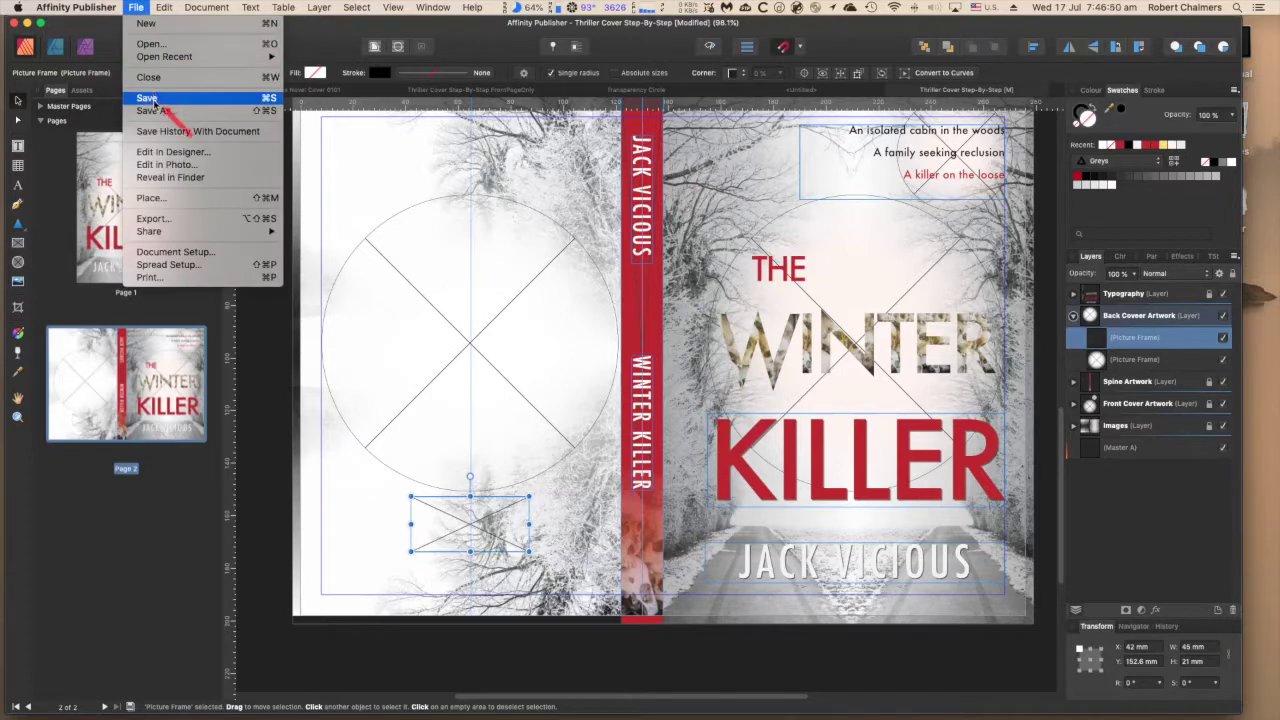
pyautogui.click(166, 202)
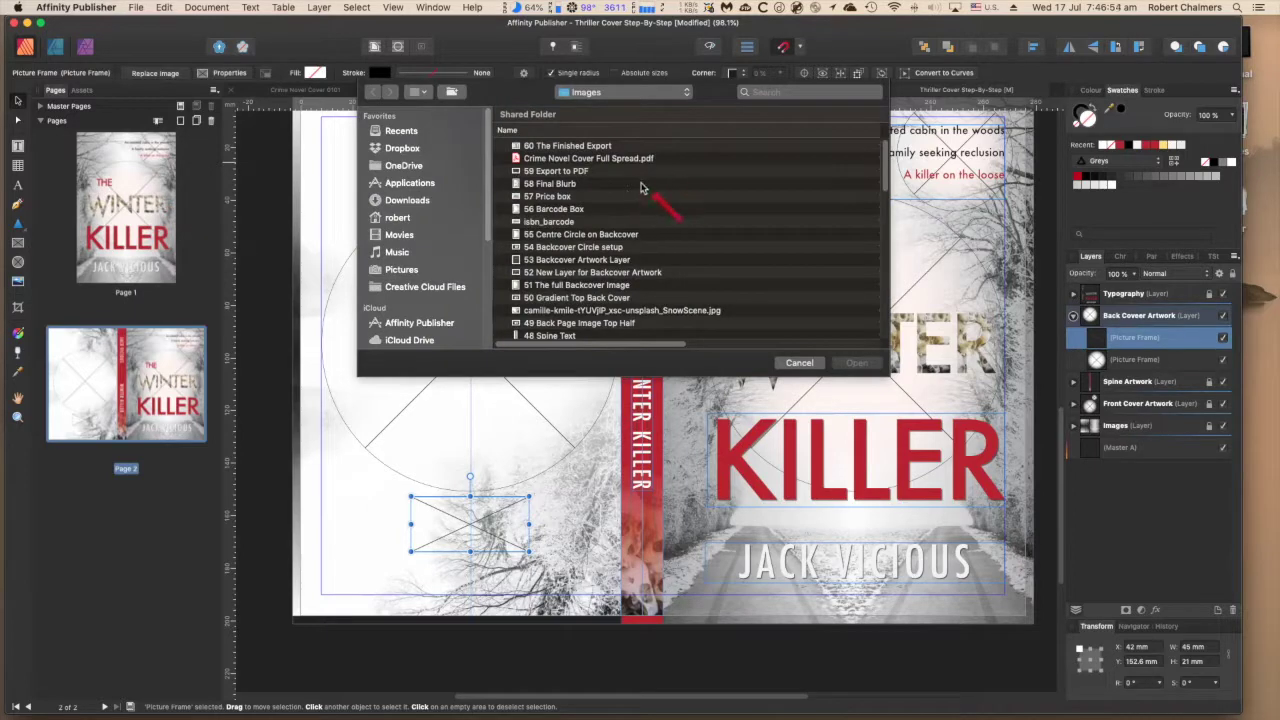
pyautogui.scroll(-2, 595, 187)
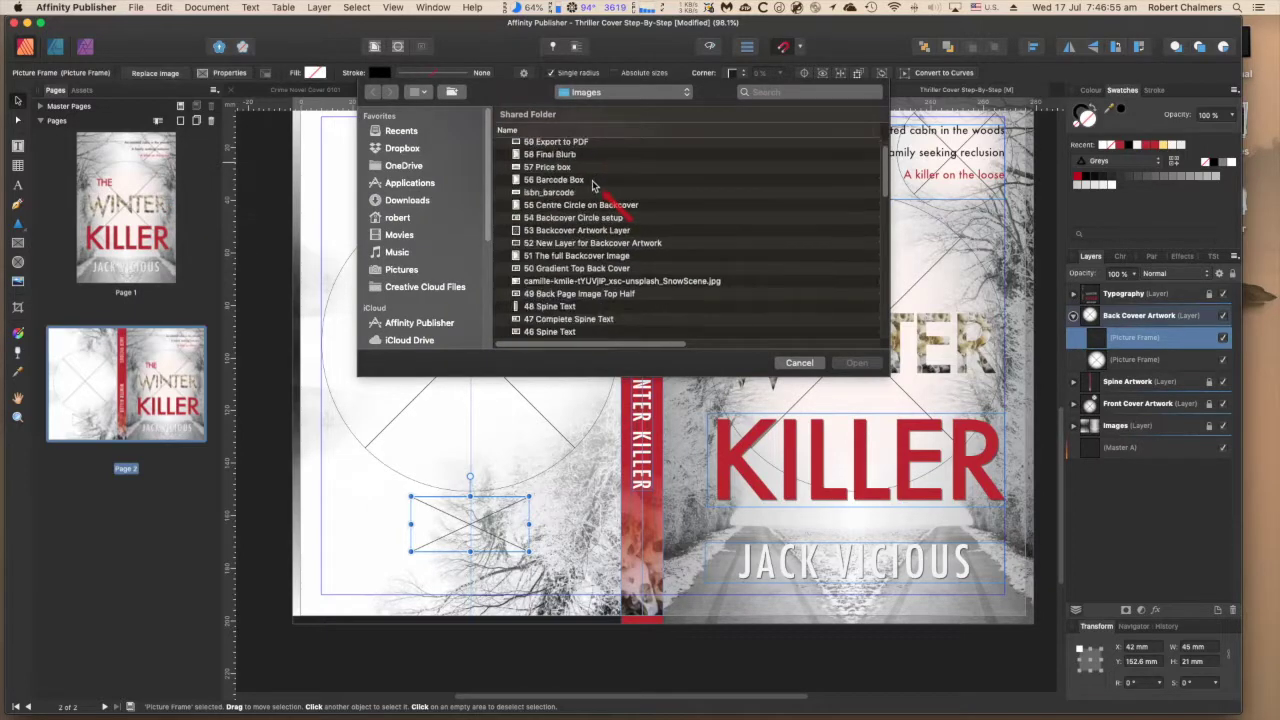
pyautogui.scroll(2, 590, 183)
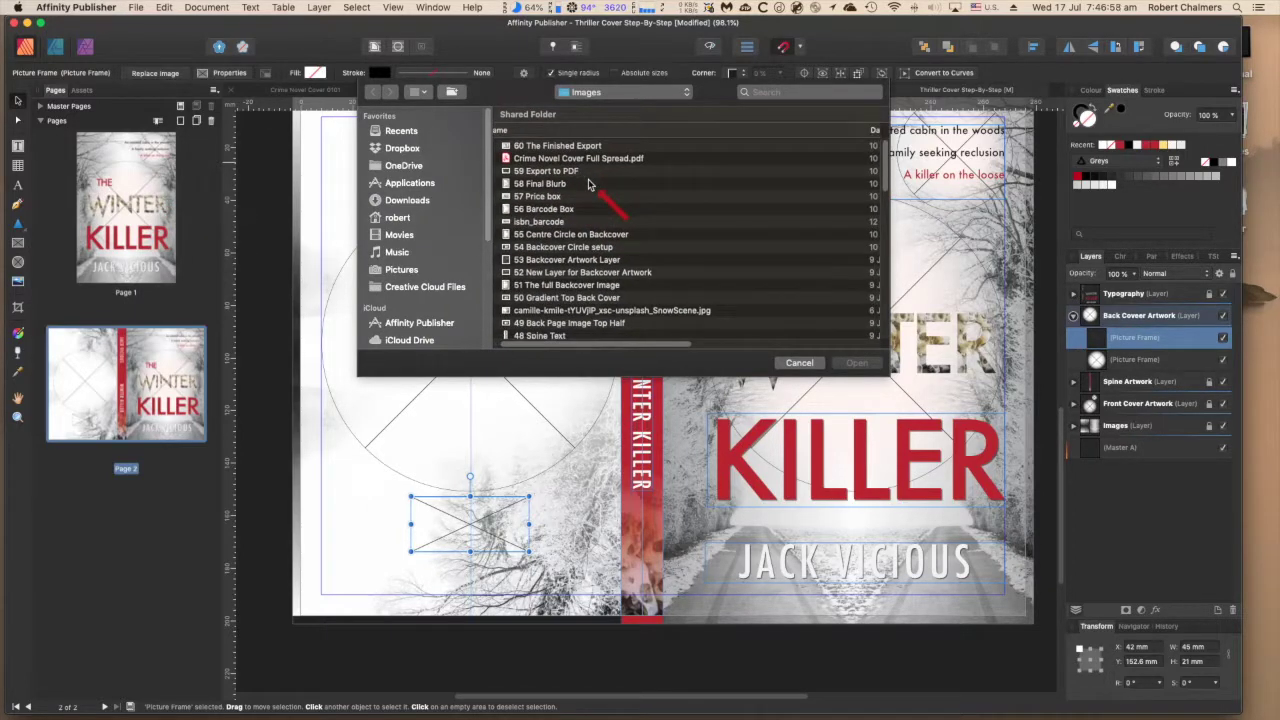
pyautogui.scroll(-1, 588, 180)
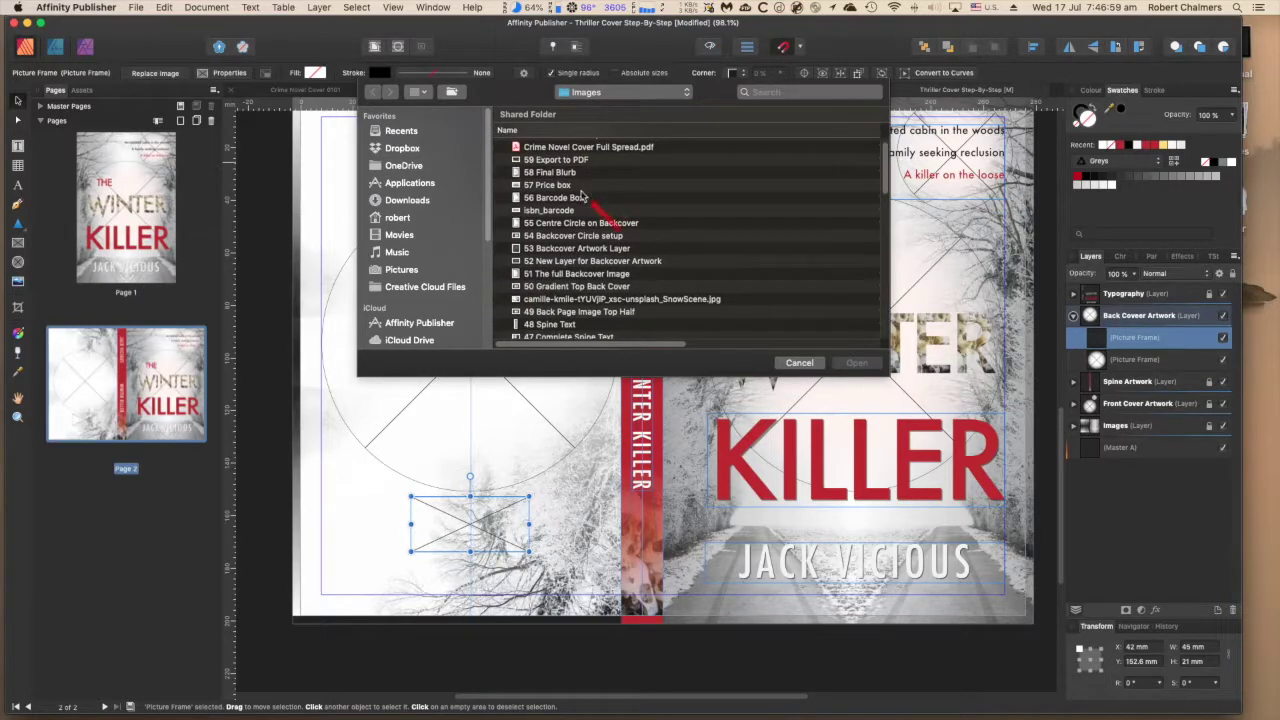
pyautogui.scroll(-2, 584, 198)
pyautogui.click(552, 188)
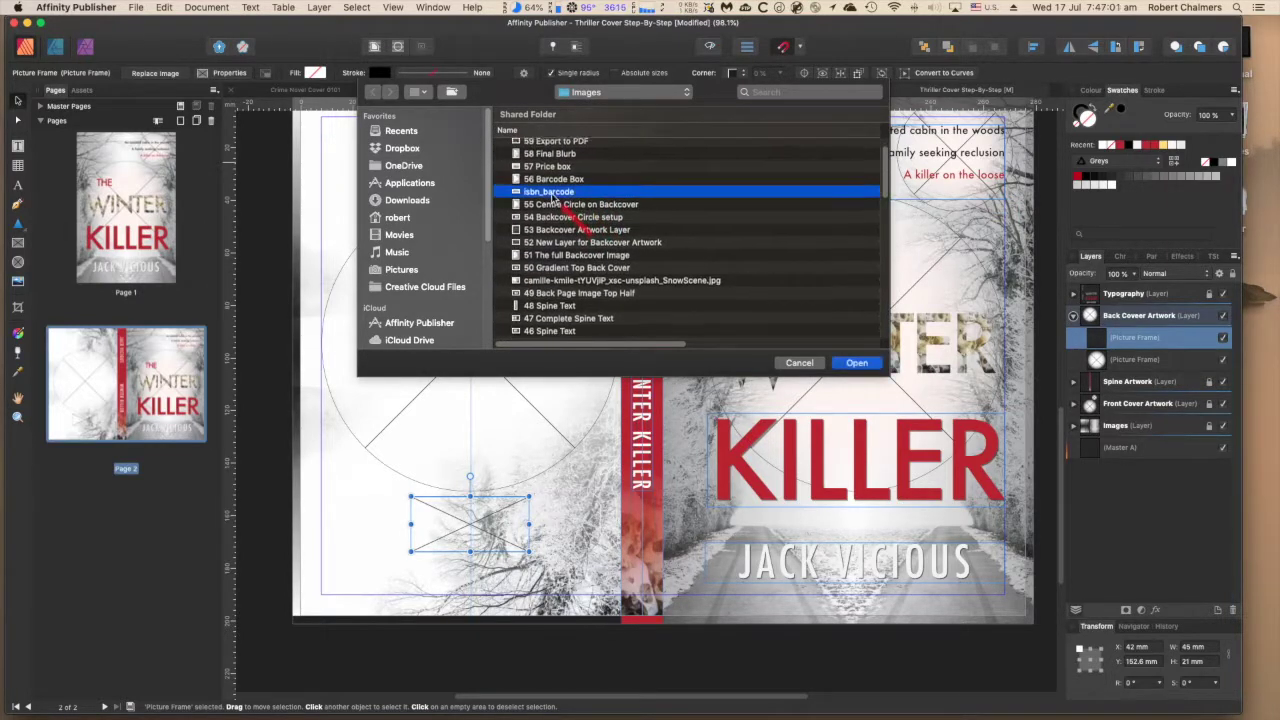
pyautogui.click(848, 366)
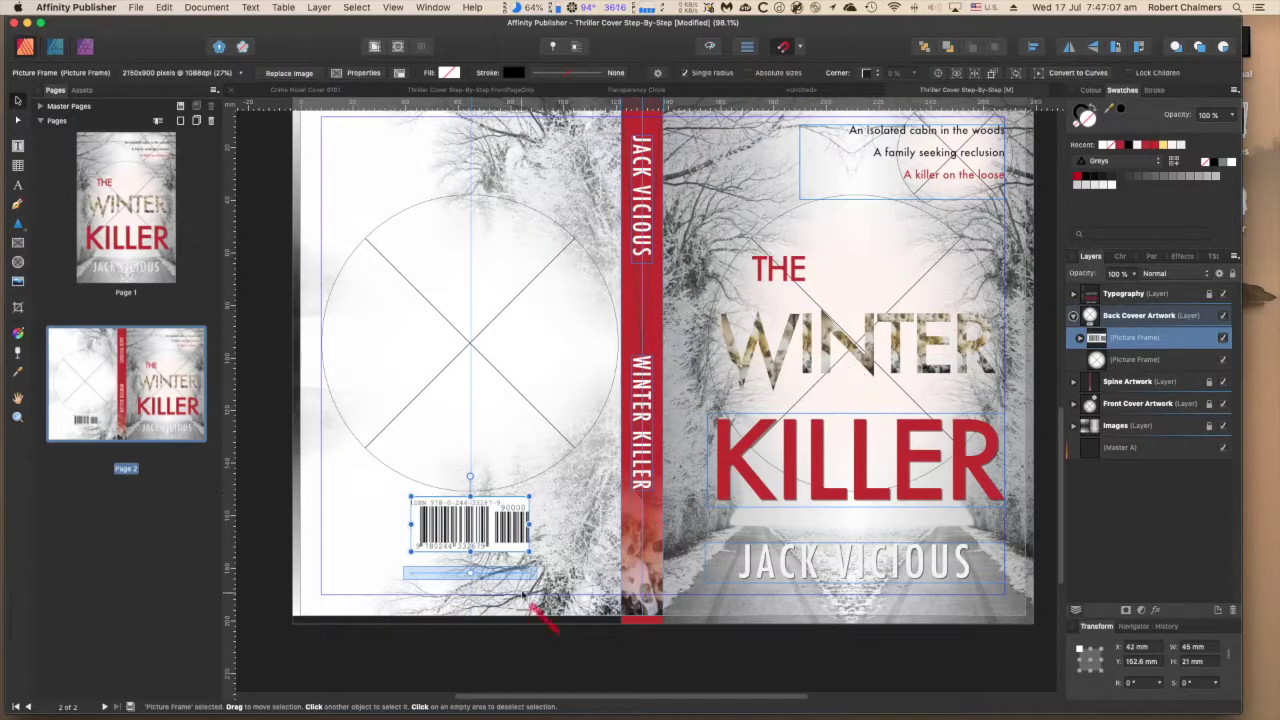
# Widen the barcode frame to about 49.2 mm and recentre it under the circle at about X 40.4 mm, Y 150.7 mm
pyautogui.moveTo(531, 525); pyautogui.dragTo(541, 525)
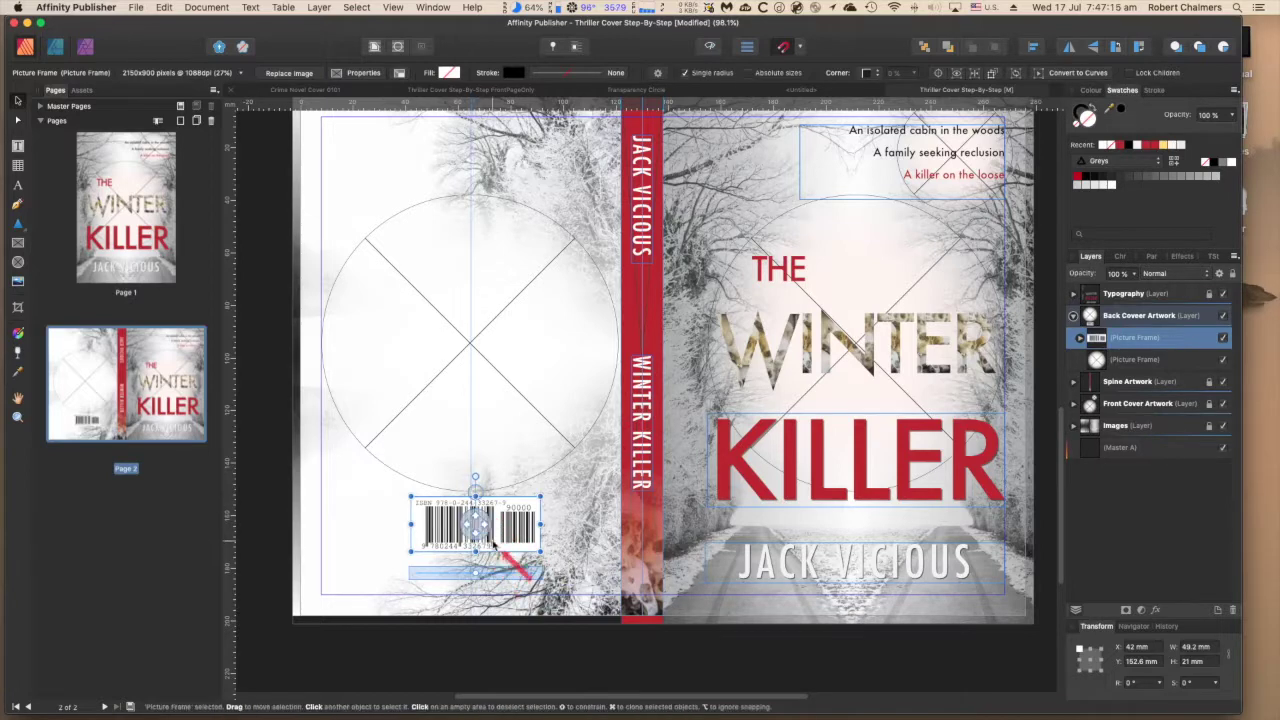
pyautogui.moveTo(498, 547); pyautogui.dragTo(496, 543)
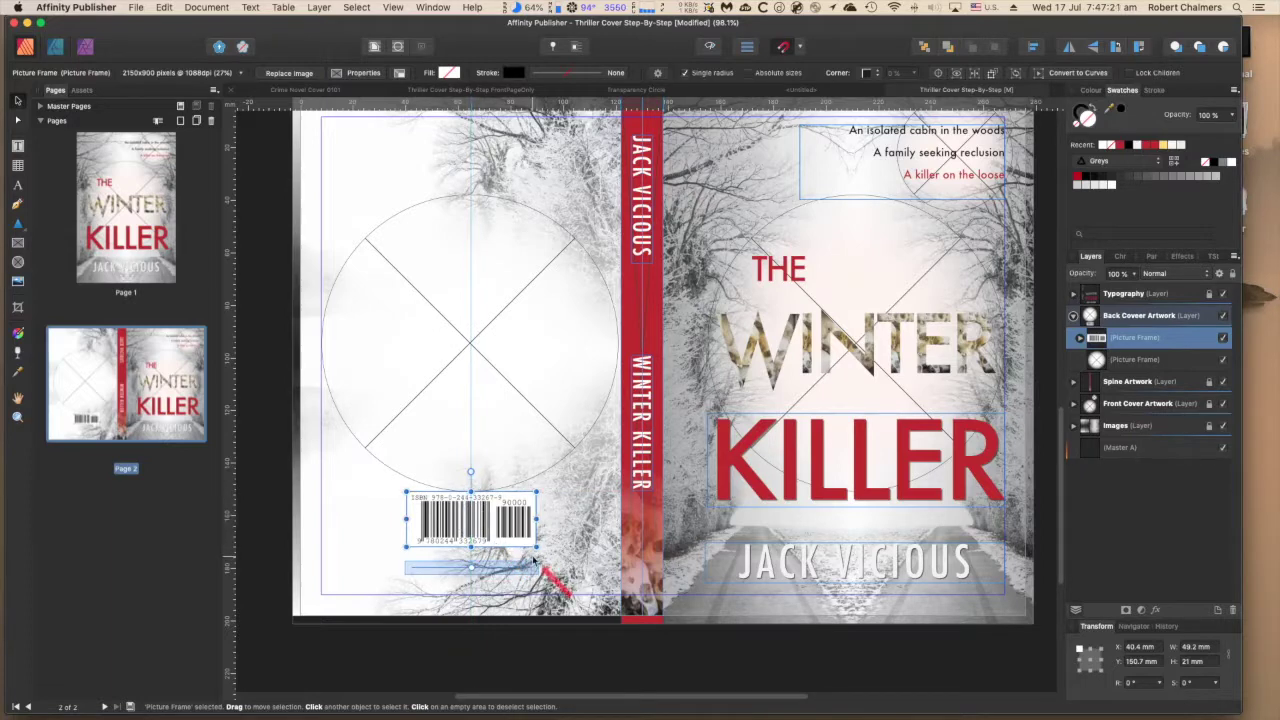
pyautogui.click(278, 180)
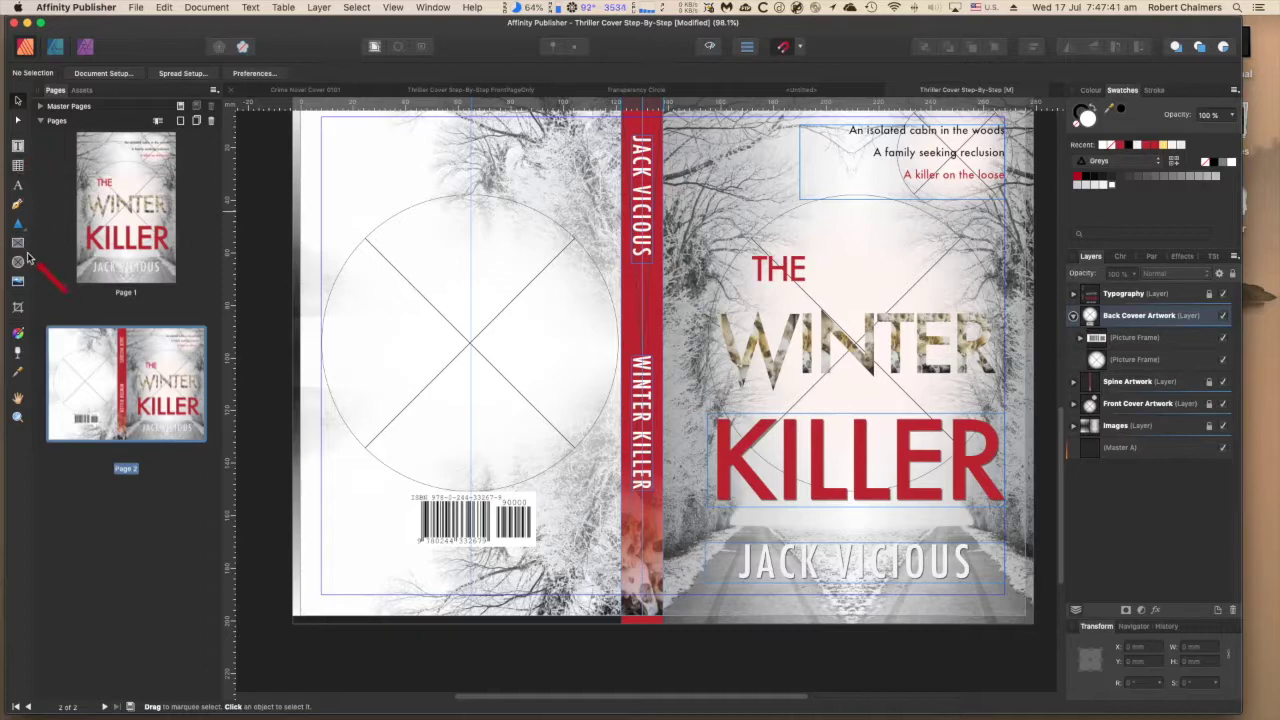
pyautogui.click(17, 187)
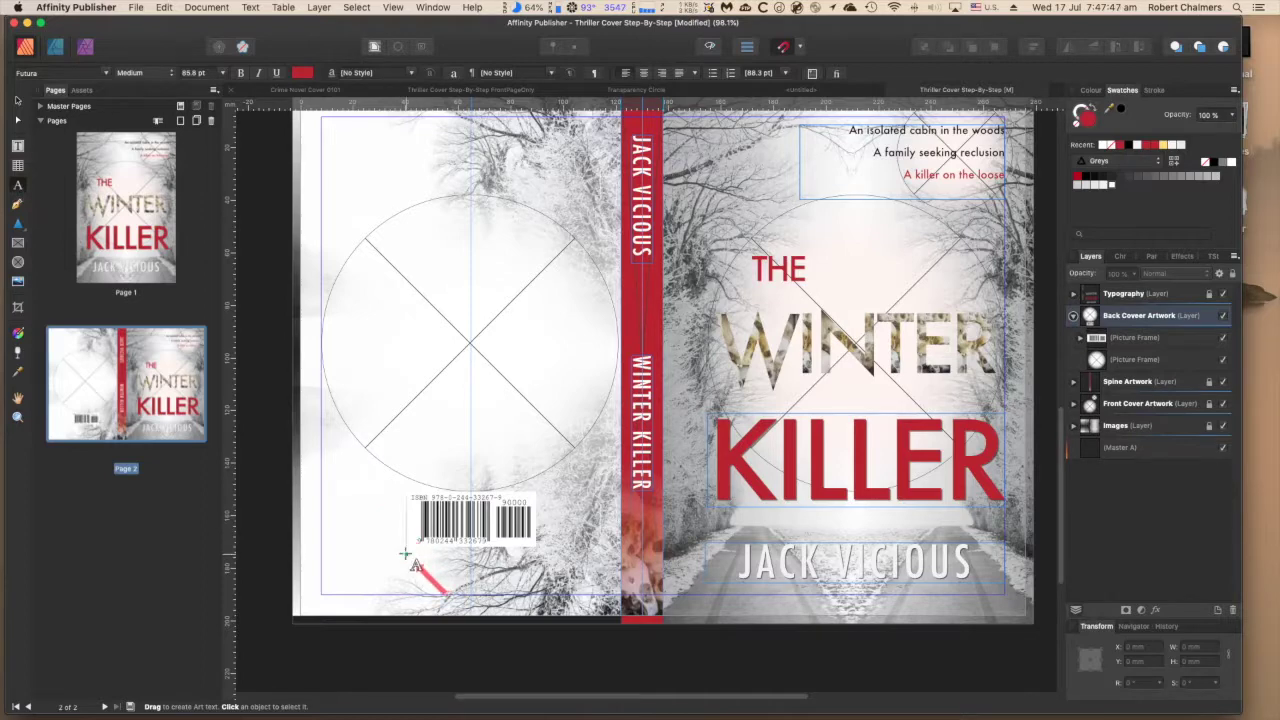
pyautogui.scroll(-2, 410, 548)
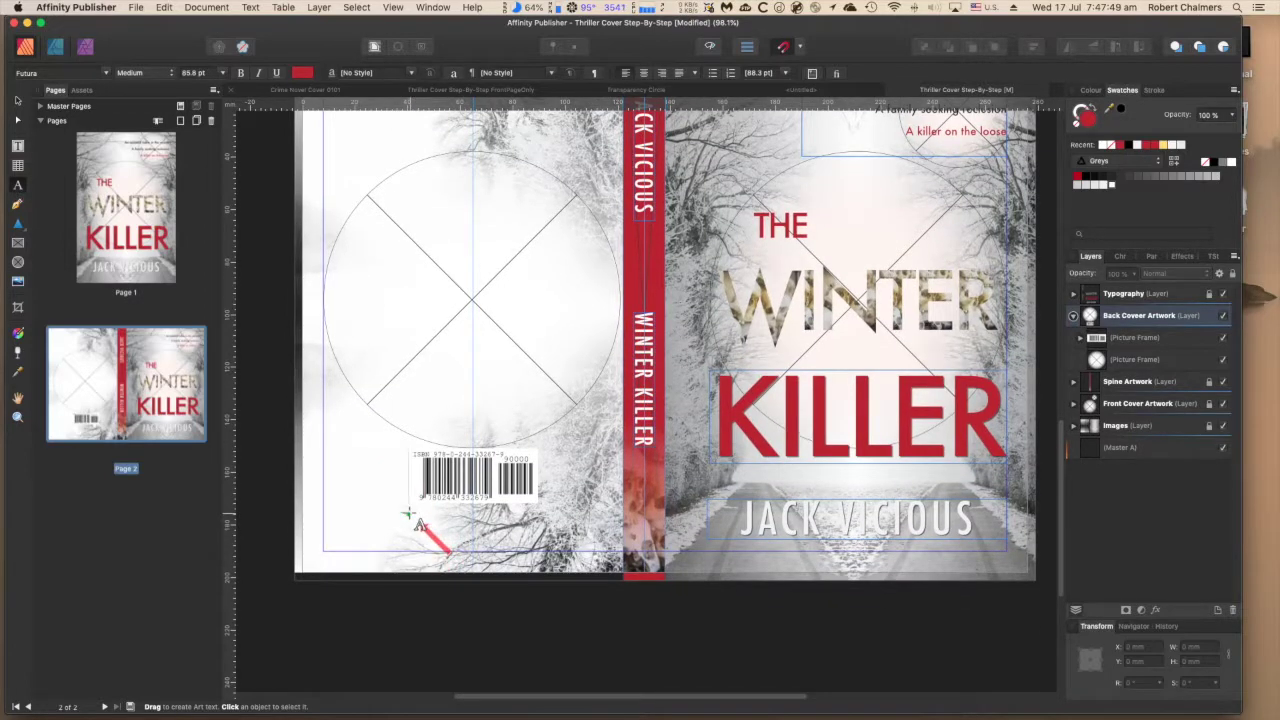
pyautogui.hscroll(2, 410, 515)
pyautogui.scroll(-1, 408, 513)
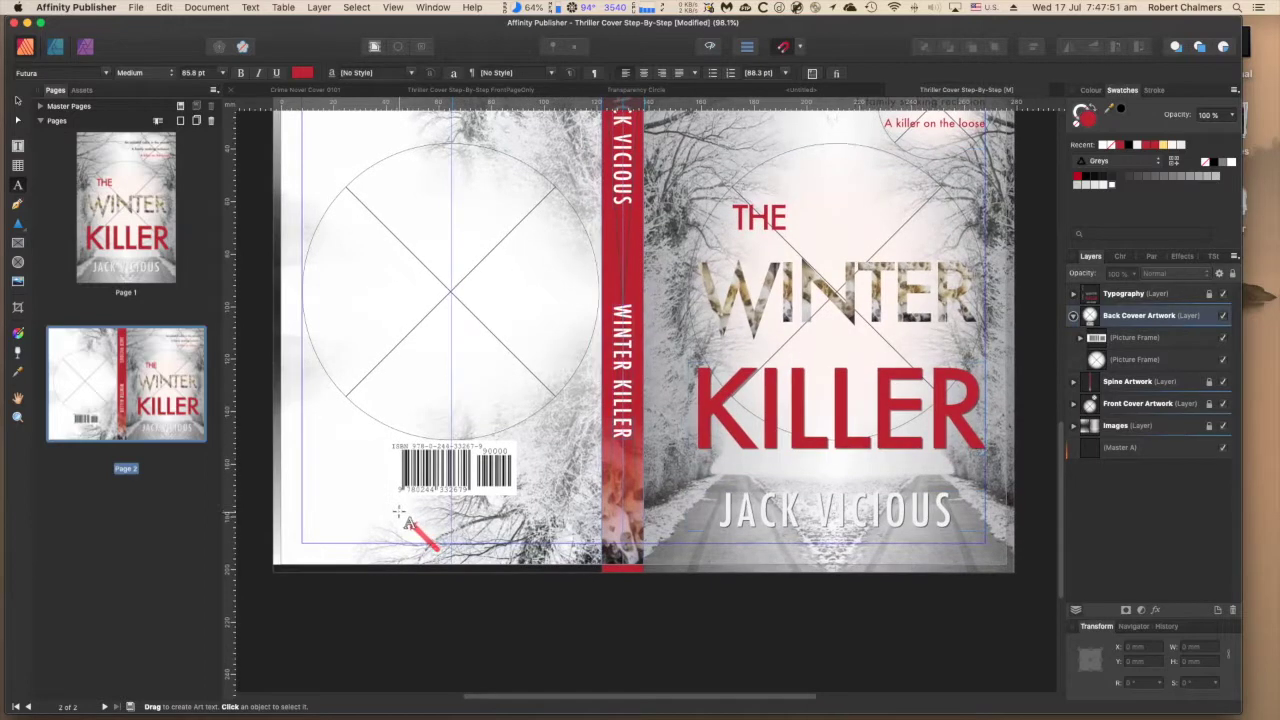
pyautogui.scroll(-2, 394, 504)
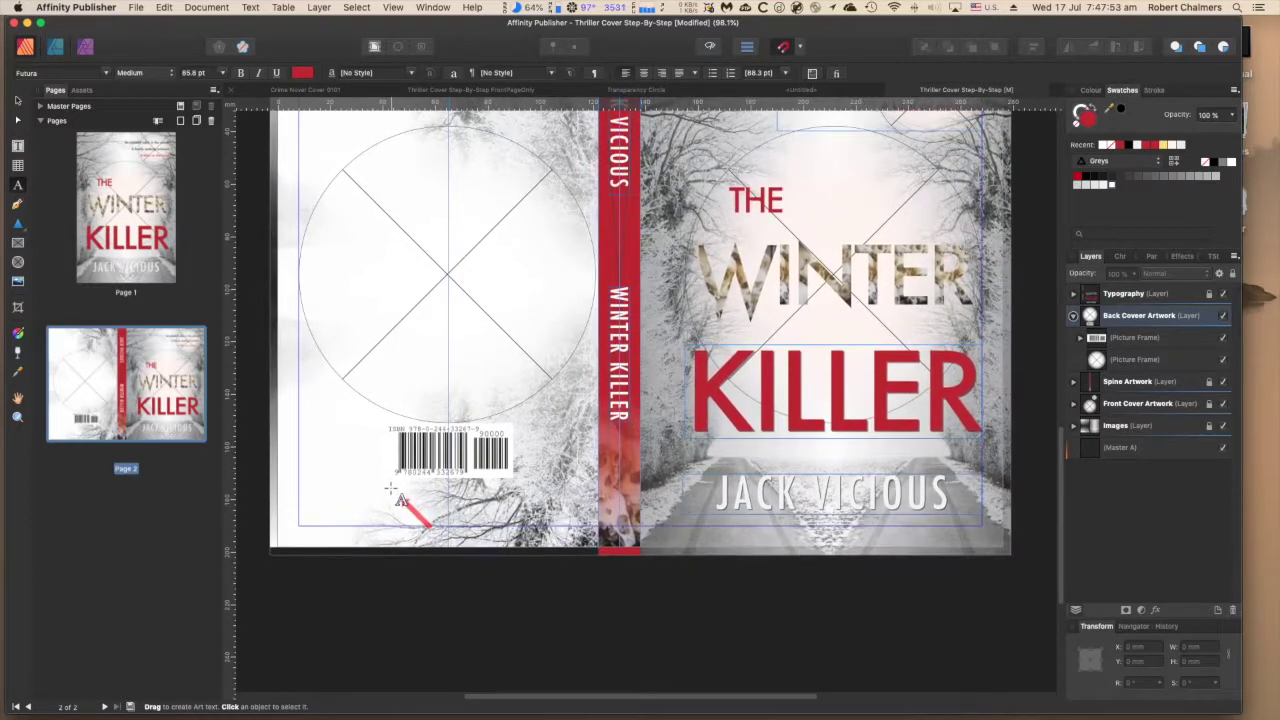
pyautogui.hscroll(-1, 393, 478)
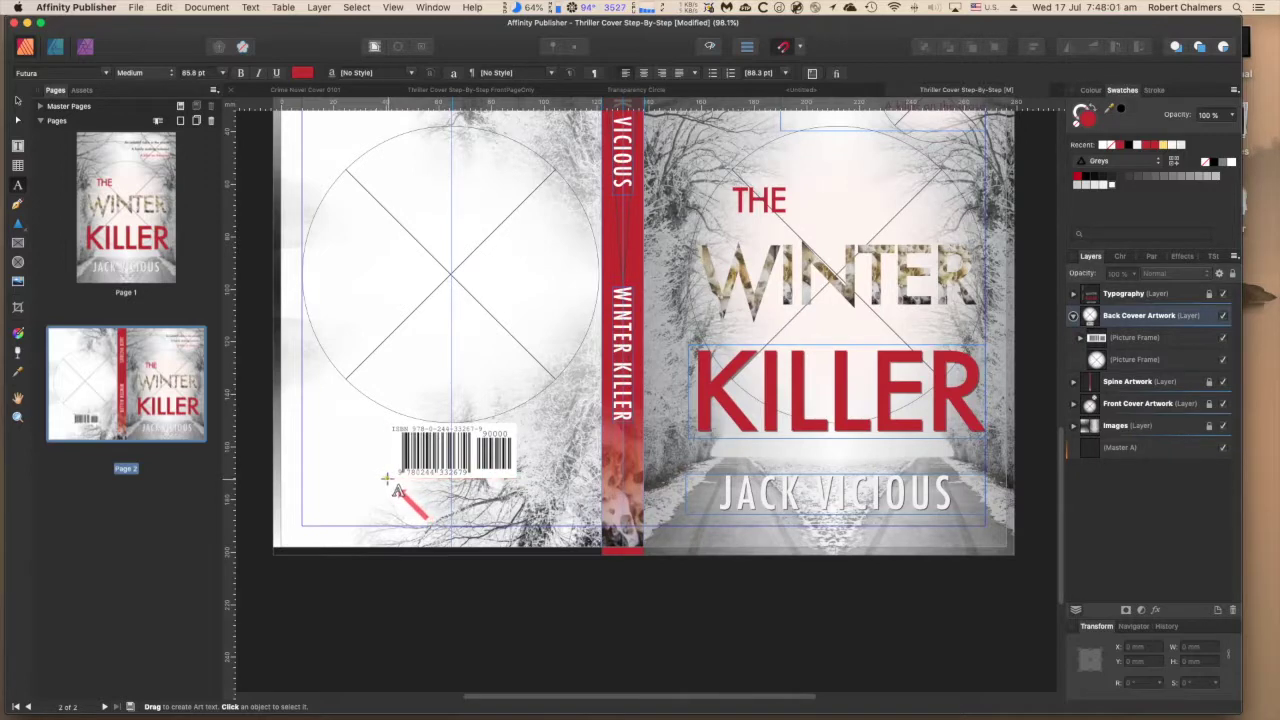
pyautogui.moveTo(387, 479); pyautogui.dragTo(480, 511)
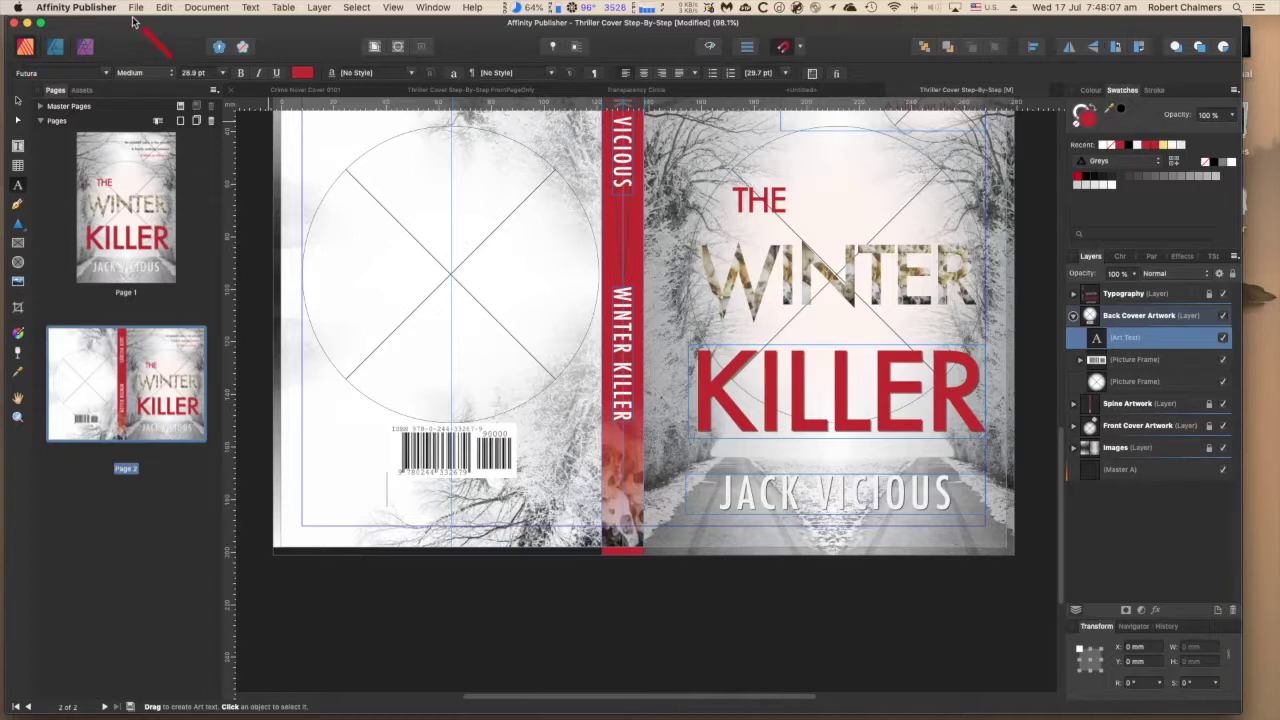
pyautogui.click(164, 7)
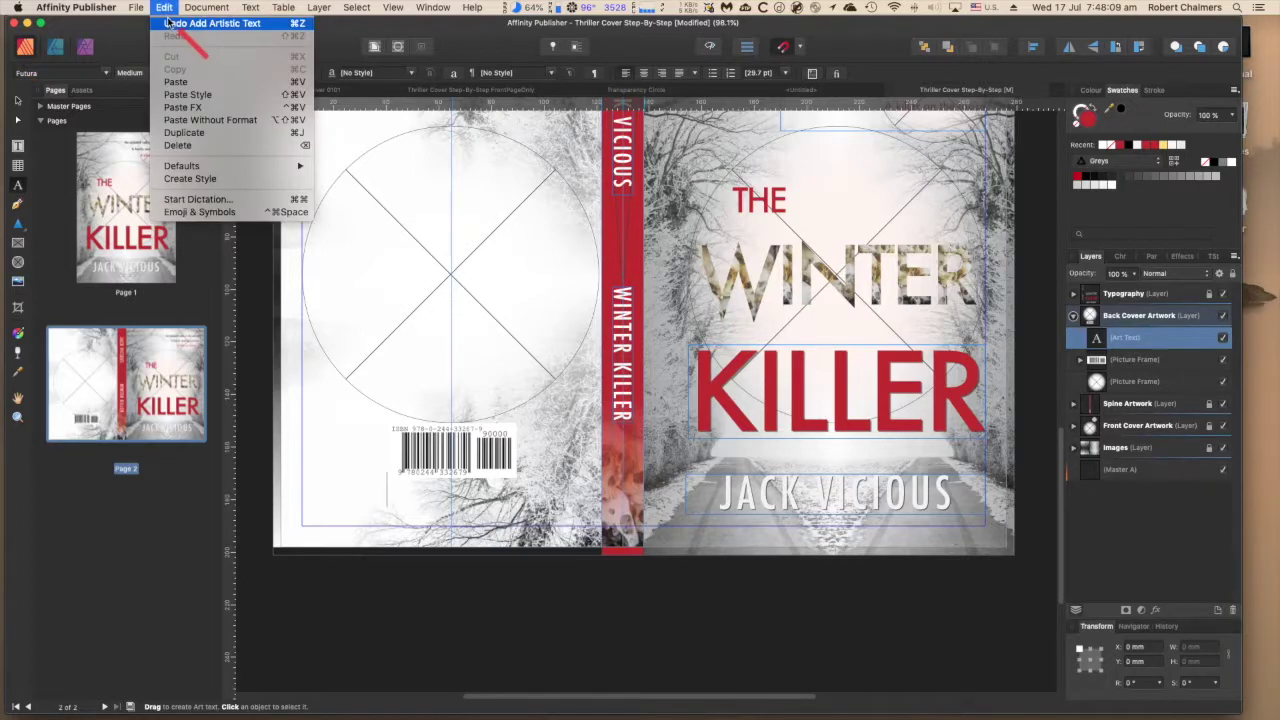
pyautogui.click(170, 26)
# Try a text frame about 49.2 mm by 9.9 mm directly below the barcode, with red from the Greys swatches as its text colour
pyautogui.click(18, 146)
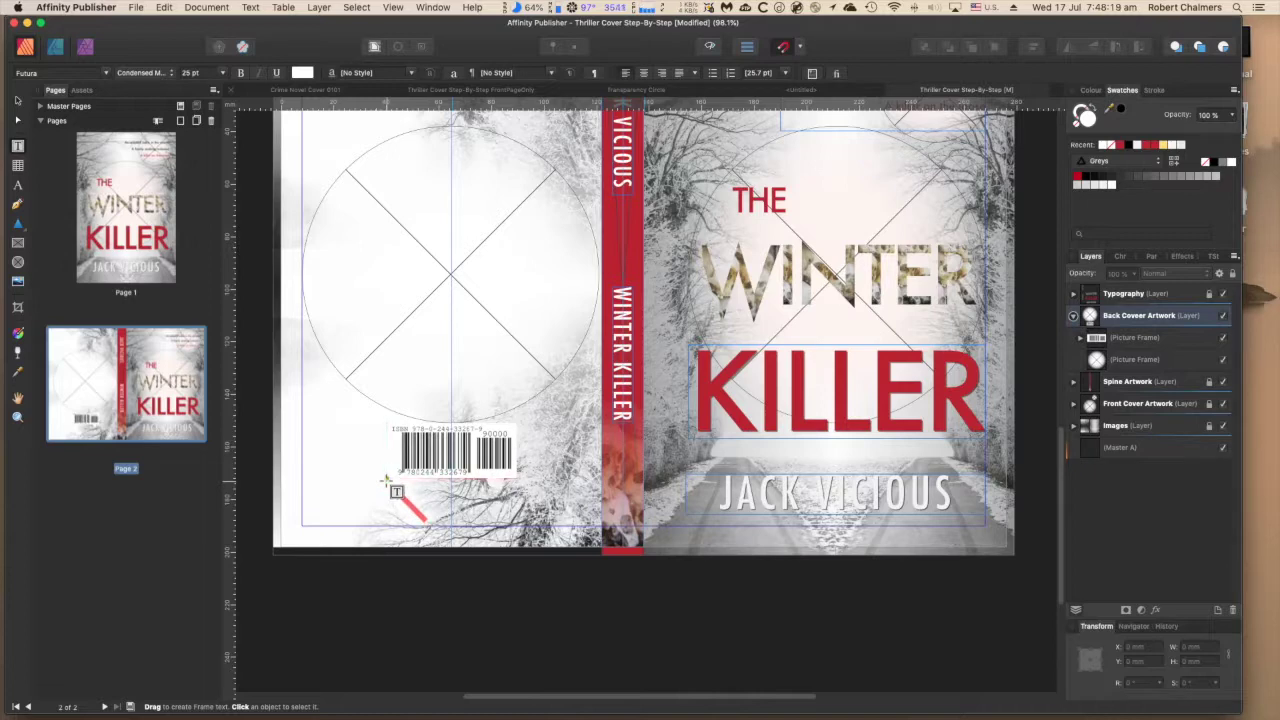
pyautogui.moveTo(386, 477); pyautogui.dragTo(520, 505)
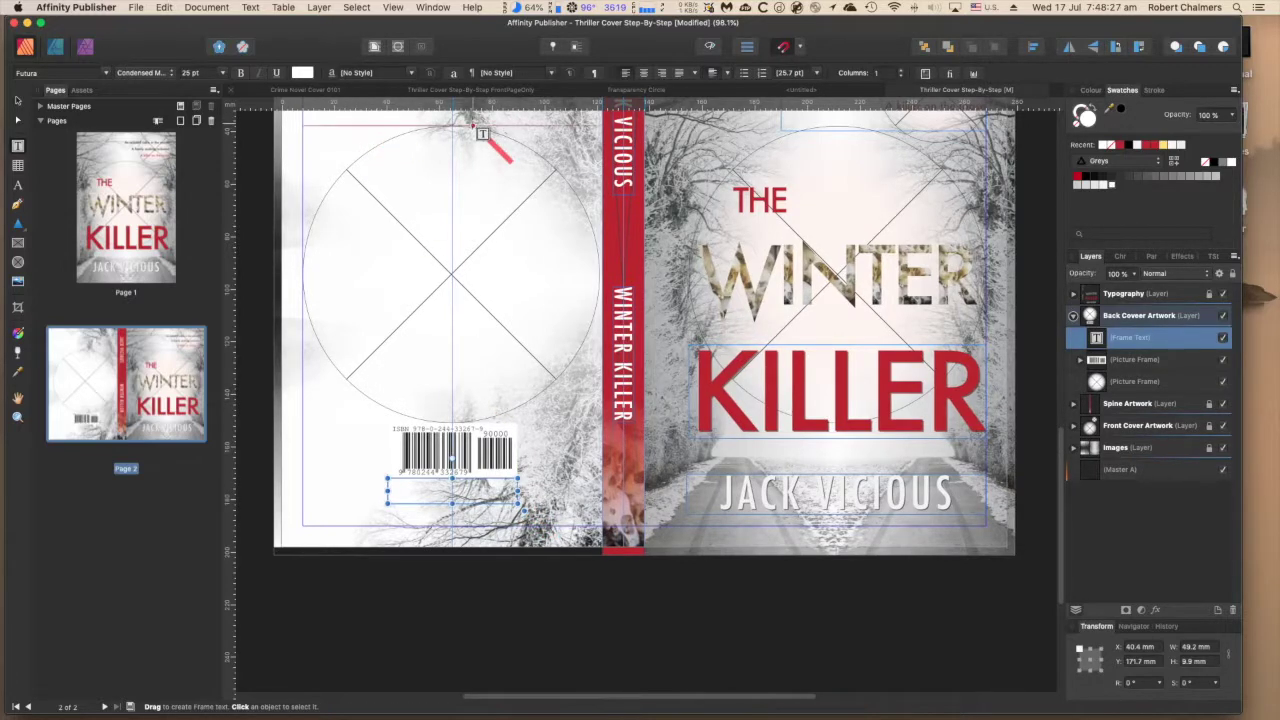
pyautogui.click(301, 75)
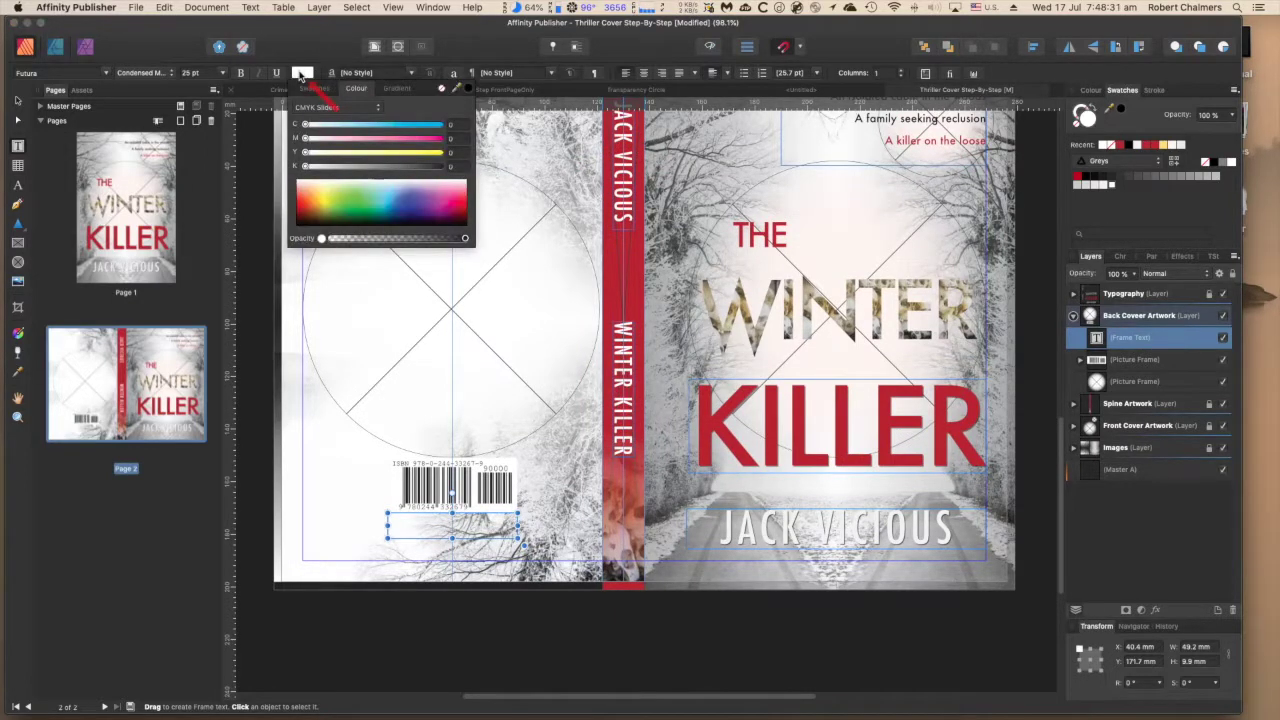
pyautogui.click(316, 89)
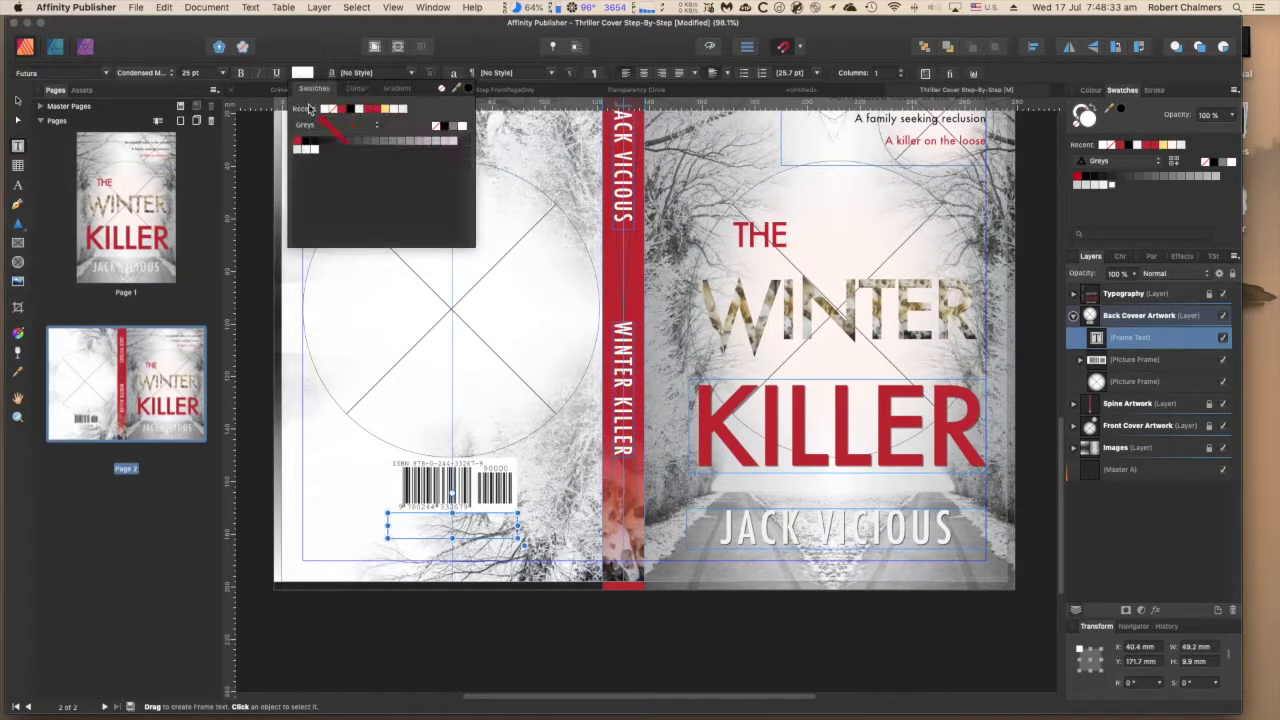
pyautogui.click(297, 144)
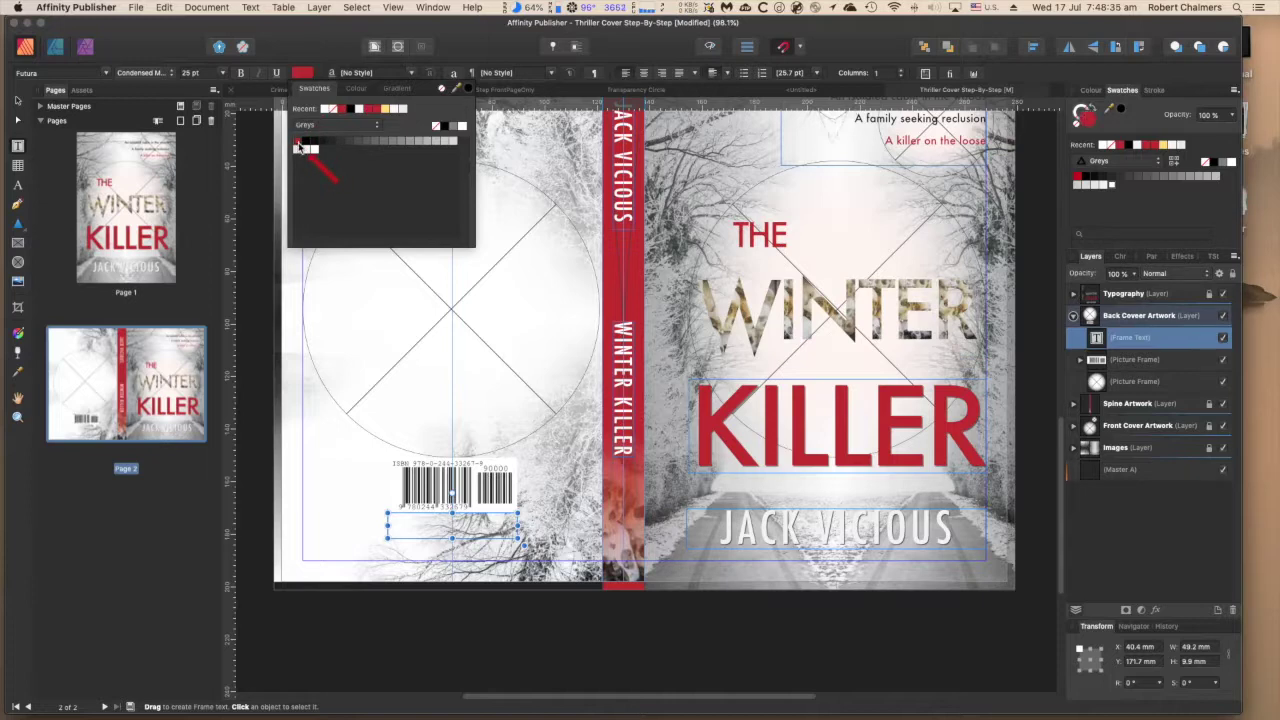
pyautogui.click(439, 524)
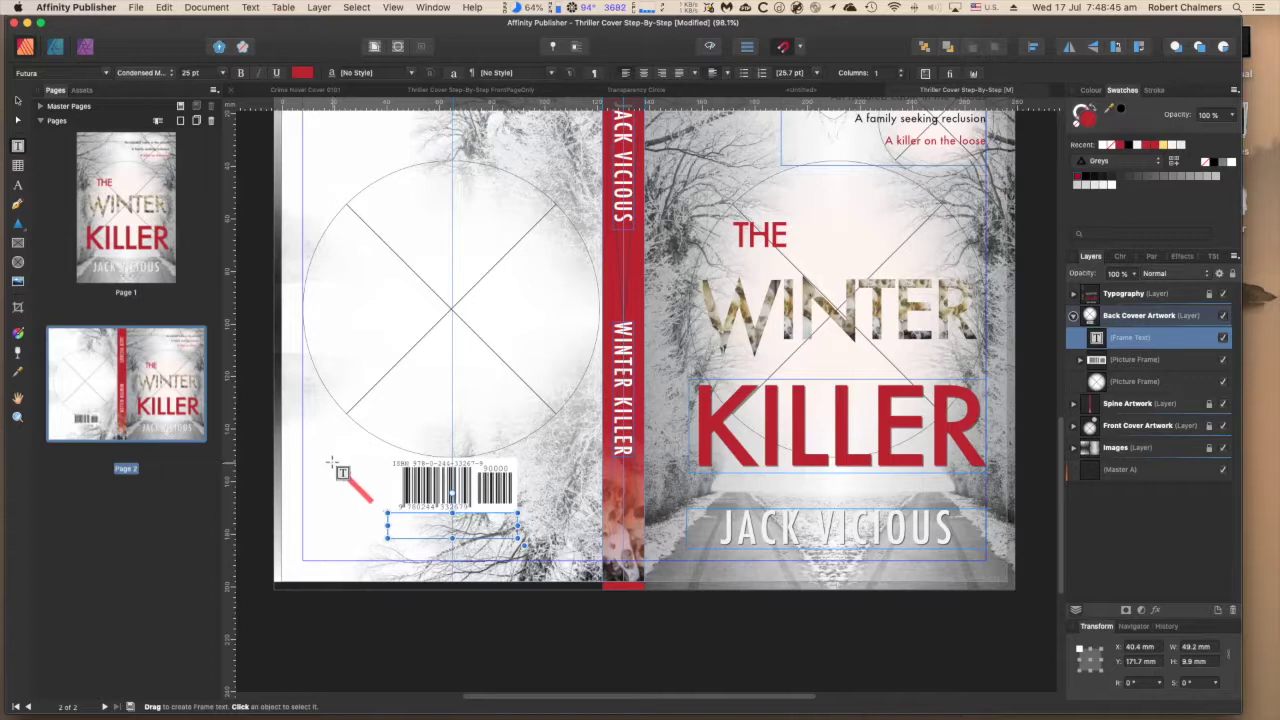
# Undo the red text colour and the text frame below the barcode
pyautogui.click(161, 8)
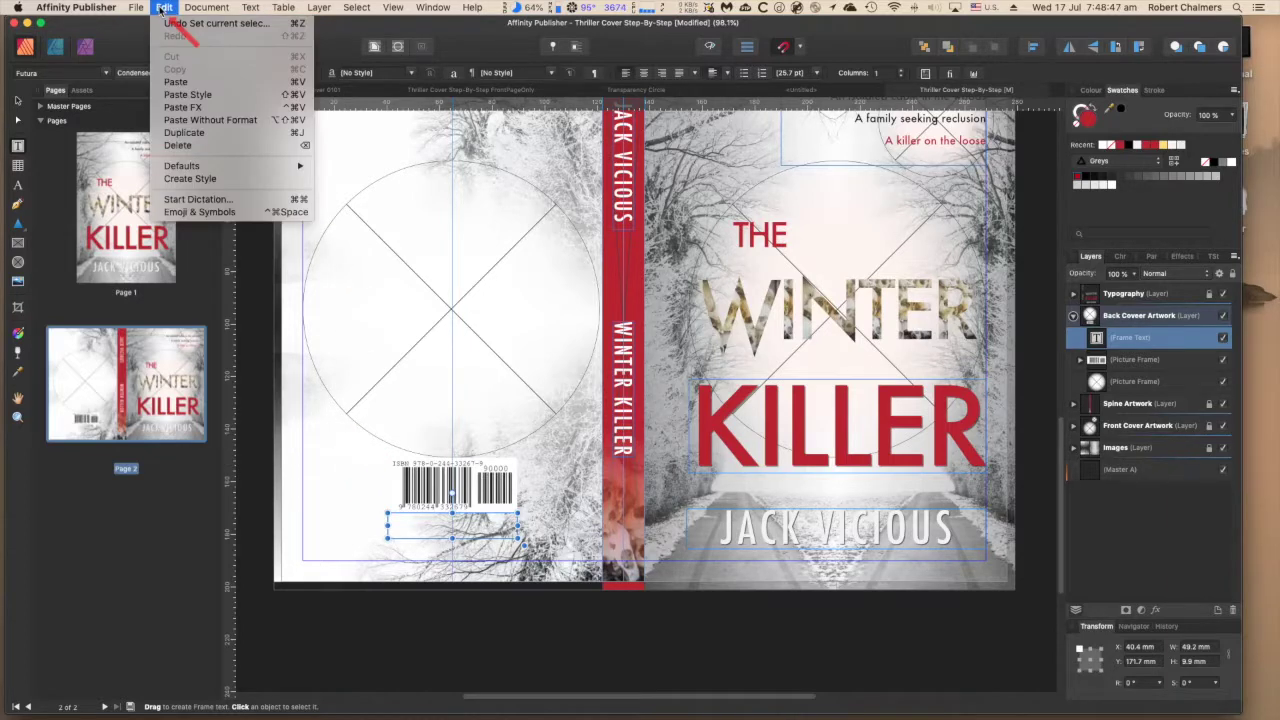
pyautogui.click(168, 26)
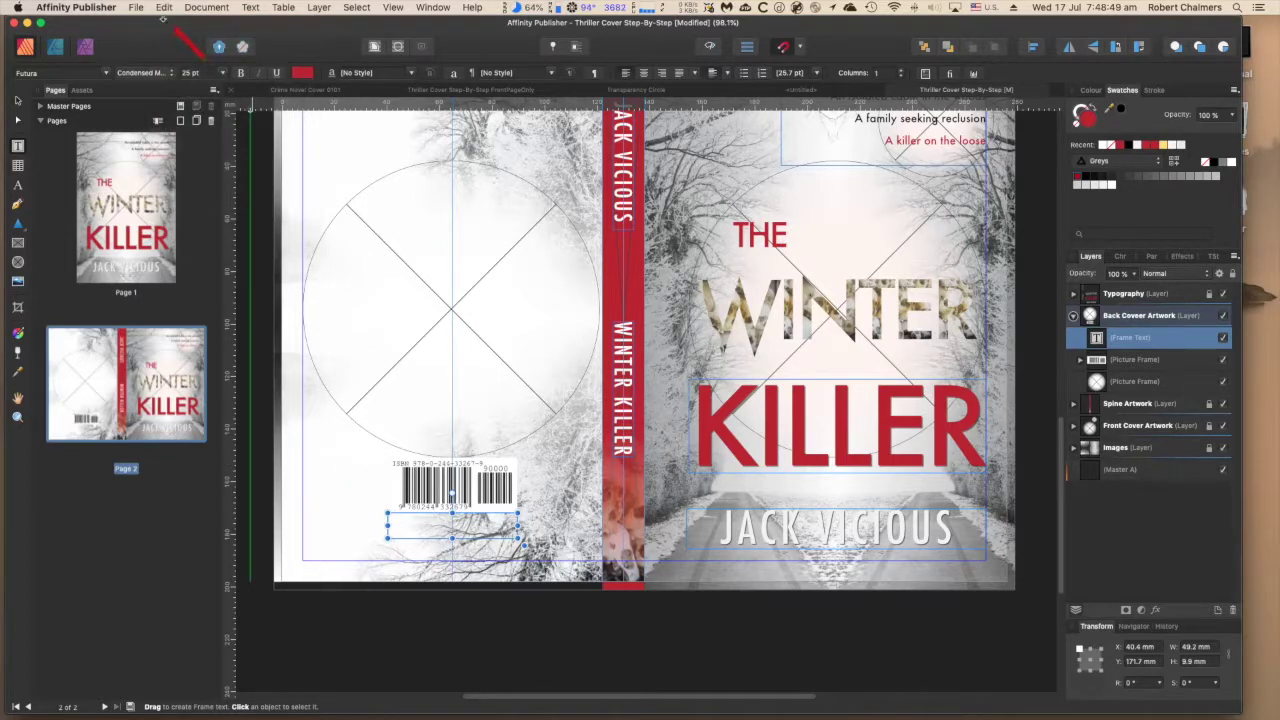
pyautogui.click(164, 8)
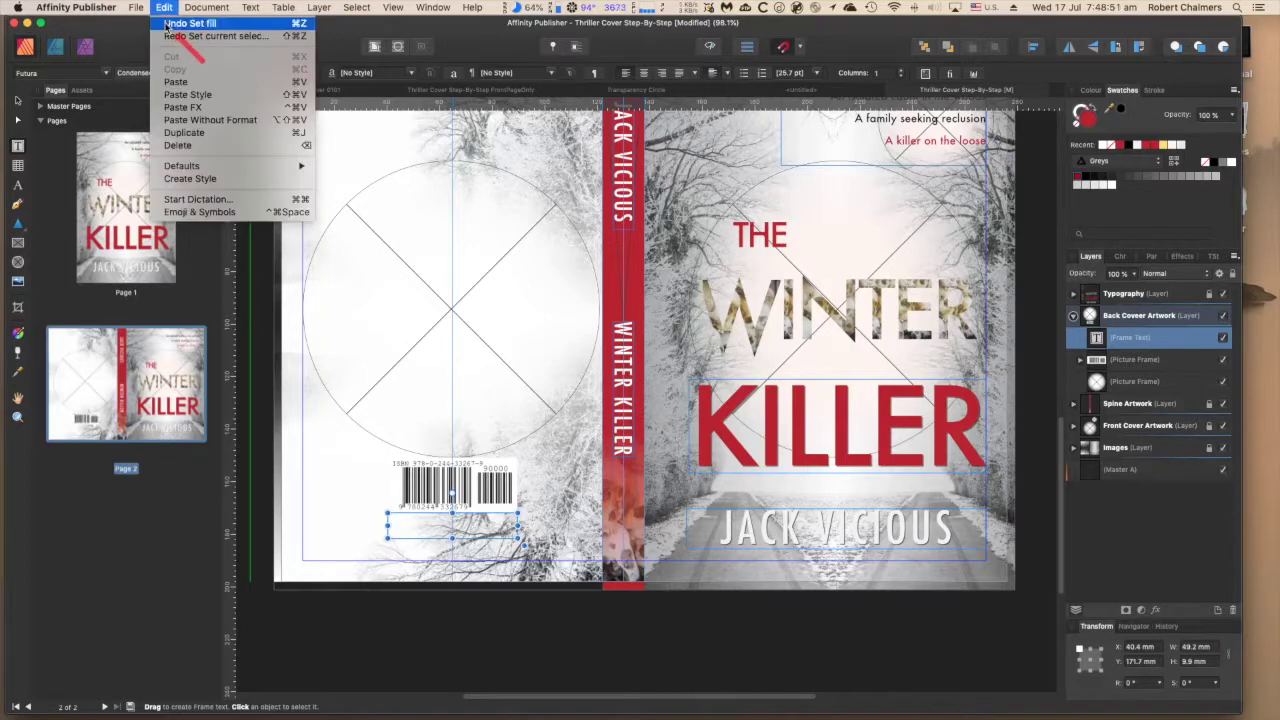
pyautogui.click(167, 23)
pyautogui.click(163, 22)
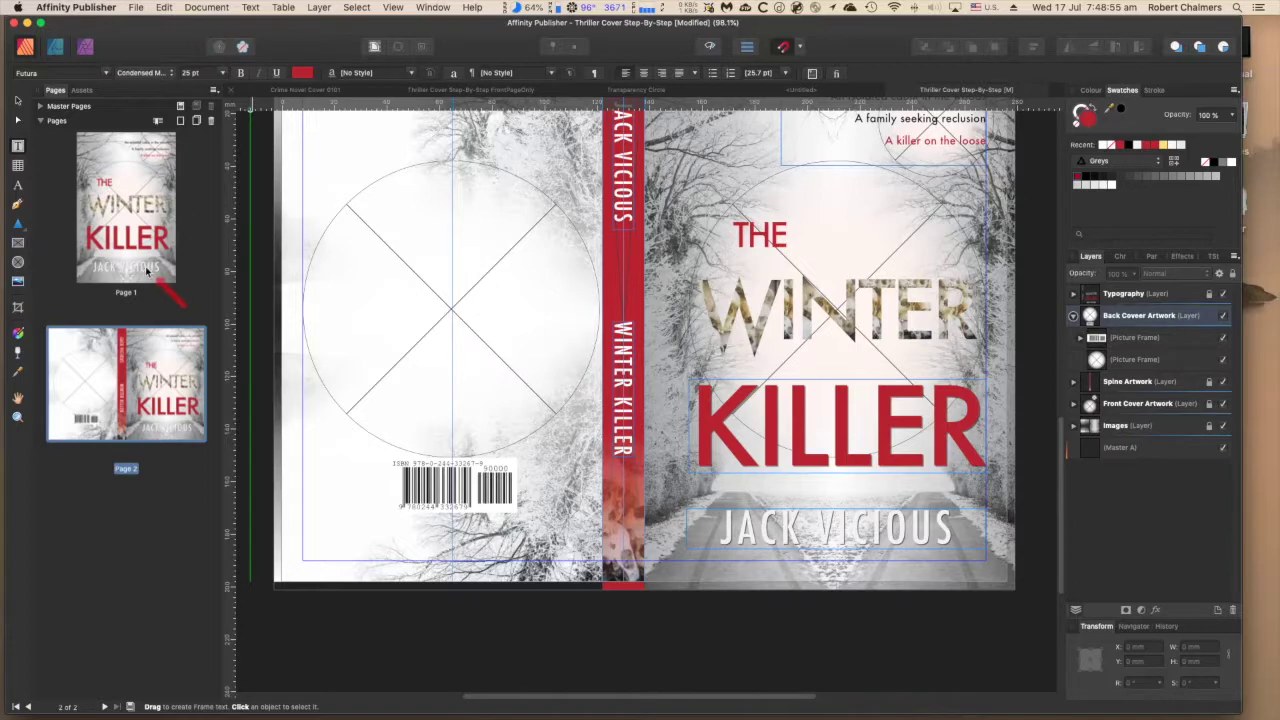
# Draw a rectangular picture frame about 49.2 mm by 9.6 mm directly below the barcode, at about X 40.4 mm, Y 171.7 mm
pyautogui.click(17, 244)
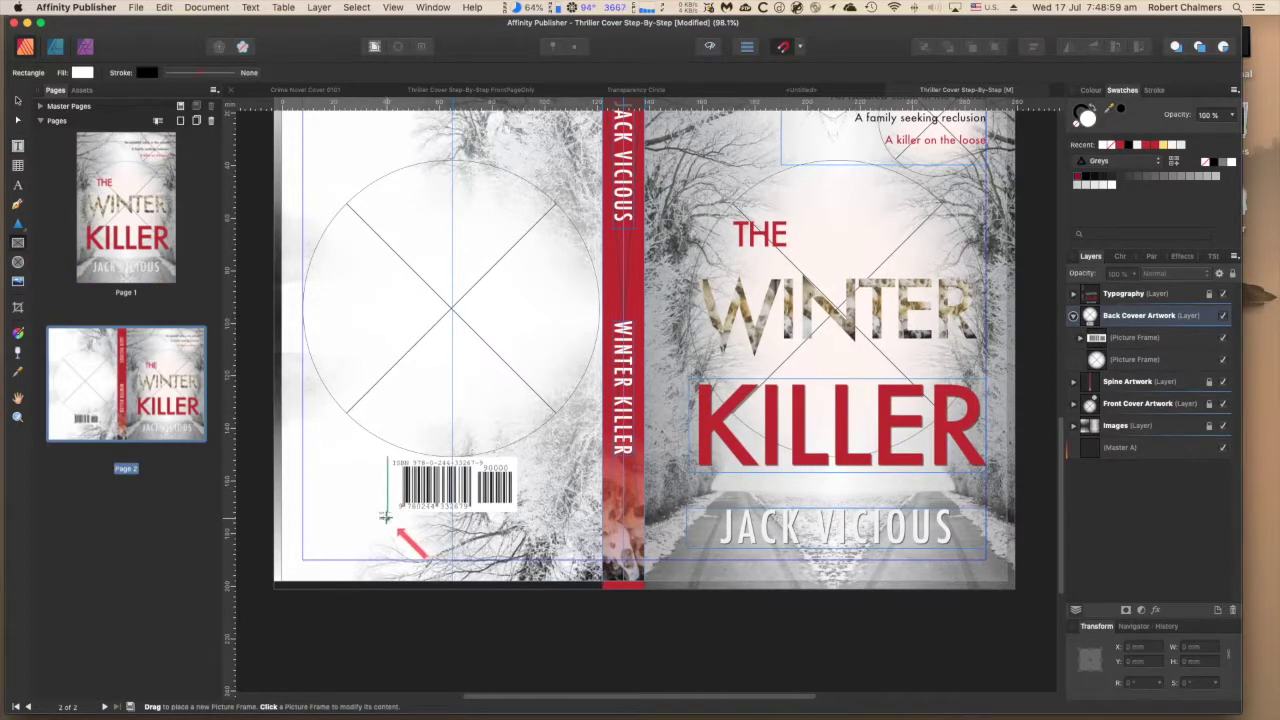
pyautogui.moveTo(387, 512); pyautogui.dragTo(520, 536)
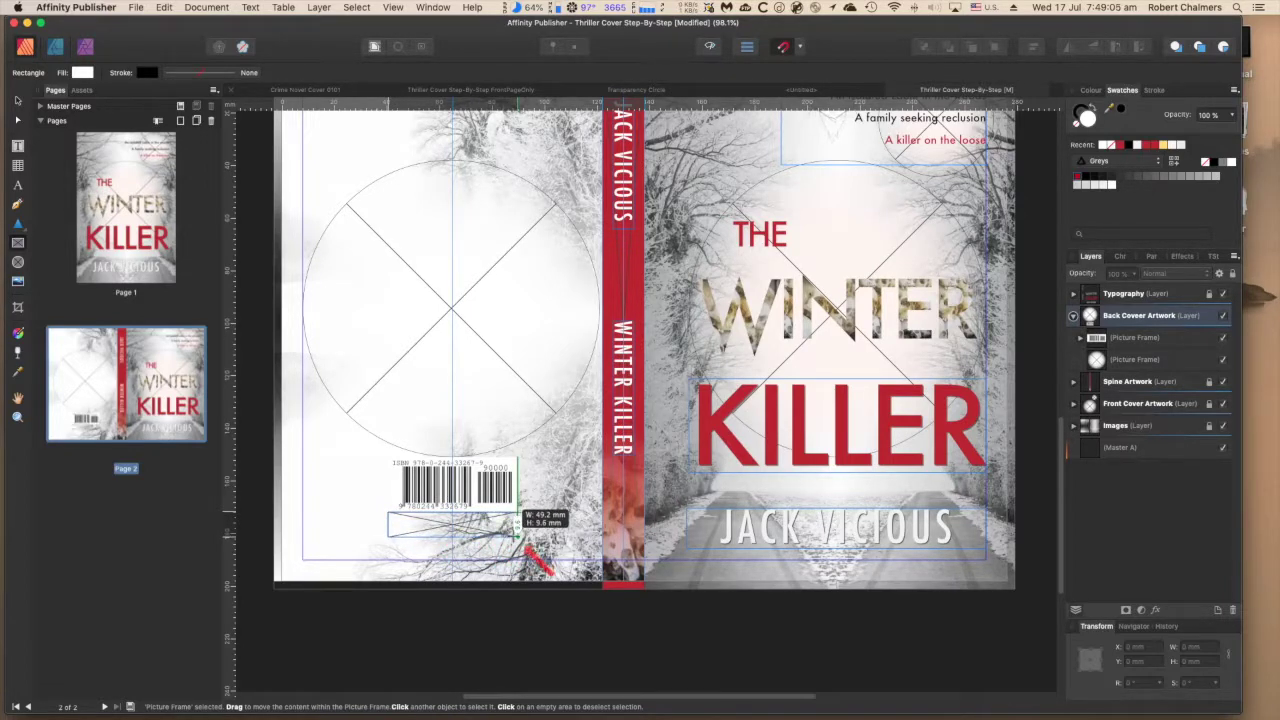
pyautogui.moveTo(520, 536); pyautogui.dragTo(521, 536)
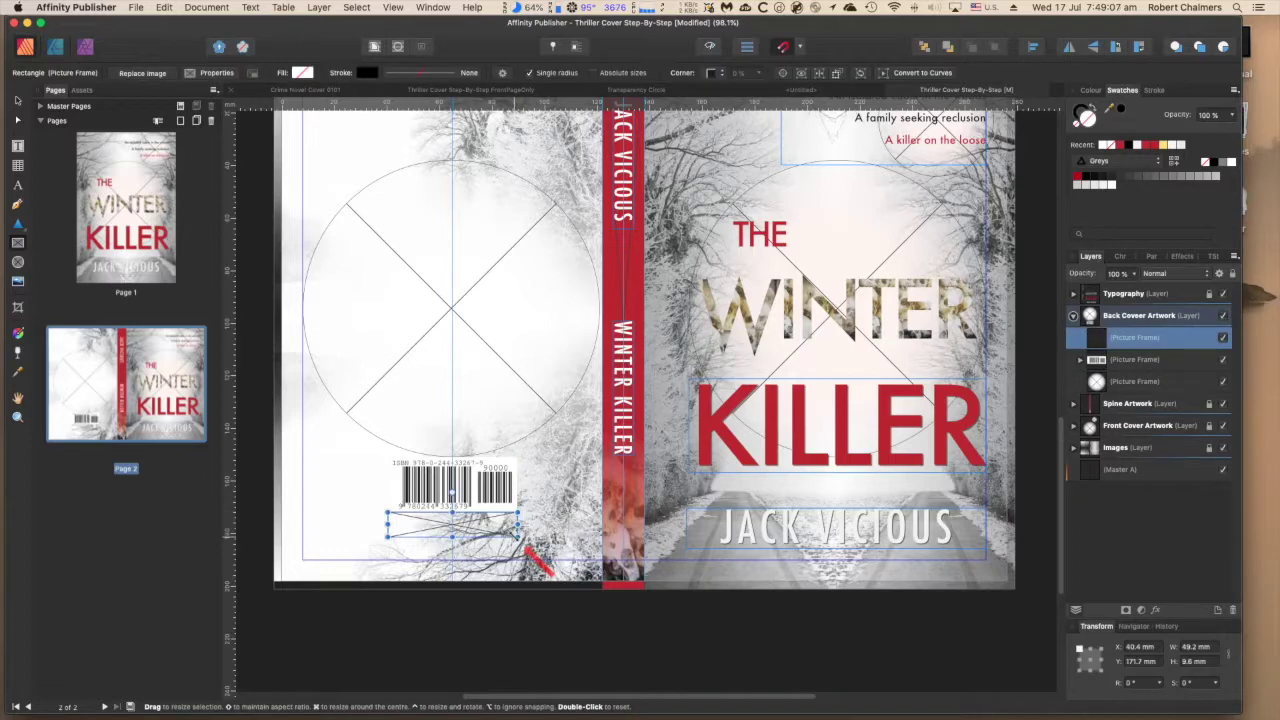
# Fill the picture frame below the barcode with red from the Greys swatches
pyautogui.click(303, 73)
pyautogui.click(314, 89)
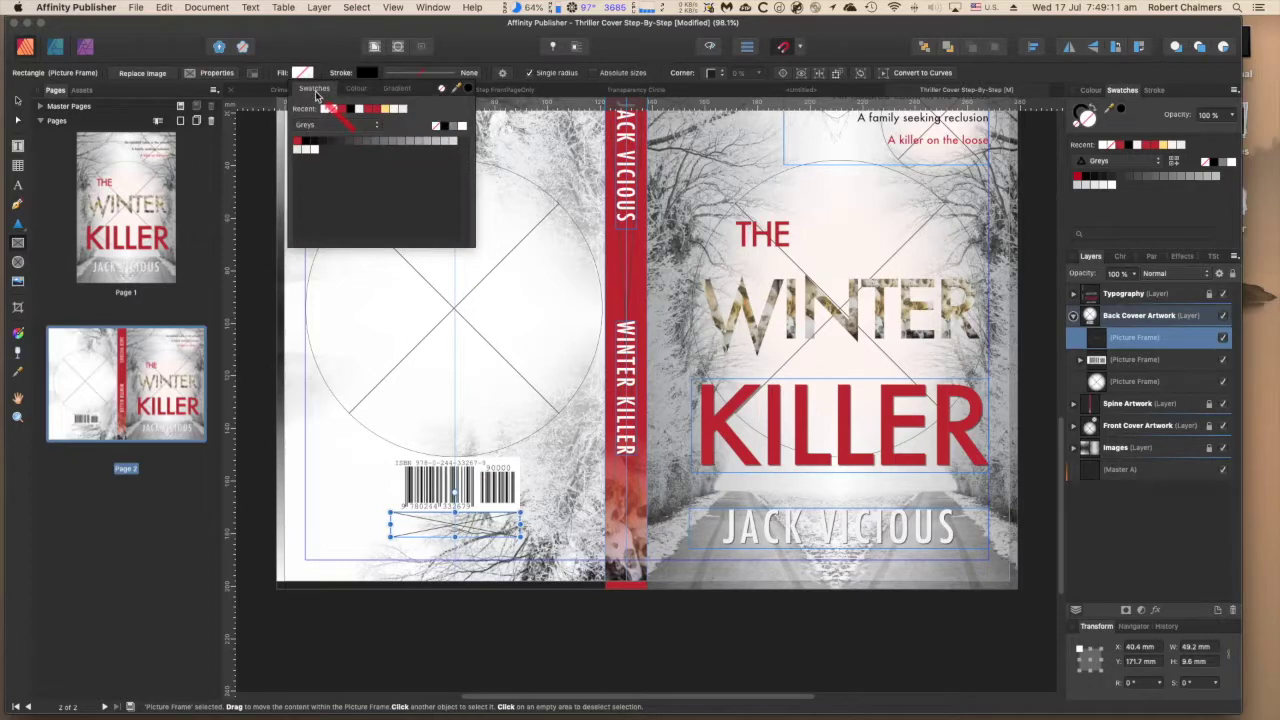
pyautogui.click(298, 143)
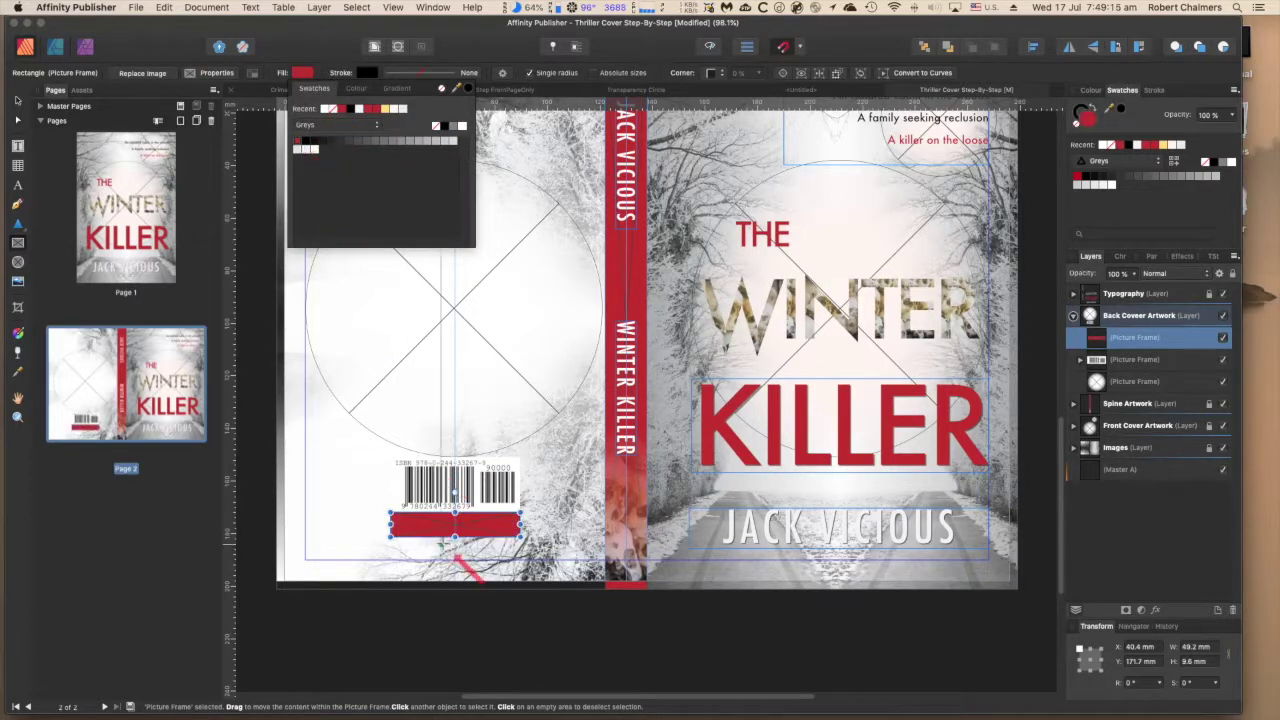
pyautogui.click(390, 525)
pyautogui.moveTo(390, 525); pyautogui.dragTo(394, 524)
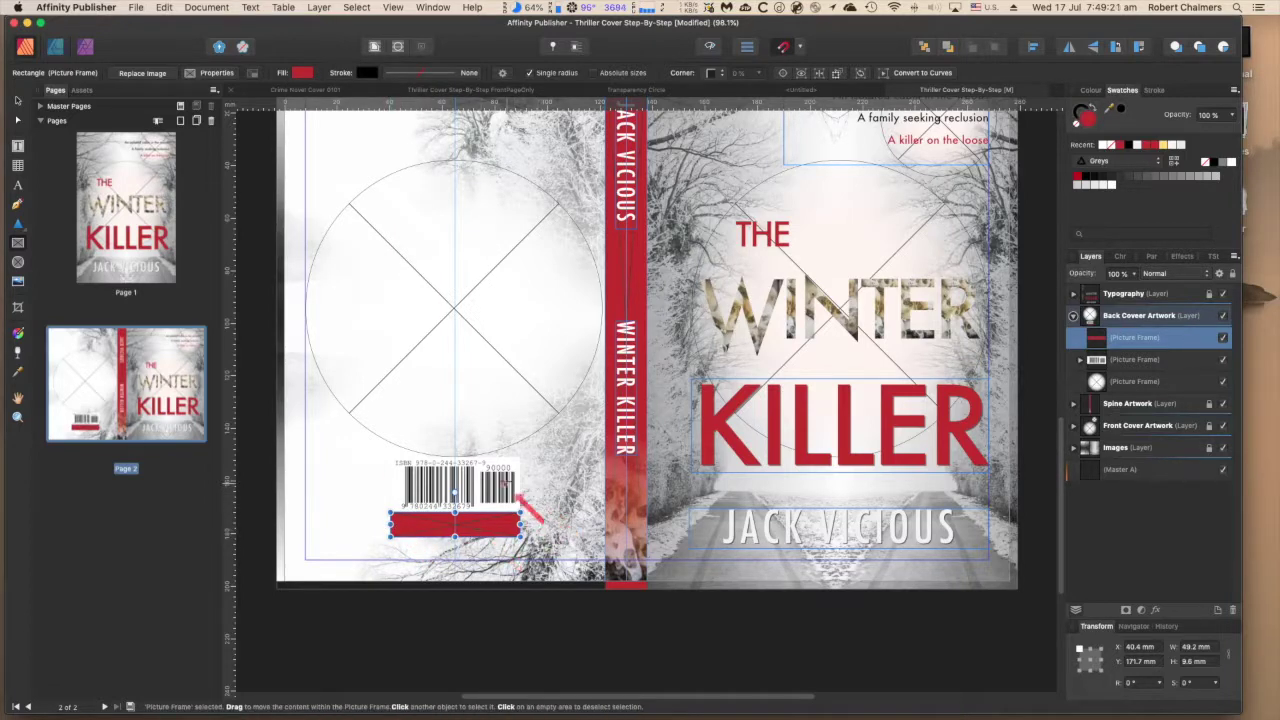
# Lock the large circular frame on the back cover and the whole Back Cover Artwork layer
pyautogui.click(17, 100)
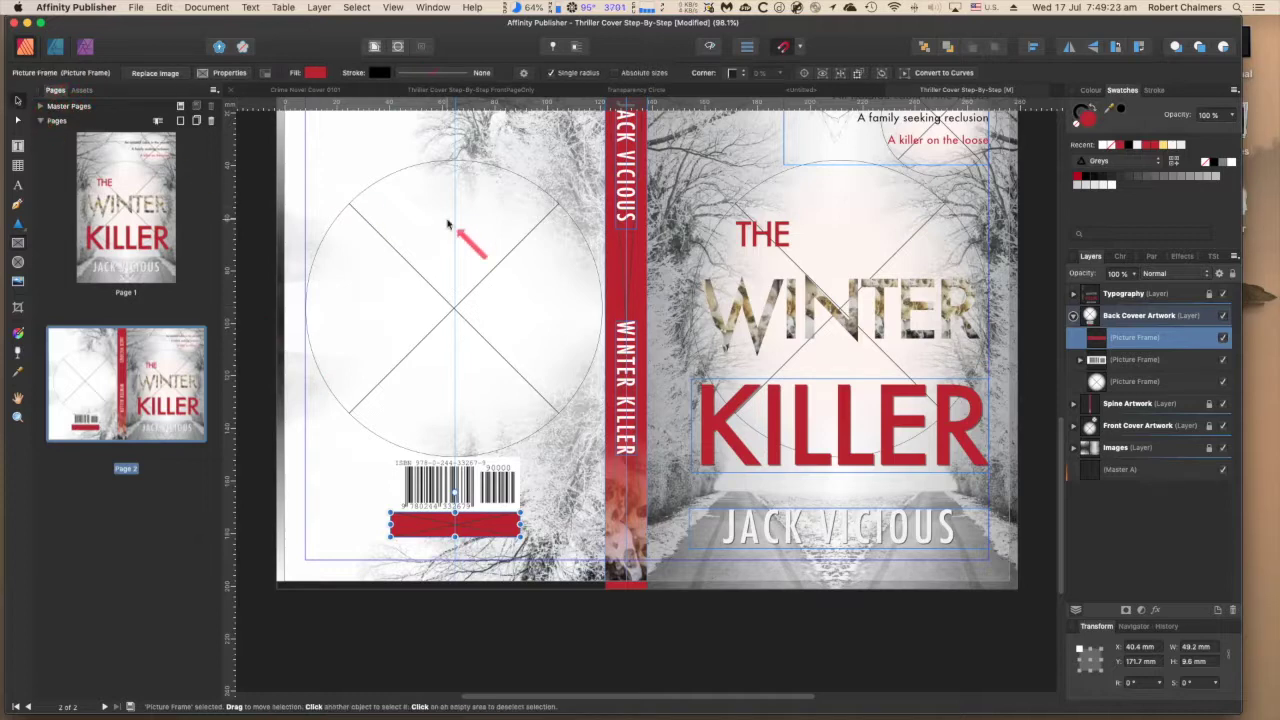
pyautogui.click(447, 224)
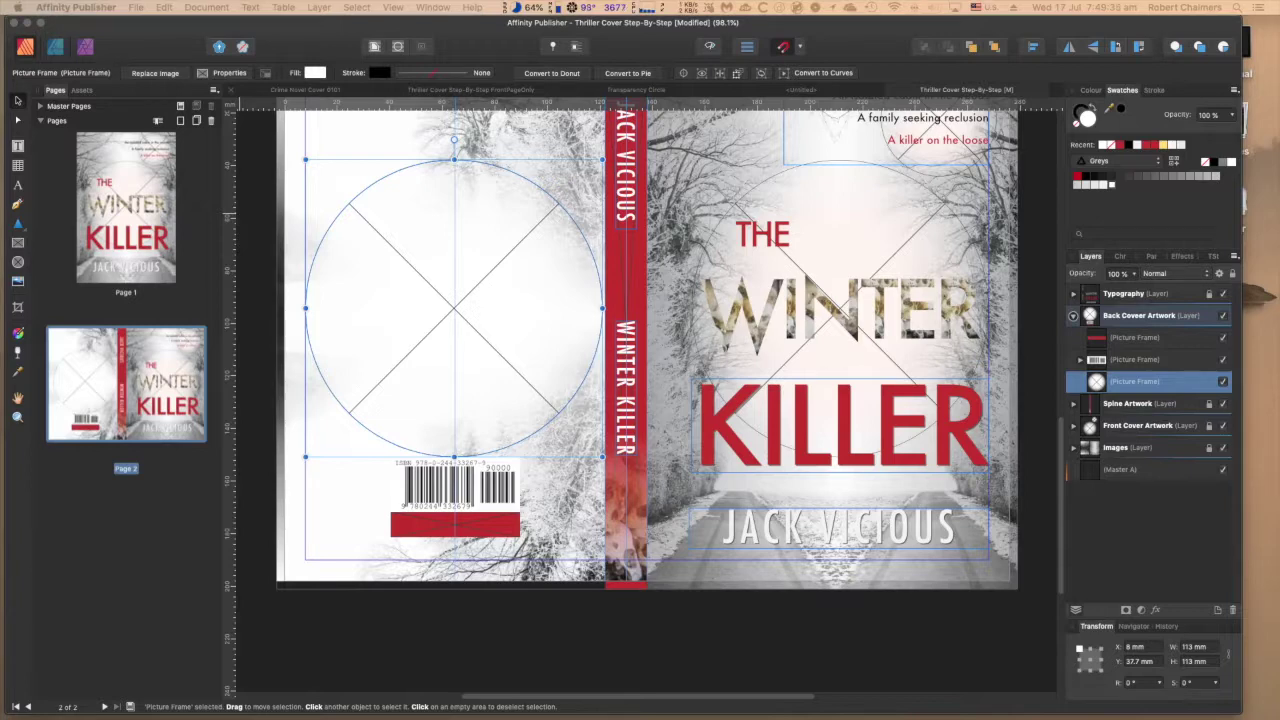
pyautogui.click(1074, 316)
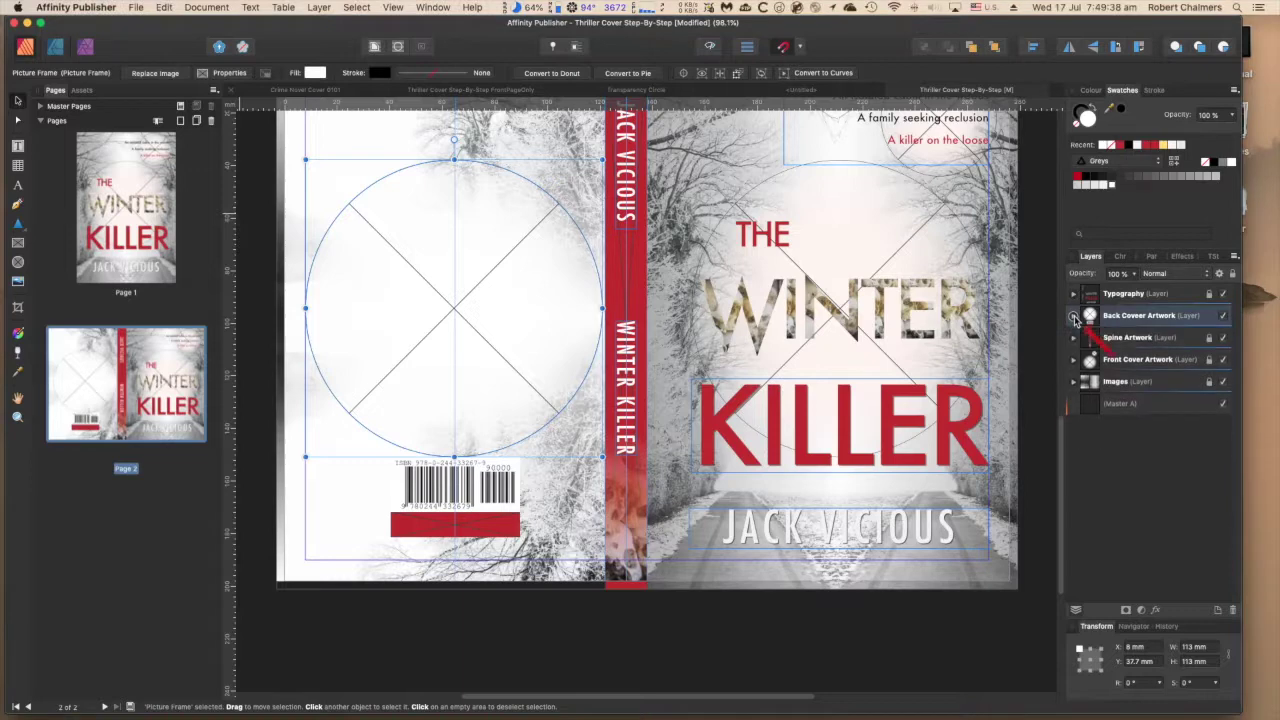
pyautogui.click(1233, 274)
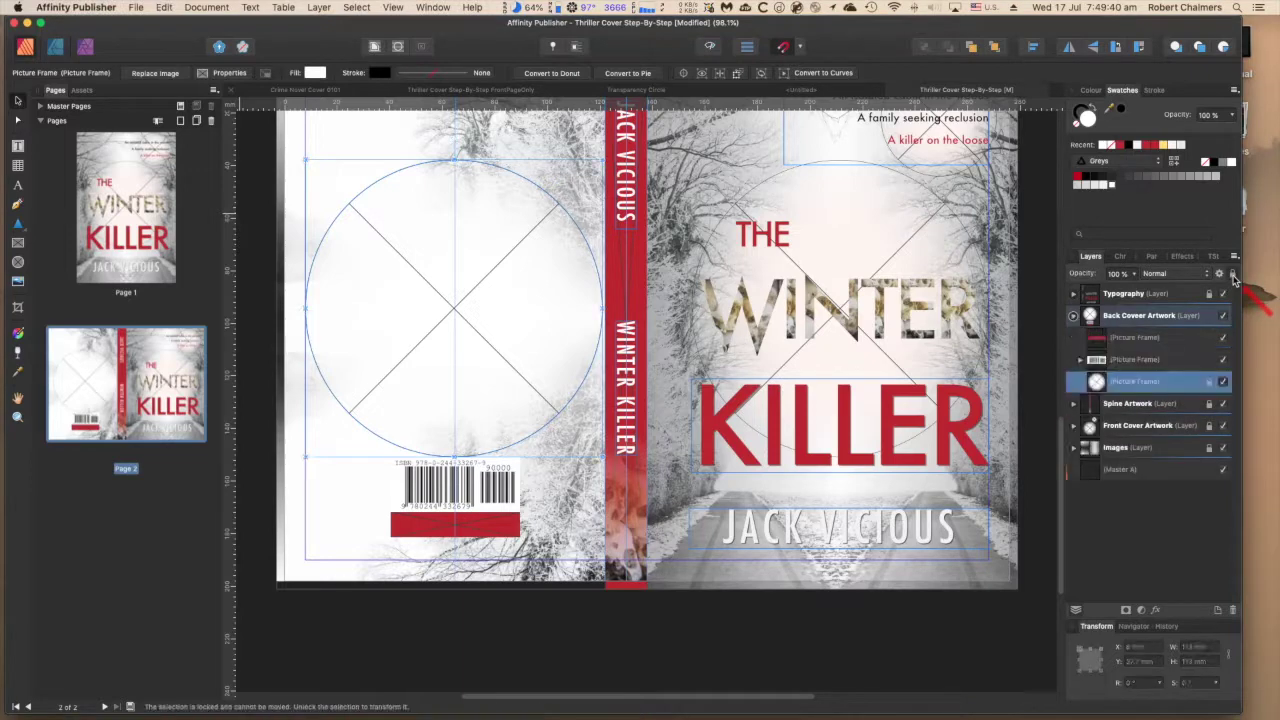
pyautogui.click(1205, 318)
pyautogui.click(1231, 277)
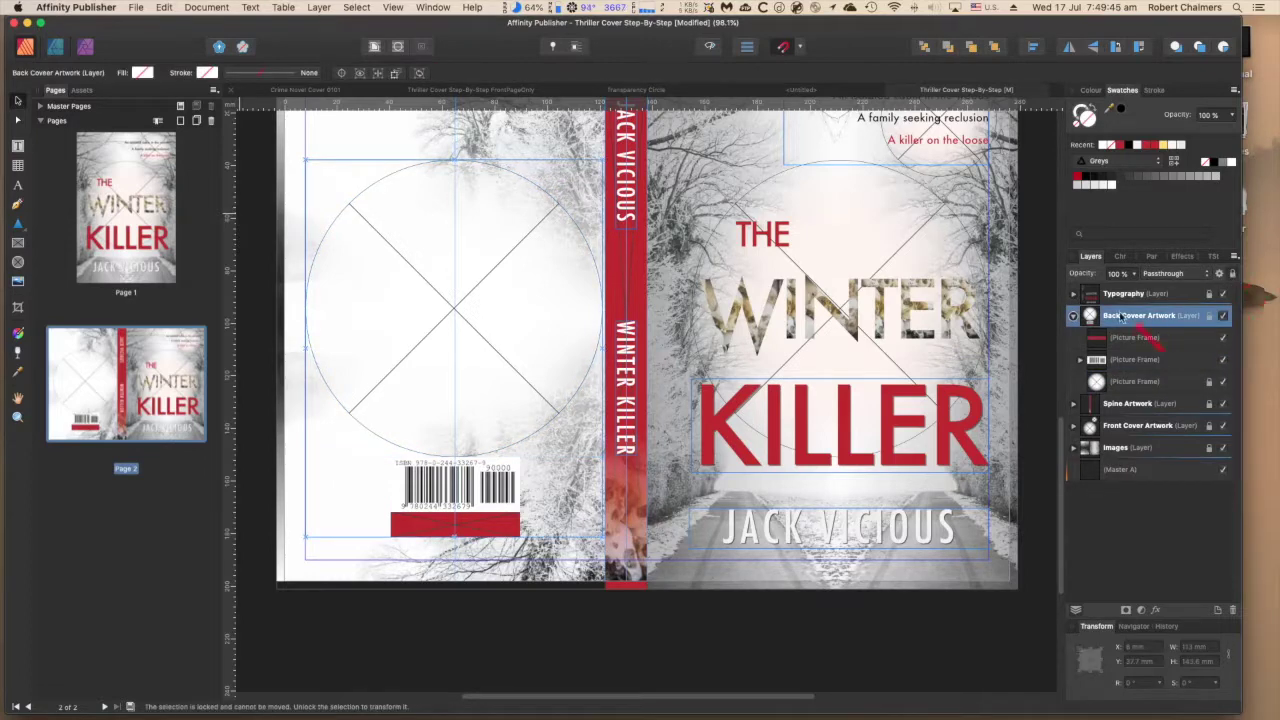
pyautogui.click(1073, 316)
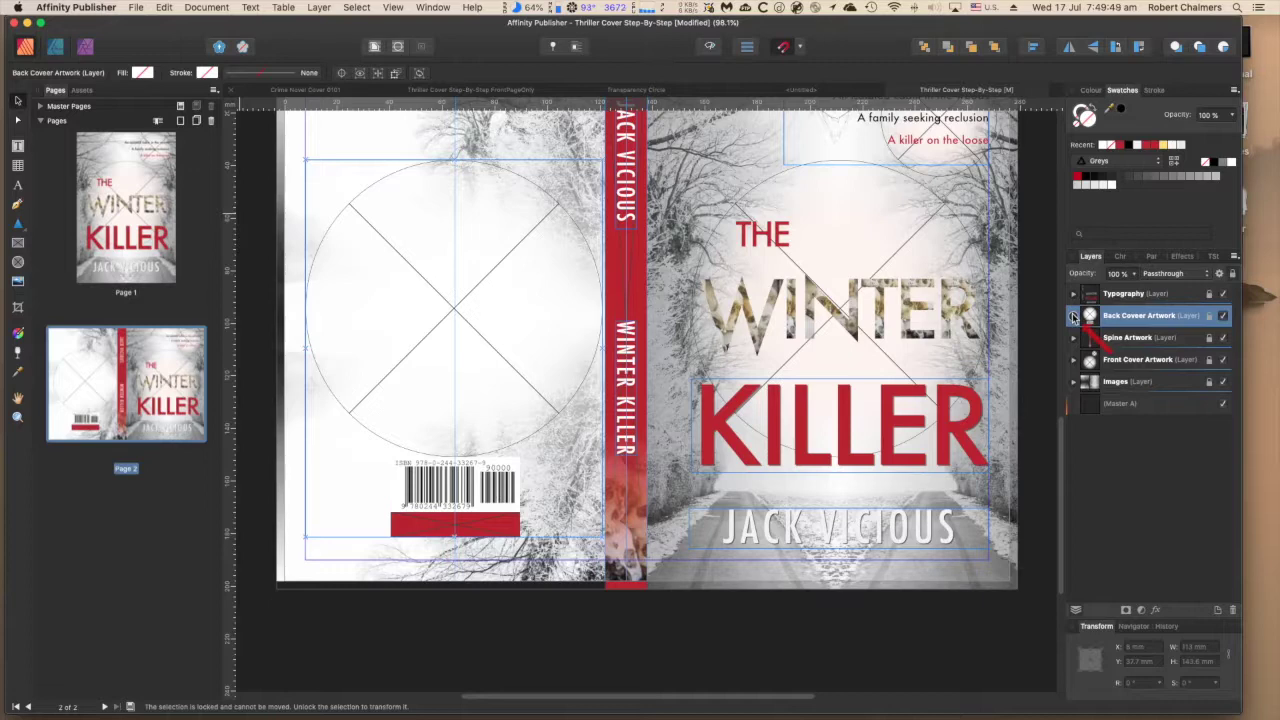
# Unlock the Typography layer and draw a circular picture frame about 87 mm in diameter, centred inside the back cover's large circle
pyautogui.click(1148, 297)
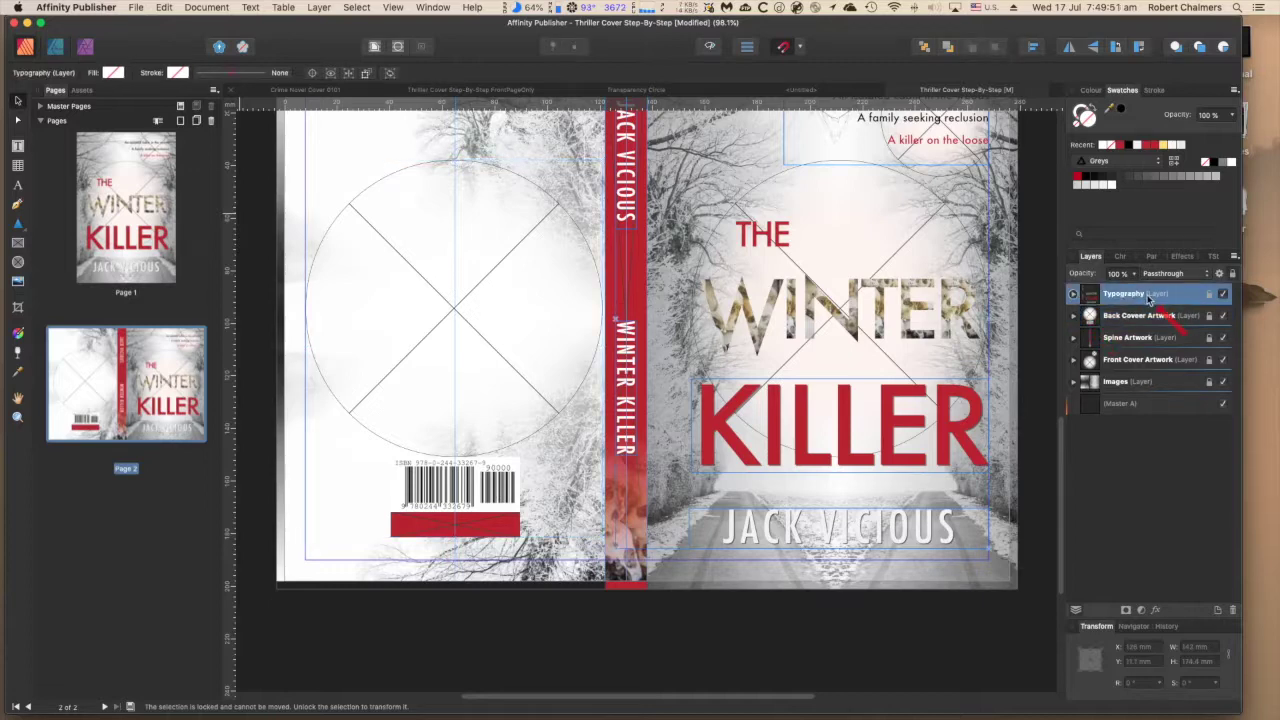
pyautogui.click(1210, 295)
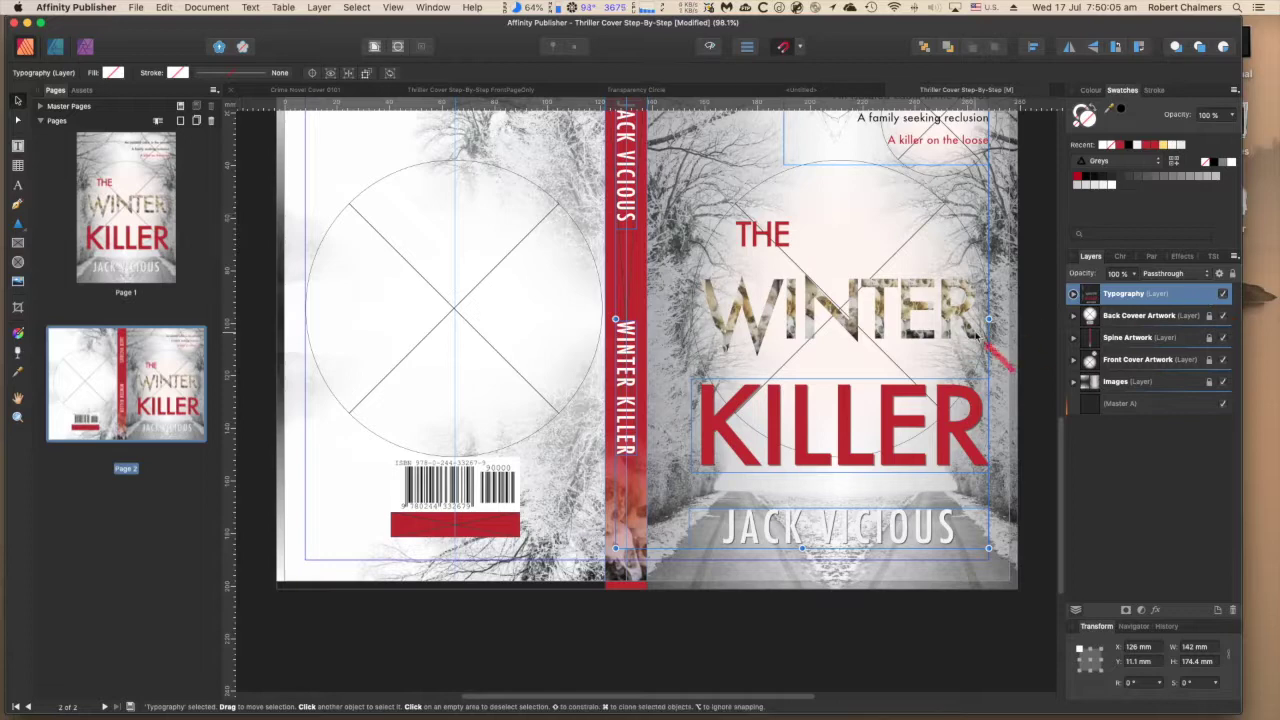
pyautogui.click(17, 263)
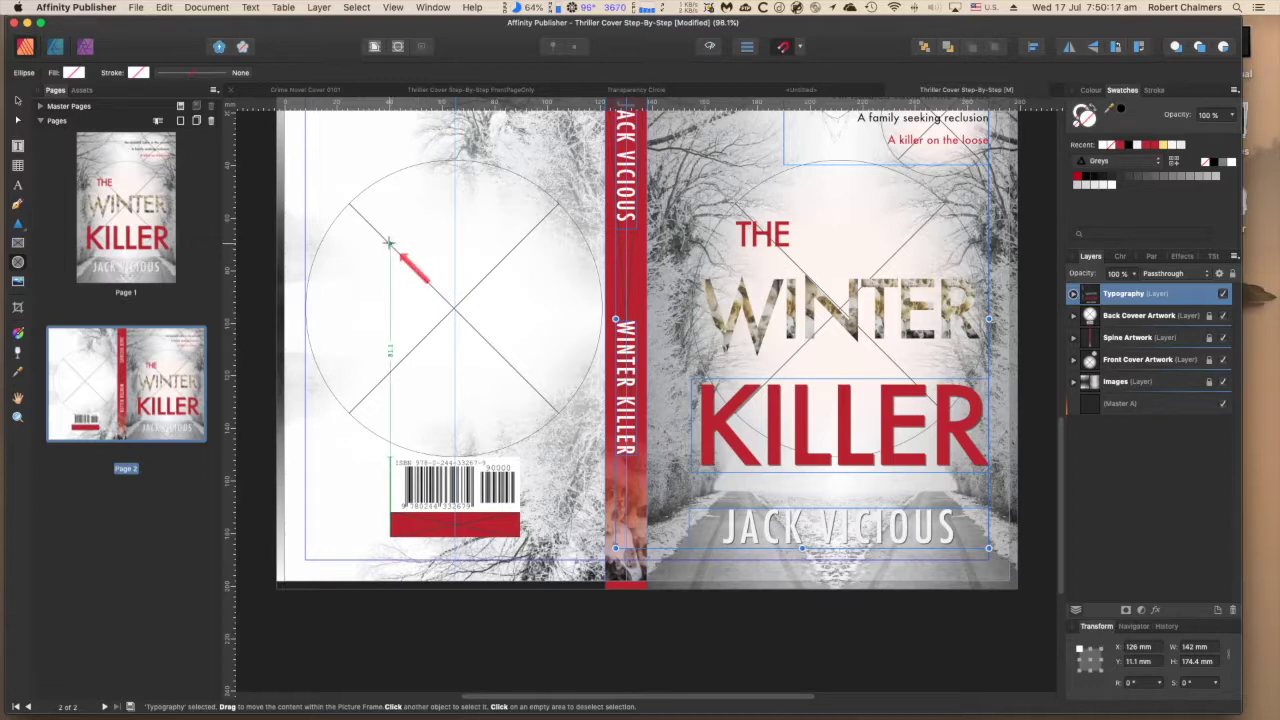
pyautogui.moveTo(389, 242); pyautogui.dragTo(691, 404)
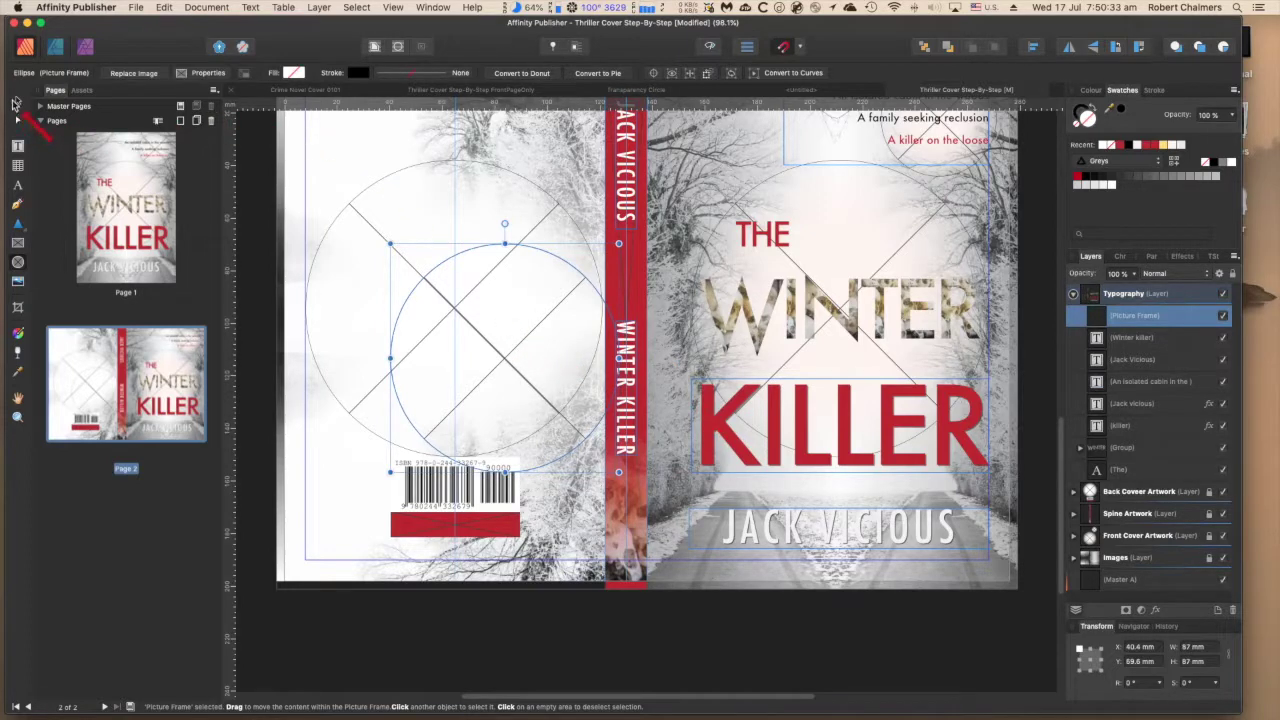
pyautogui.click(17, 101)
pyautogui.moveTo(518, 360); pyautogui.dragTo(468, 312)
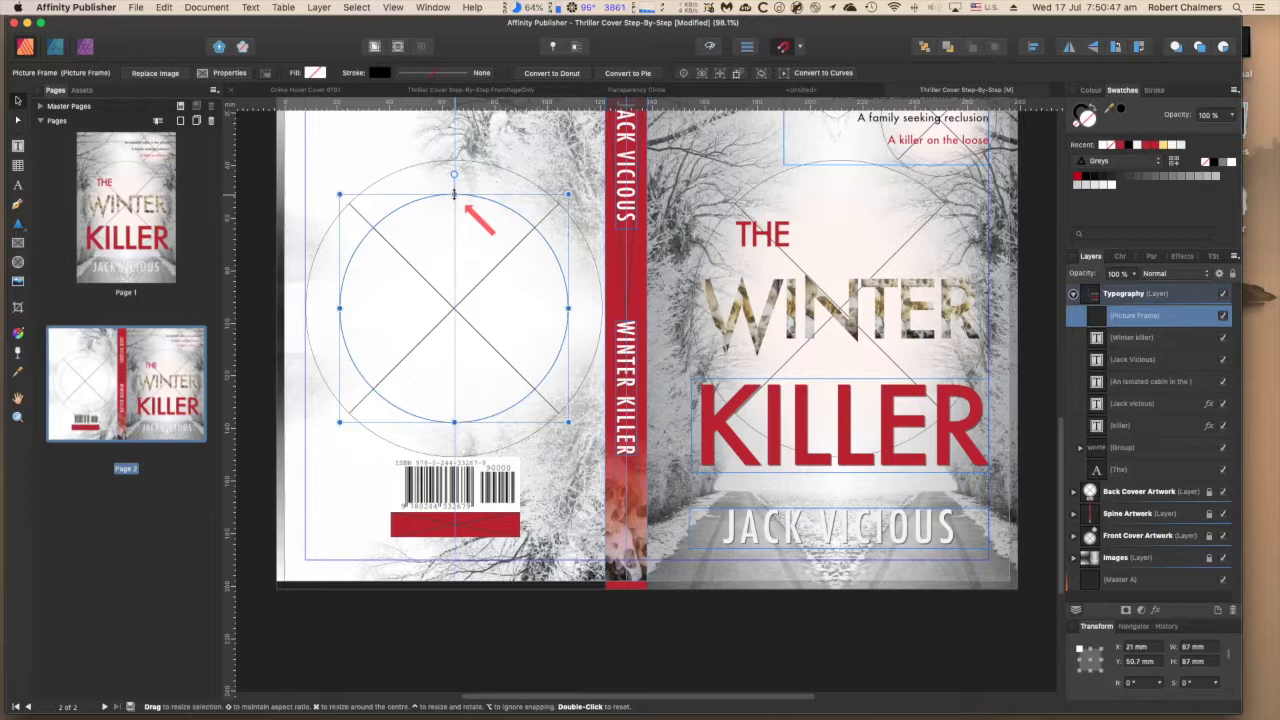
# Shift the new circular frame off-centre and adjust its height to about 88.1 mm
pyautogui.moveTo(454, 193); pyautogui.dragTo(454, 187)
pyautogui.moveTo(462, 245); pyautogui.dragTo(423, 244)
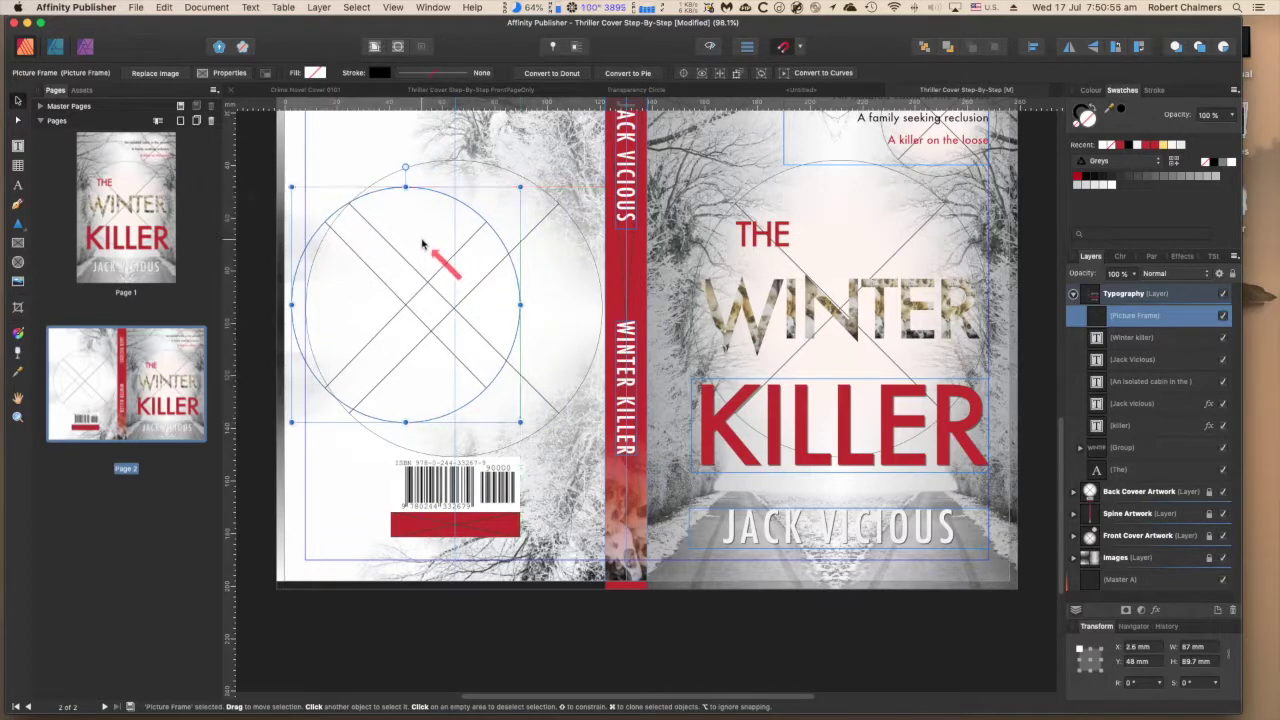
pyautogui.hscroll(2, 421, 225)
pyautogui.hscroll(-1, 430, 213)
pyautogui.hscroll(2, 449, 217)
pyautogui.hscroll(-1, 405, 210)
pyautogui.hscroll(1, 400, 208)
pyautogui.moveTo(372, 183); pyautogui.dragTo(370, 183)
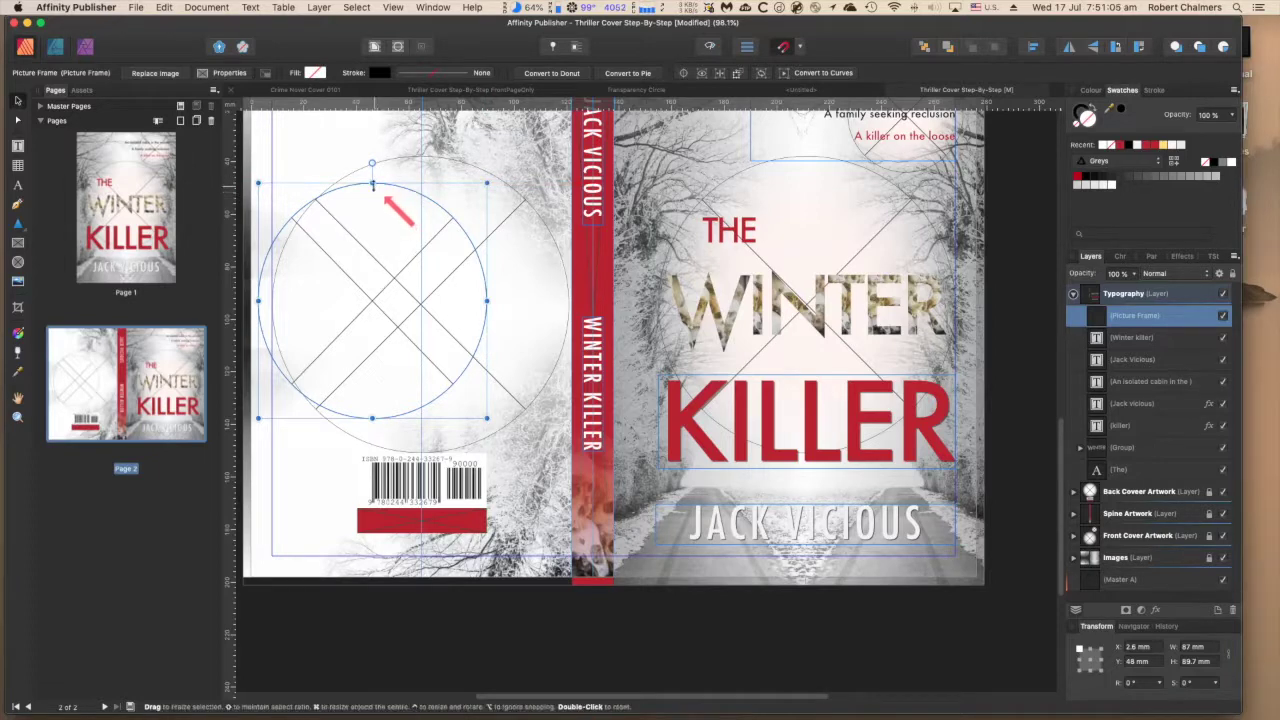
pyautogui.moveTo(372, 184); pyautogui.dragTo(372, 142)
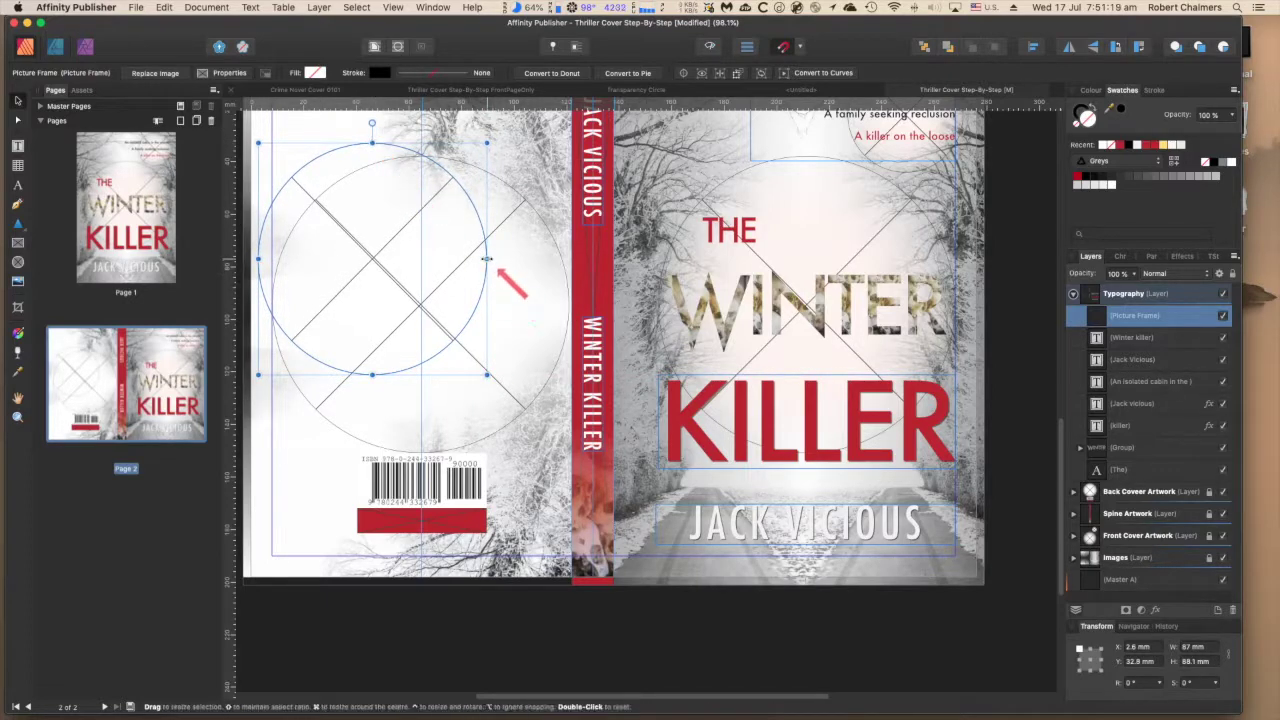
pyautogui.moveTo(487, 258); pyautogui.dragTo(491, 258)
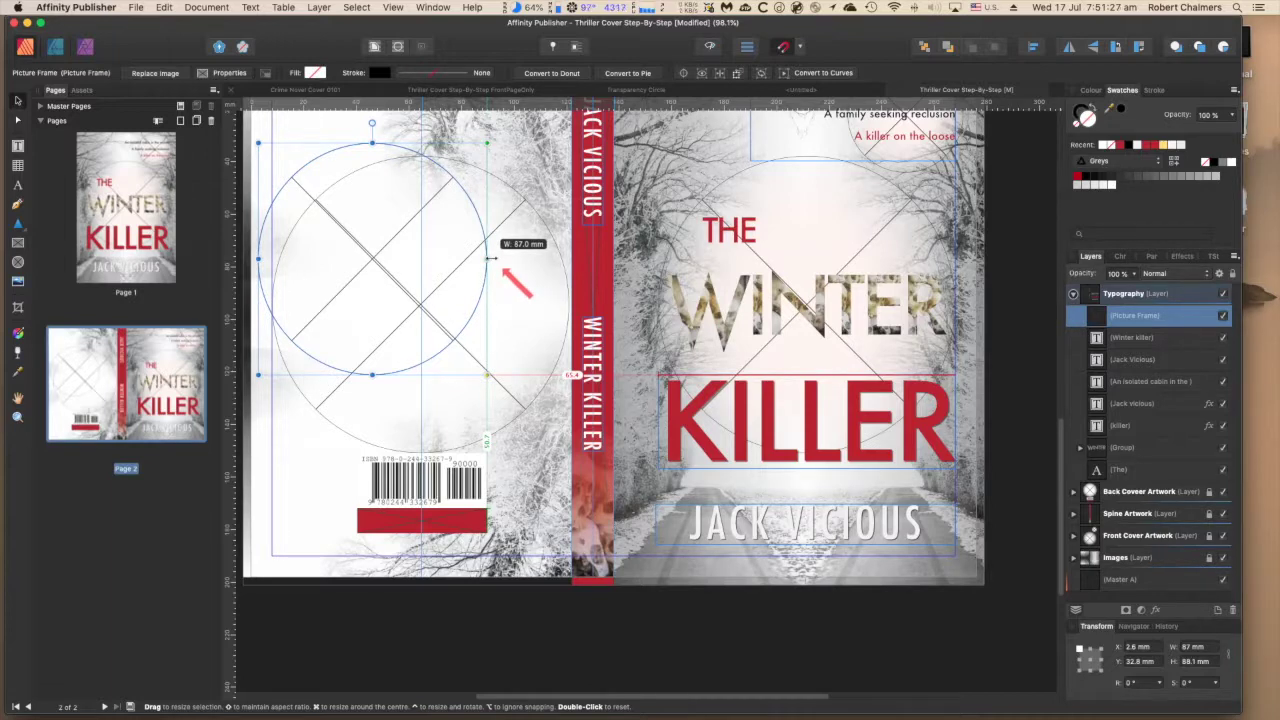
pyautogui.moveTo(491, 258); pyautogui.dragTo(491, 258)
# Widen the new circular frame to about 88 mm and centre it inside the large circle, at about X 21 mm, Y 50.1 mm
pyautogui.moveTo(374, 242); pyautogui.dragTo(447, 232)
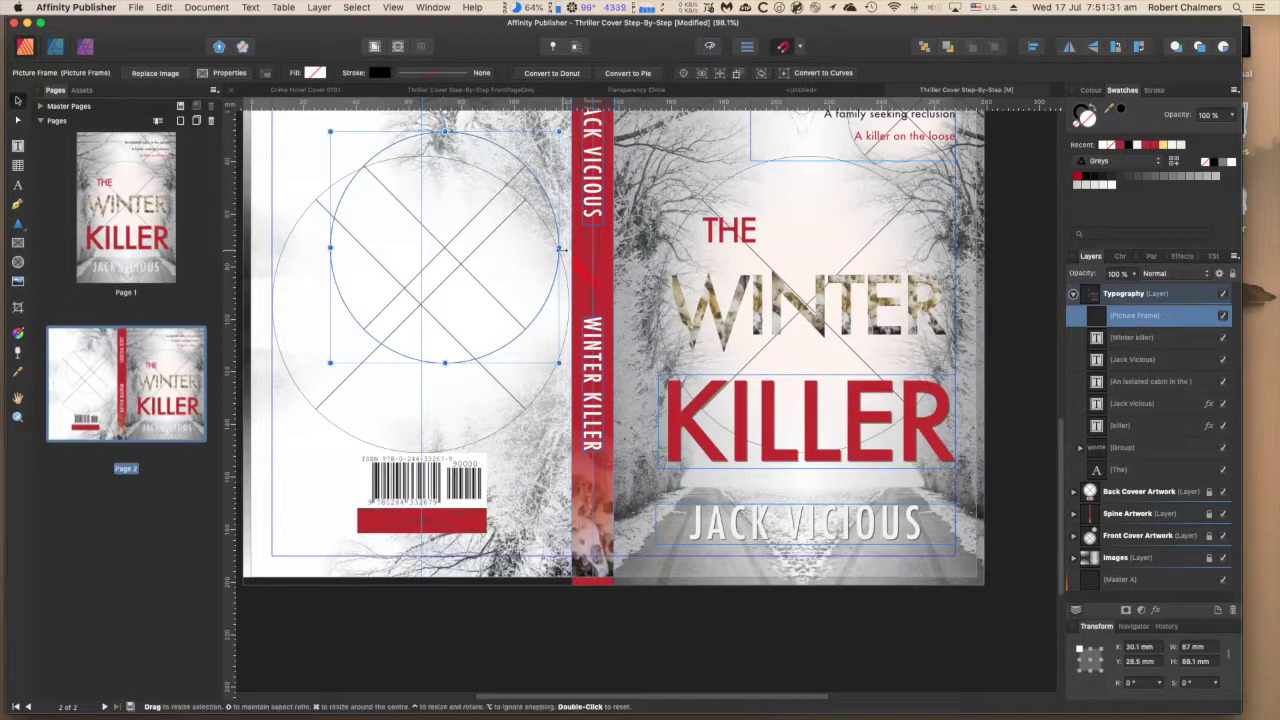
pyautogui.moveTo(559, 247); pyautogui.dragTo(562, 247)
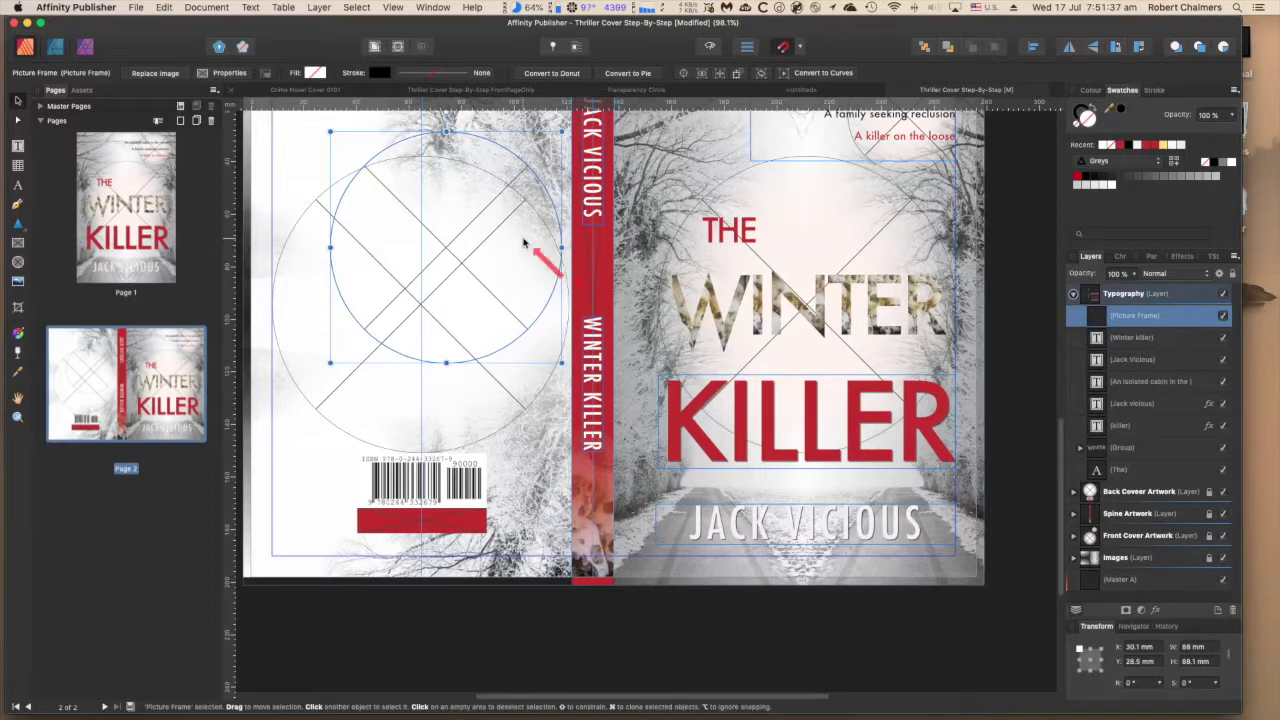
pyautogui.moveTo(462, 226); pyautogui.dragTo(435, 284)
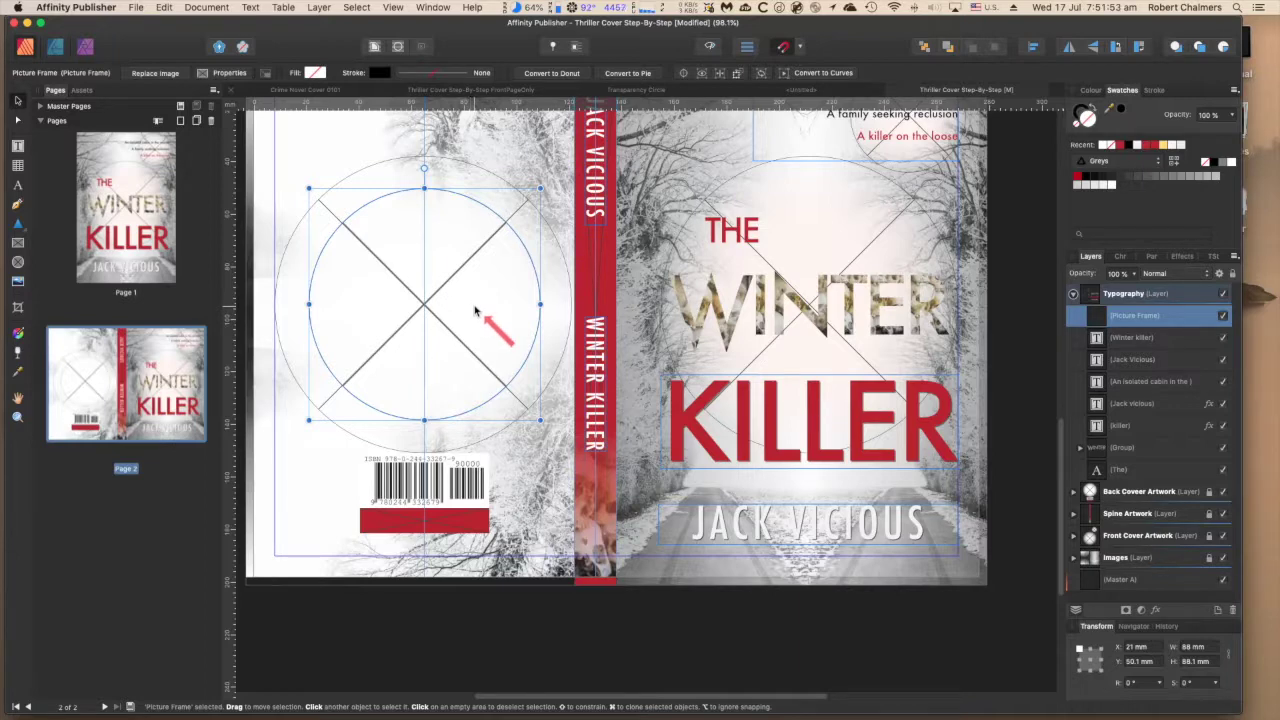
# Draw a square text frame about 61.3 mm by 61.3 mm inside the inner circle, at about X 34 mm, Y 63.6 mm
pyautogui.hscroll(1, 402, 306)
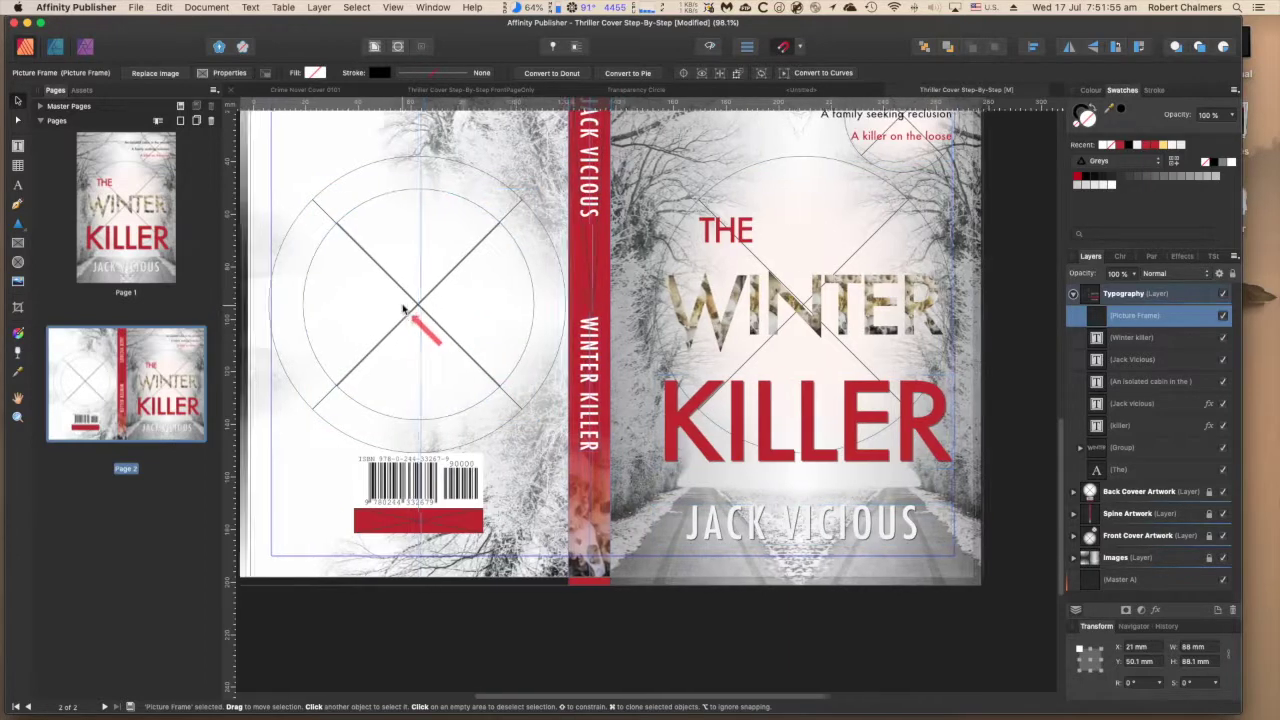
pyautogui.hscroll(-1, 397, 297)
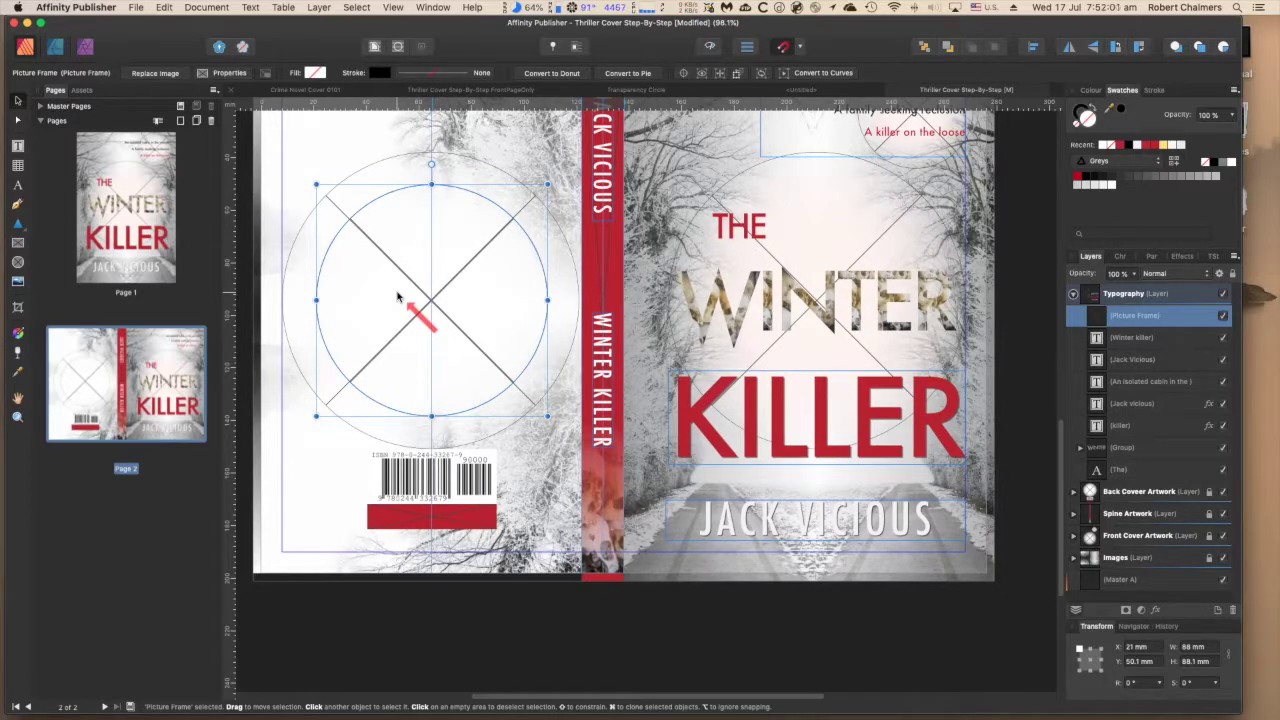
pyautogui.hscroll(-1, 397, 297)
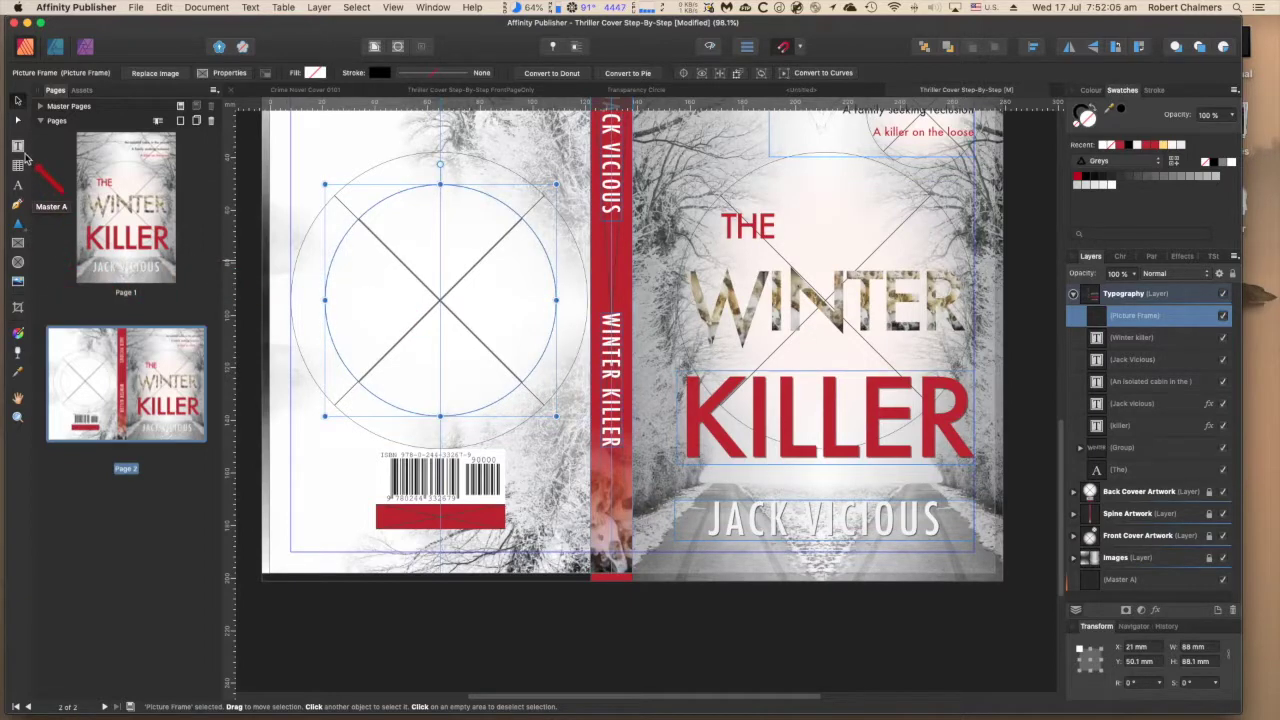
pyautogui.click(17, 148)
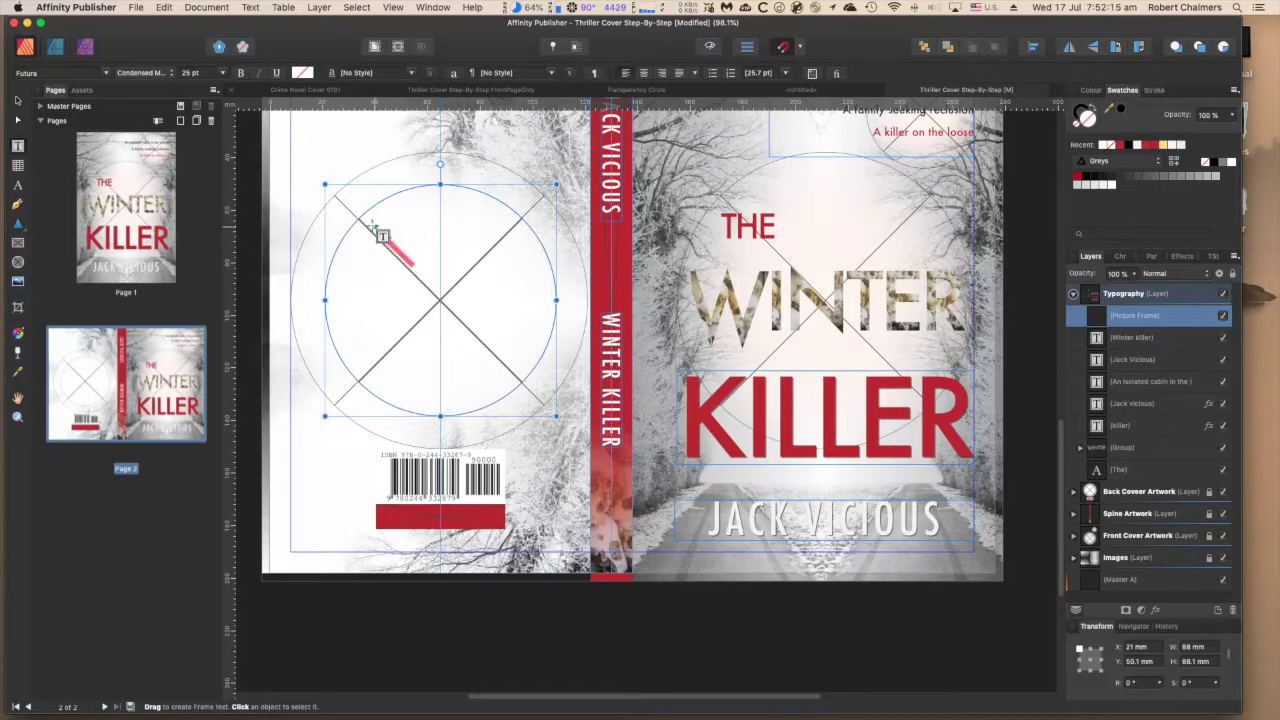
pyautogui.moveTo(359, 218); pyautogui.dragTo(520, 383)
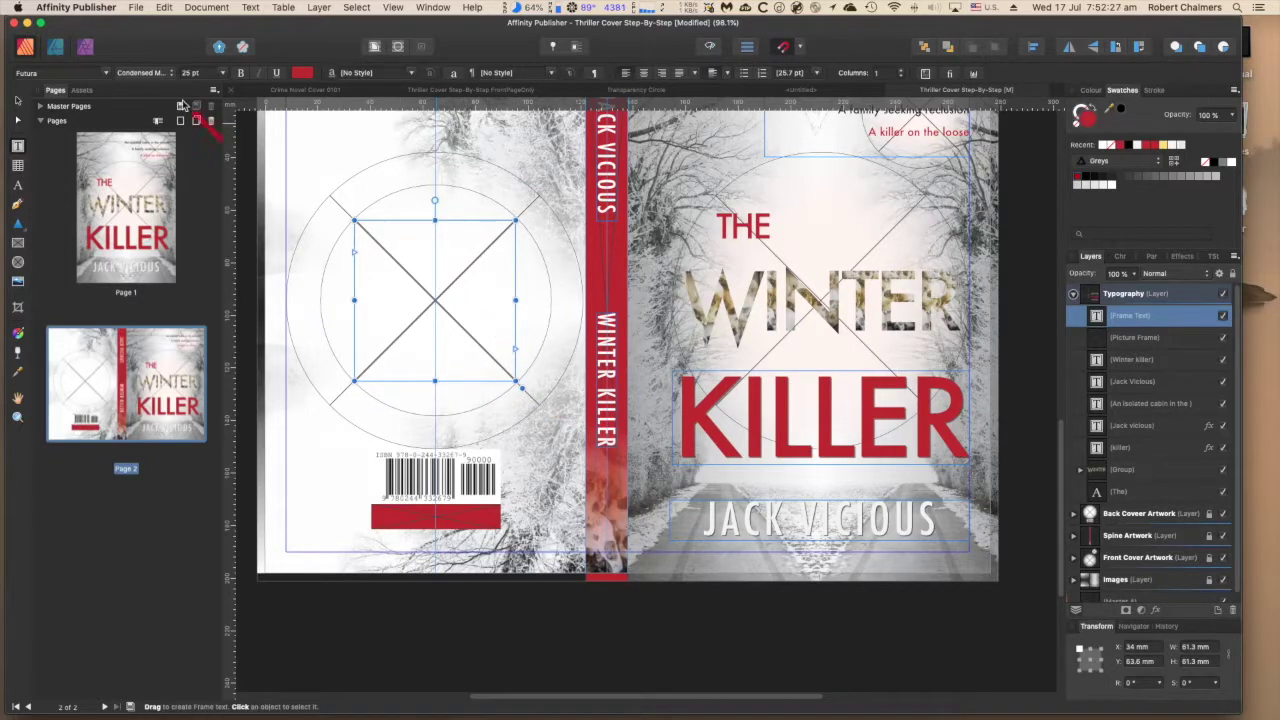
# Set the new text frame's font to Futura Medium at 12 pt
pyautogui.click(140, 72)
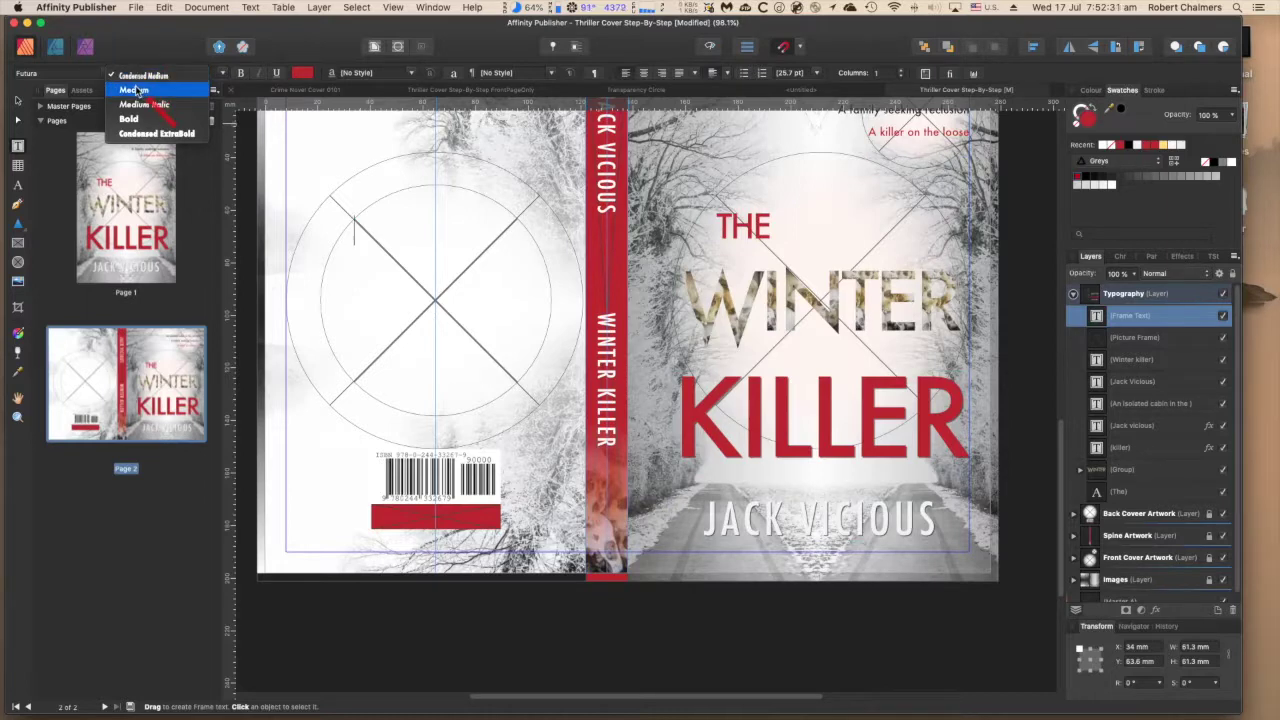
pyautogui.click(136, 90)
pyautogui.click(223, 76)
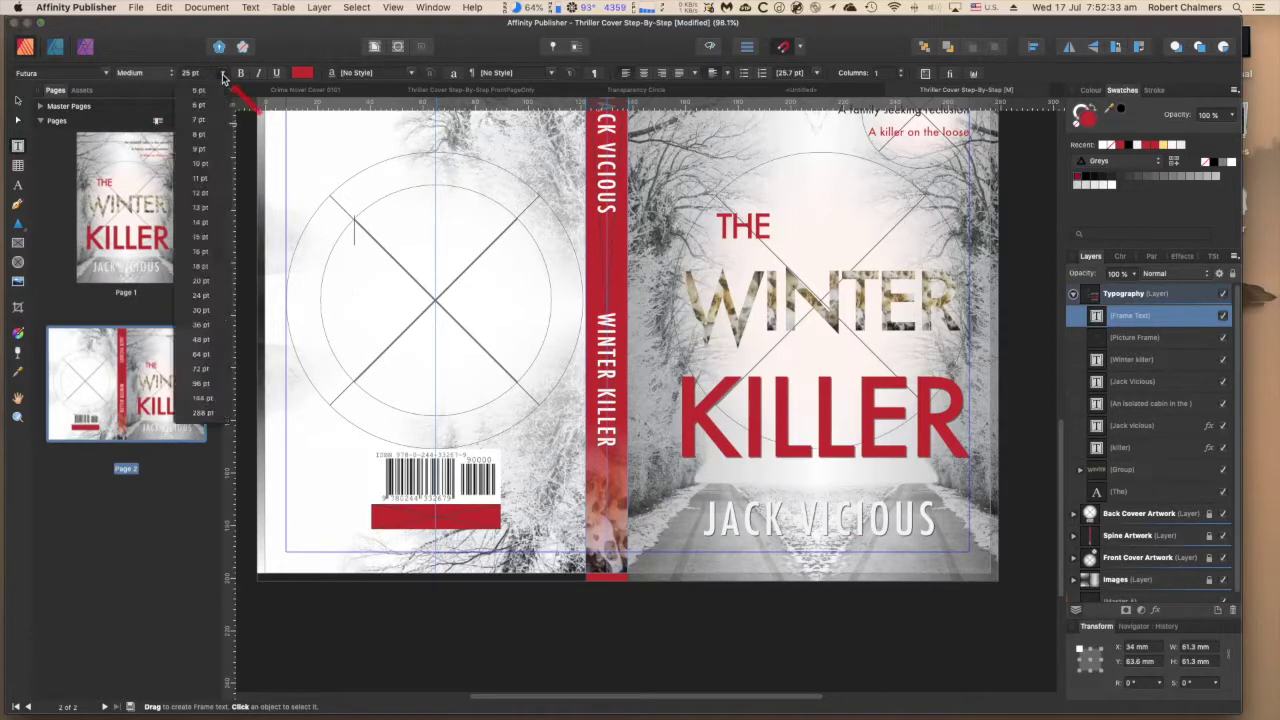
pyautogui.click(201, 192)
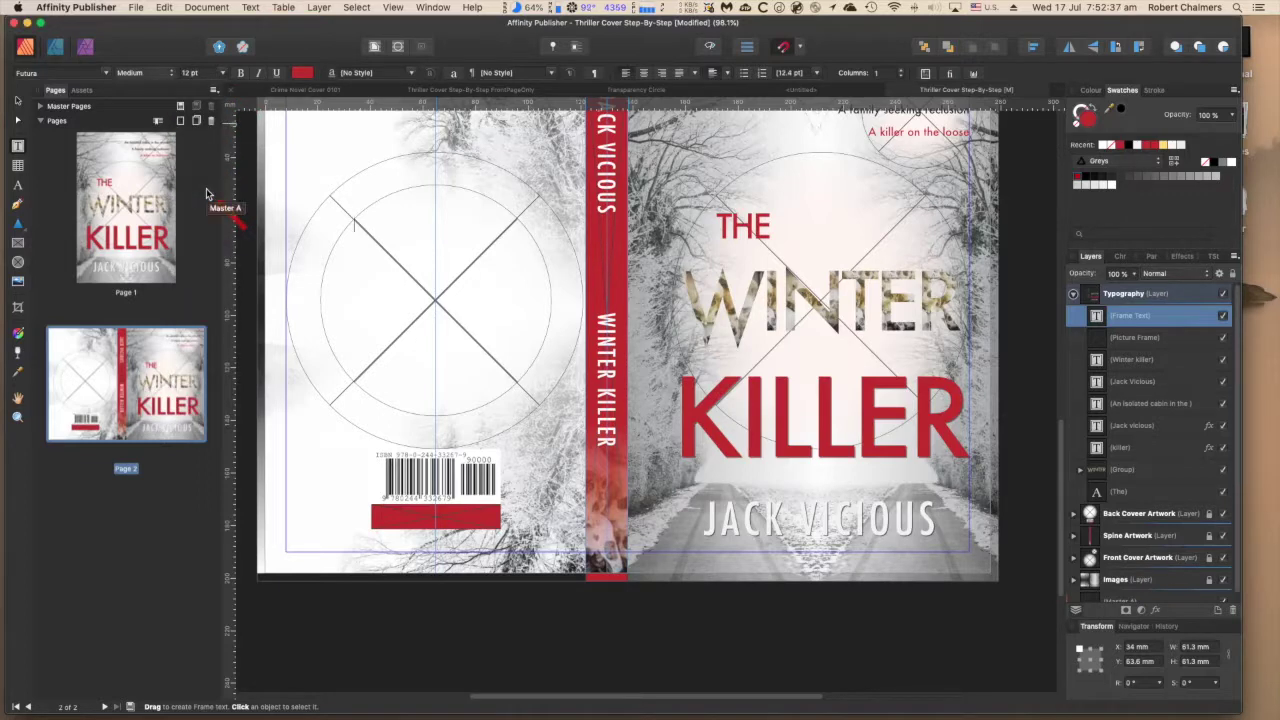
# Set the text frame's leading override to 14 pt and centre-align its paragraphs
pyautogui.click(362, 212)
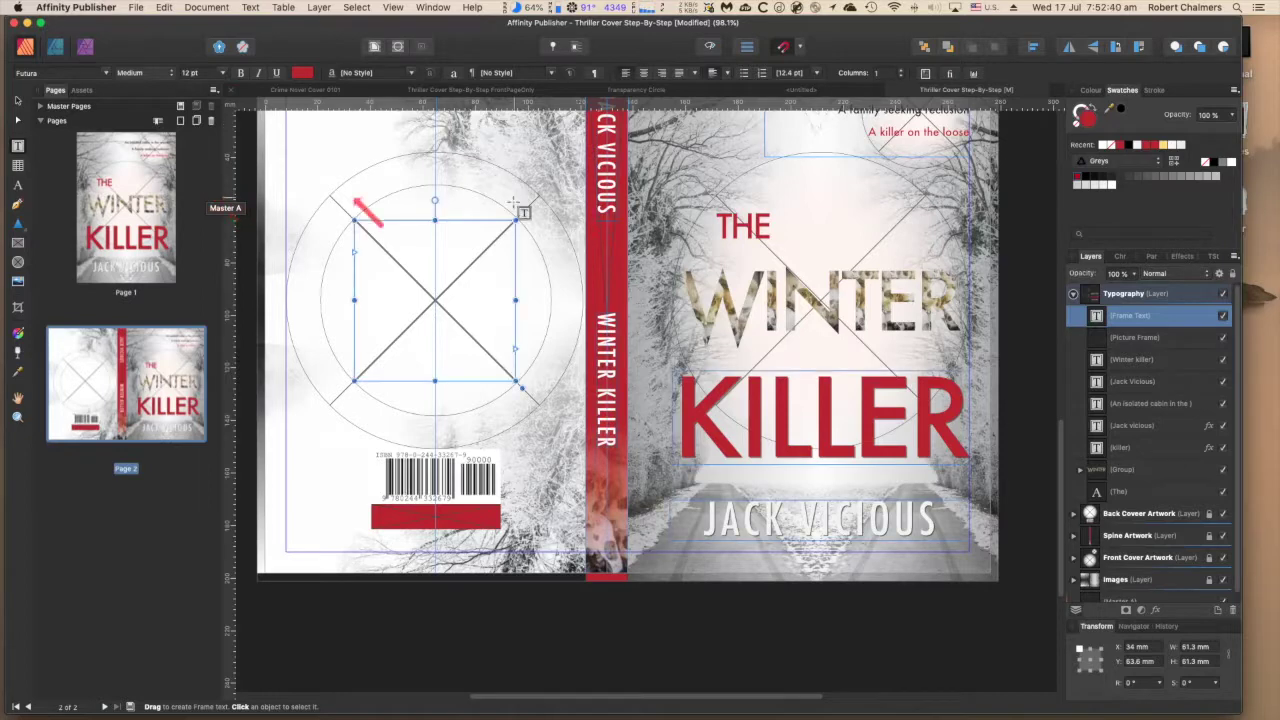
pyautogui.click(1120, 257)
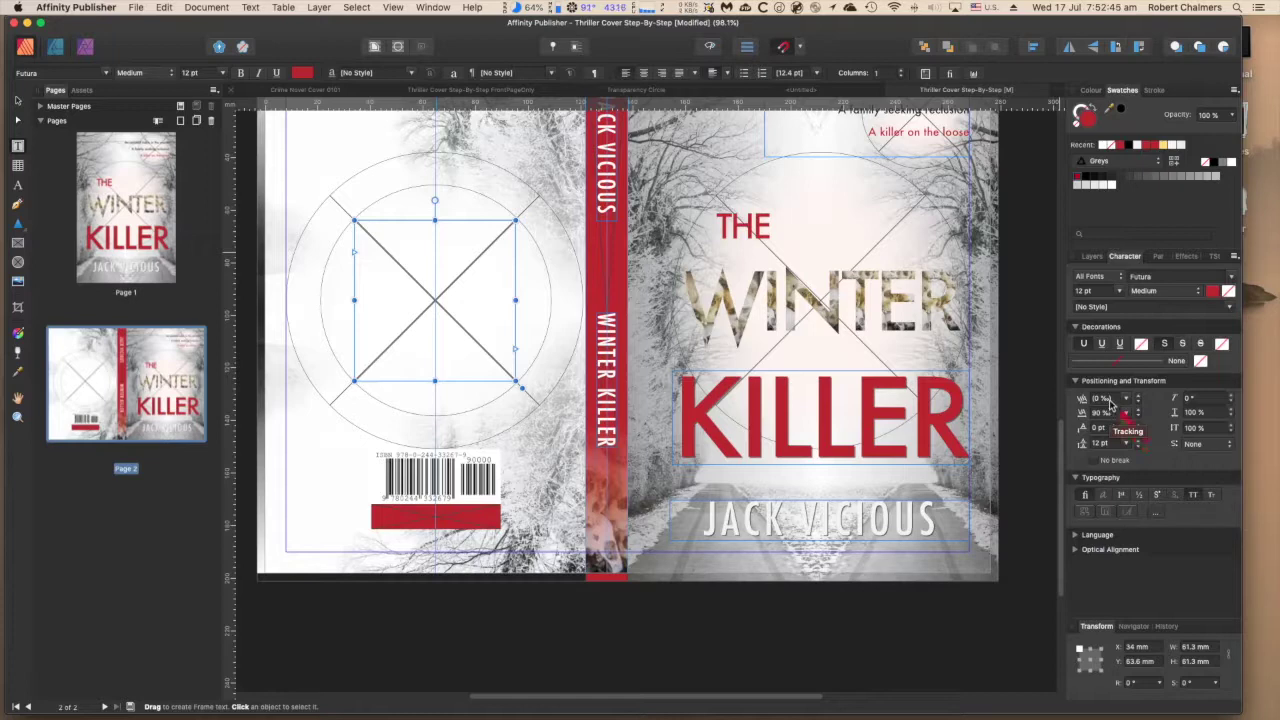
pyautogui.click(1138, 449)
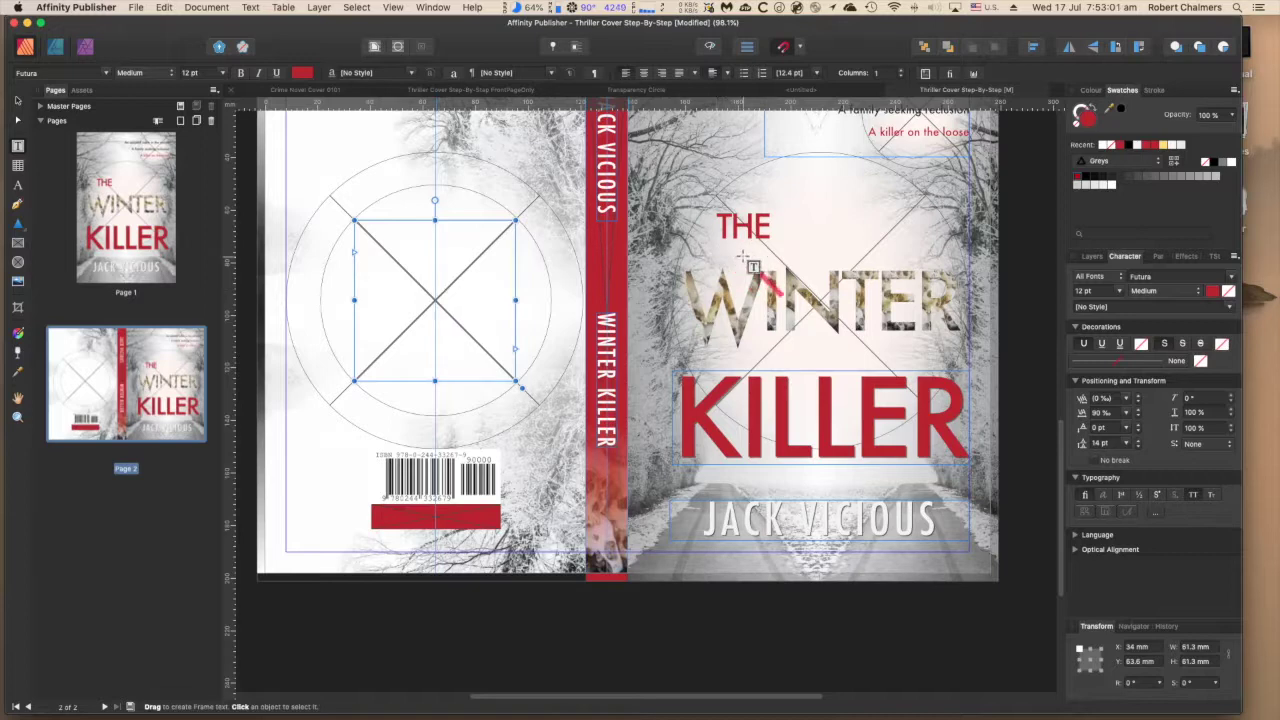
pyautogui.click(1158, 258)
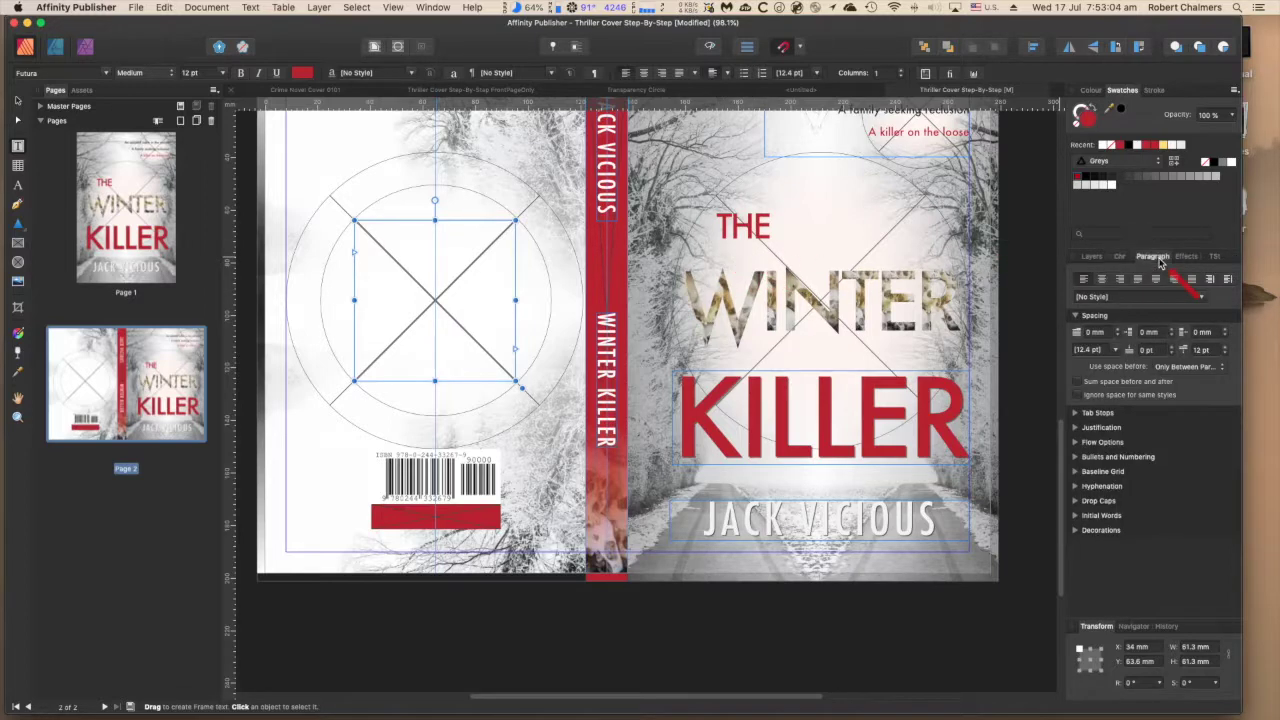
pyautogui.click(1104, 280)
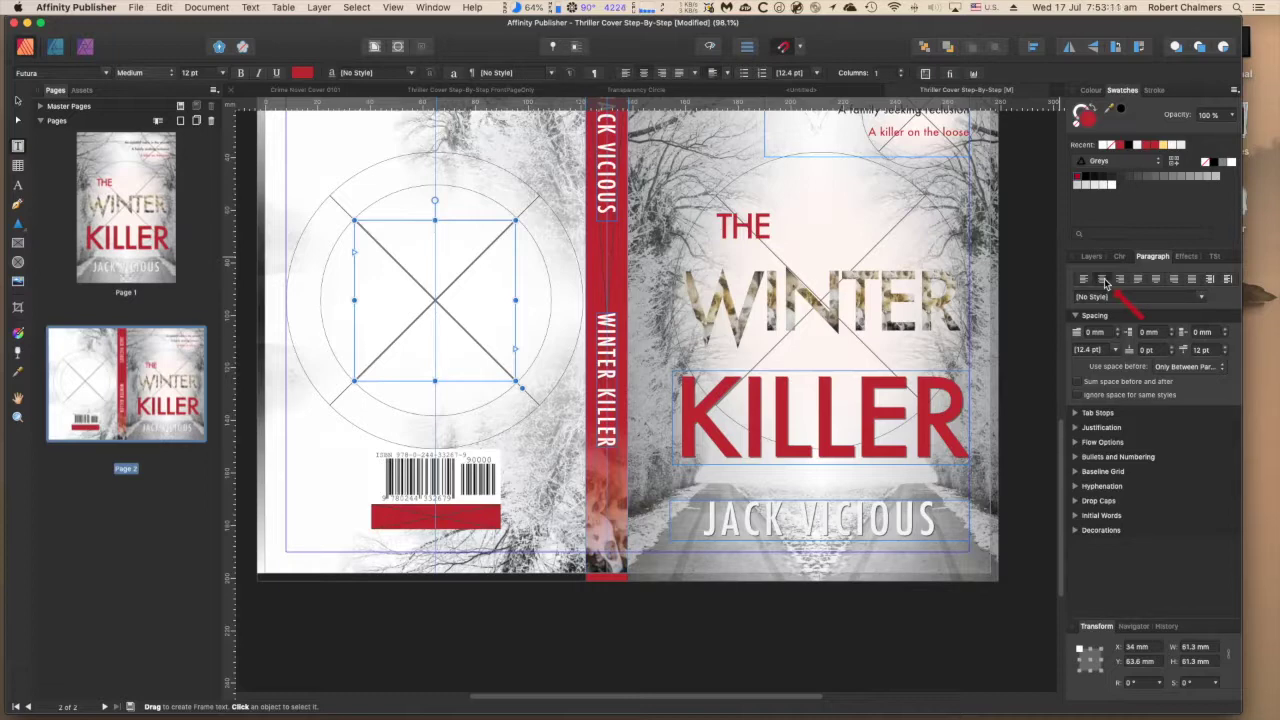
# Change the back cover text frame's text colour to black
pyautogui.click(303, 77)
pyautogui.click(315, 89)
pyautogui.click(351, 110)
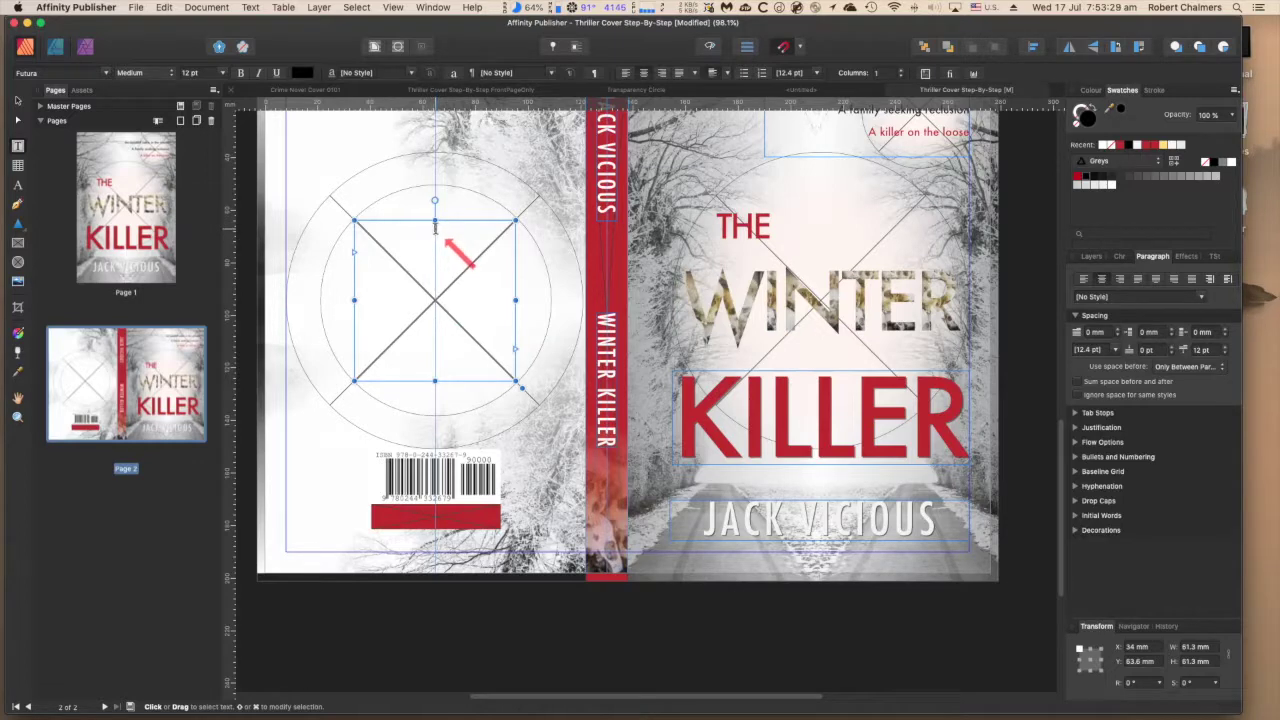
# Fill the back cover text frame with filler text
pyautogui.click(251, 7)
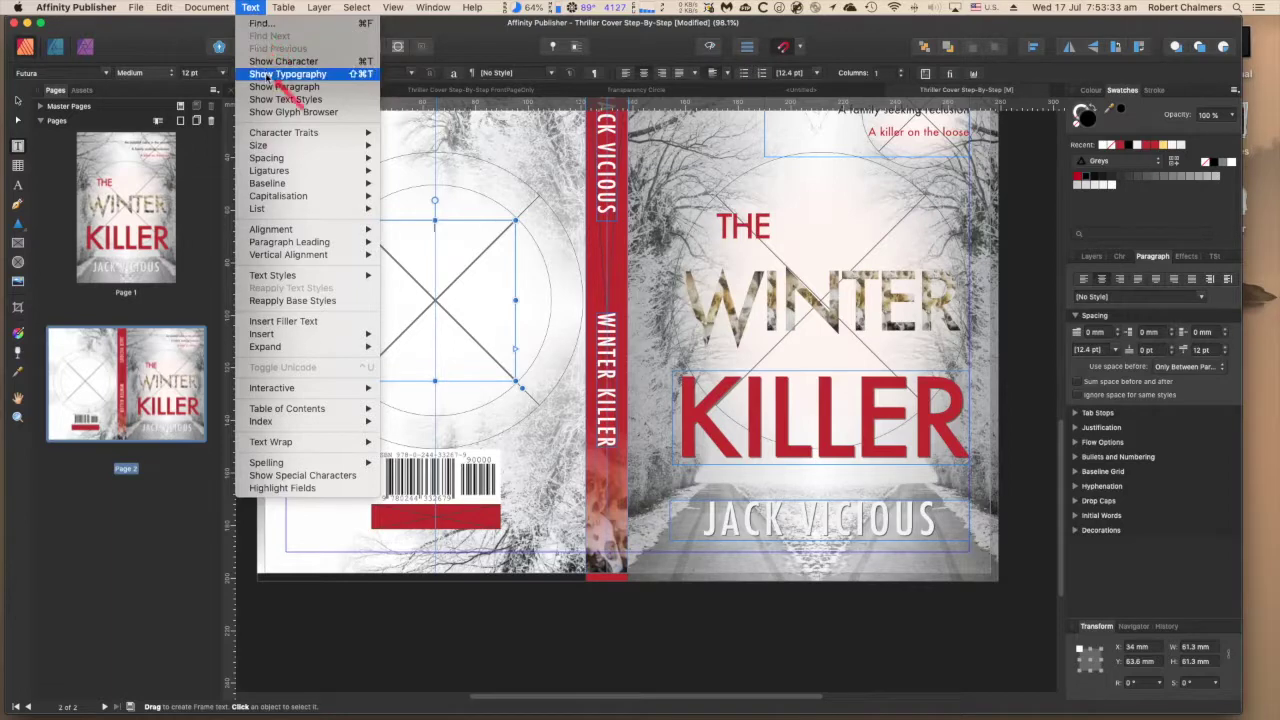
pyautogui.moveTo(272, 134)
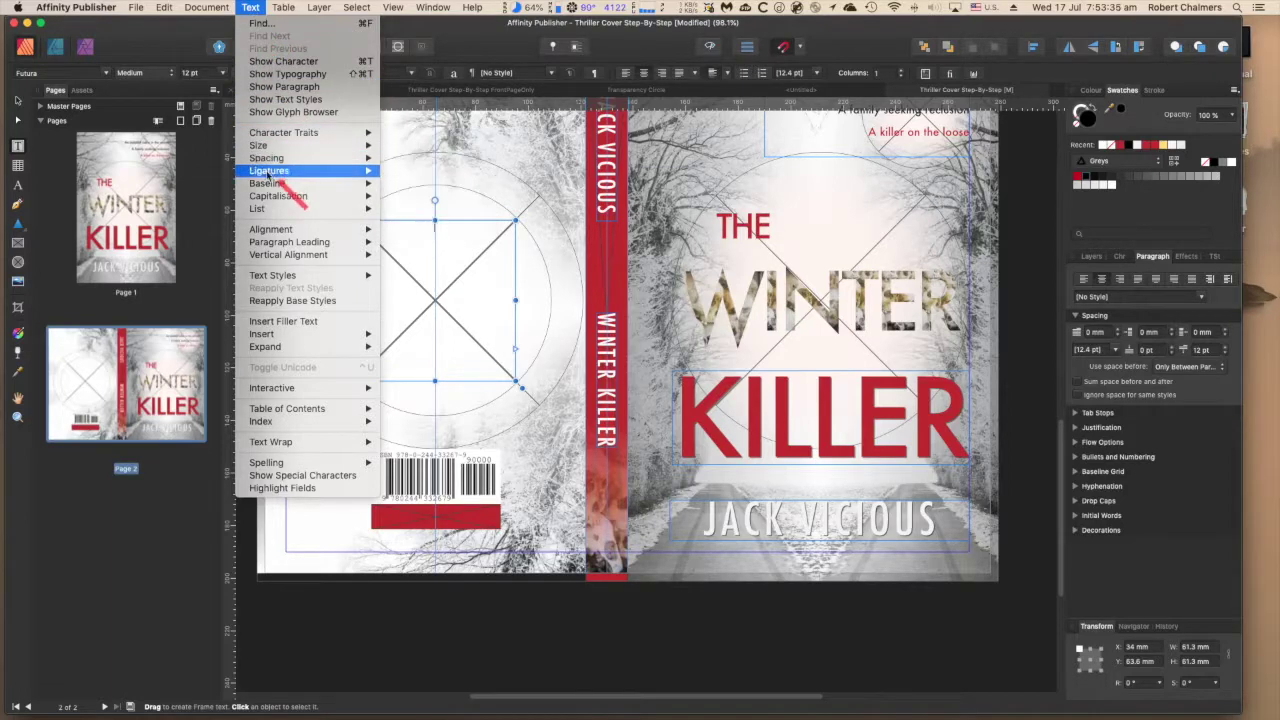
pyautogui.click(313, 322)
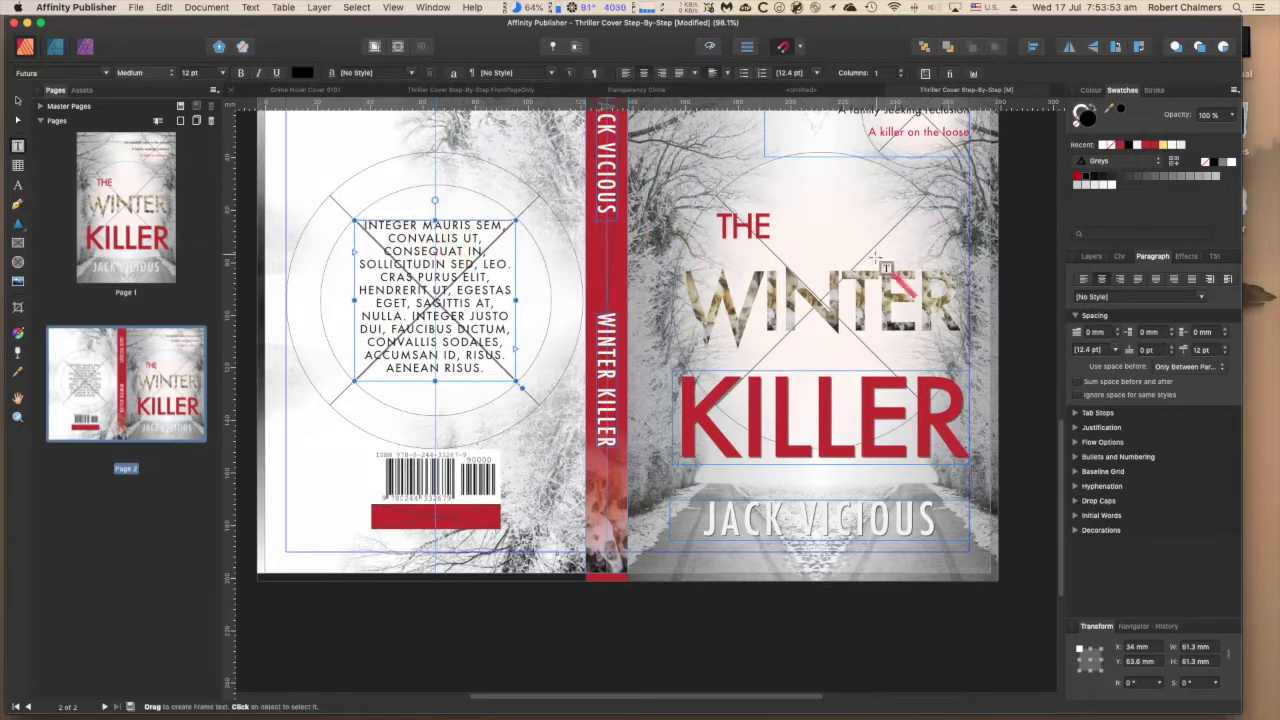
# Try to place a text cursor inside the back cover's filler text to edit it
pyautogui.click(1090, 257)
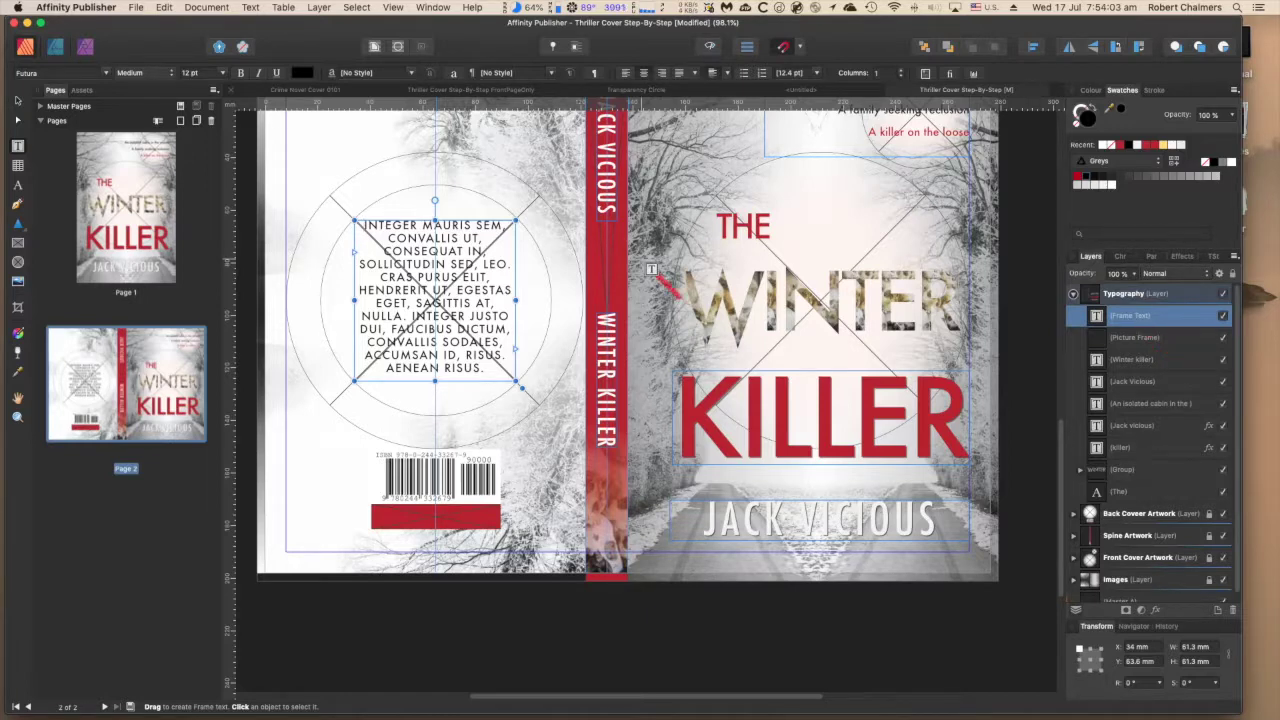
pyautogui.moveTo(456, 364); pyautogui.dragTo(498, 343)
pyautogui.scroll(5, 502, 322)
pyautogui.hscroll(2, 502, 322)
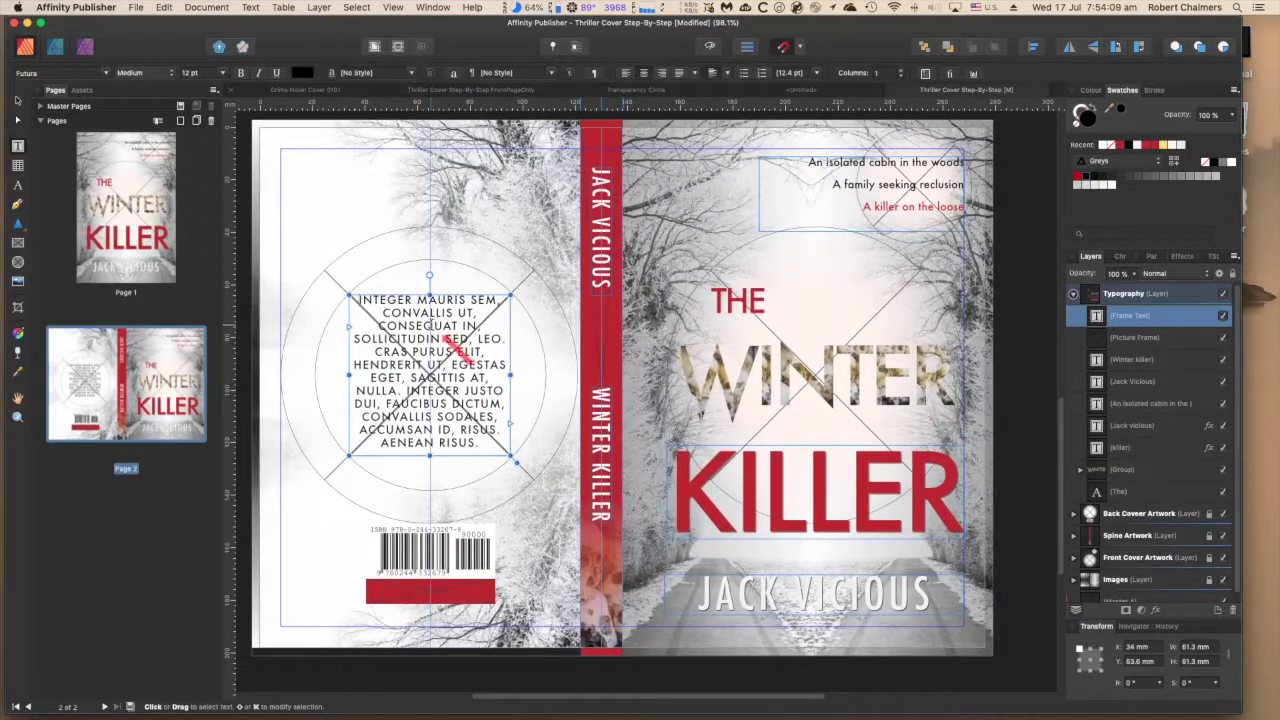
pyautogui.click(18, 102)
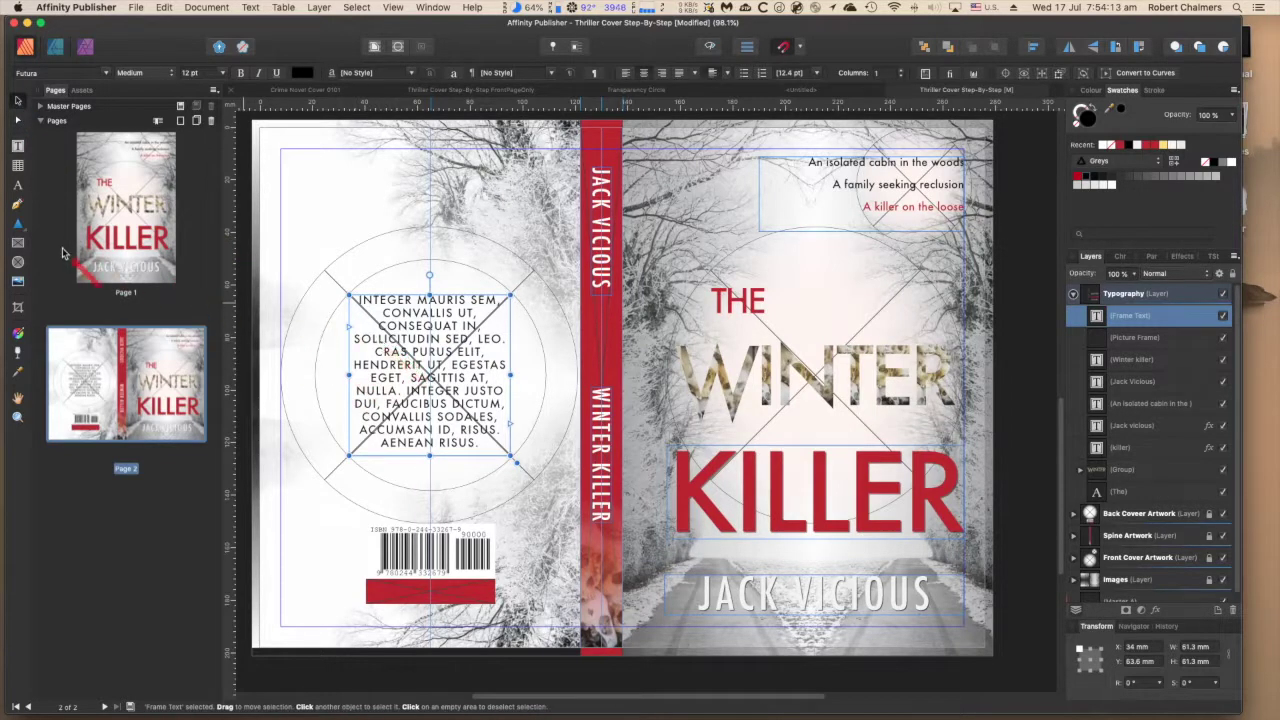
pyautogui.click(17, 186)
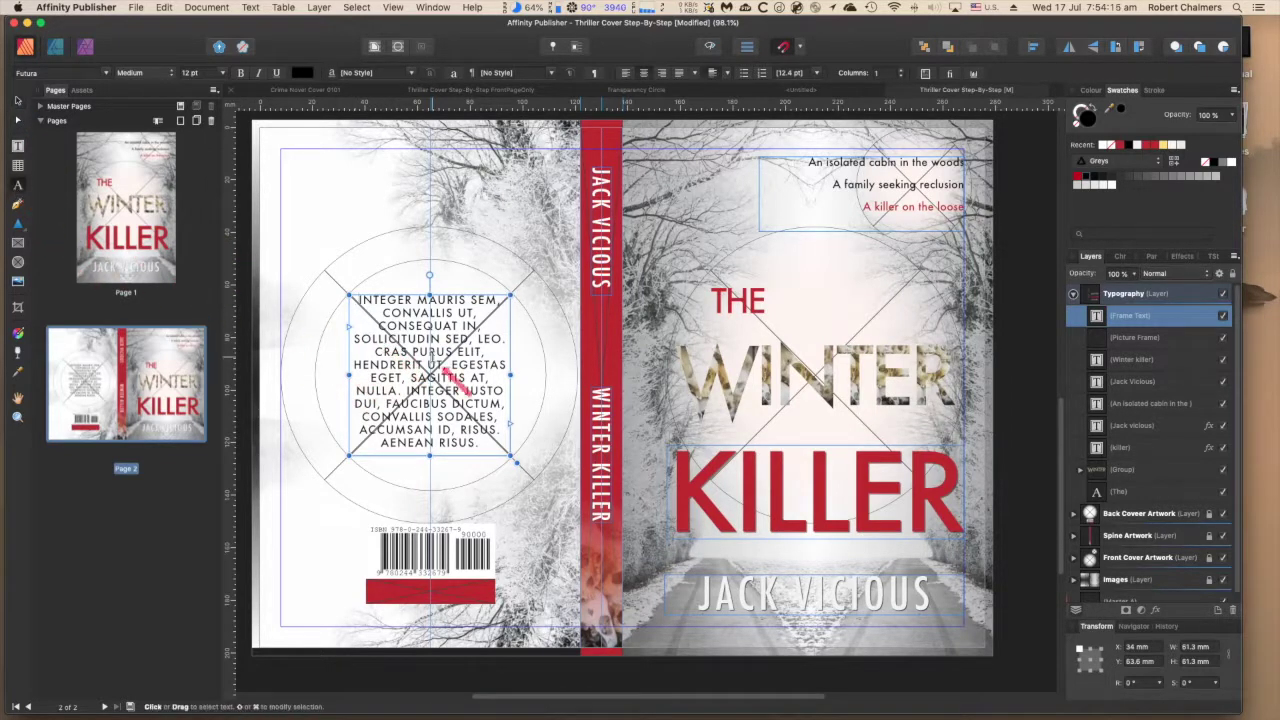
pyautogui.click(360, 300)
pyautogui.click(1133, 345)
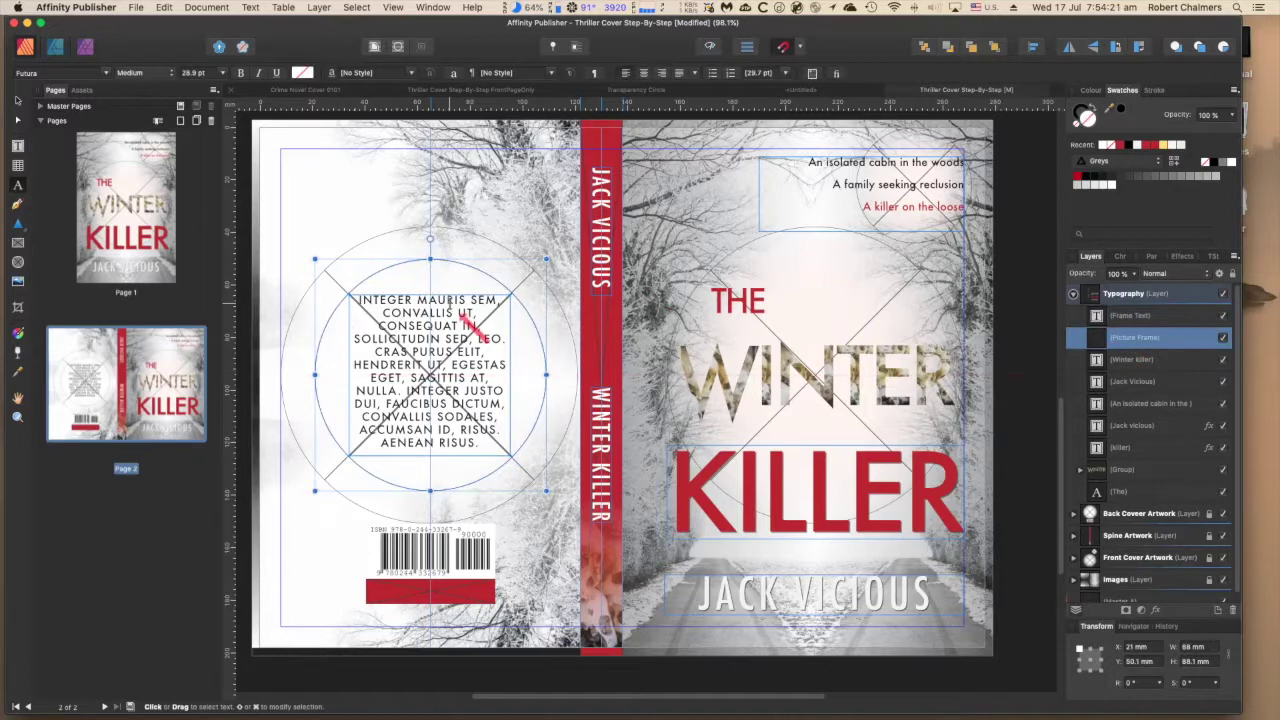
pyautogui.click(376, 312)
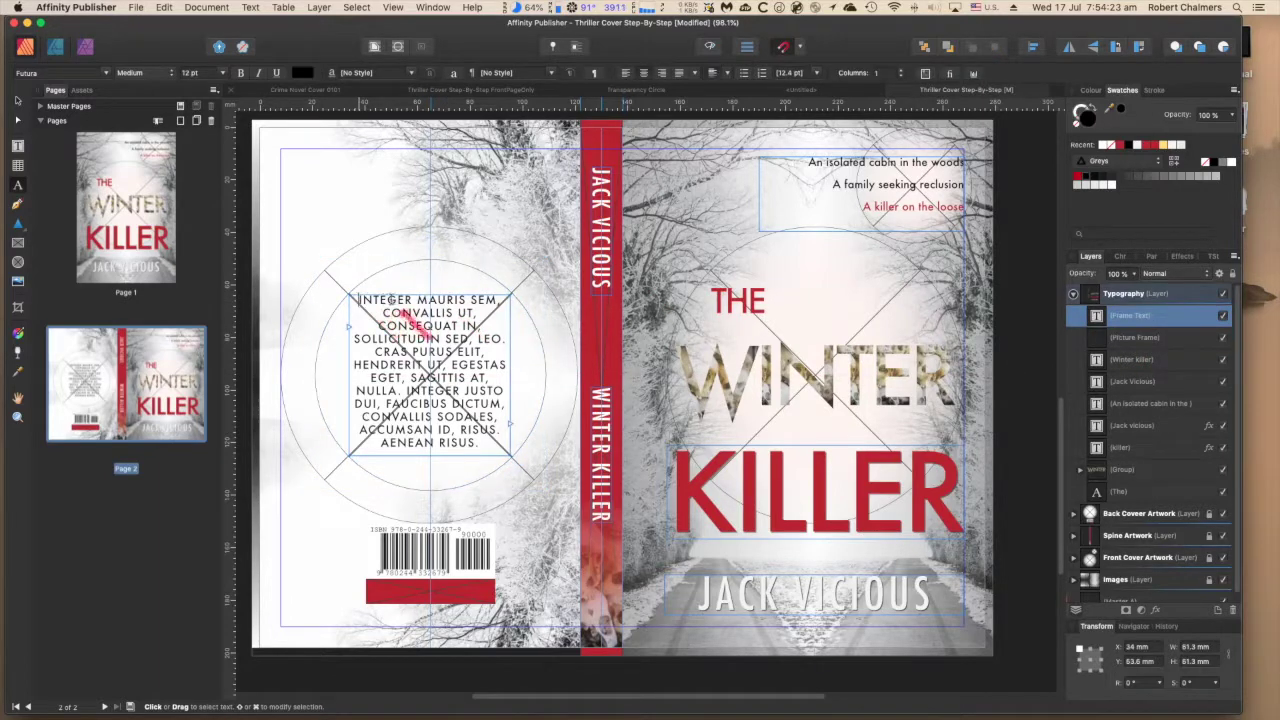
pyautogui.press('Escape')
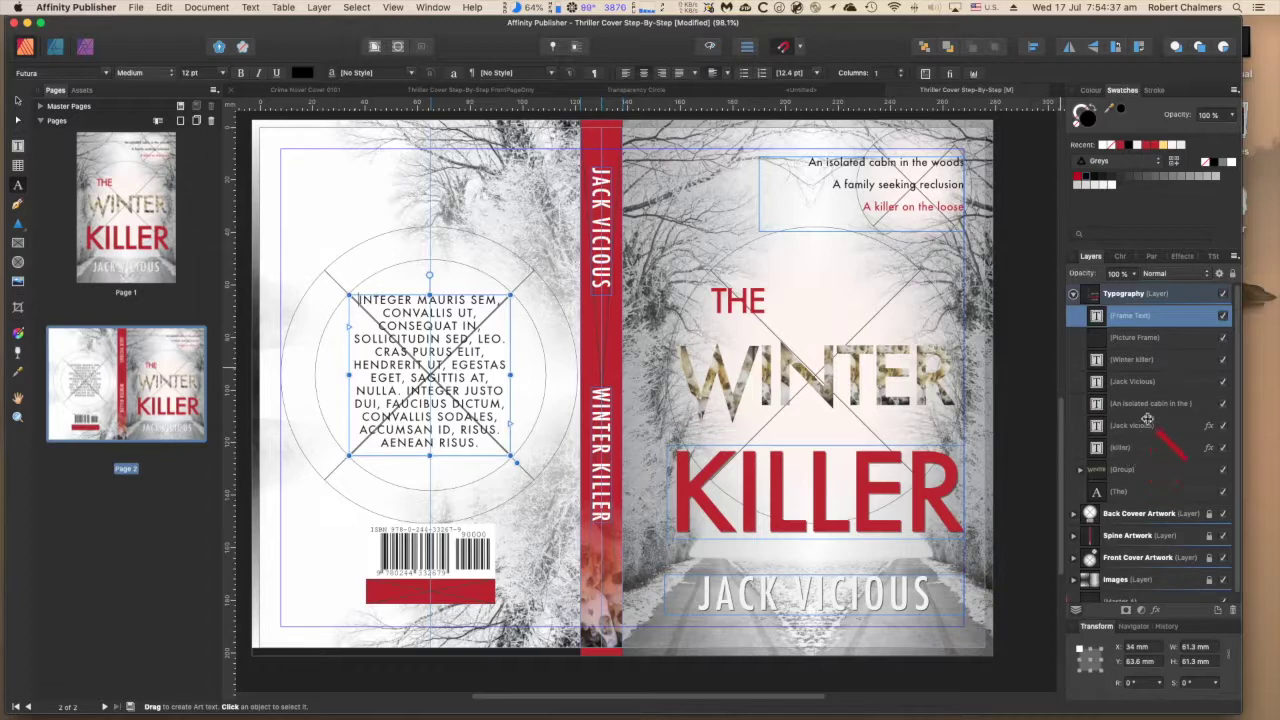
pyautogui.click(1153, 340)
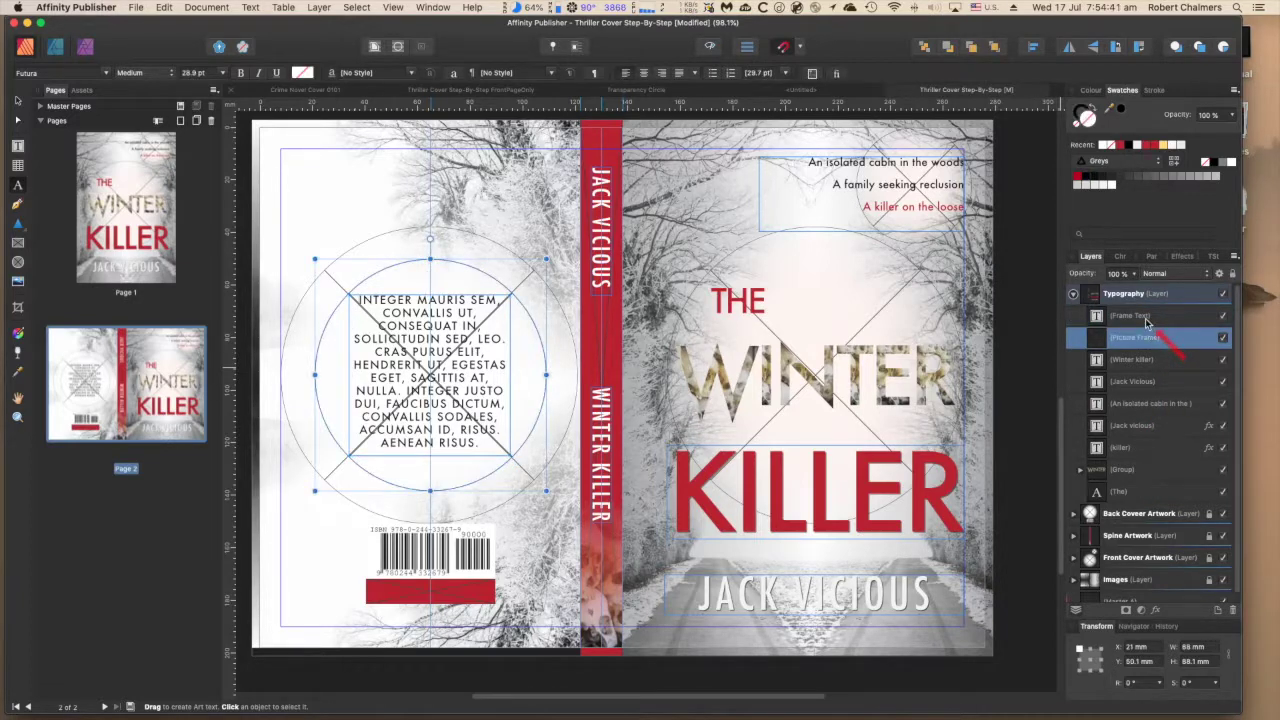
pyautogui.click(1148, 318)
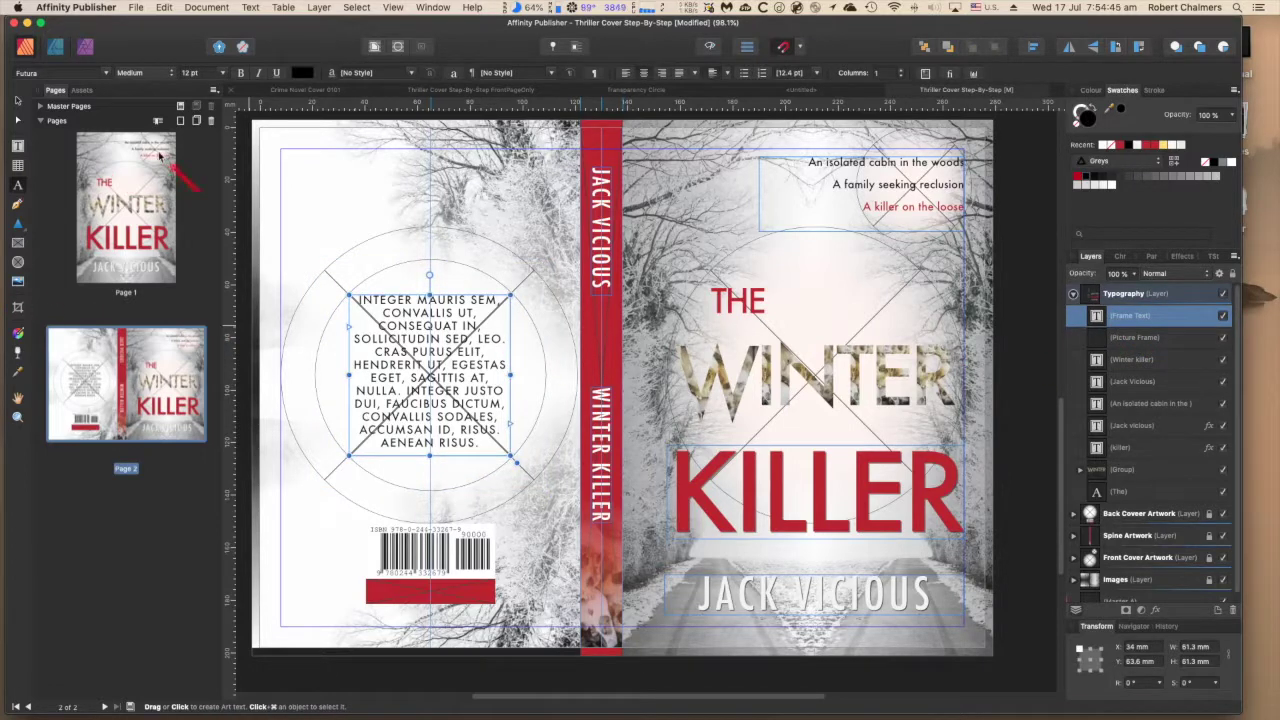
pyautogui.click(17, 101)
pyautogui.scroll(-1, 323, 407)
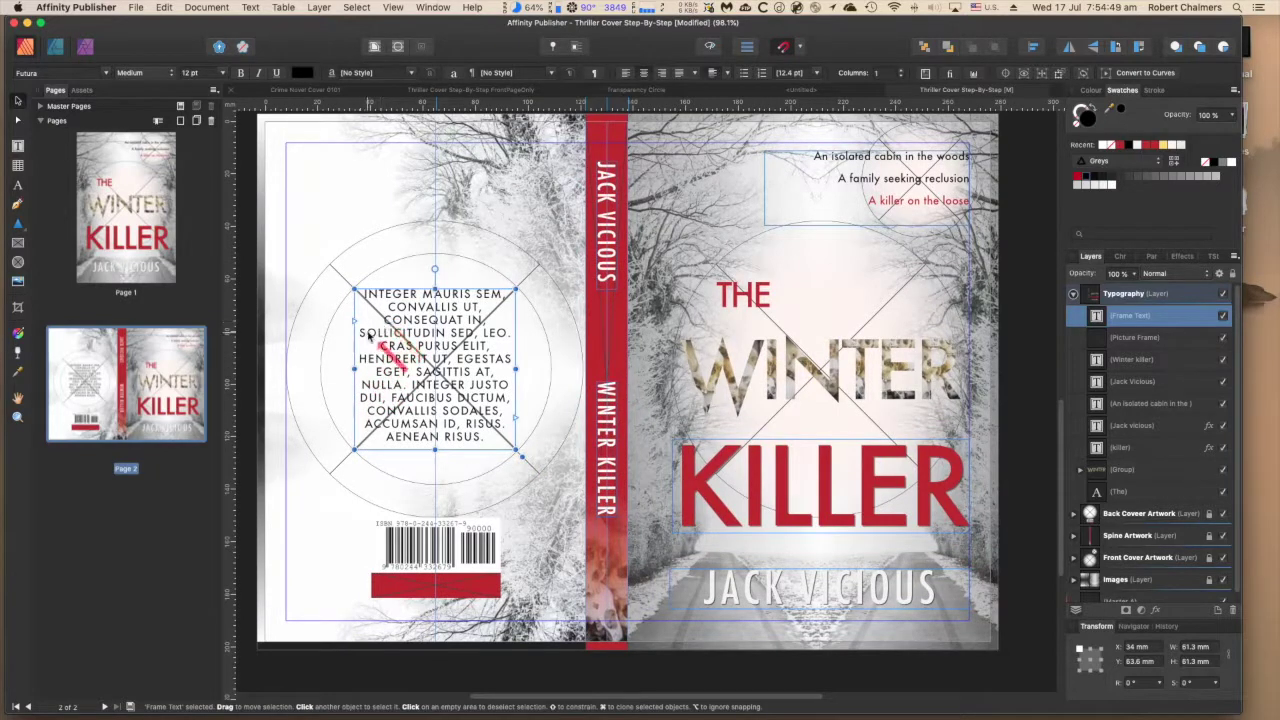
pyautogui.press('t')
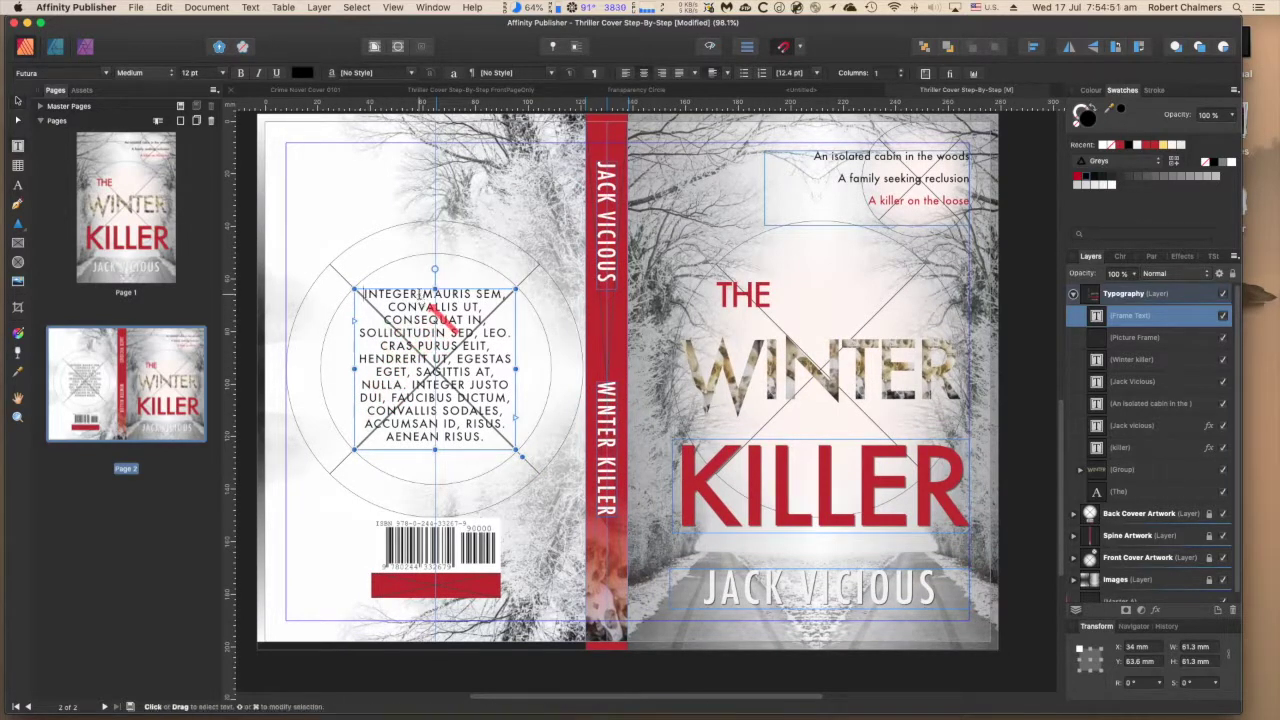
pyautogui.click(441, 313)
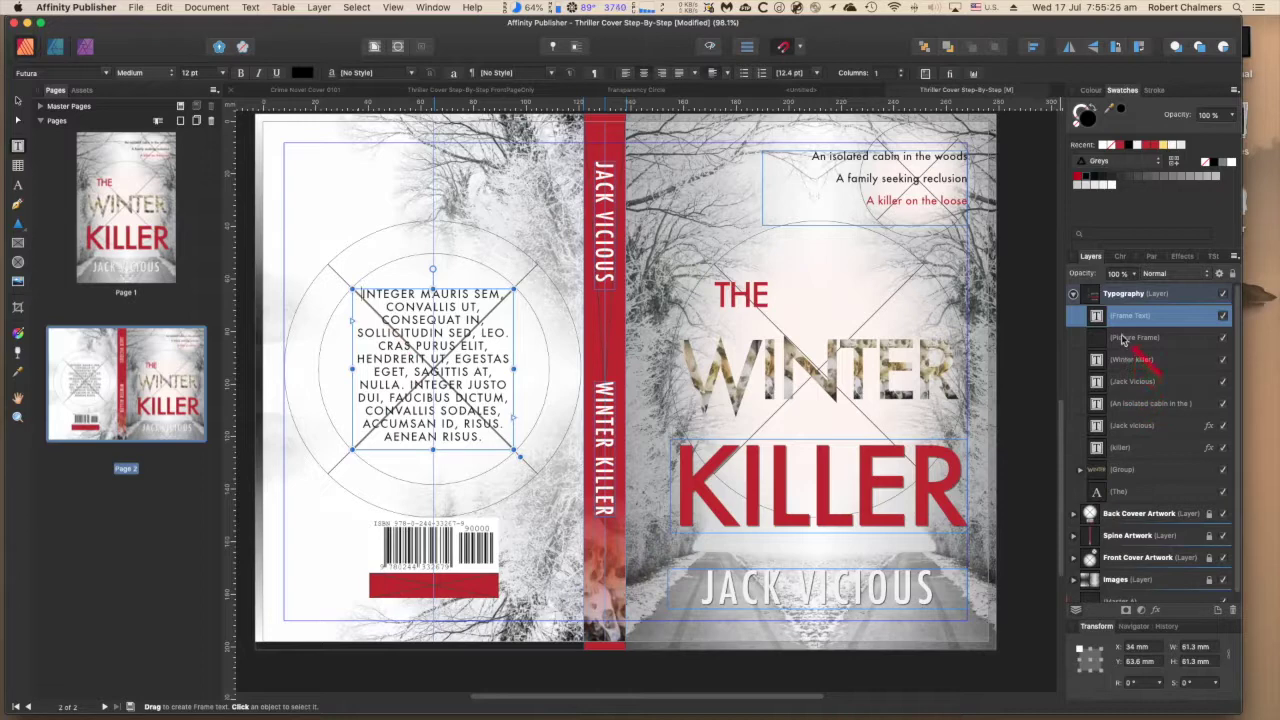
# Hide and show the back cover text frame to check which layer holds the filler text
pyautogui.click(1222, 316)
pyautogui.click(1222, 316)
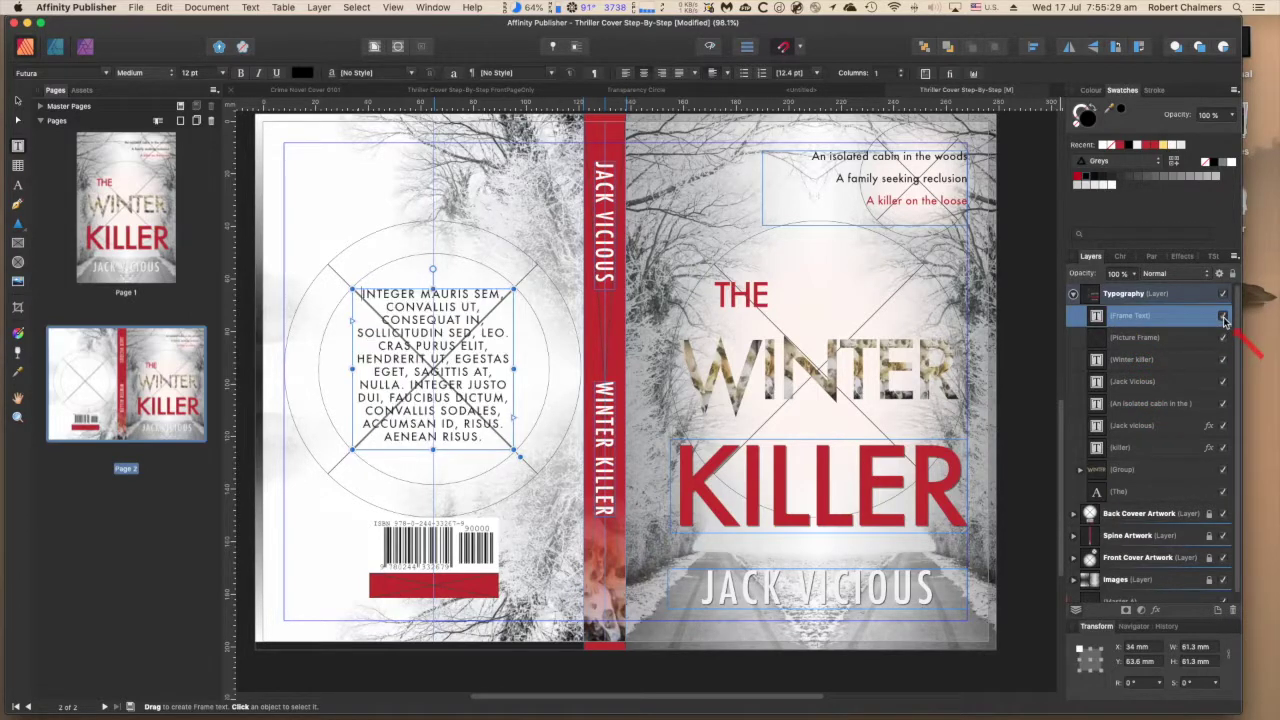
pyautogui.rightClick(1152, 320)
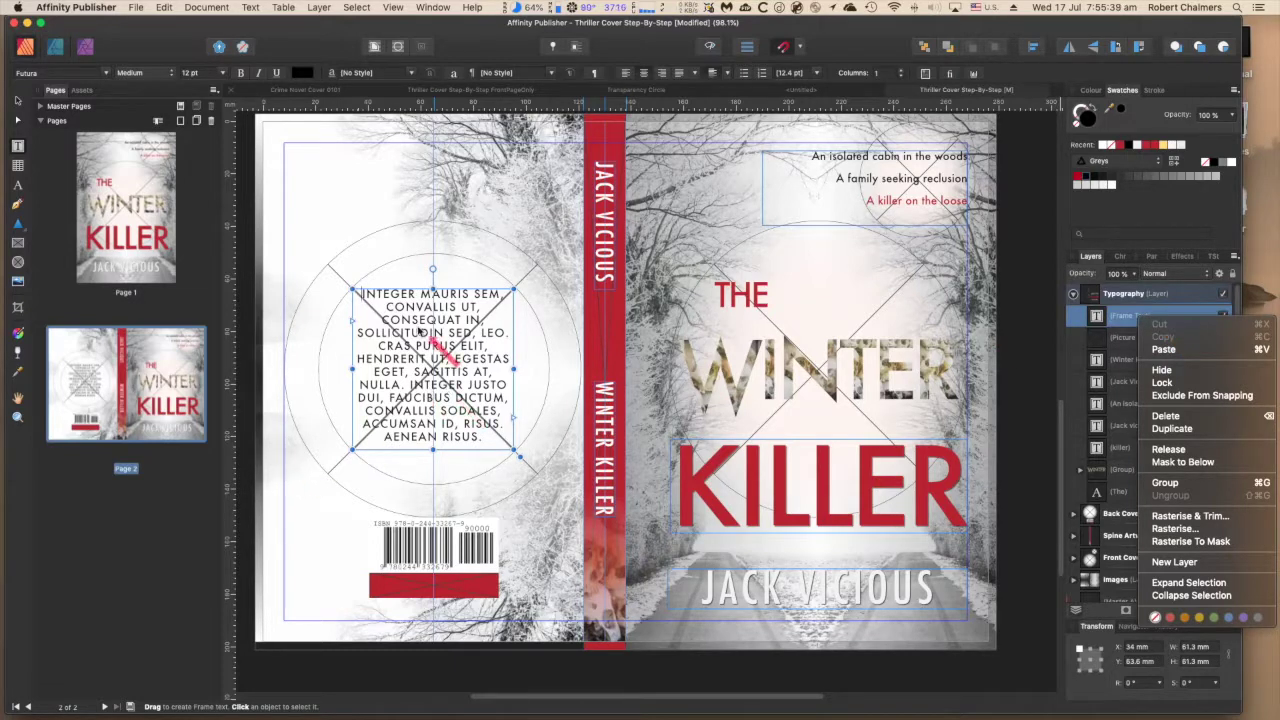
pyautogui.click(365, 296)
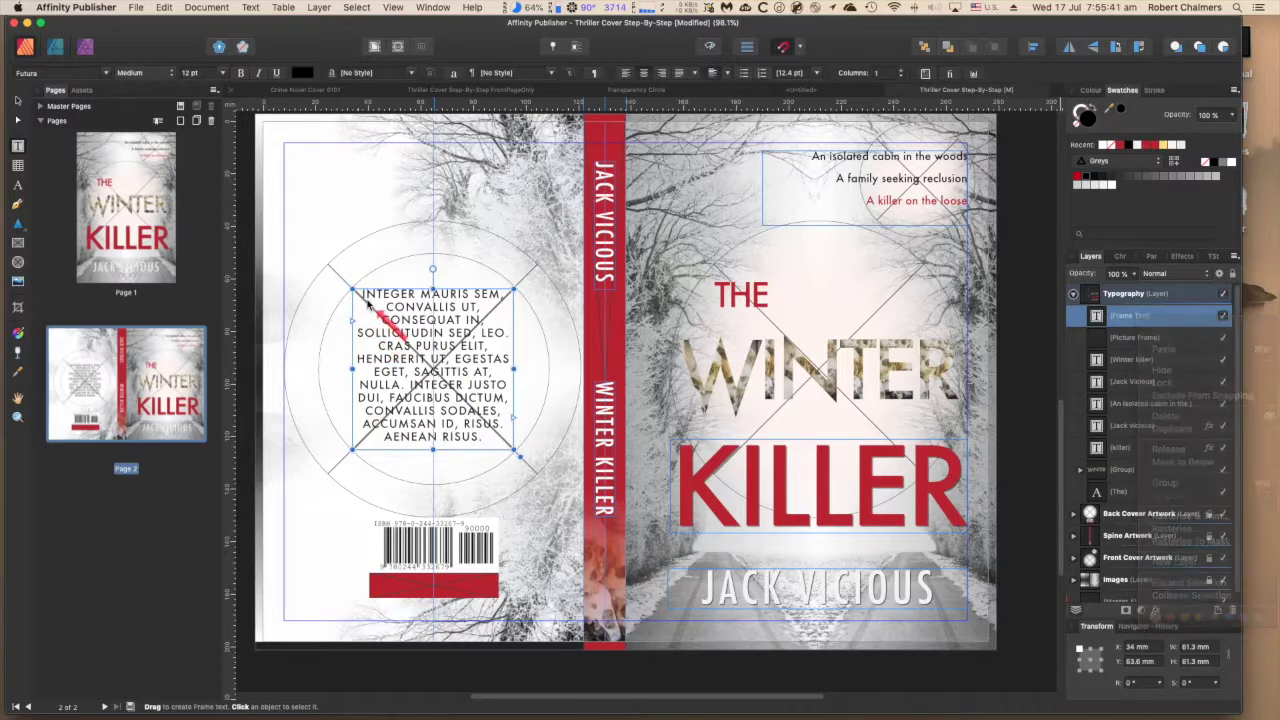
# Try to select all of the filler text in the back cover text frame for editing
pyautogui.press('super+a')
pyautogui.click(365, 296)
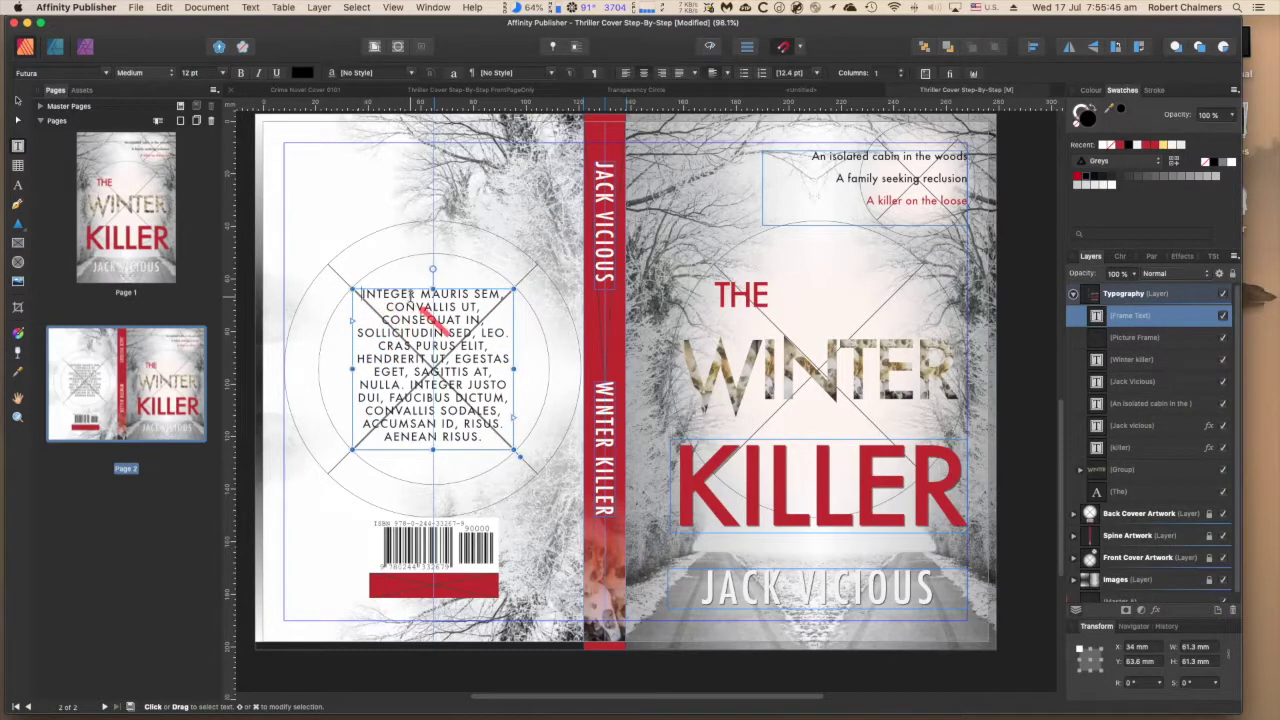
pyautogui.press('super+a')
pyautogui.press('Left')
pyautogui.press('super+a')
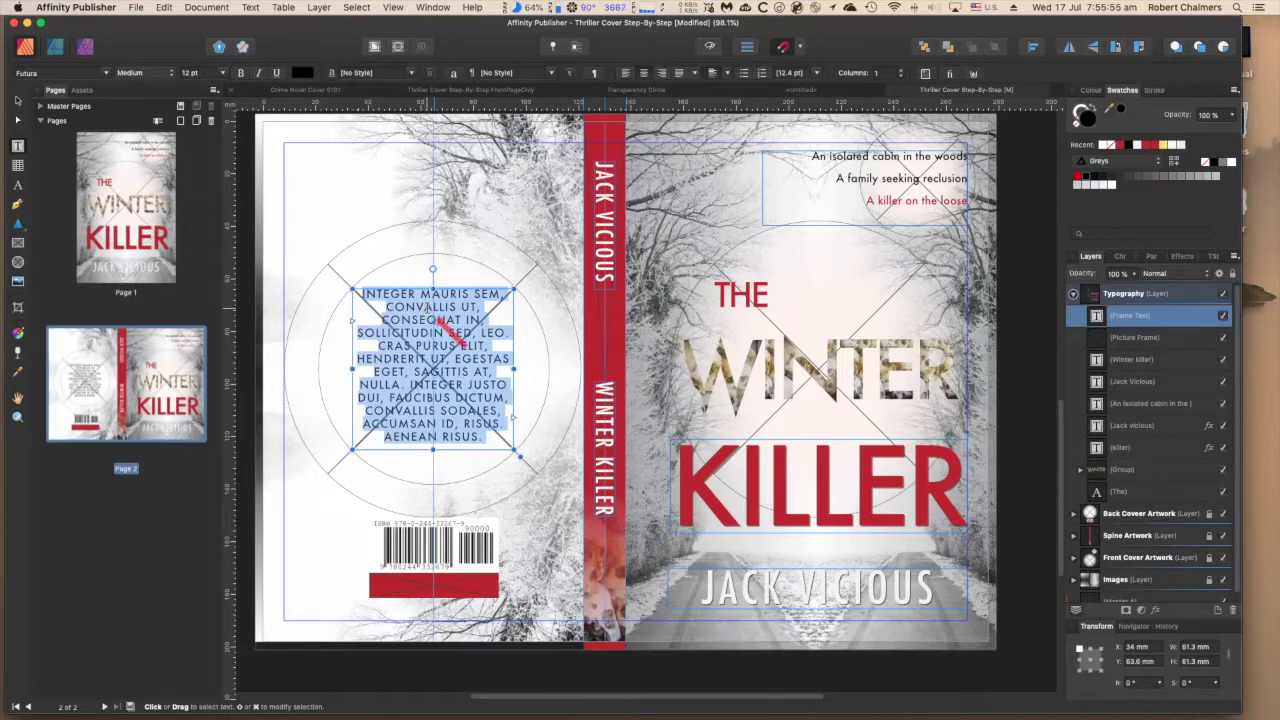
pyautogui.press('Left')
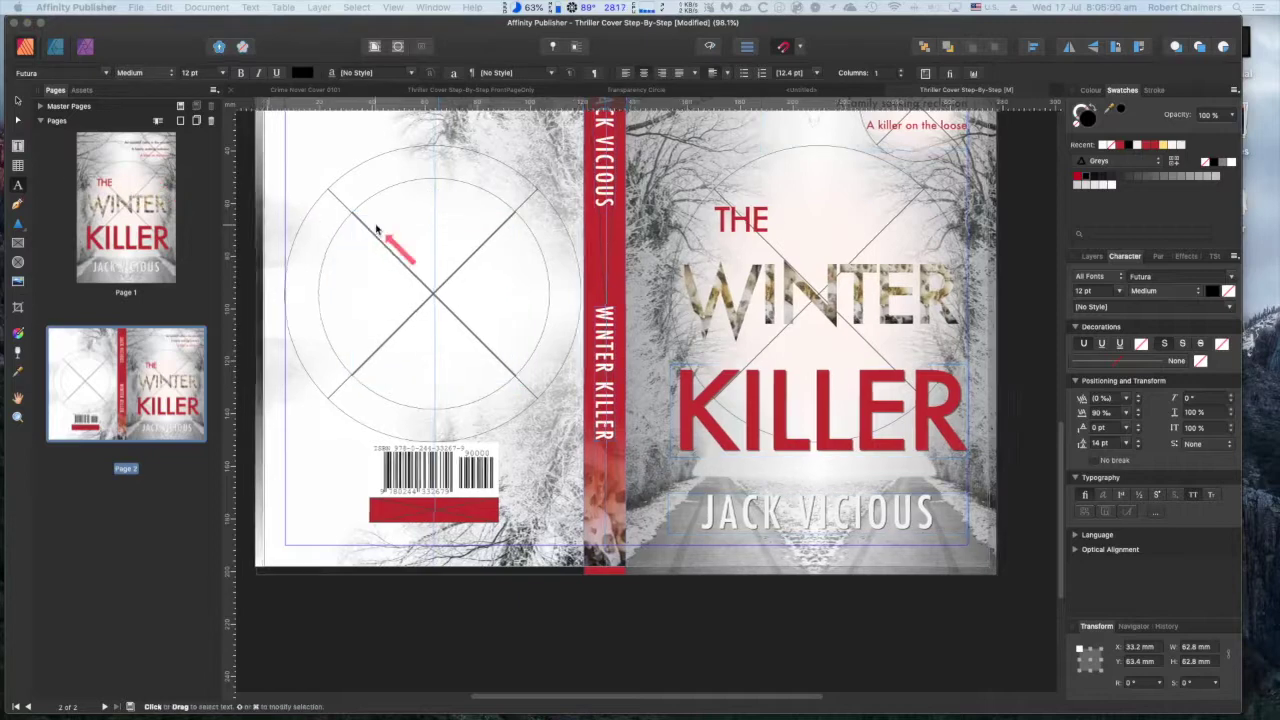
# Enter the heading QUOTE HERE in the empty back cover text frame and start a new line below it
pyautogui.hscroll(-1, 400, 240)
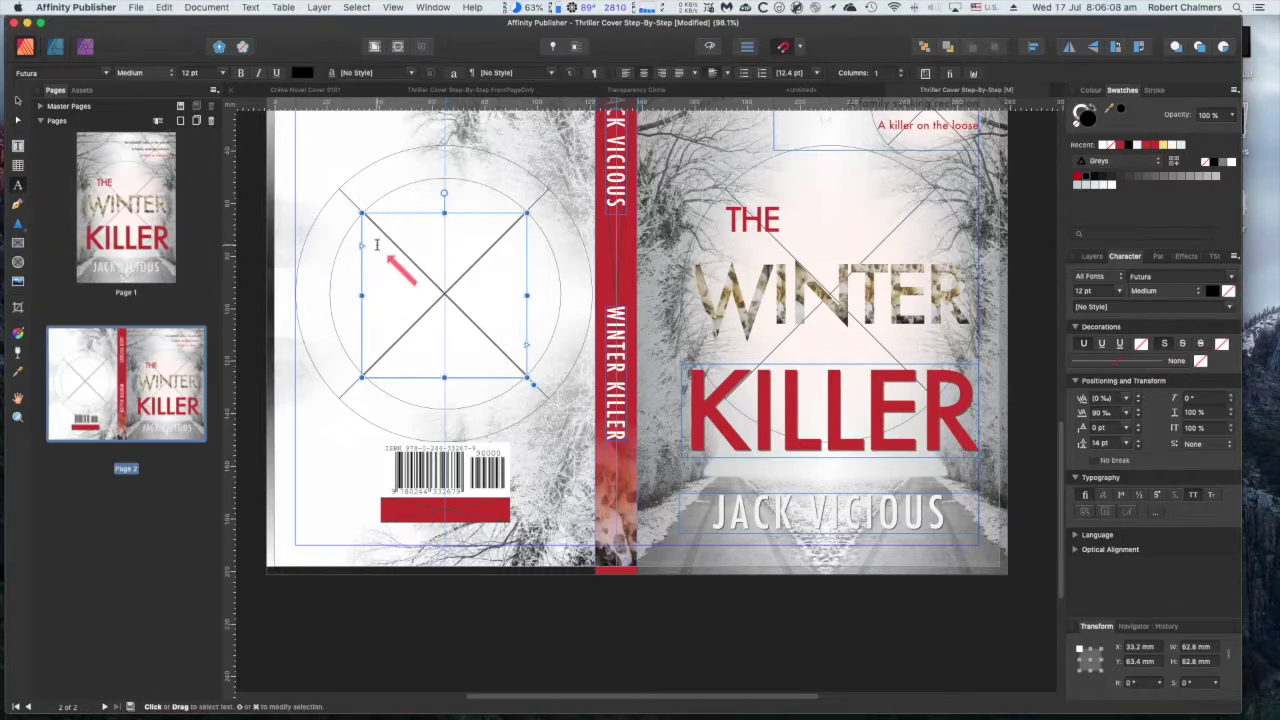
pyautogui.hscroll(1, 445, 232)
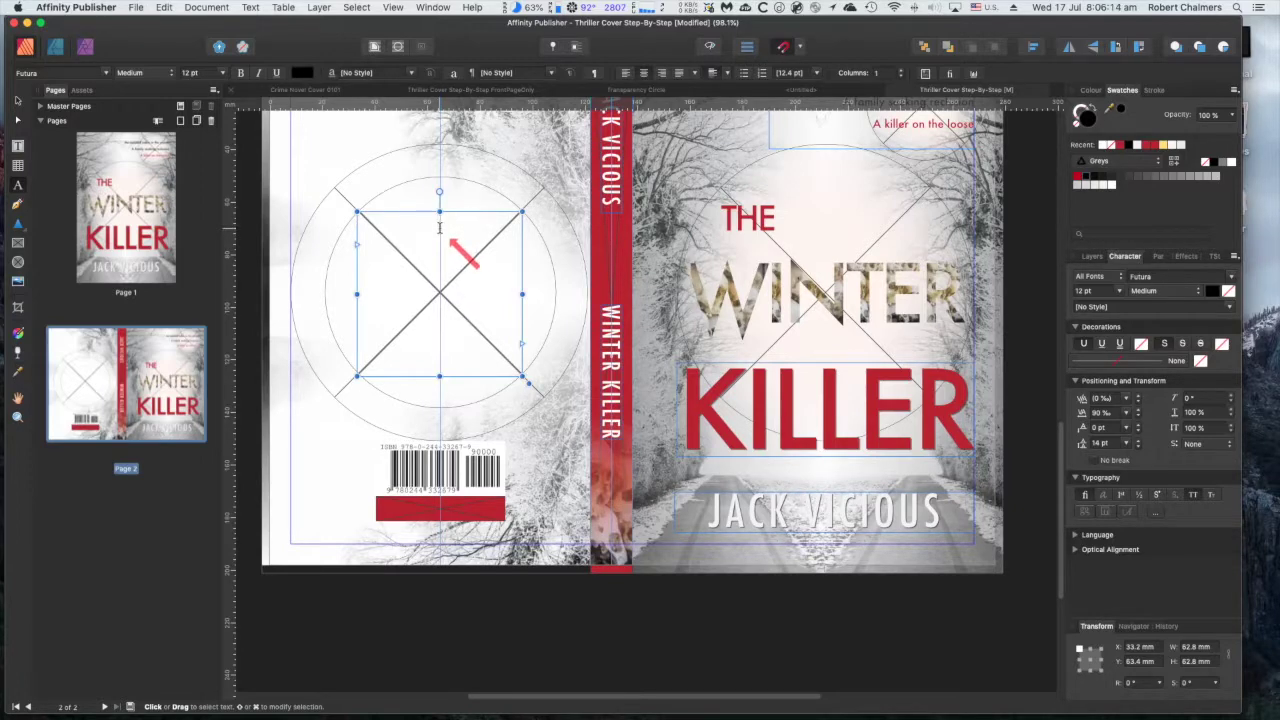
pyautogui.hscroll(1, 439, 231)
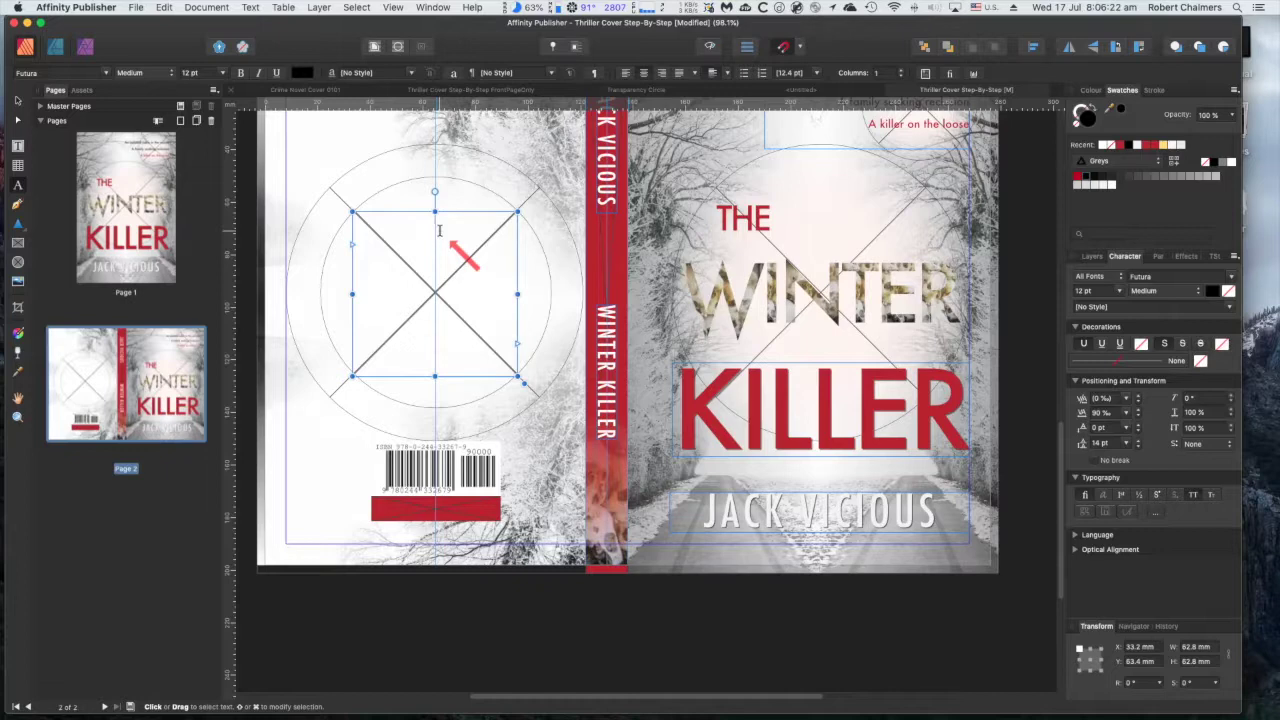
pyautogui.hscroll(-3, 439, 231)
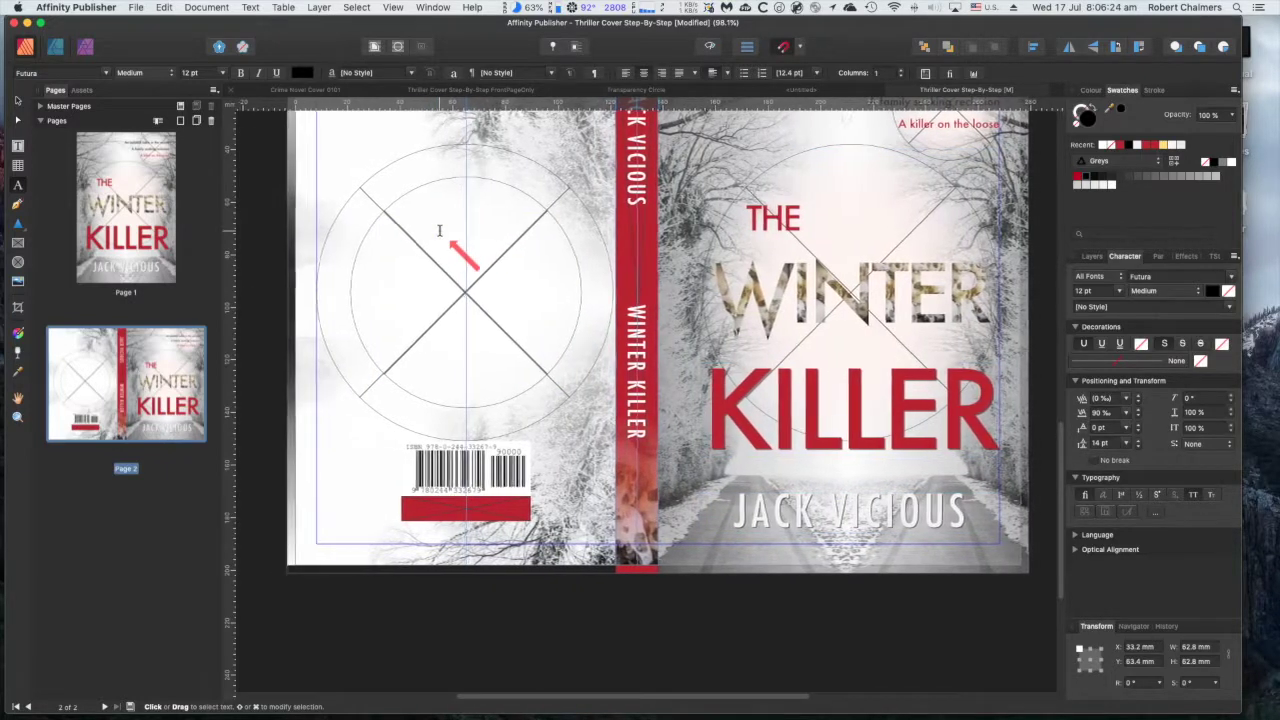
pyautogui.hscroll(1, 439, 231)
pyautogui.click(439, 231)
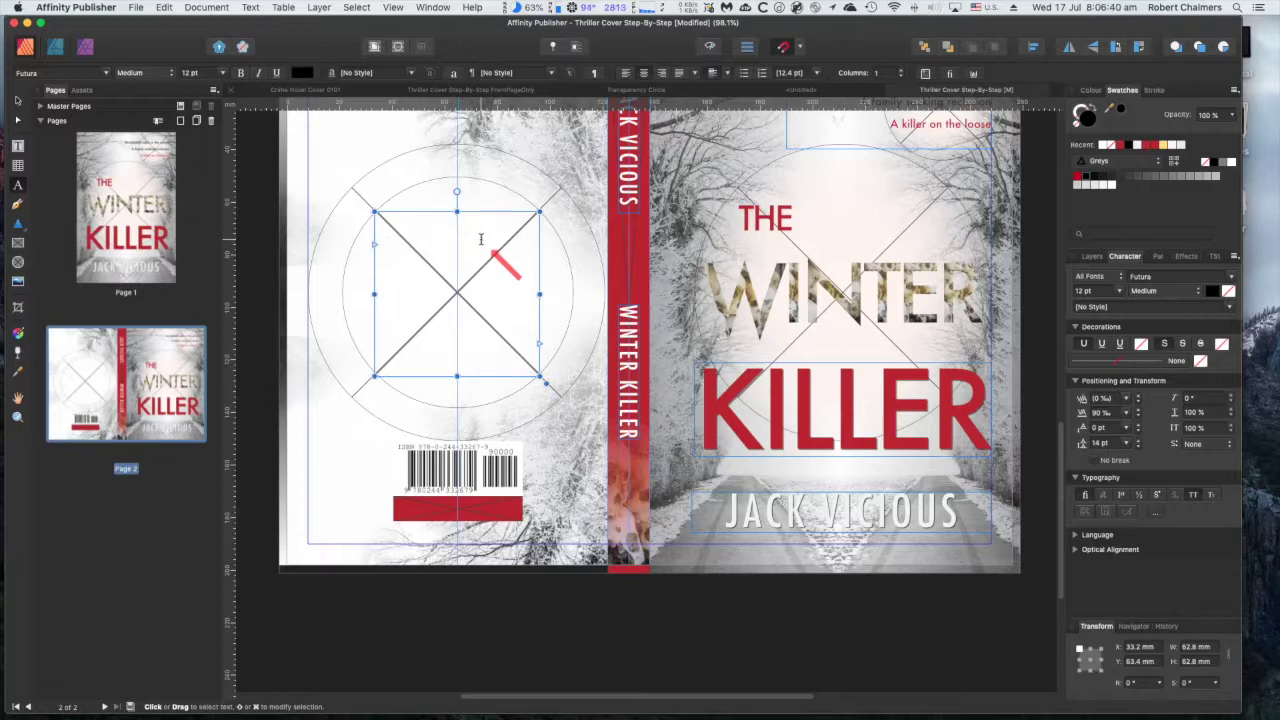
pyautogui.hscroll(2, 477, 233)
pyautogui.hscroll(-2, 460, 232)
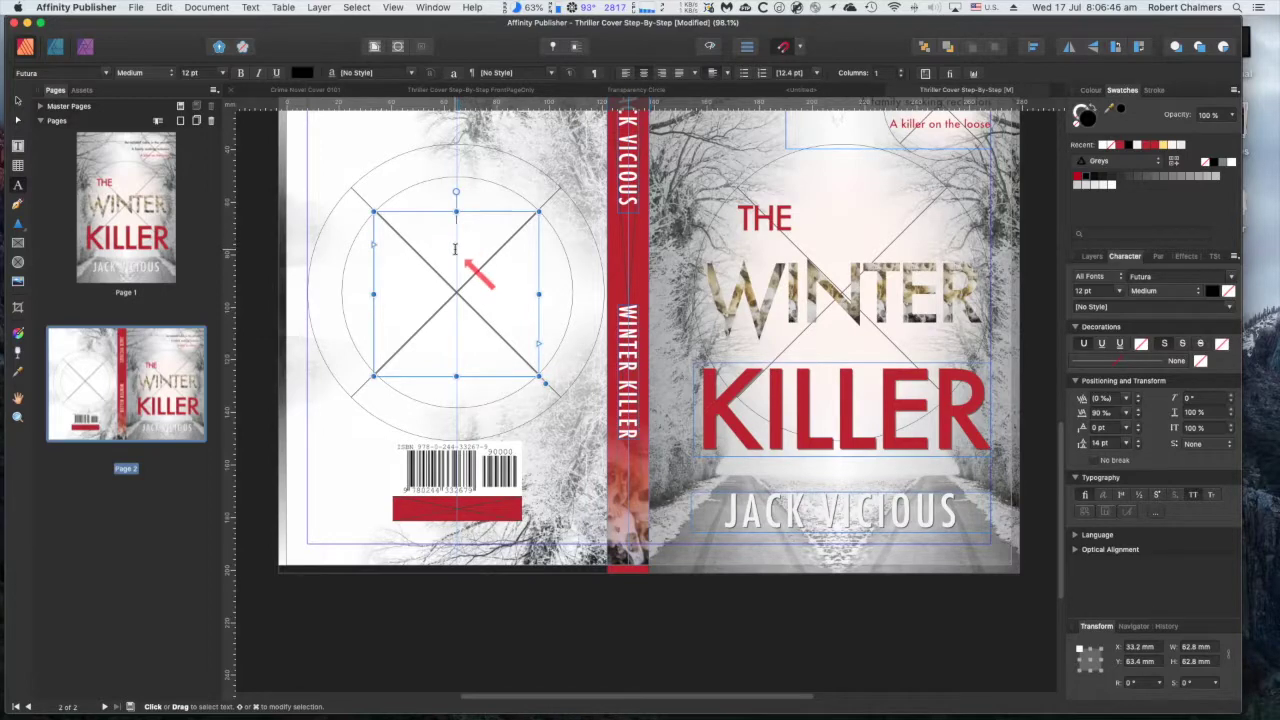
pyautogui.click(455, 249)
pyautogui.write('QUO')
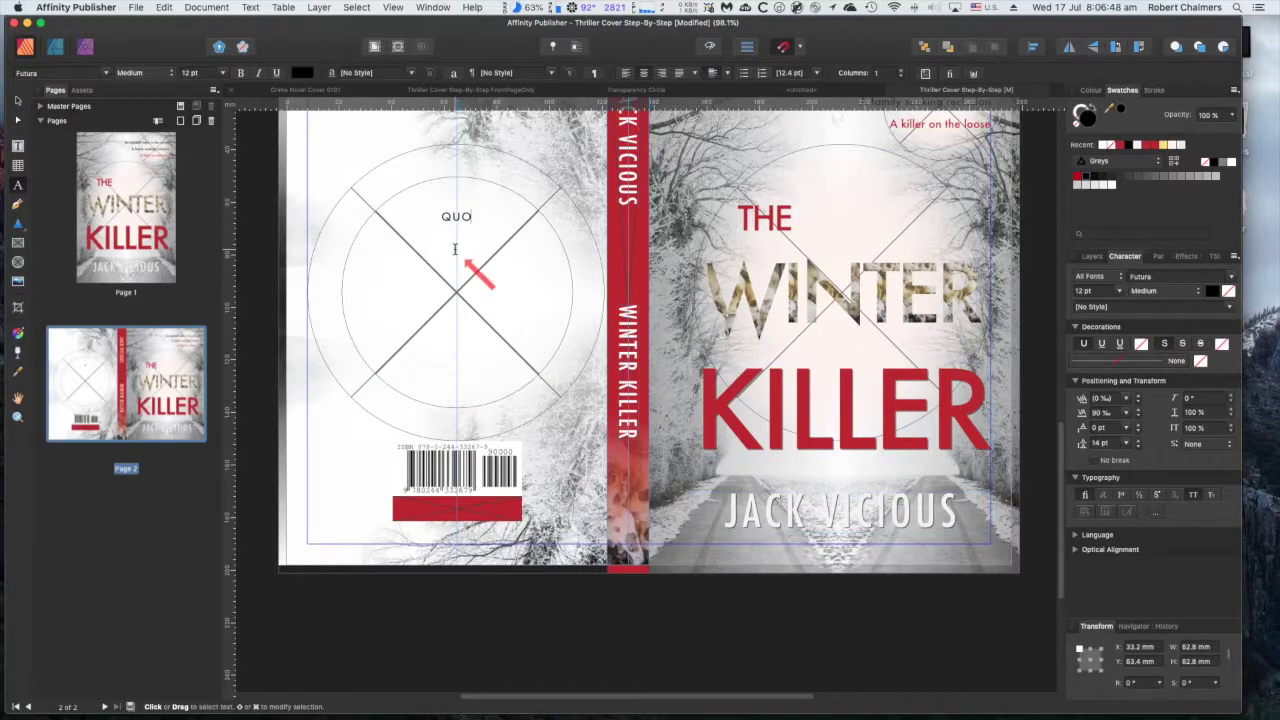
pyautogui.write('TE HERE')
pyautogui.press('Escape')
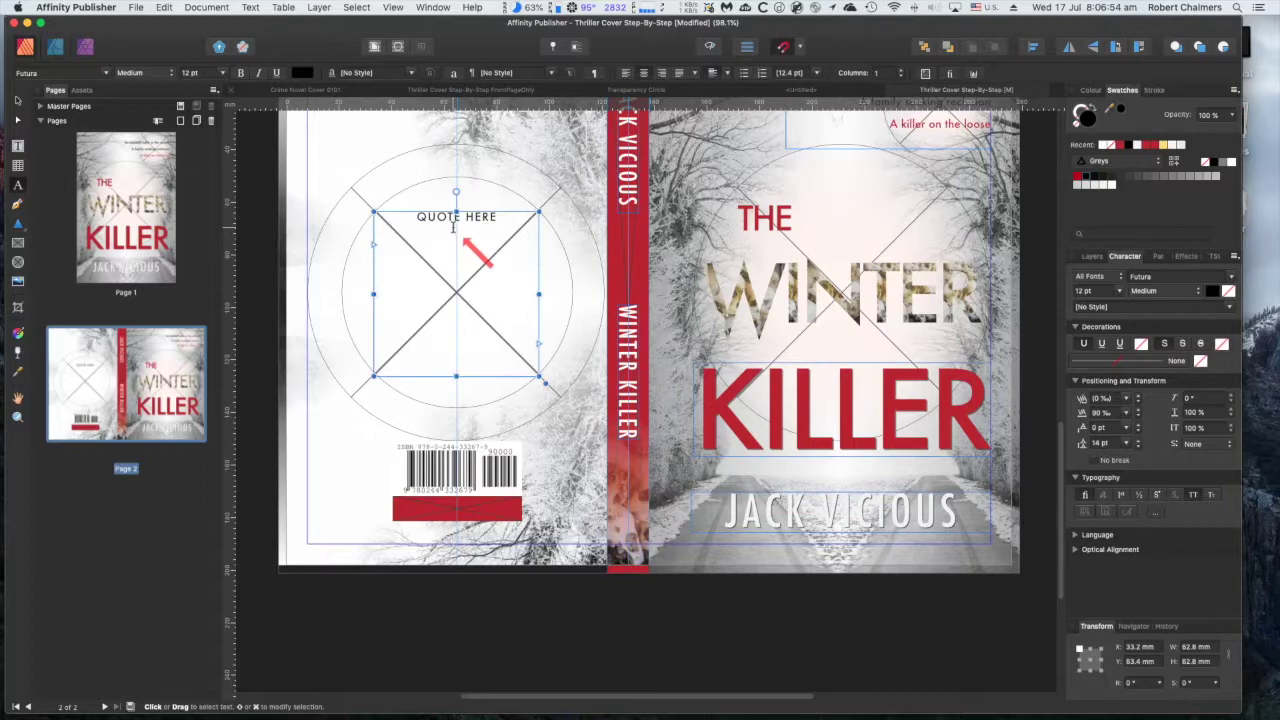
# Colour the QUOTE HERE heading on the back cover red
pyautogui.hscroll(-5, 455, 249)
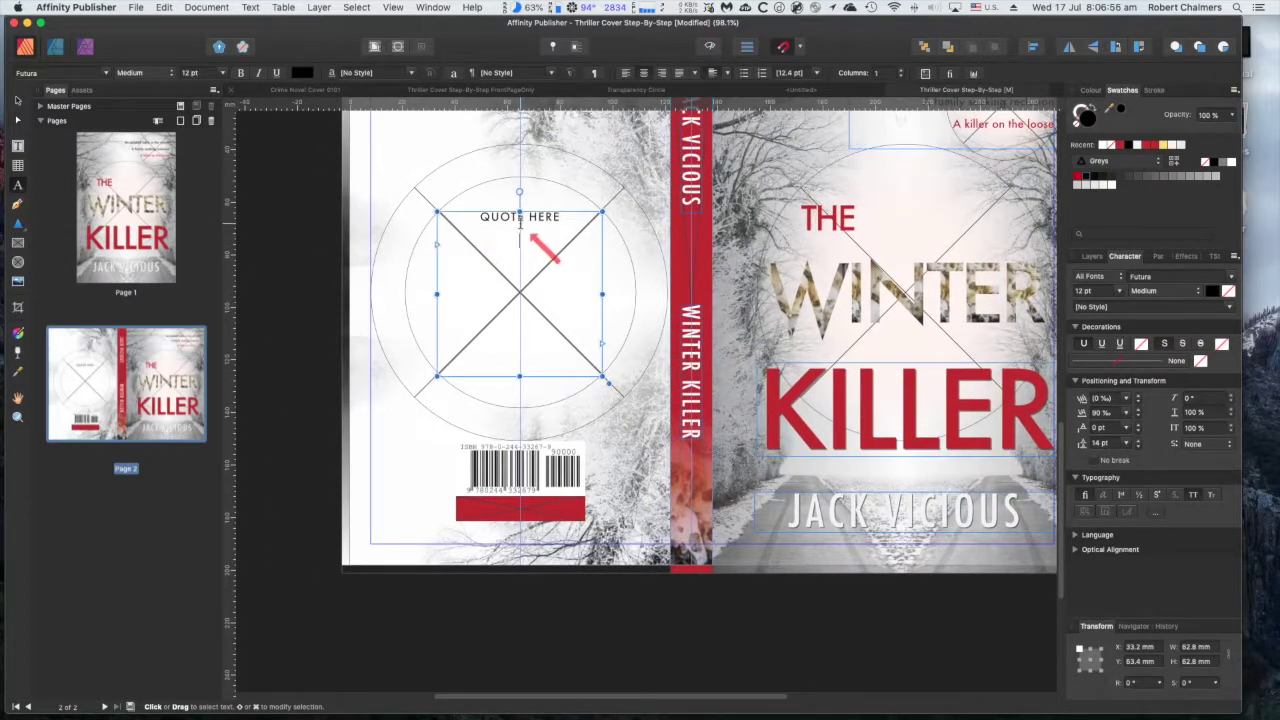
pyautogui.moveTo(480, 217); pyautogui.dragTo(560, 217)
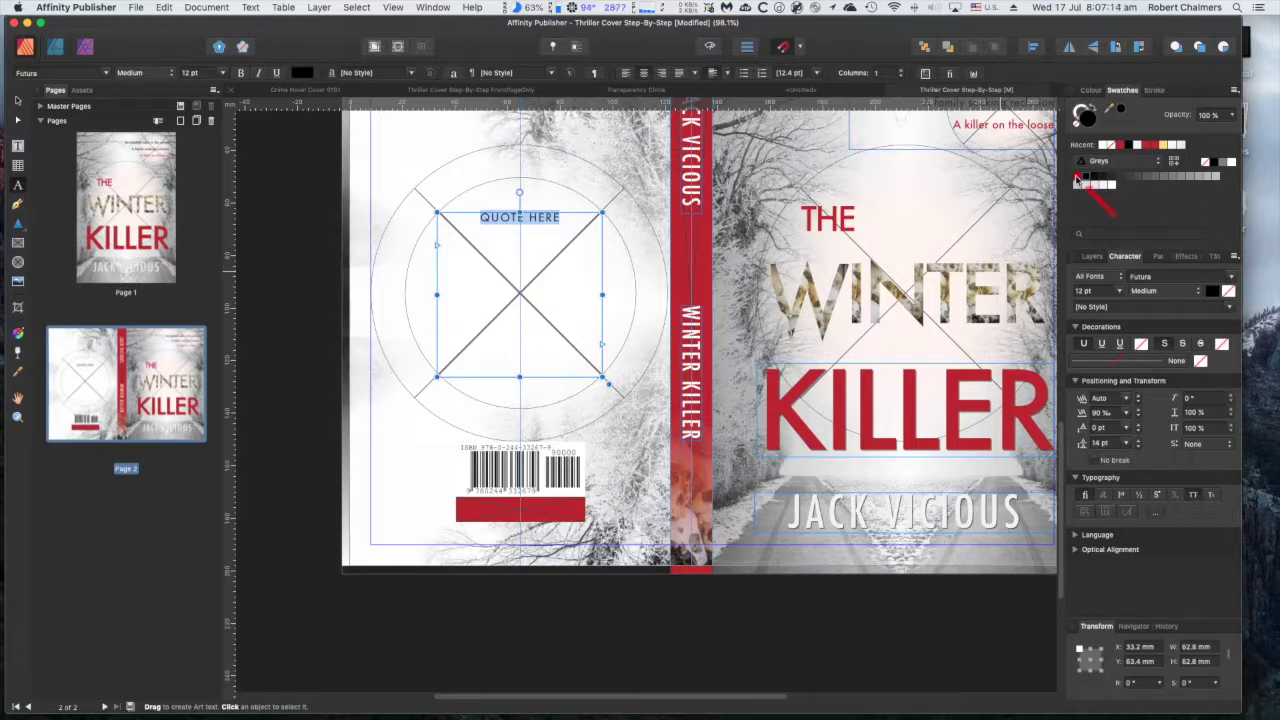
pyautogui.click(1078, 178)
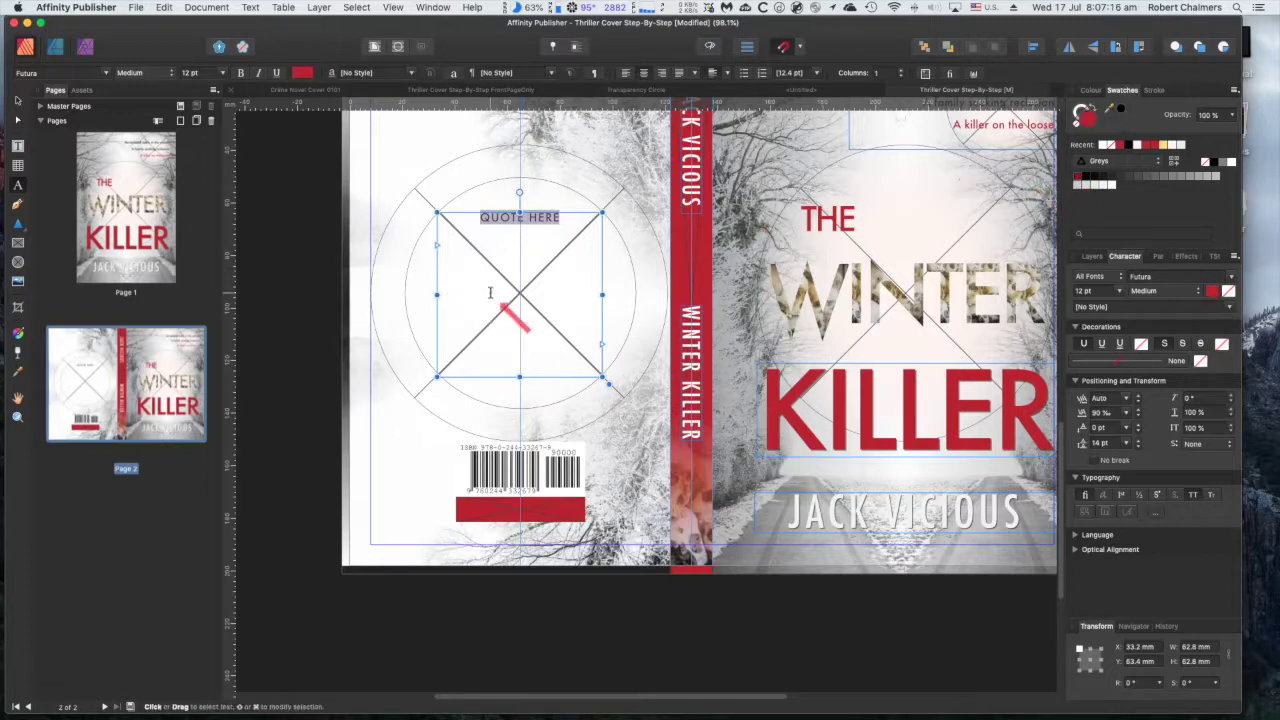
# Insert filler text in black on the line below the QUOTE HERE heading
pyautogui.click(521, 236)
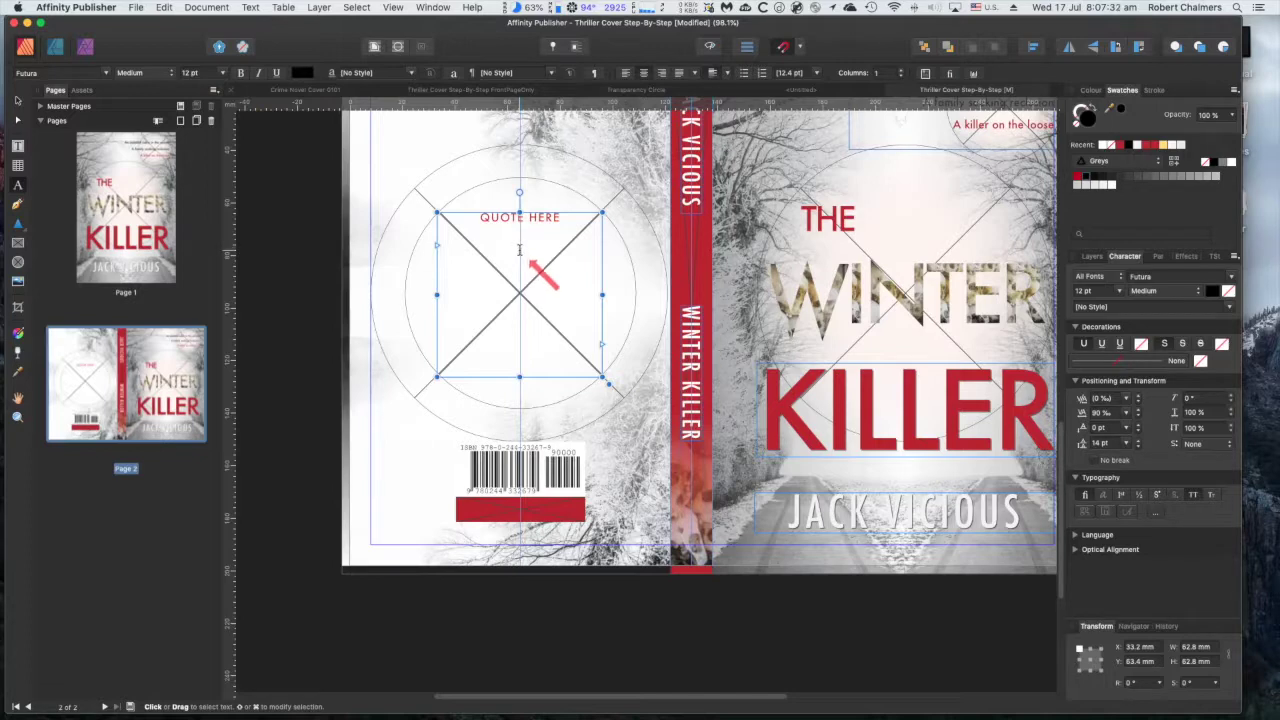
pyautogui.click(252, 8)
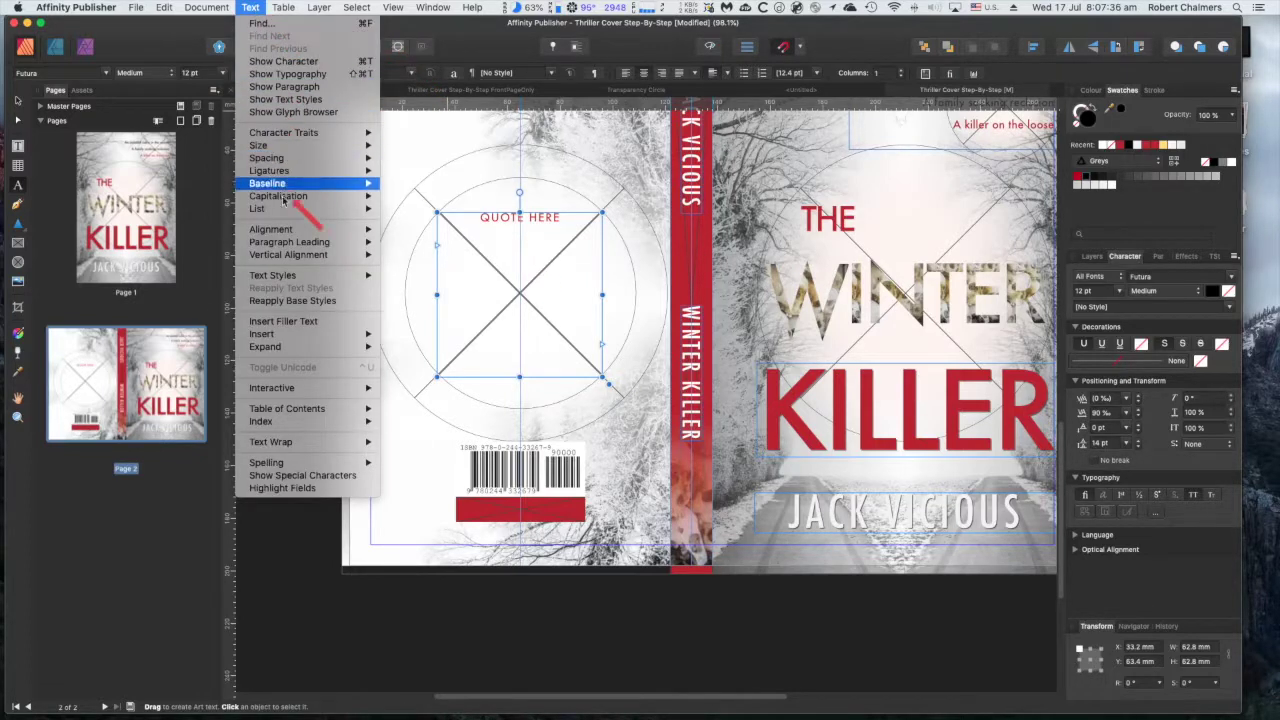
pyautogui.click(283, 321)
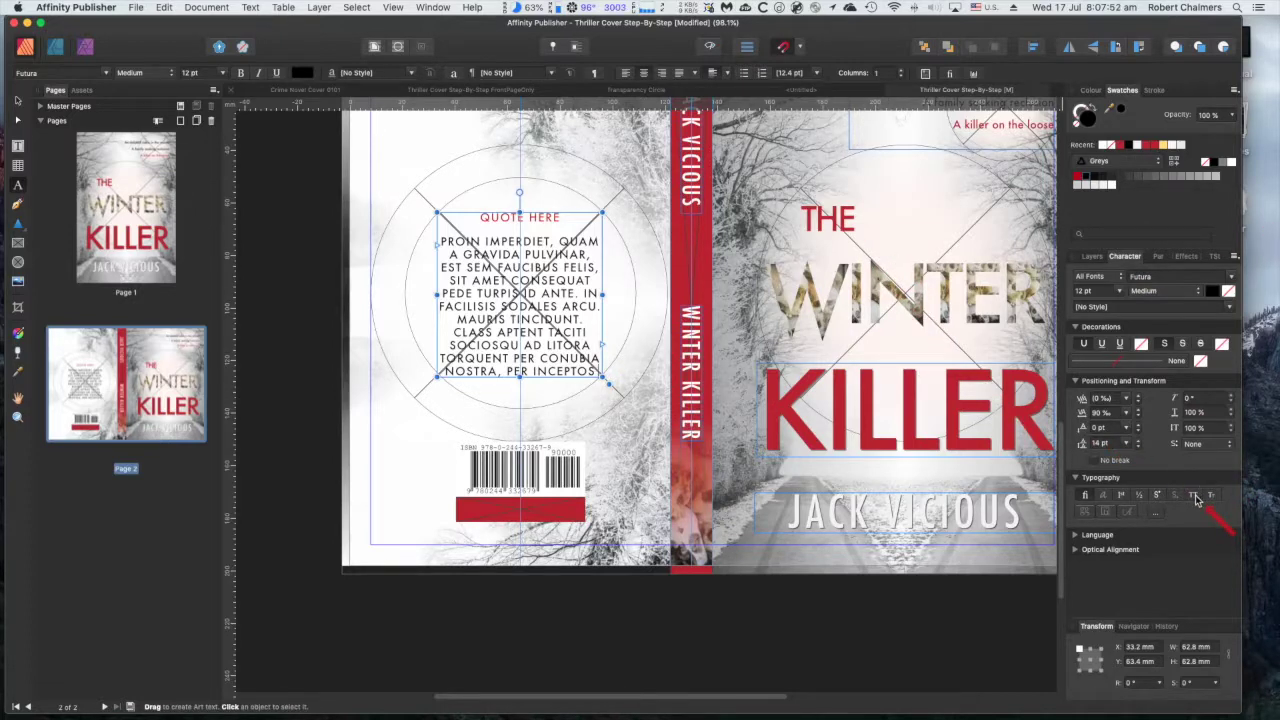
# Turn off All Caps for the filler paragraph below the heading and finish editing the text
pyautogui.tripleClick(557, 316)
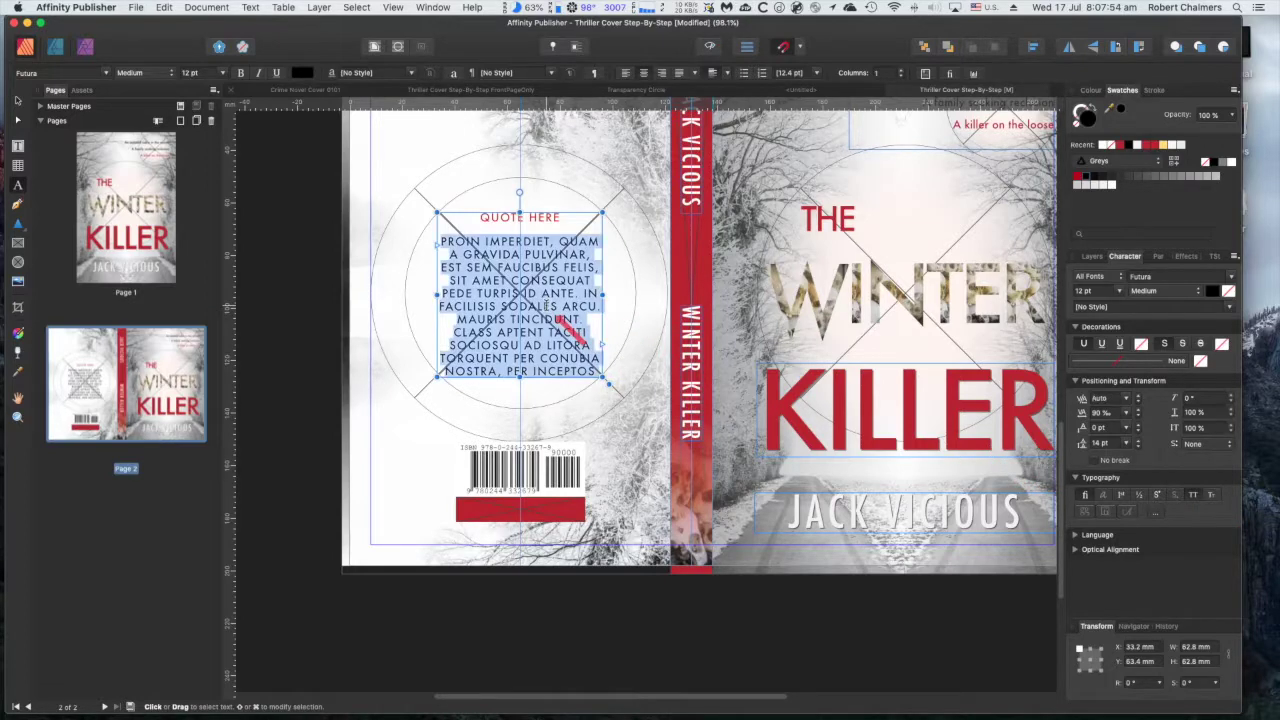
pyautogui.click(1194, 499)
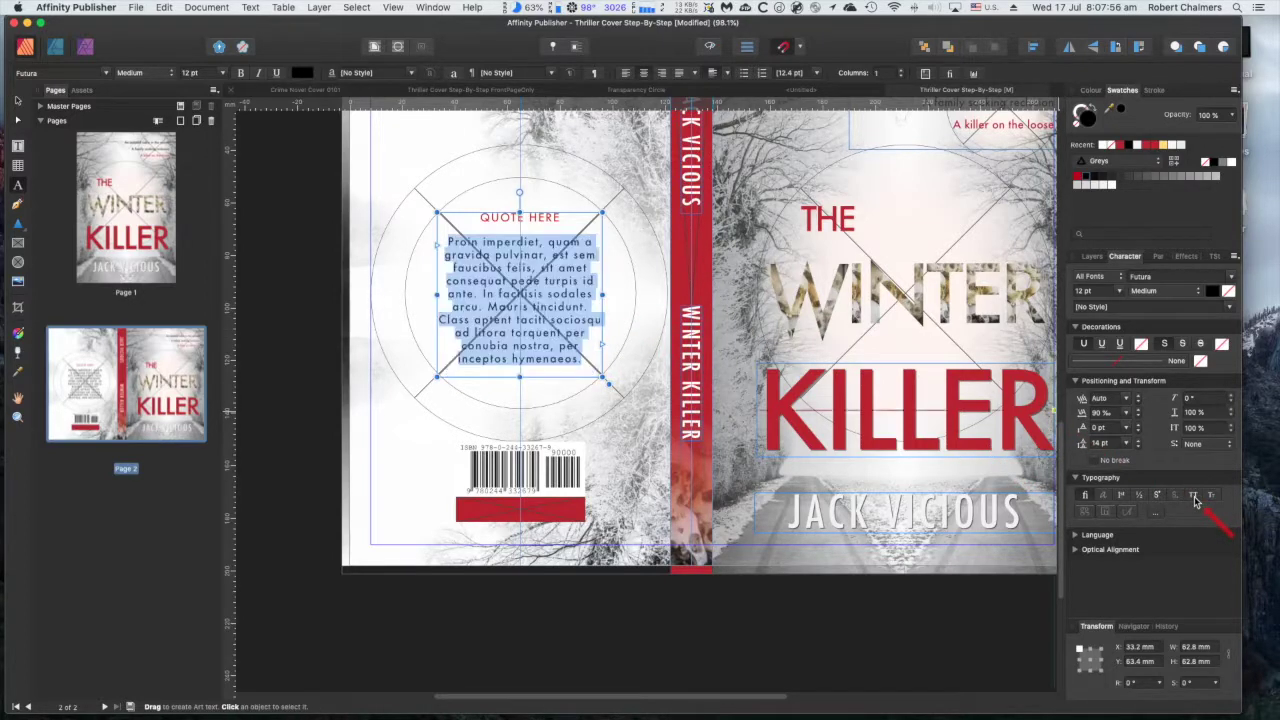
pyautogui.click(18, 103)
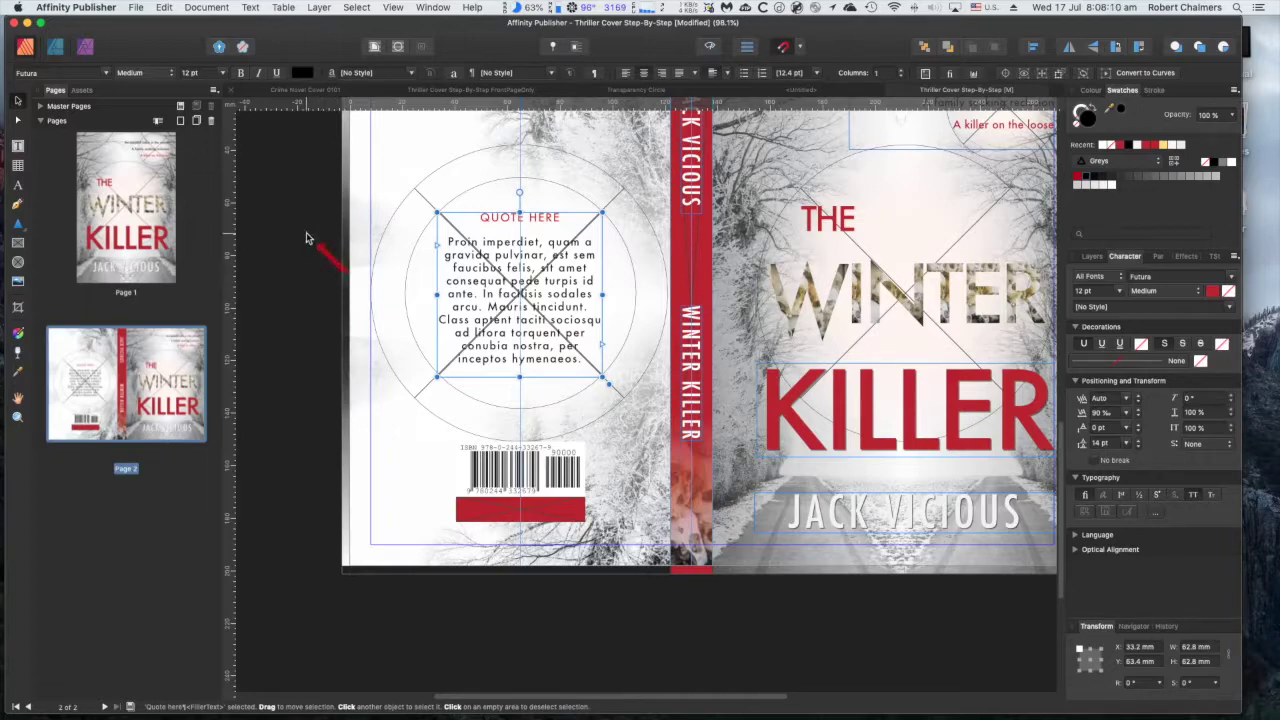
pyautogui.hscroll(-2, 300, 228)
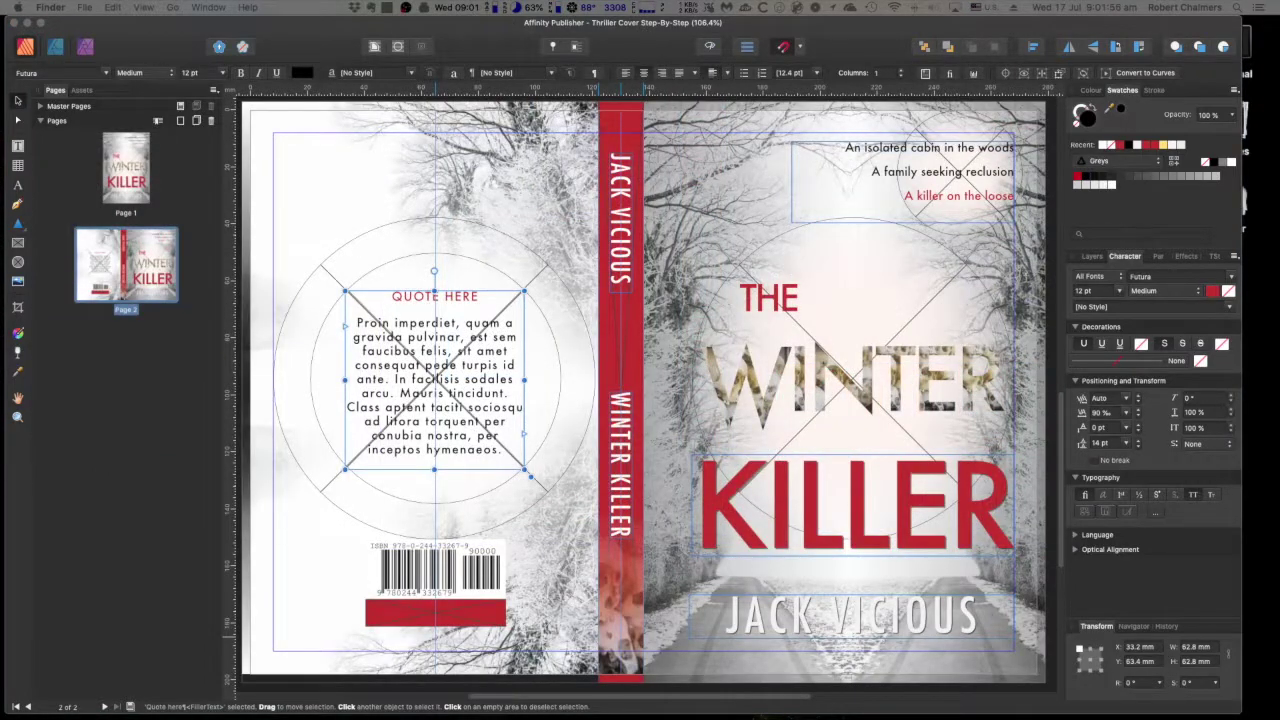
pyautogui.click(174, 372)
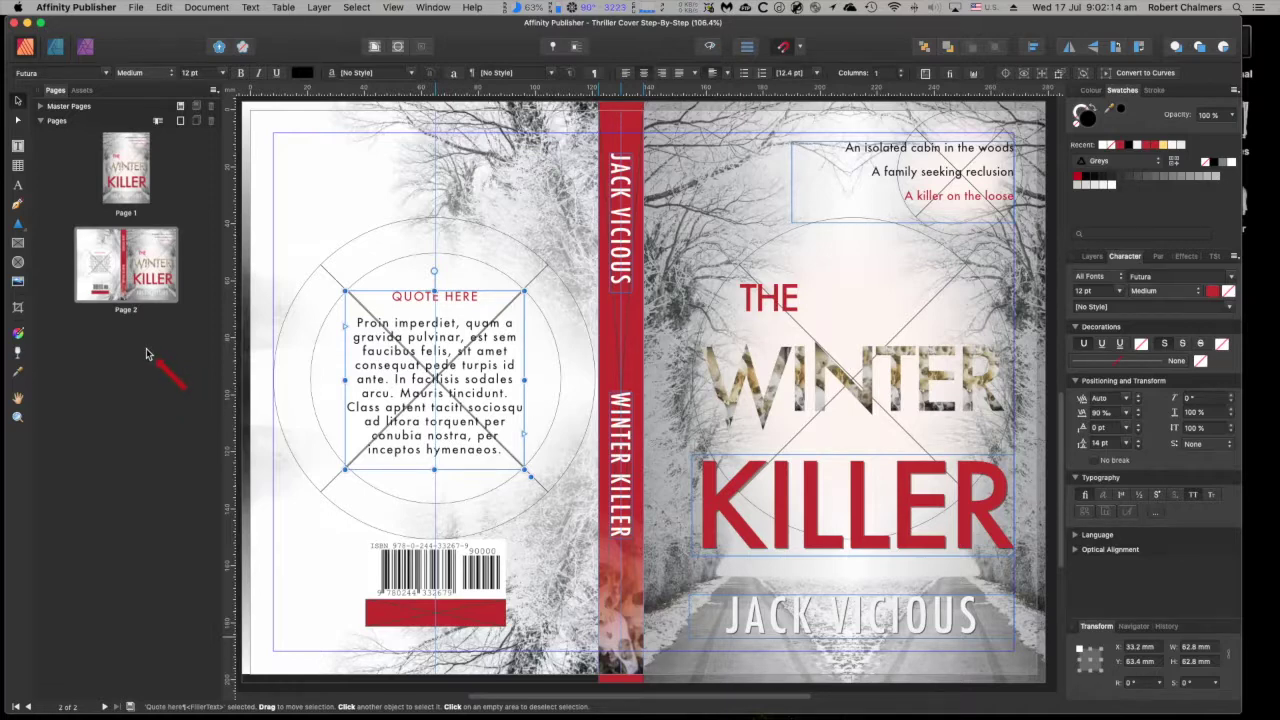
pyautogui.click(135, 8)
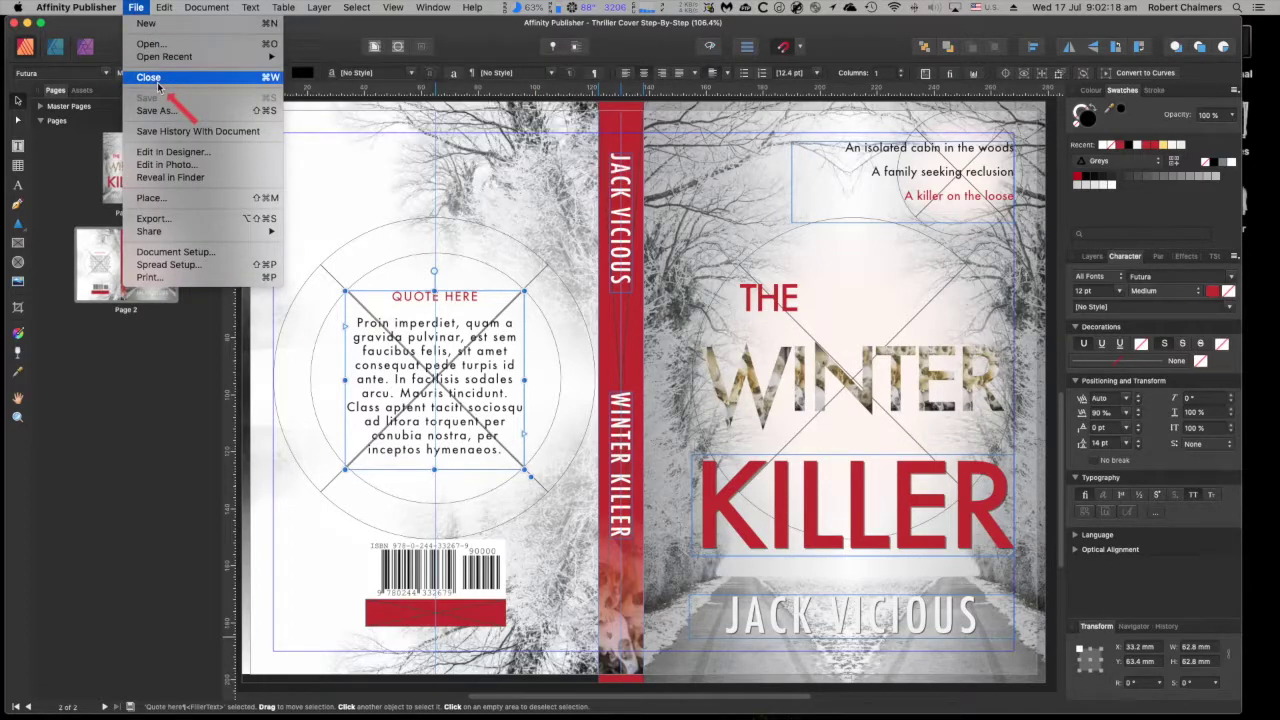
pyautogui.click(152, 218)
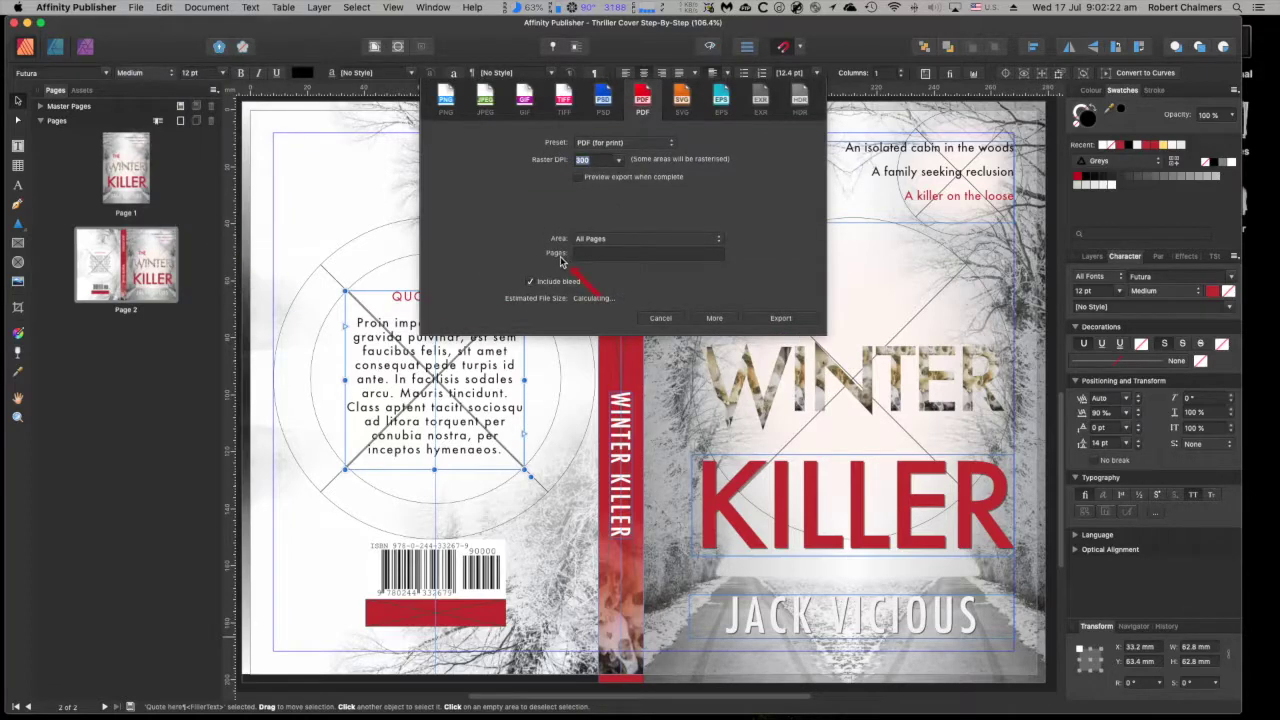
pyautogui.click(624, 241)
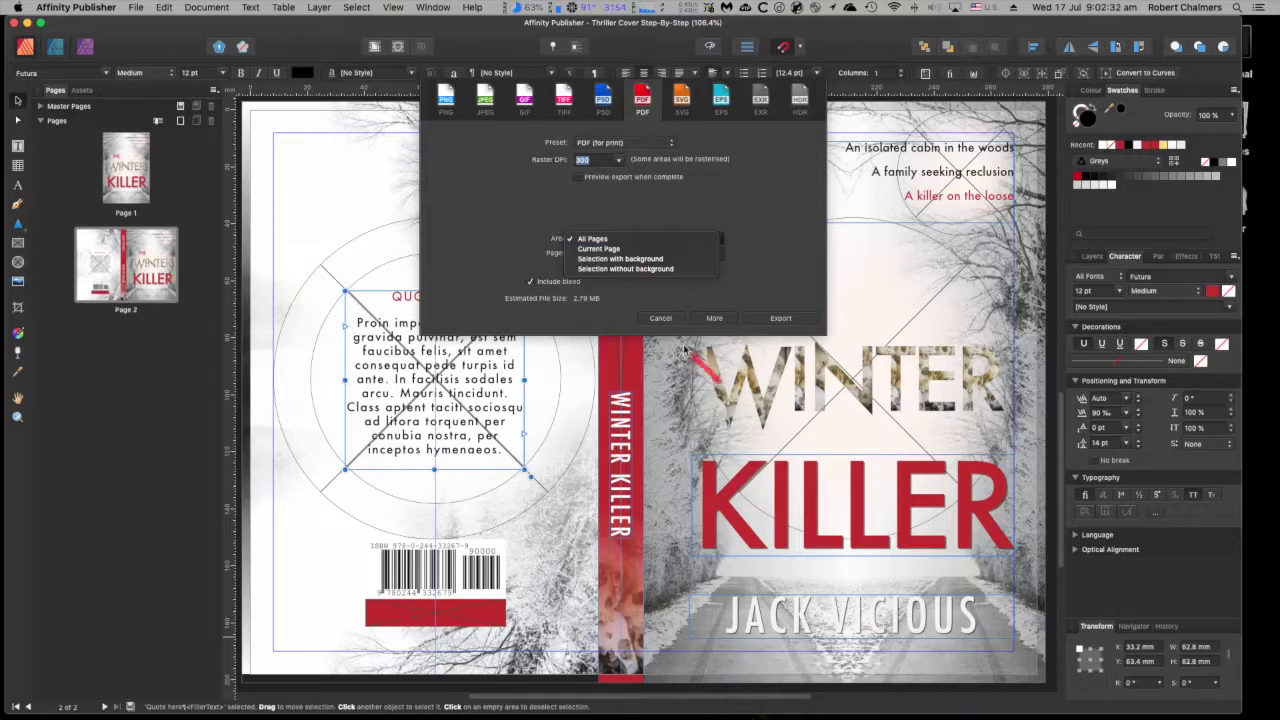
pyautogui.click(660, 320)
pyautogui.click(660, 320)
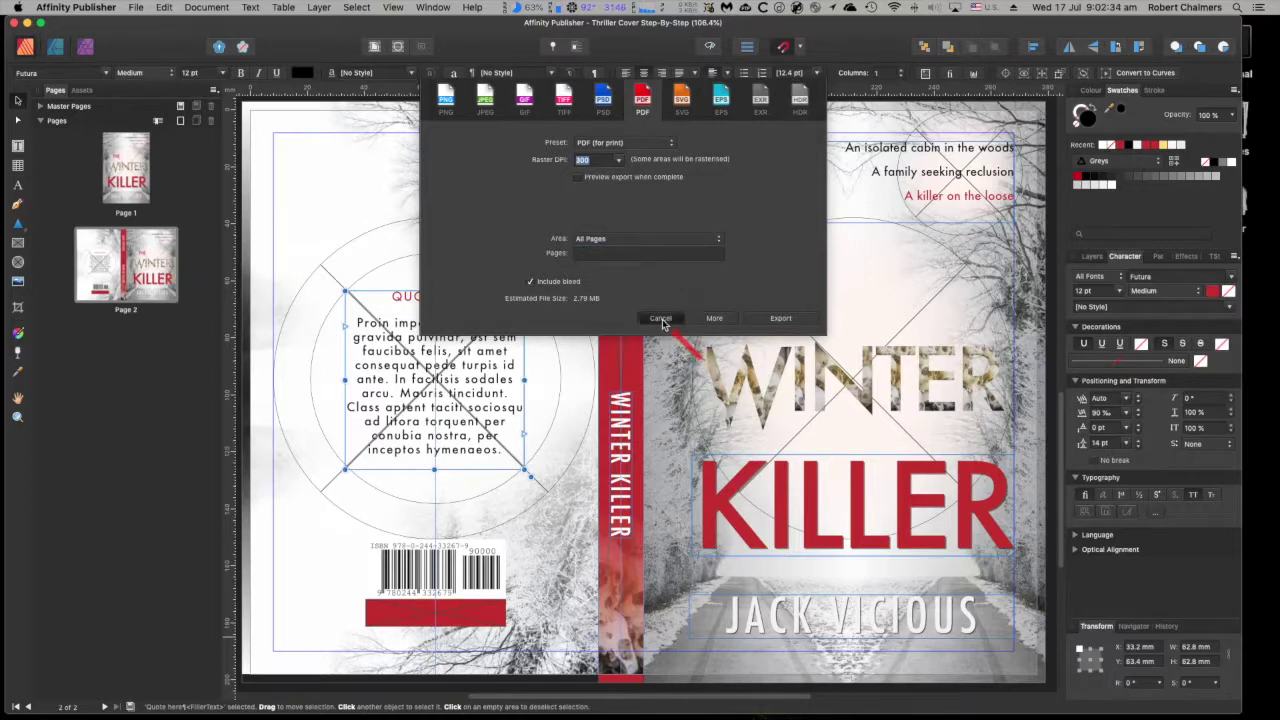
# Try to export only page 2 as a PDF (for print) with bleed included, up to the choice of save location
pyautogui.click(140, 270)
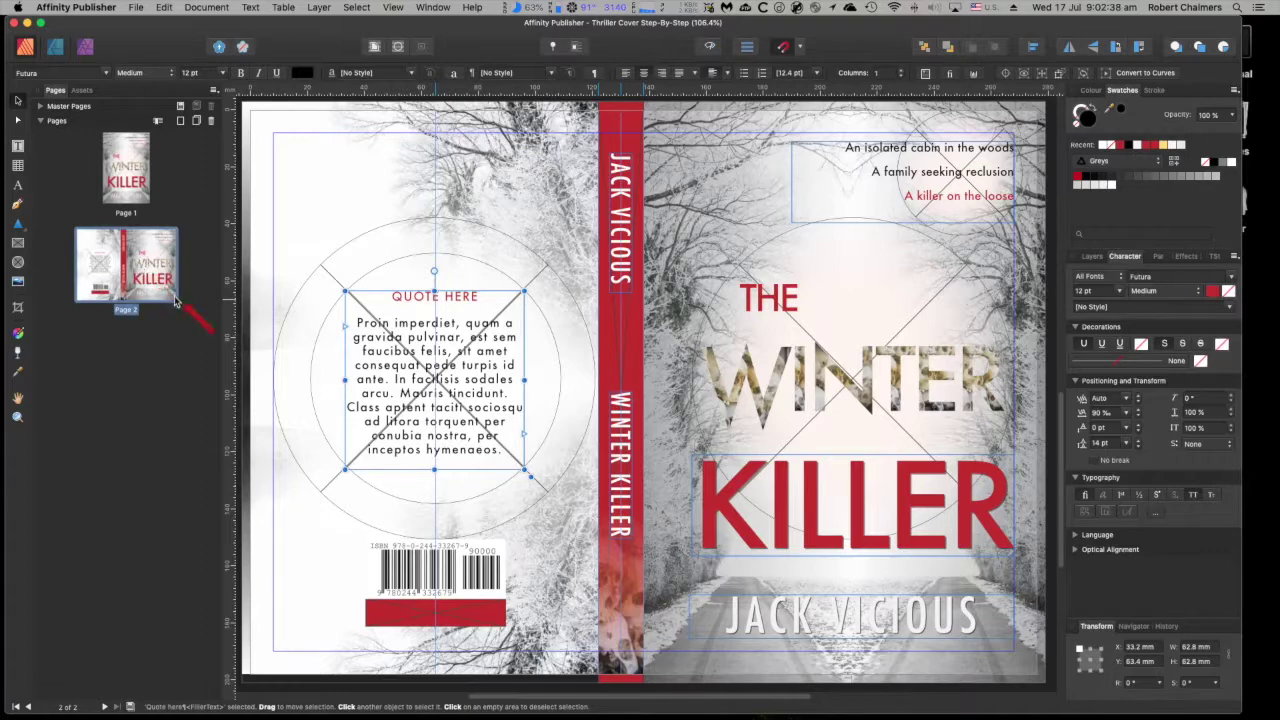
pyautogui.click(136, 7)
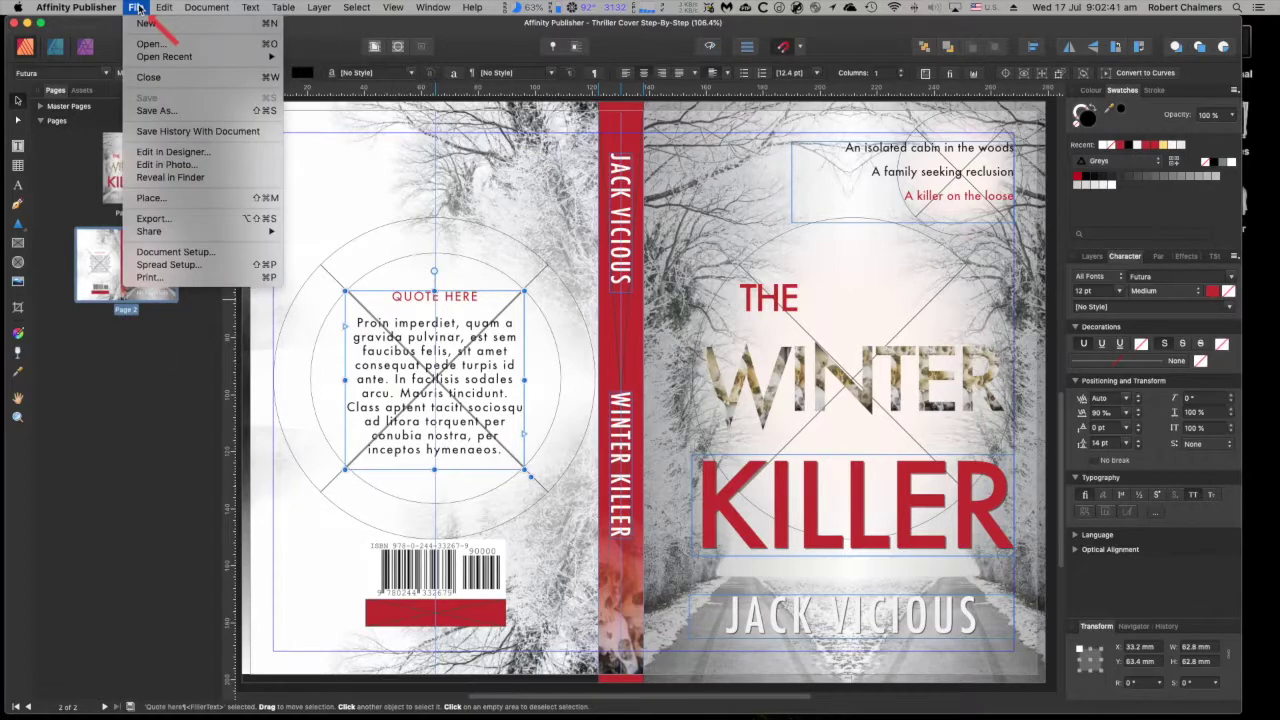
pyautogui.click(168, 219)
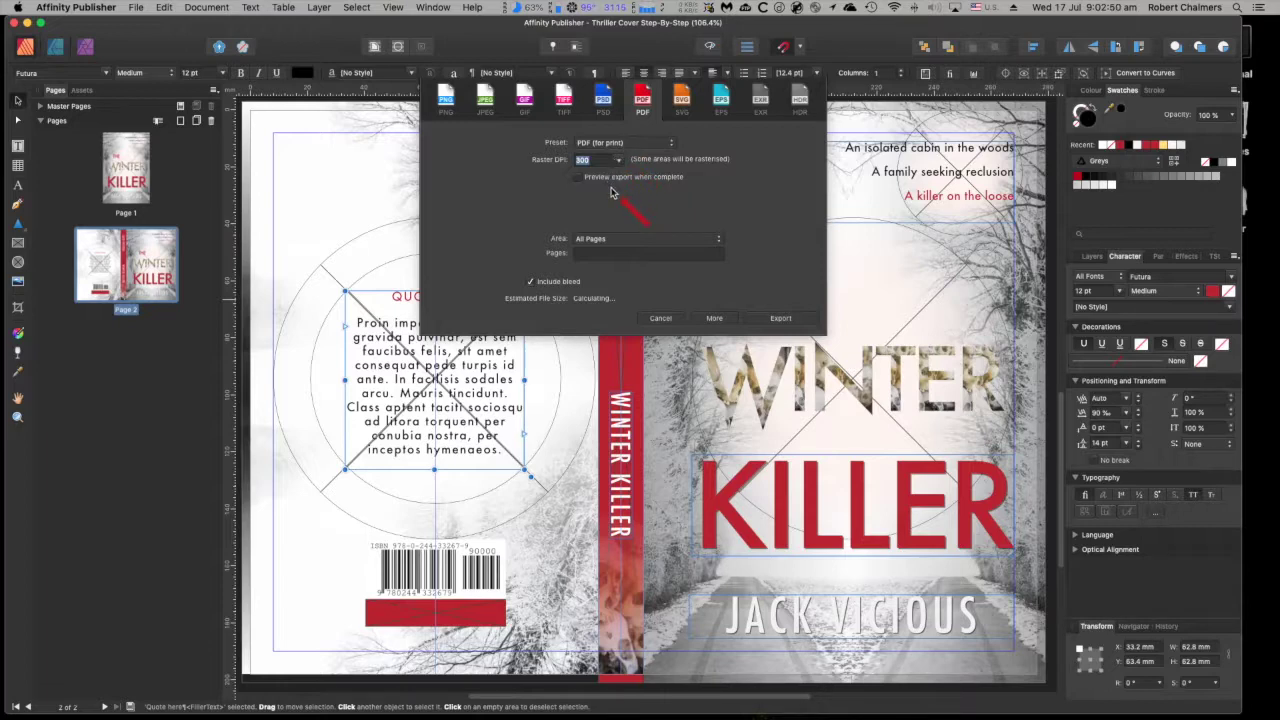
pyautogui.click(617, 241)
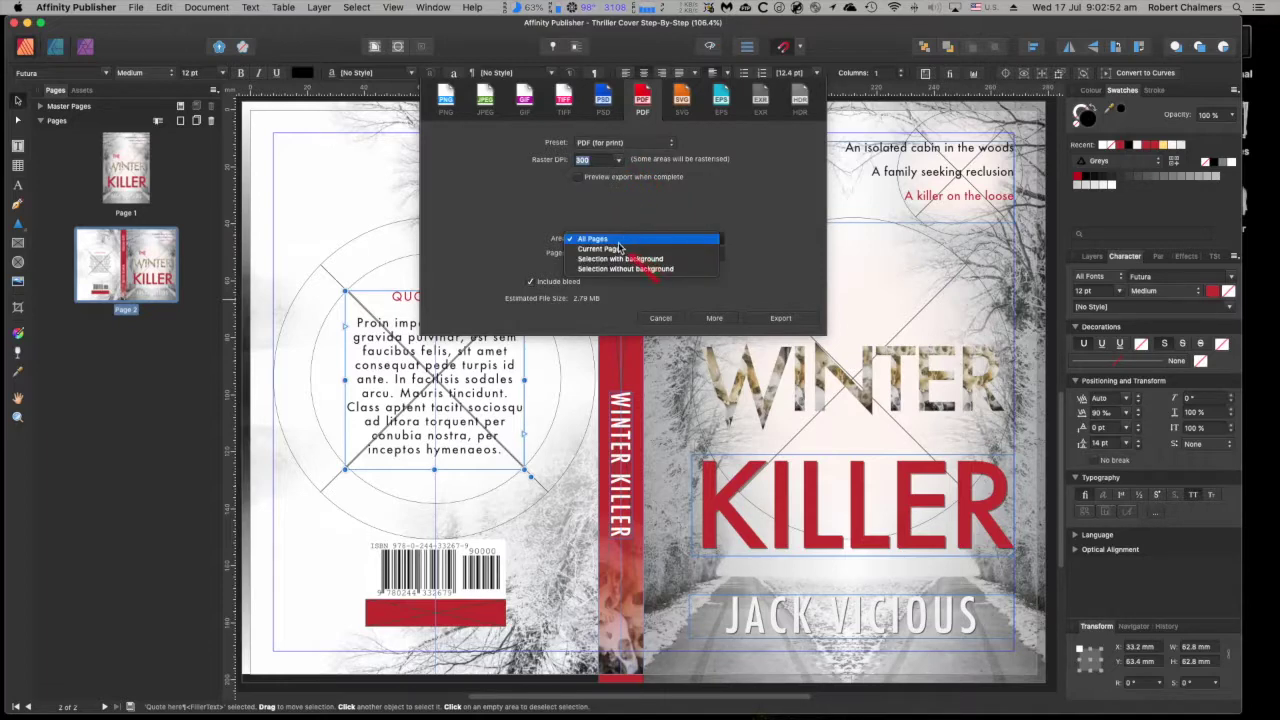
pyautogui.click(620, 249)
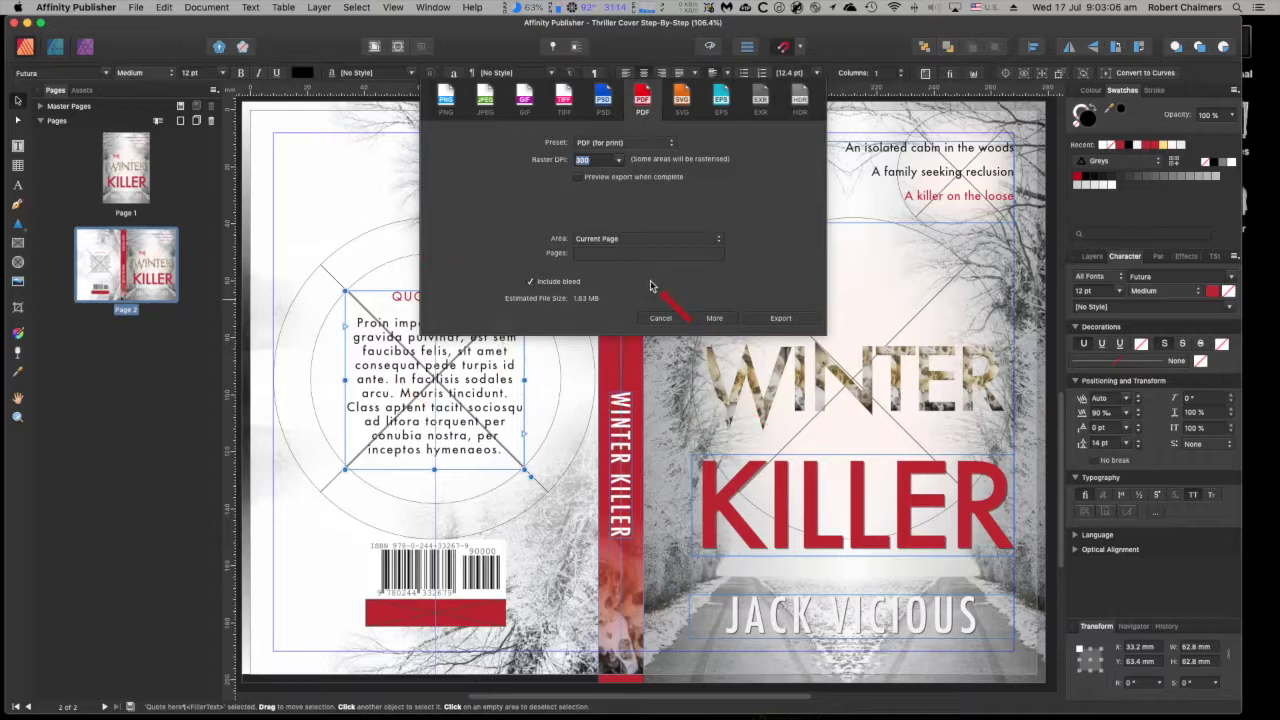
pyautogui.click(530, 282)
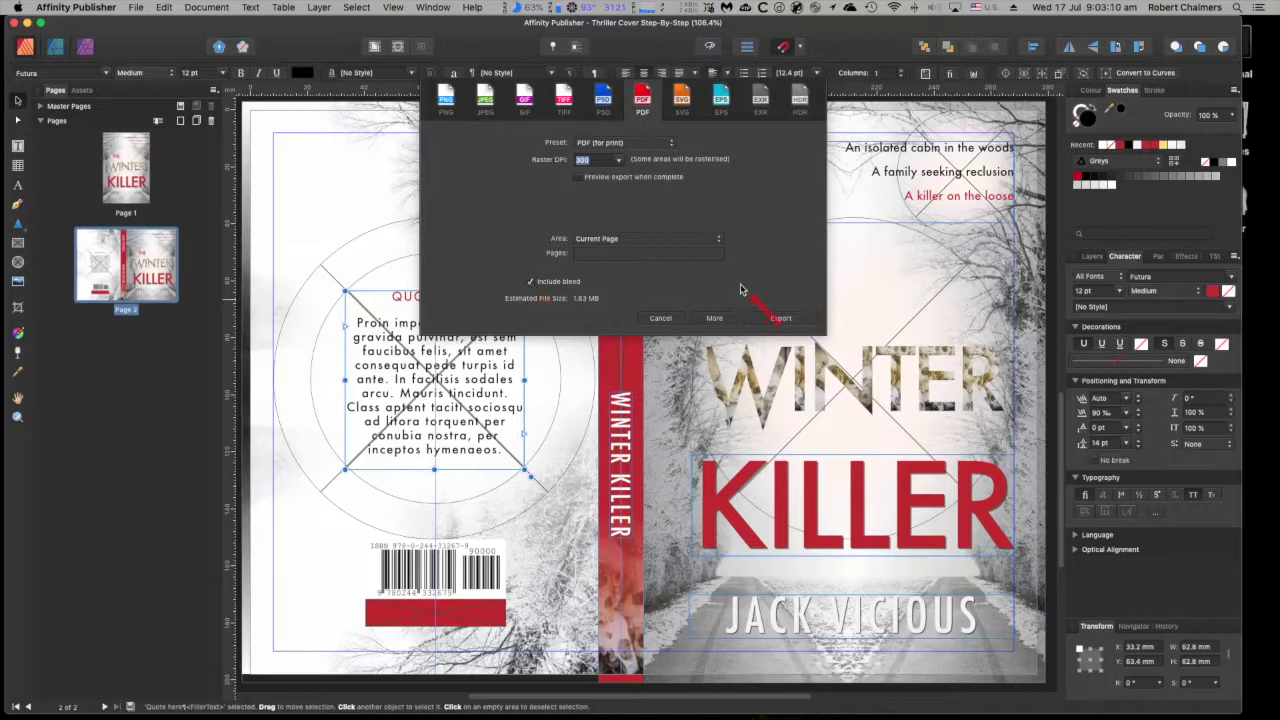
pyautogui.click(780, 318)
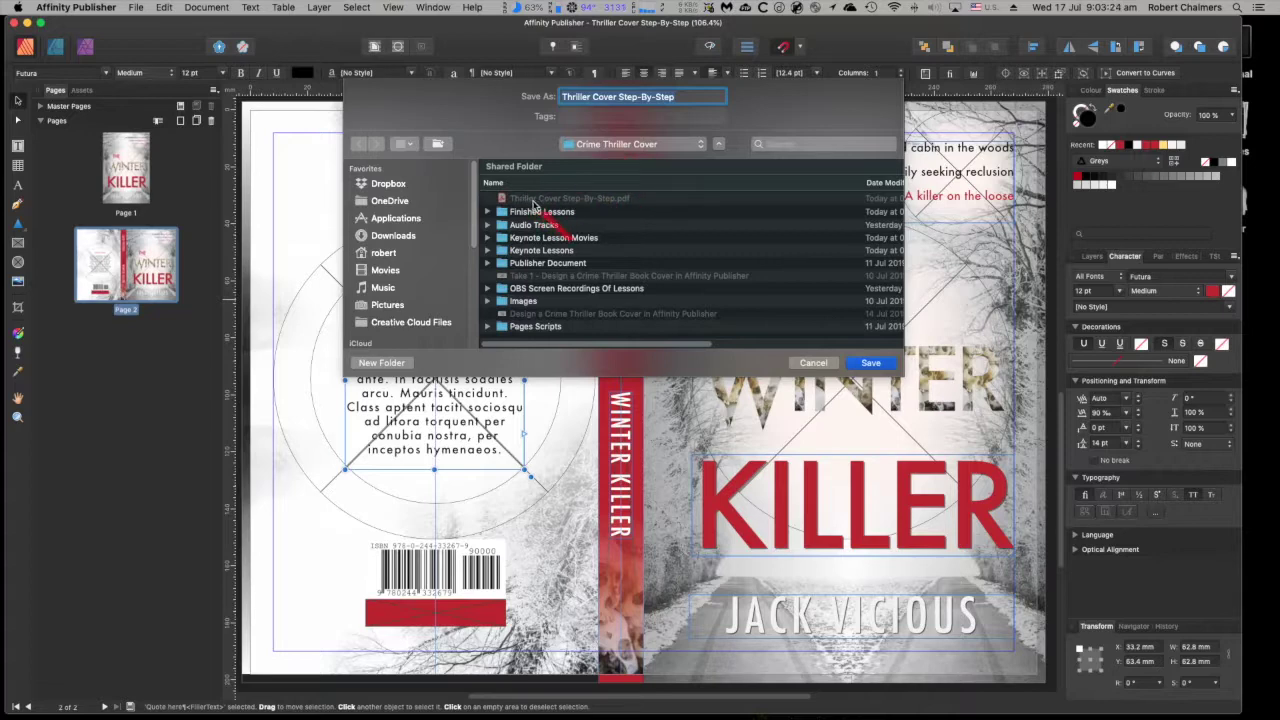
pyautogui.click(815, 364)
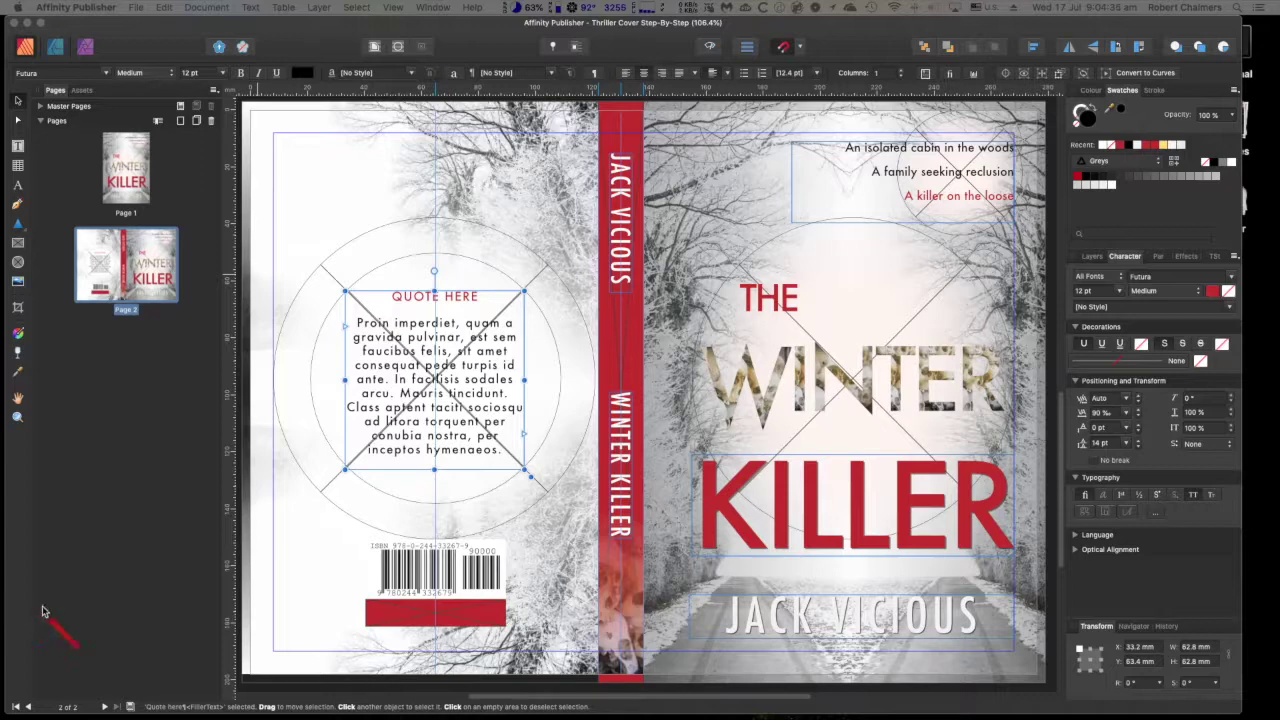
# Open Thriller Cover Step-By-Step.pdf from the Crime Thriller Cover folder in Acrobat Reader and examine the whole wraparound cover at 100%
pyautogui.moveTo(45, 708)
pyautogui.moveTo(0, 160); pyautogui.dragTo(272, 93)
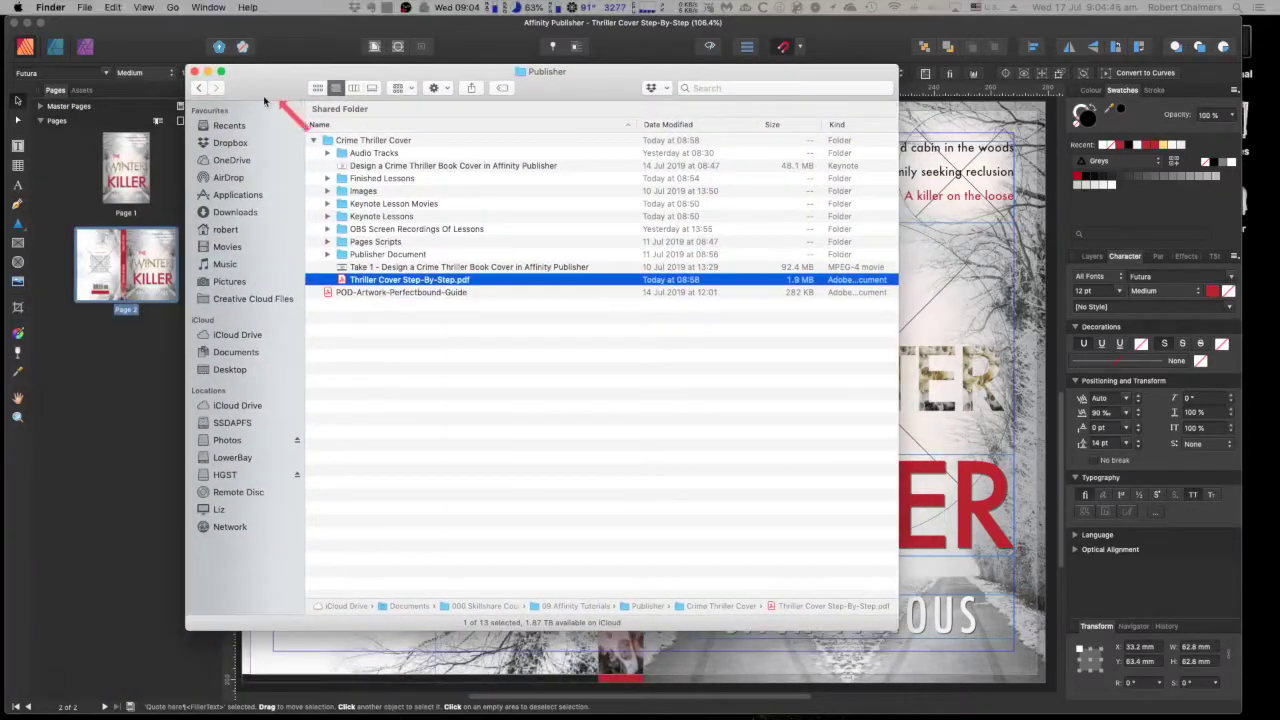
pyautogui.doubleClick(395, 281)
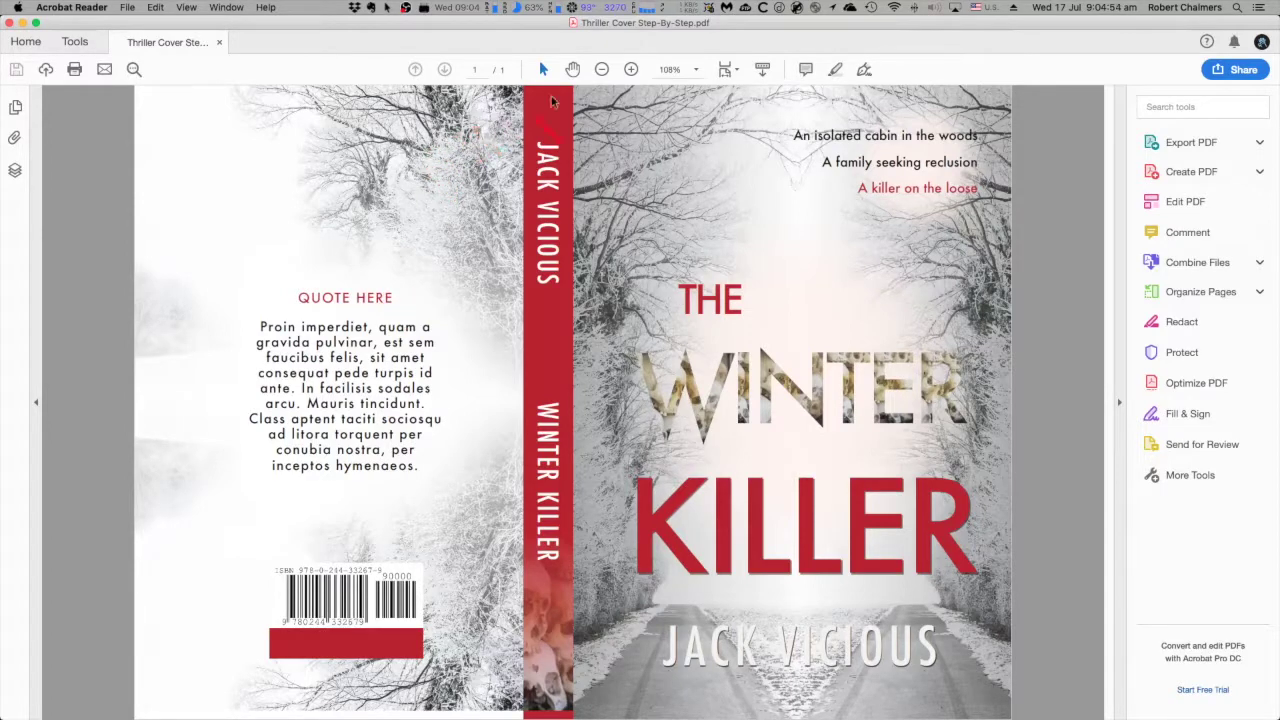
pyautogui.click(601, 69)
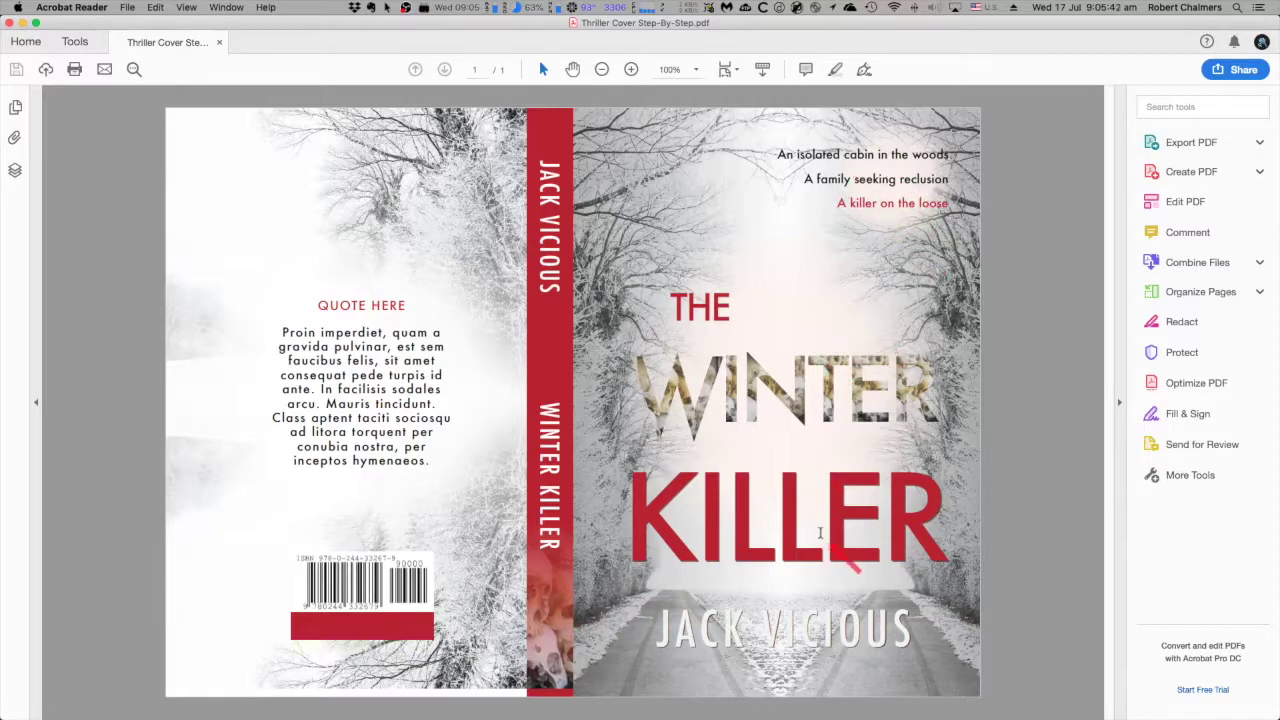
pyautogui.moveTo(143, 614)
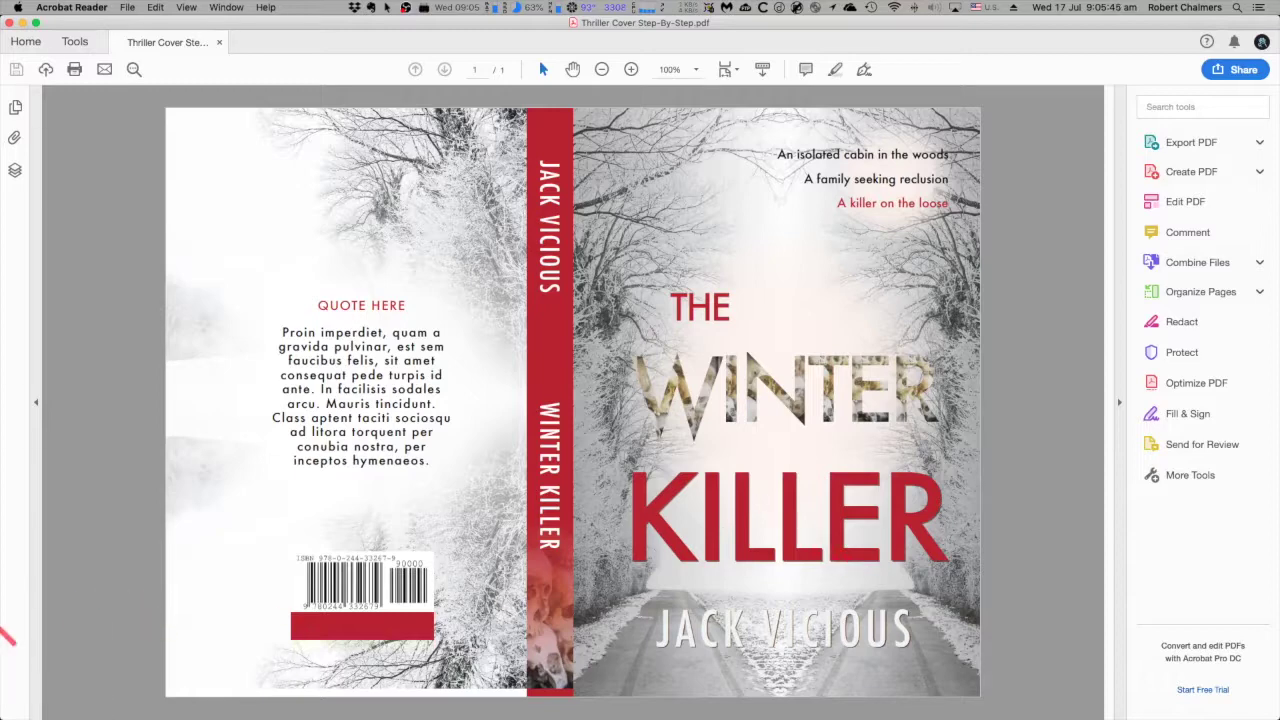